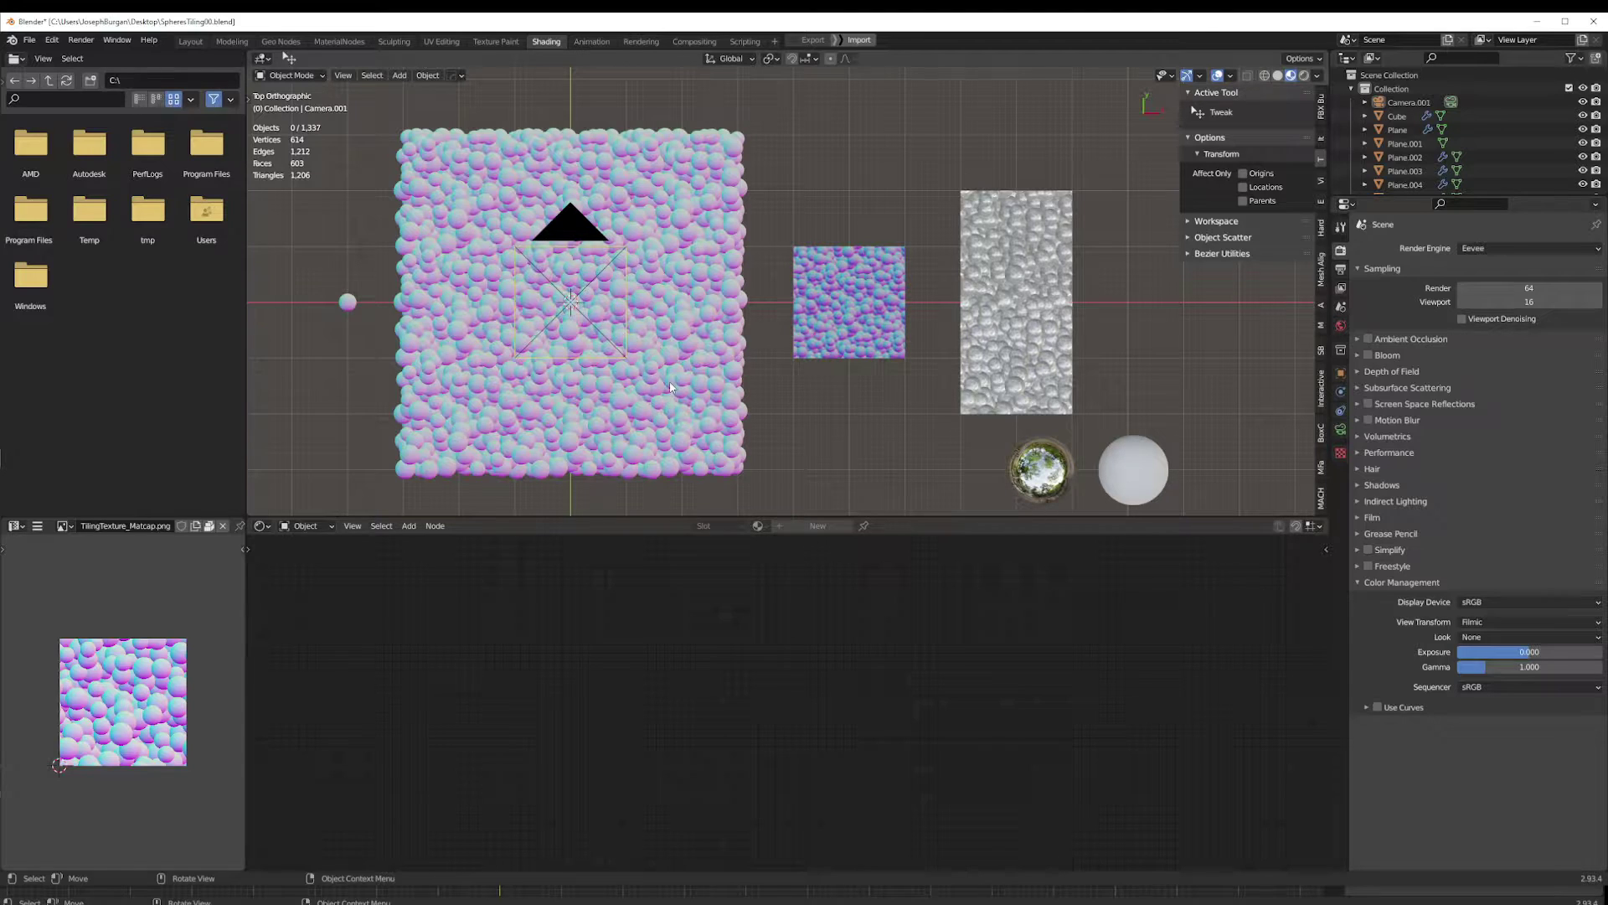
Show the scene in the Modeling workspace and select the central plane with its scattered spheres
key(alt+Tab)
shift+middle_drag(691, 441, 747, 414)
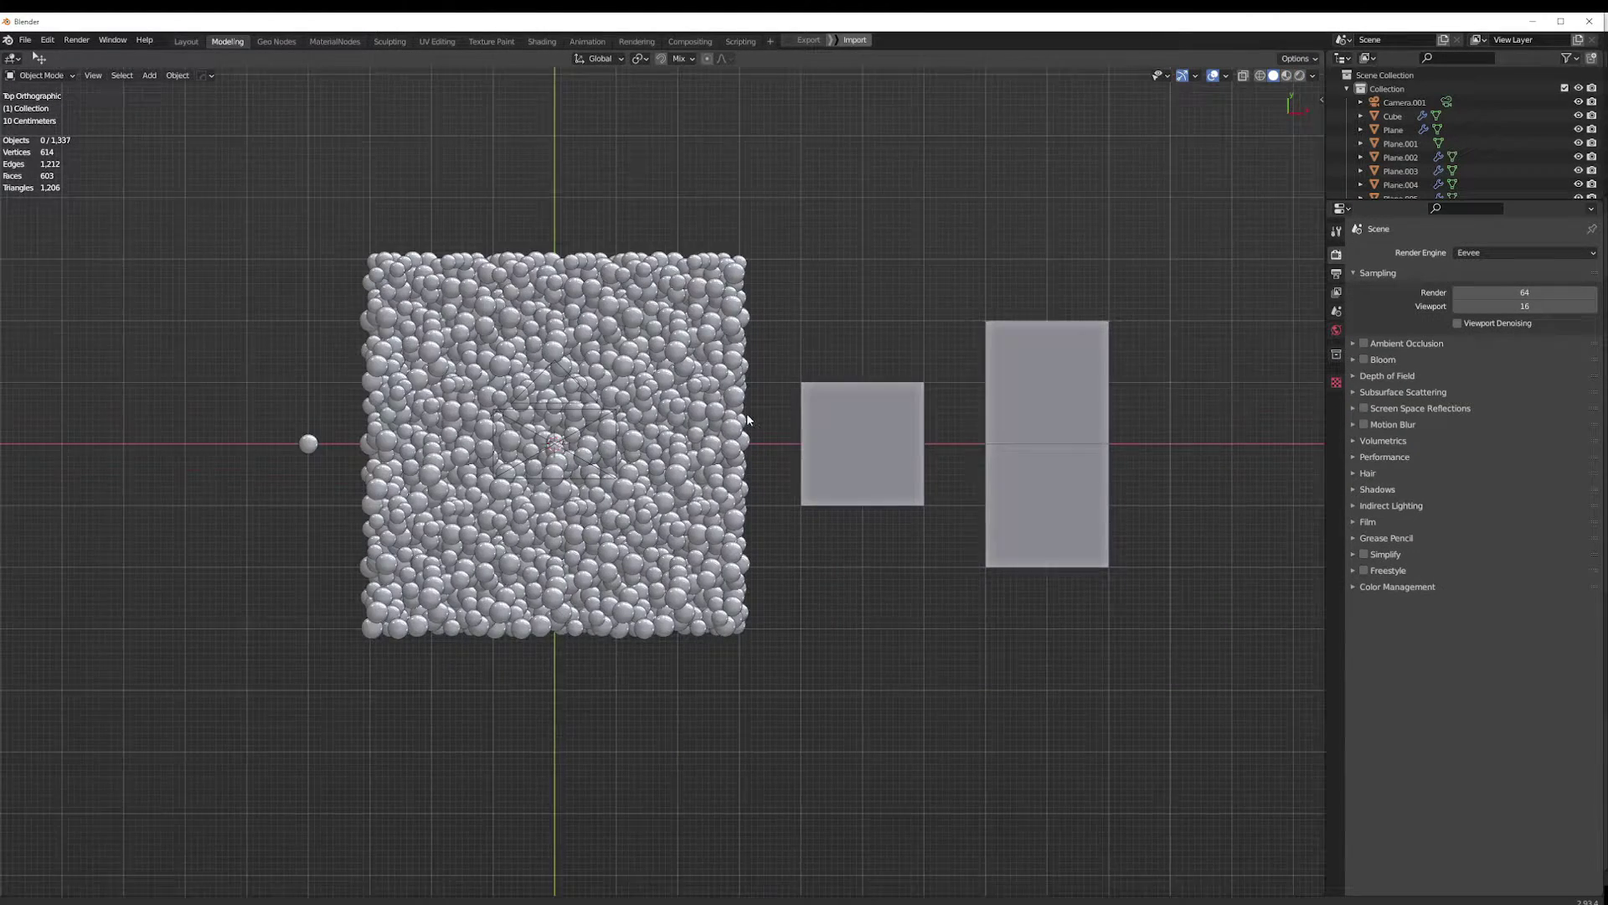
scroll(599, 512, up, 3)
shift+middle_drag(600, 513, 621, 626)
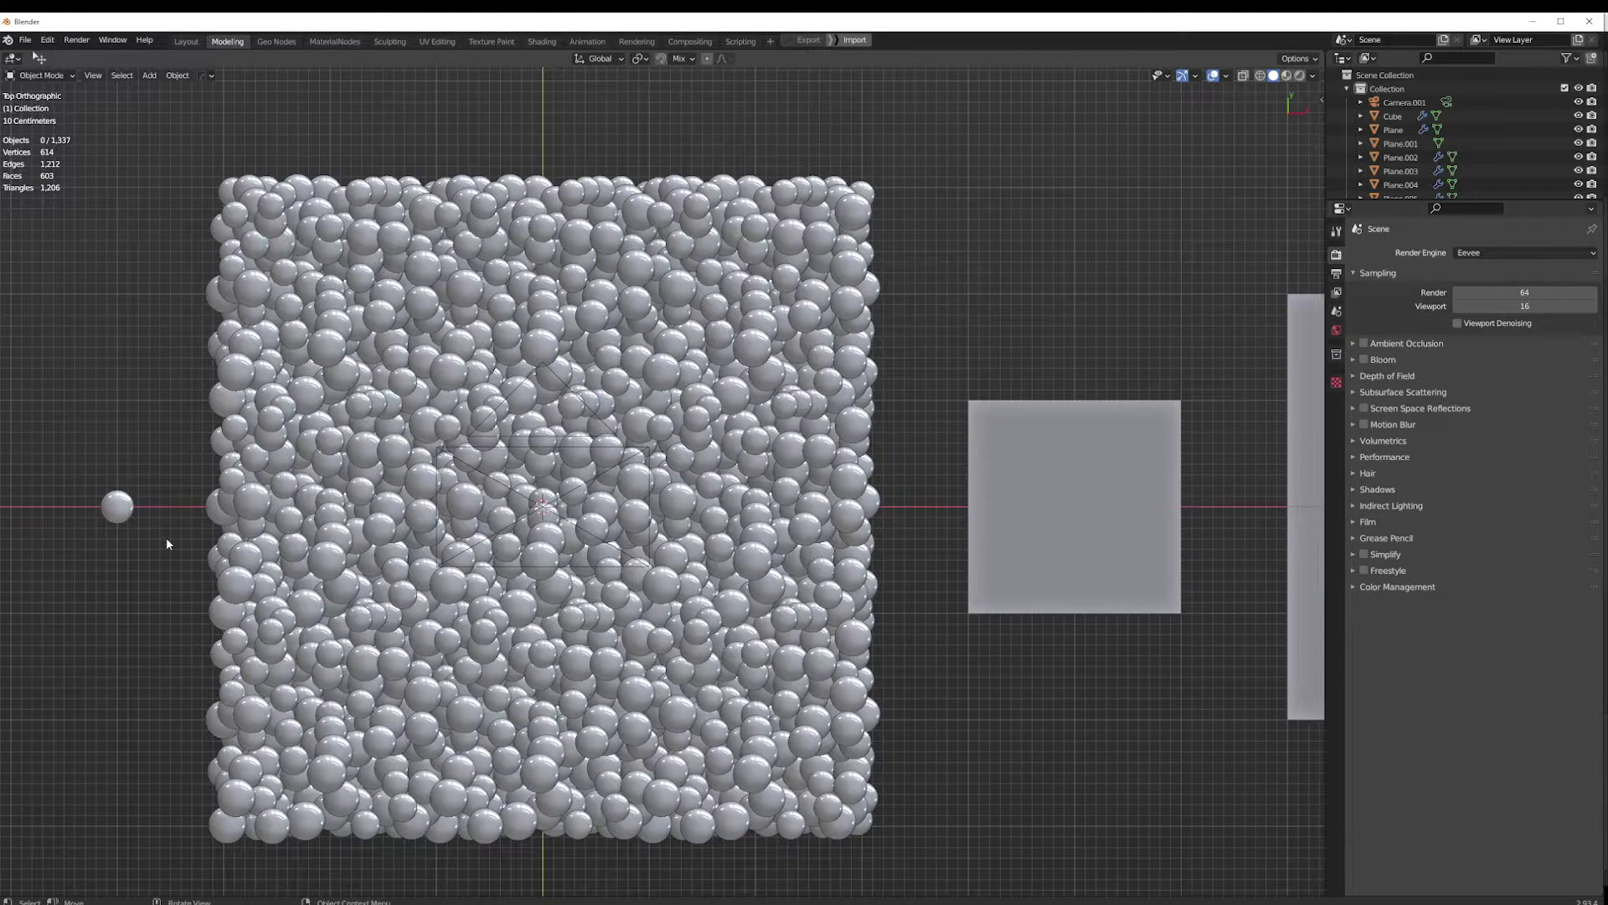
click(107, 517)
shift+middle_drag(107, 517, 253, 515)
click(634, 517)
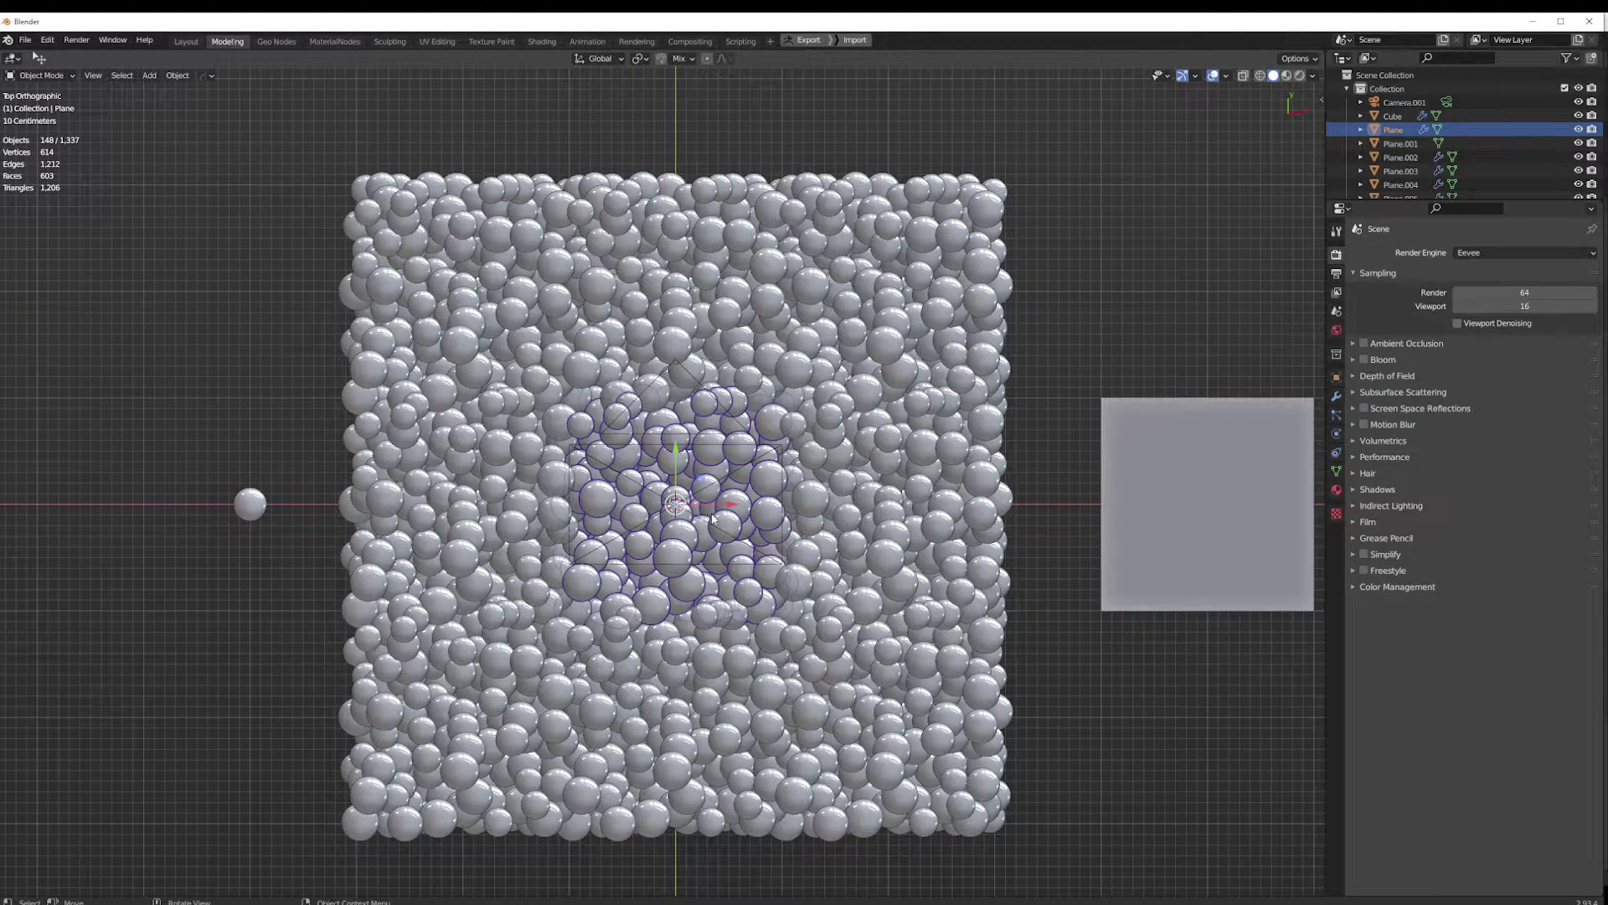
Examine the height spread of the scattered spheres in perspective and their overlap from the top view, and clear the selection
scroll(682, 523, down, 2)
middle_drag(667, 498, 730, 423)
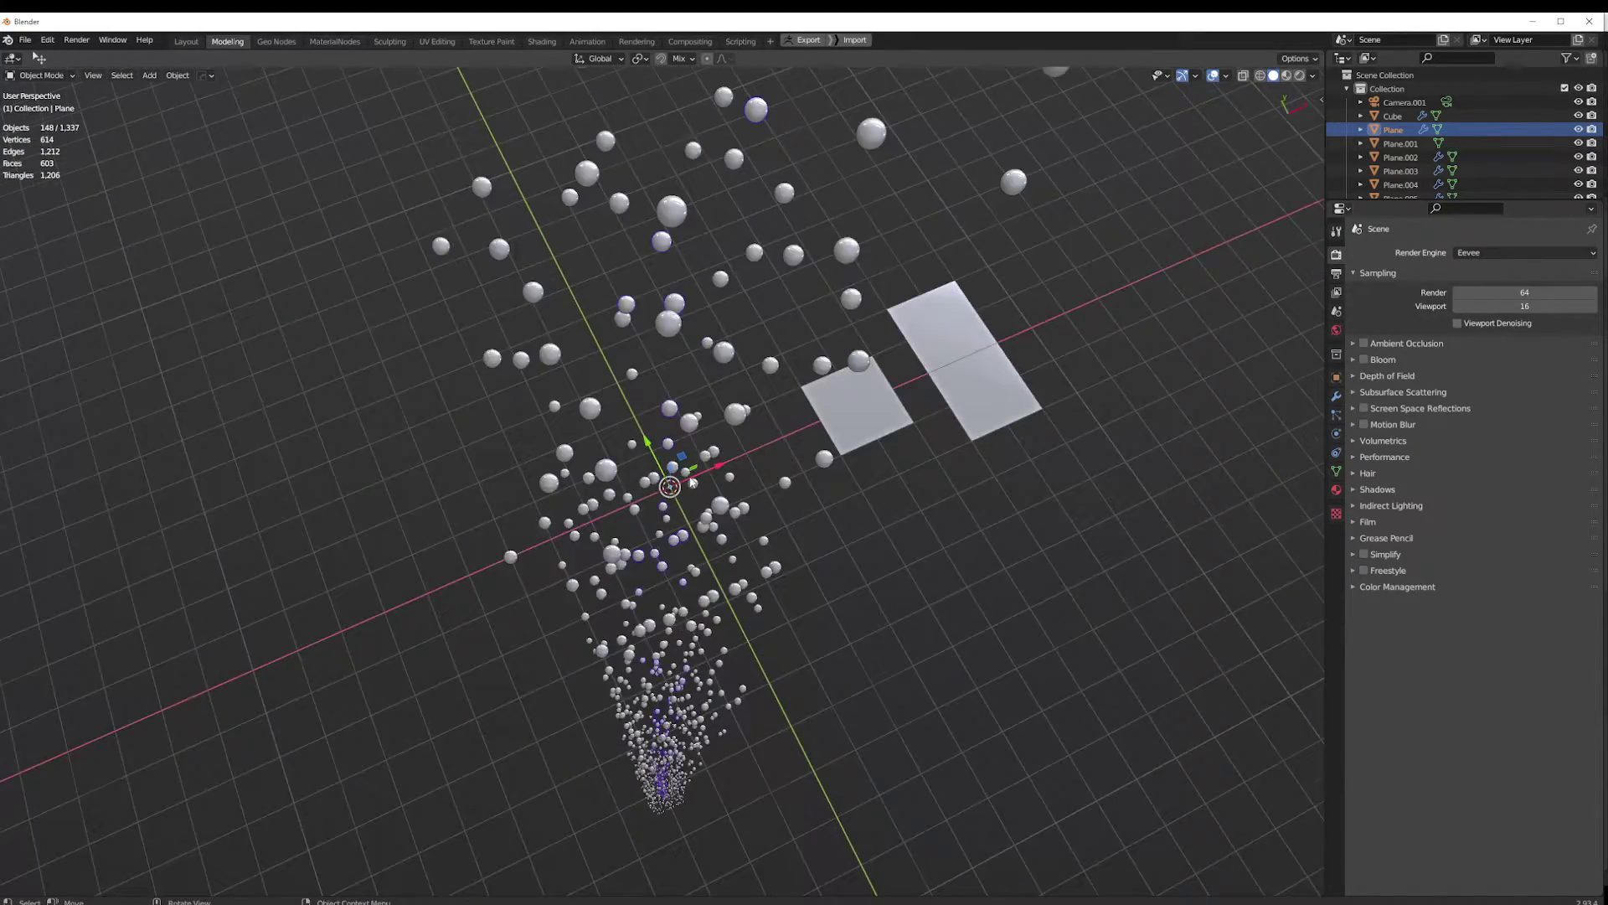
scroll(672, 481, down, 3)
middle_drag(672, 481, 681, 513)
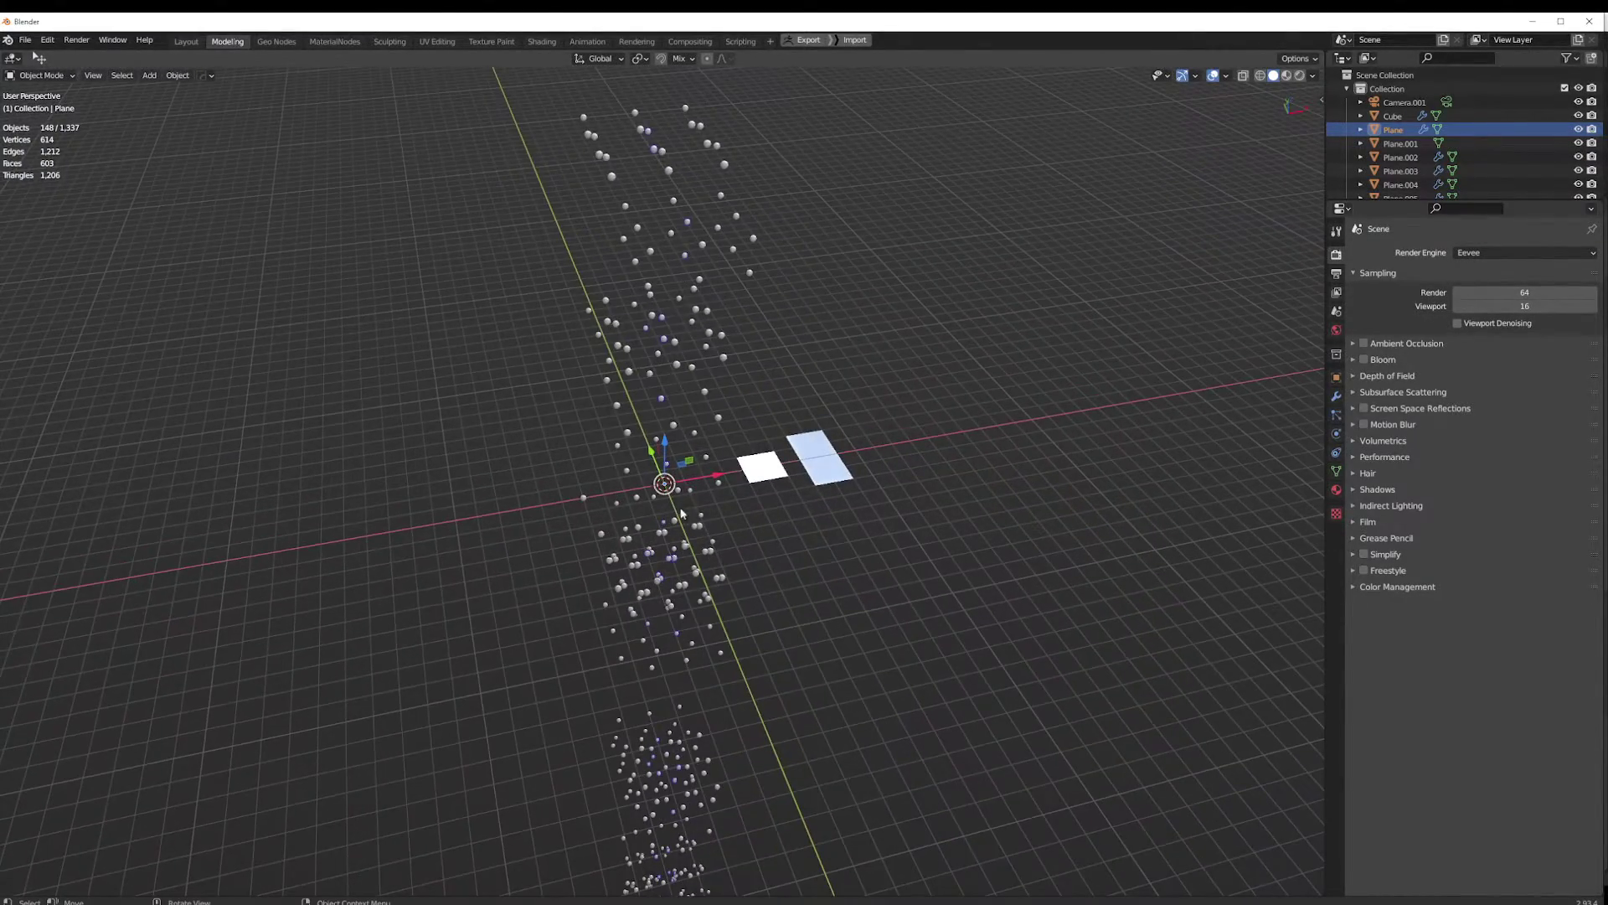
middle_drag(651, 350, 672, 484)
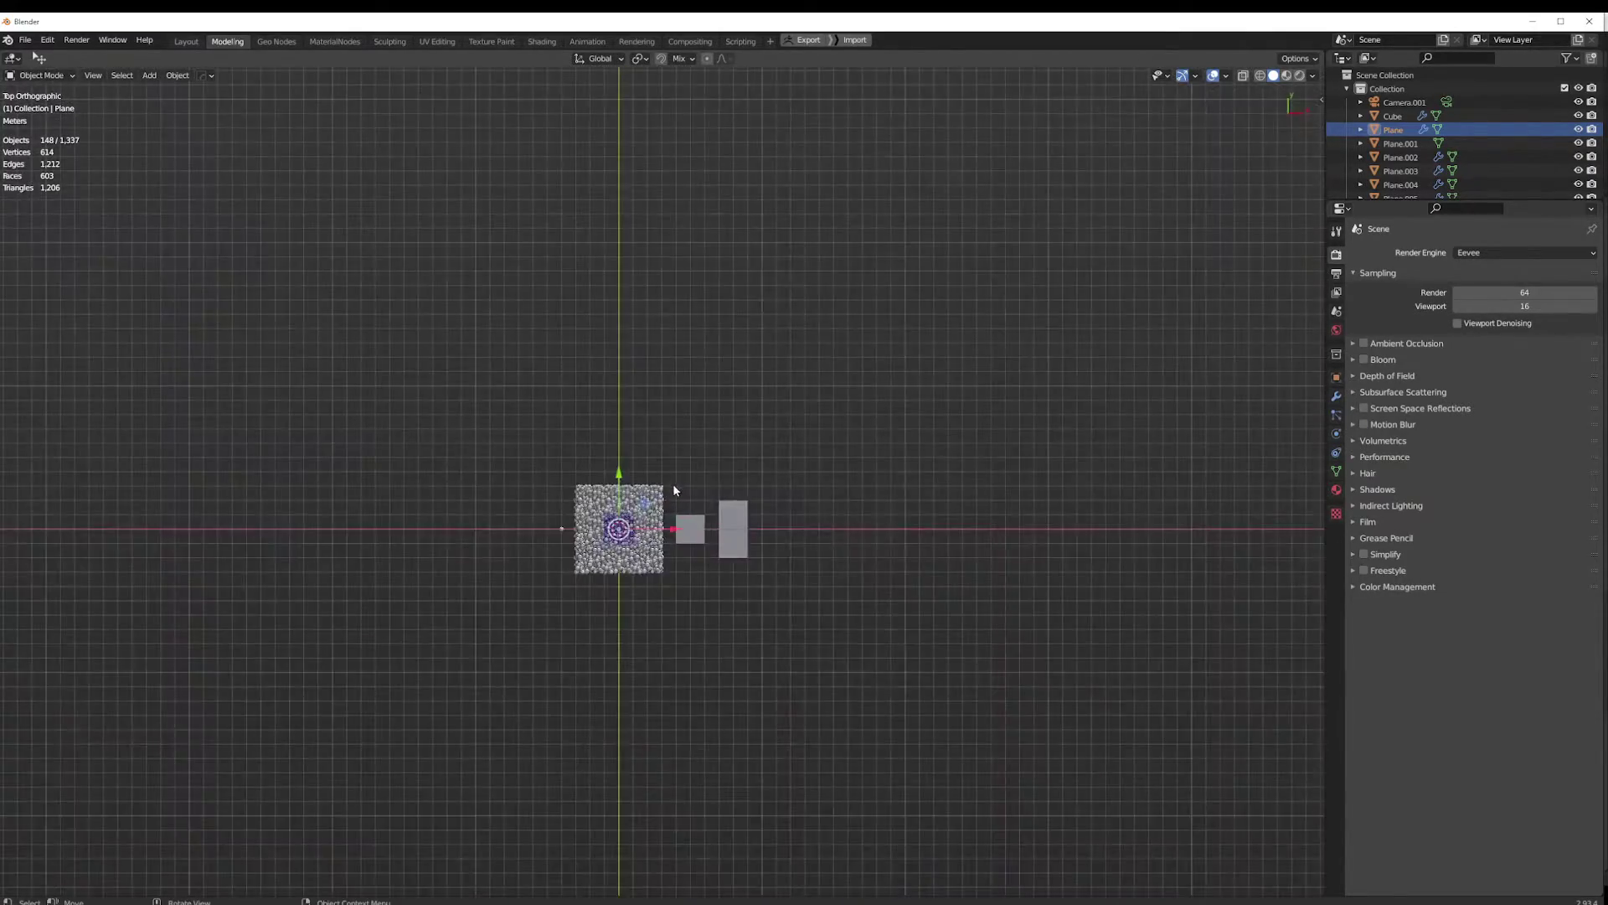
scroll(584, 610, up, 3)
scroll(728, 488, up, 10)
shift+middle_drag(584, 610, 624, 435)
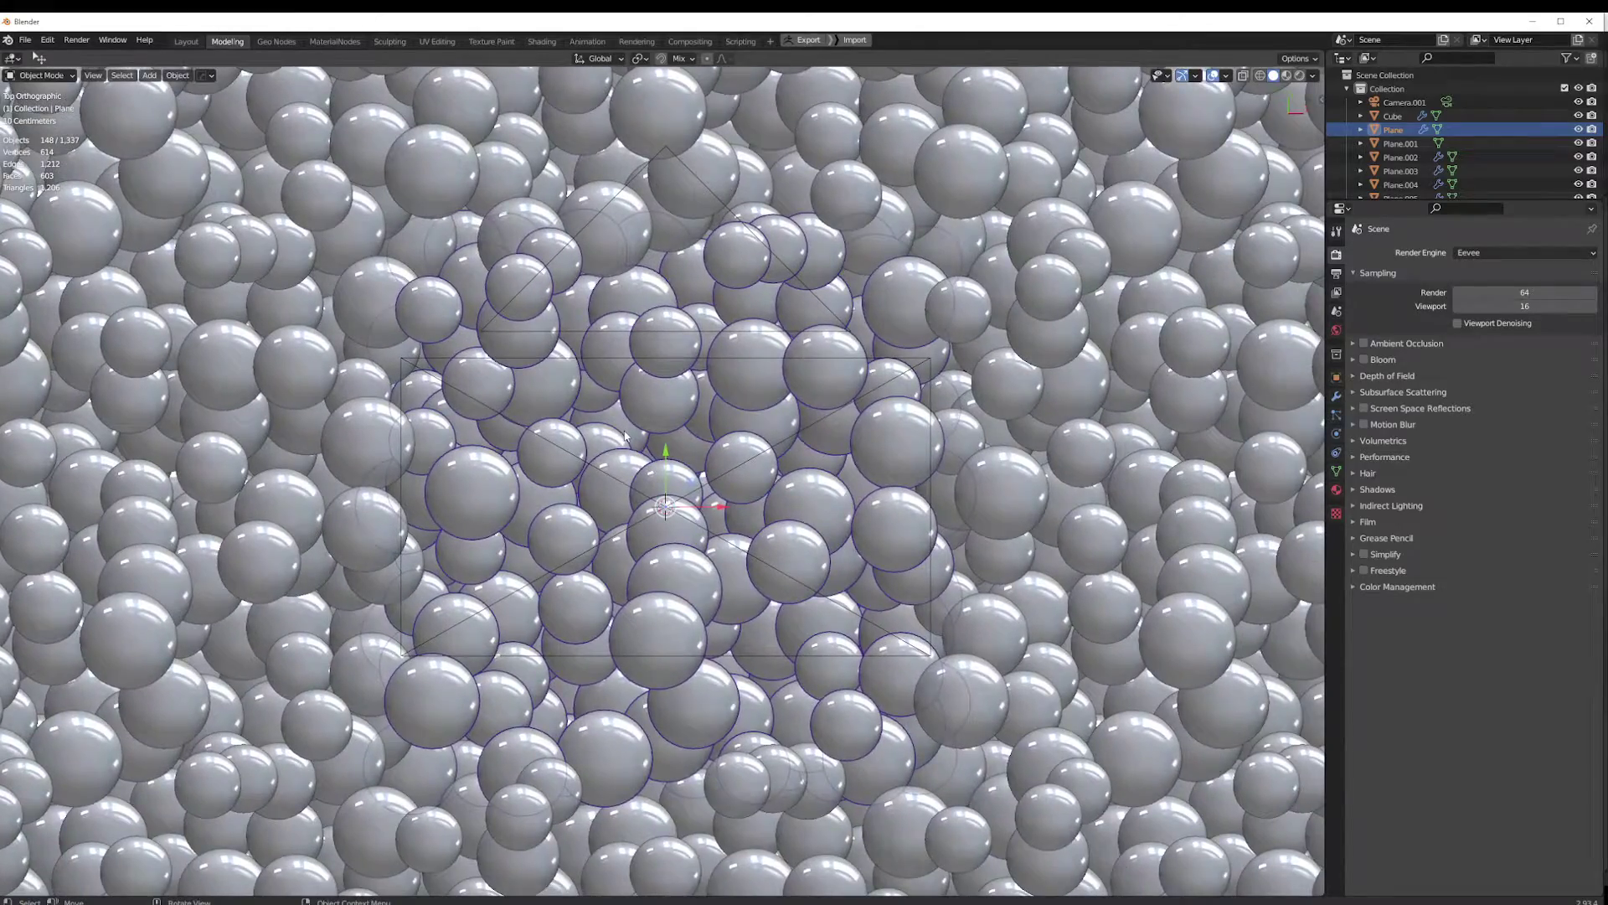
scroll(621, 425, down, 5)
key(alt+a)
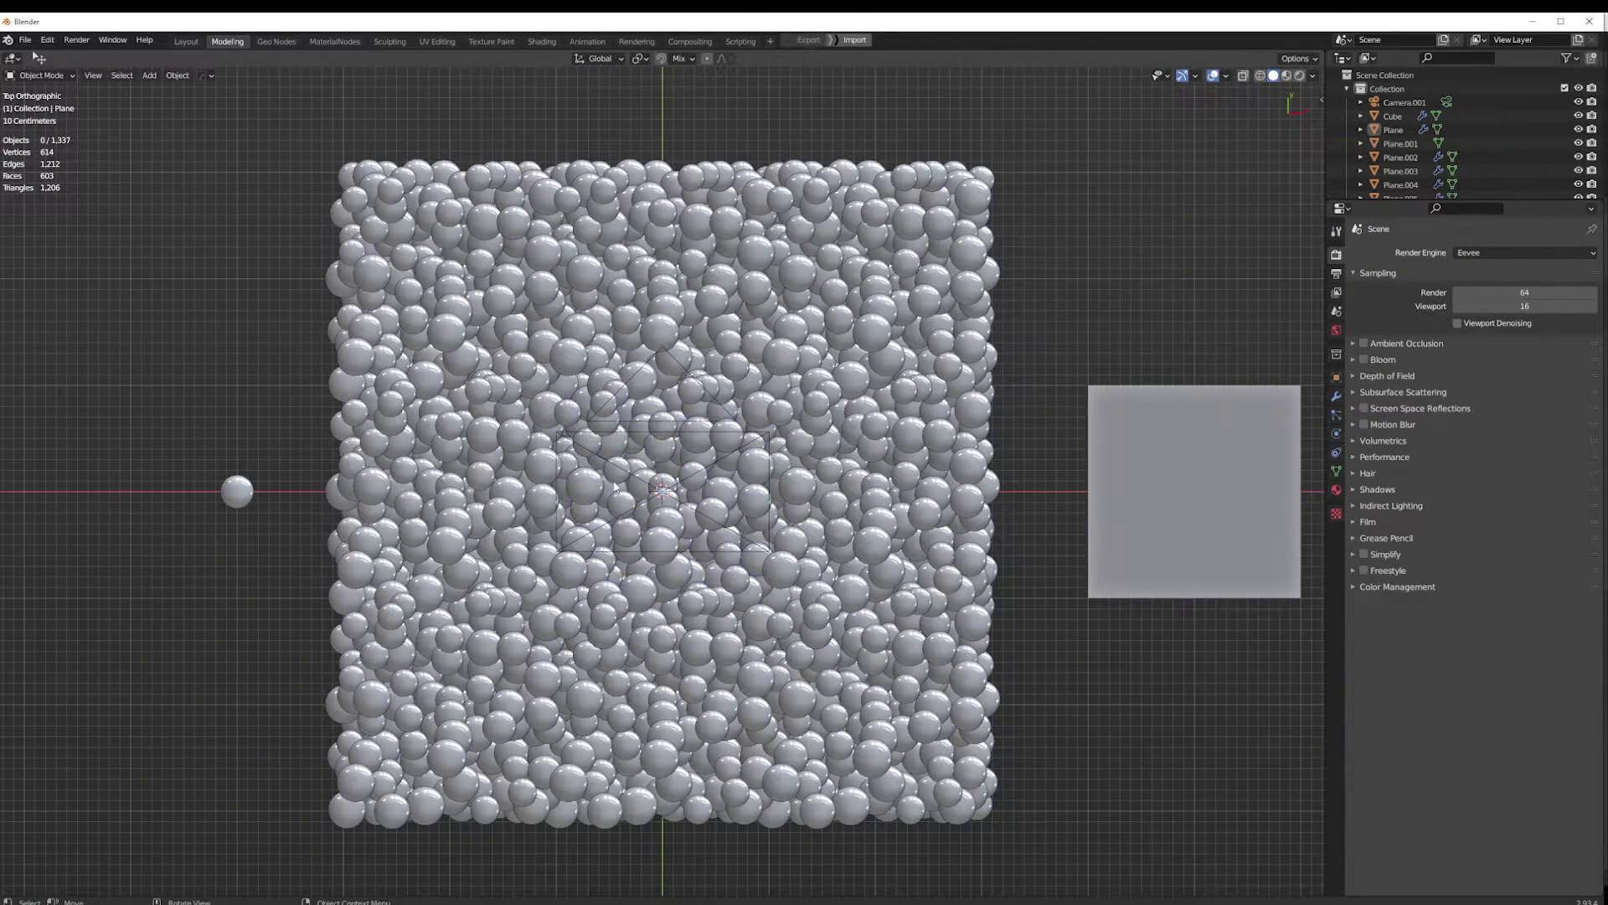
Select the central sphere tile and each surrounding copy in turn to examine the 3x3 arrangement, and deselect everything
click(615, 488)
click(459, 282)
click(658, 273)
click(863, 276)
click(875, 474)
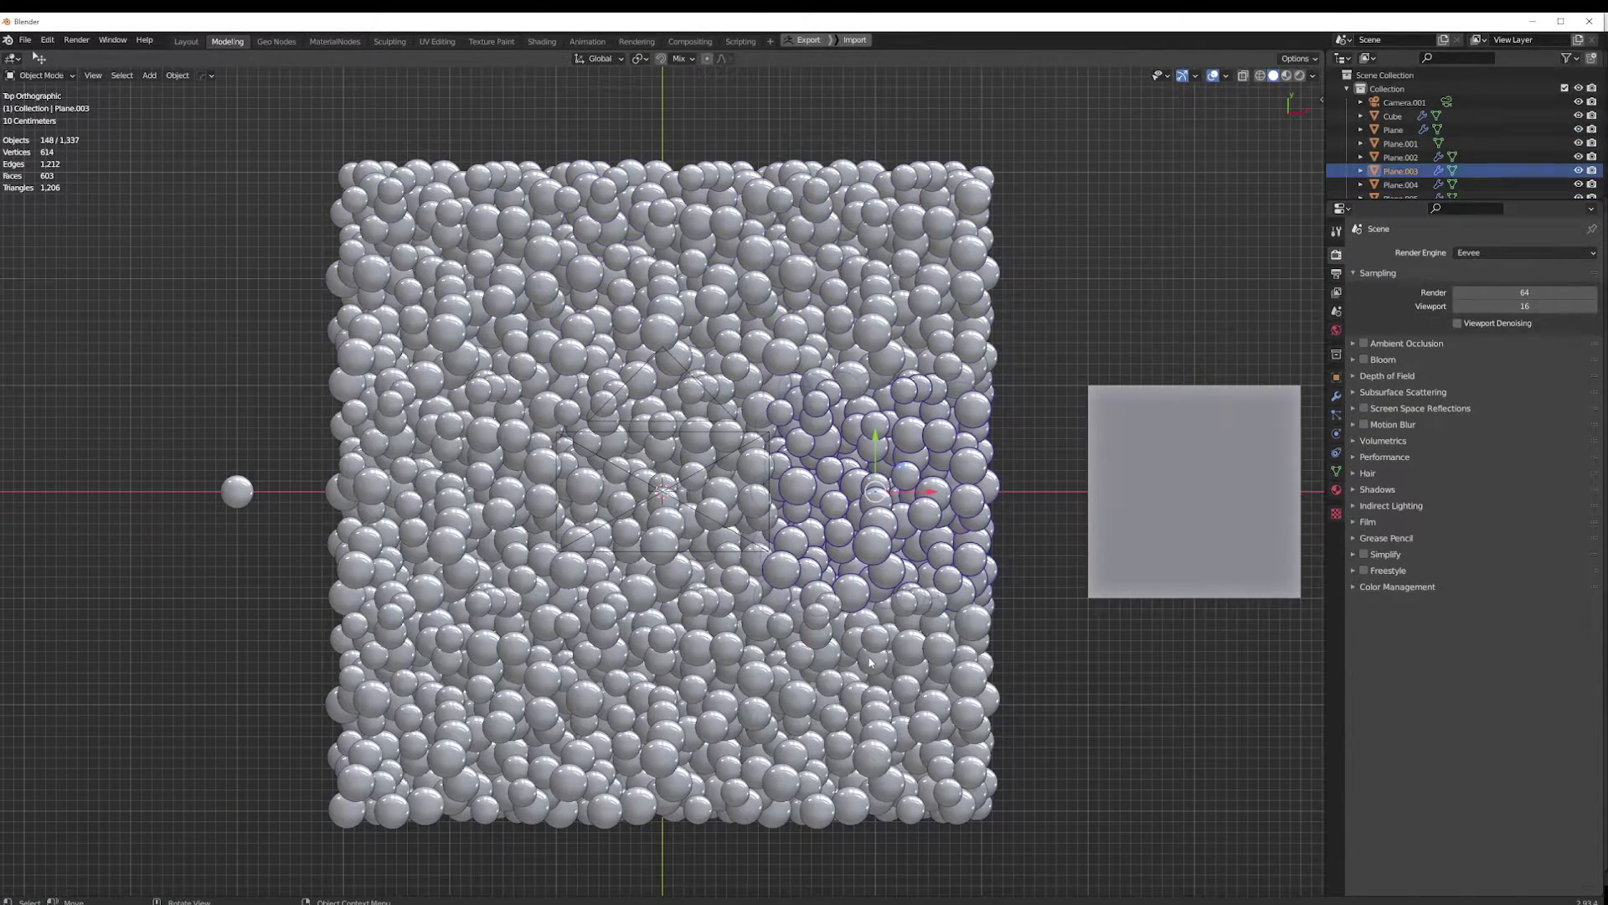
click(870, 662)
click(664, 681)
click(453, 683)
click(466, 501)
key(alt+a)
scroll(478, 501, up, 2)
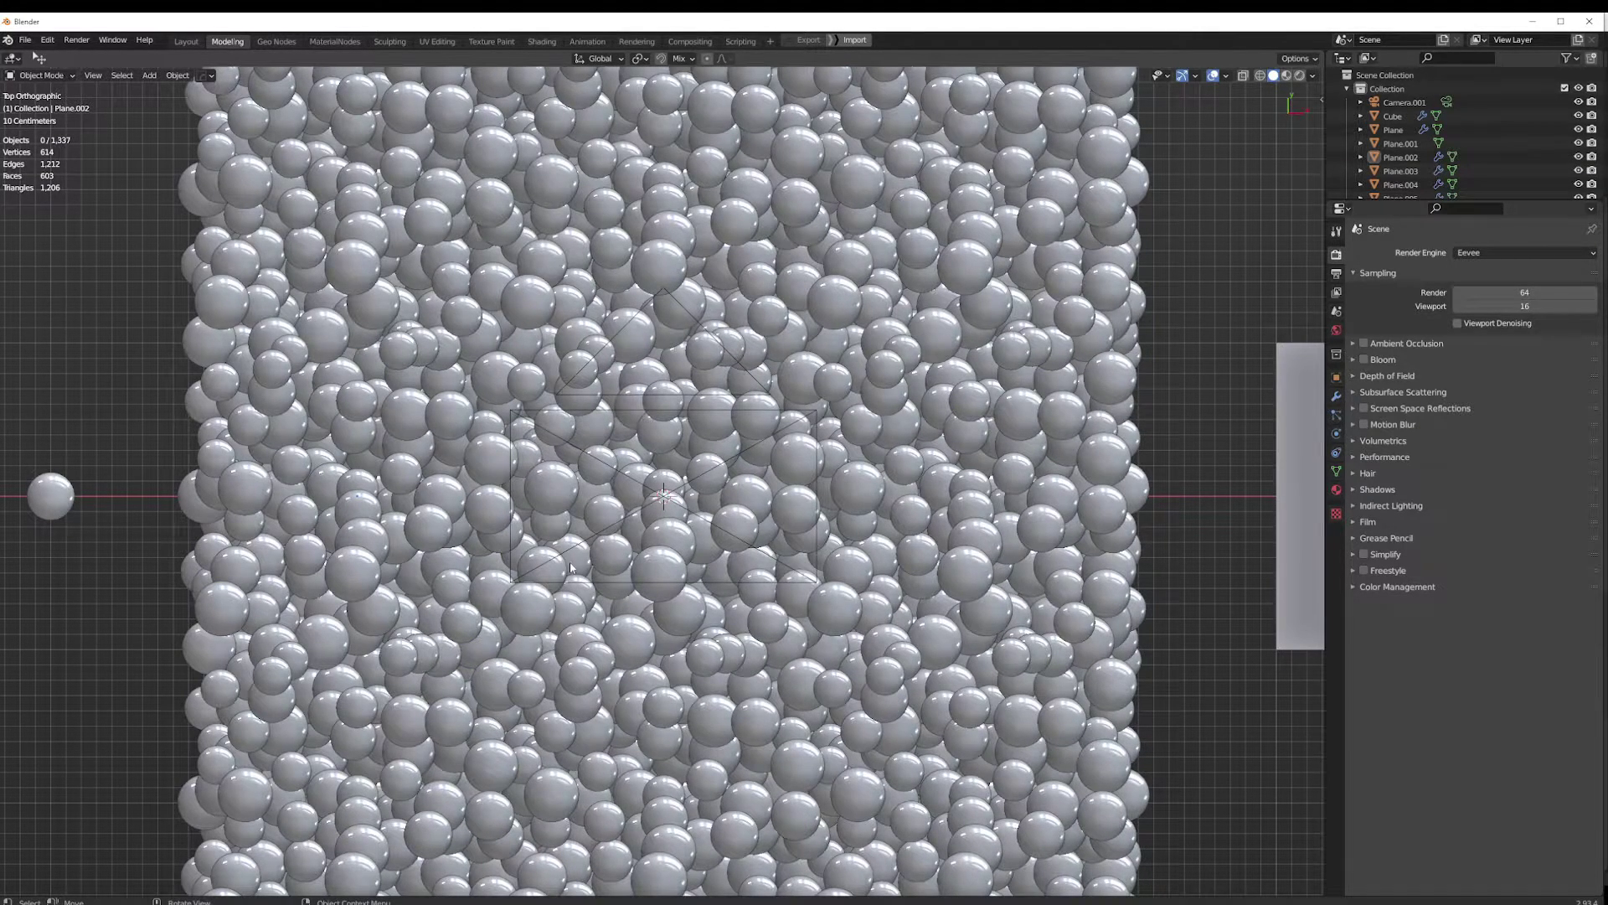
Select the camera above the central tile and examine its orthographic lens settings and placement
click(687, 482)
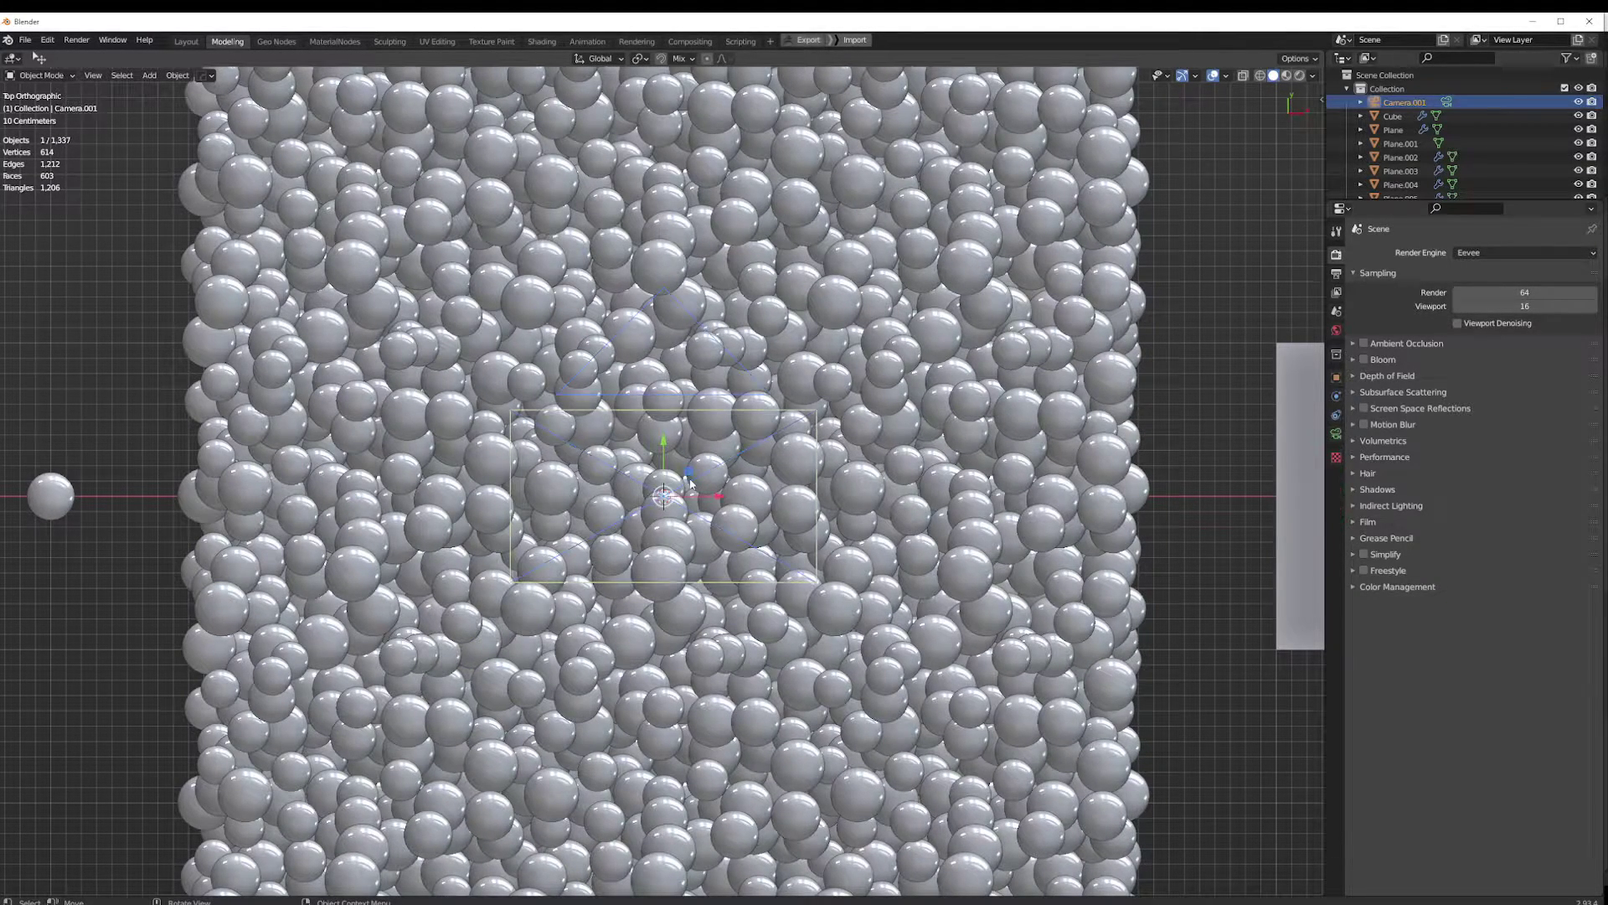
click(1337, 434)
middle_drag(712, 377, 745, 513)
scroll(735, 385, down, 5)
key(KP_7)
scroll(736, 385, up, 5)
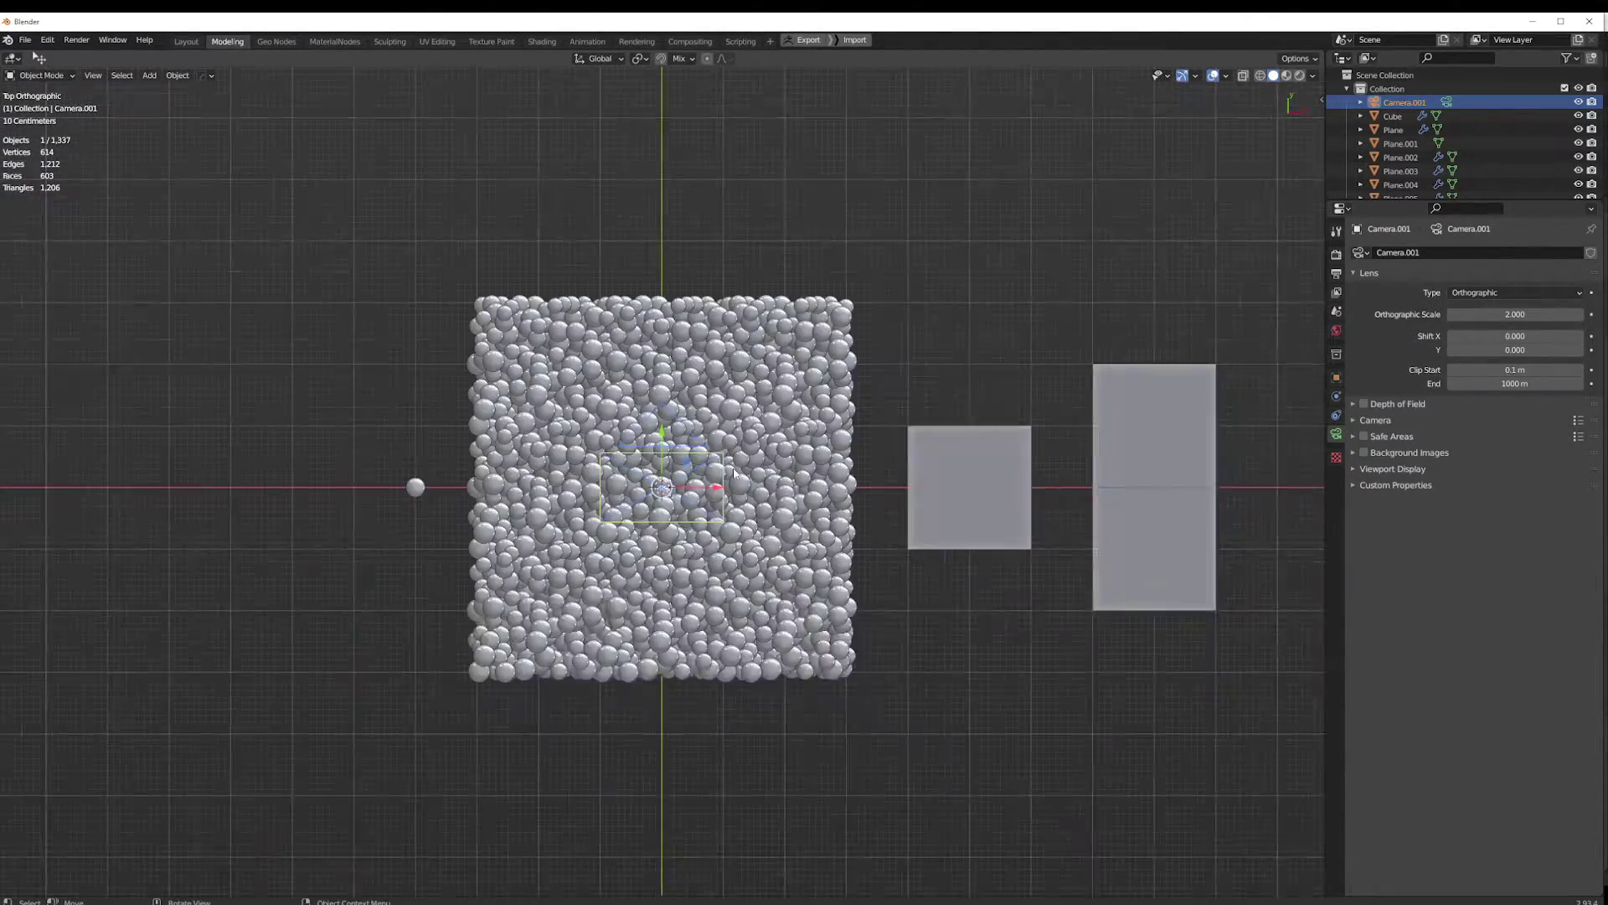
Set the render resolution to 1024 by 1024 px so the camera frame is square over the central tile
click(1338, 273)
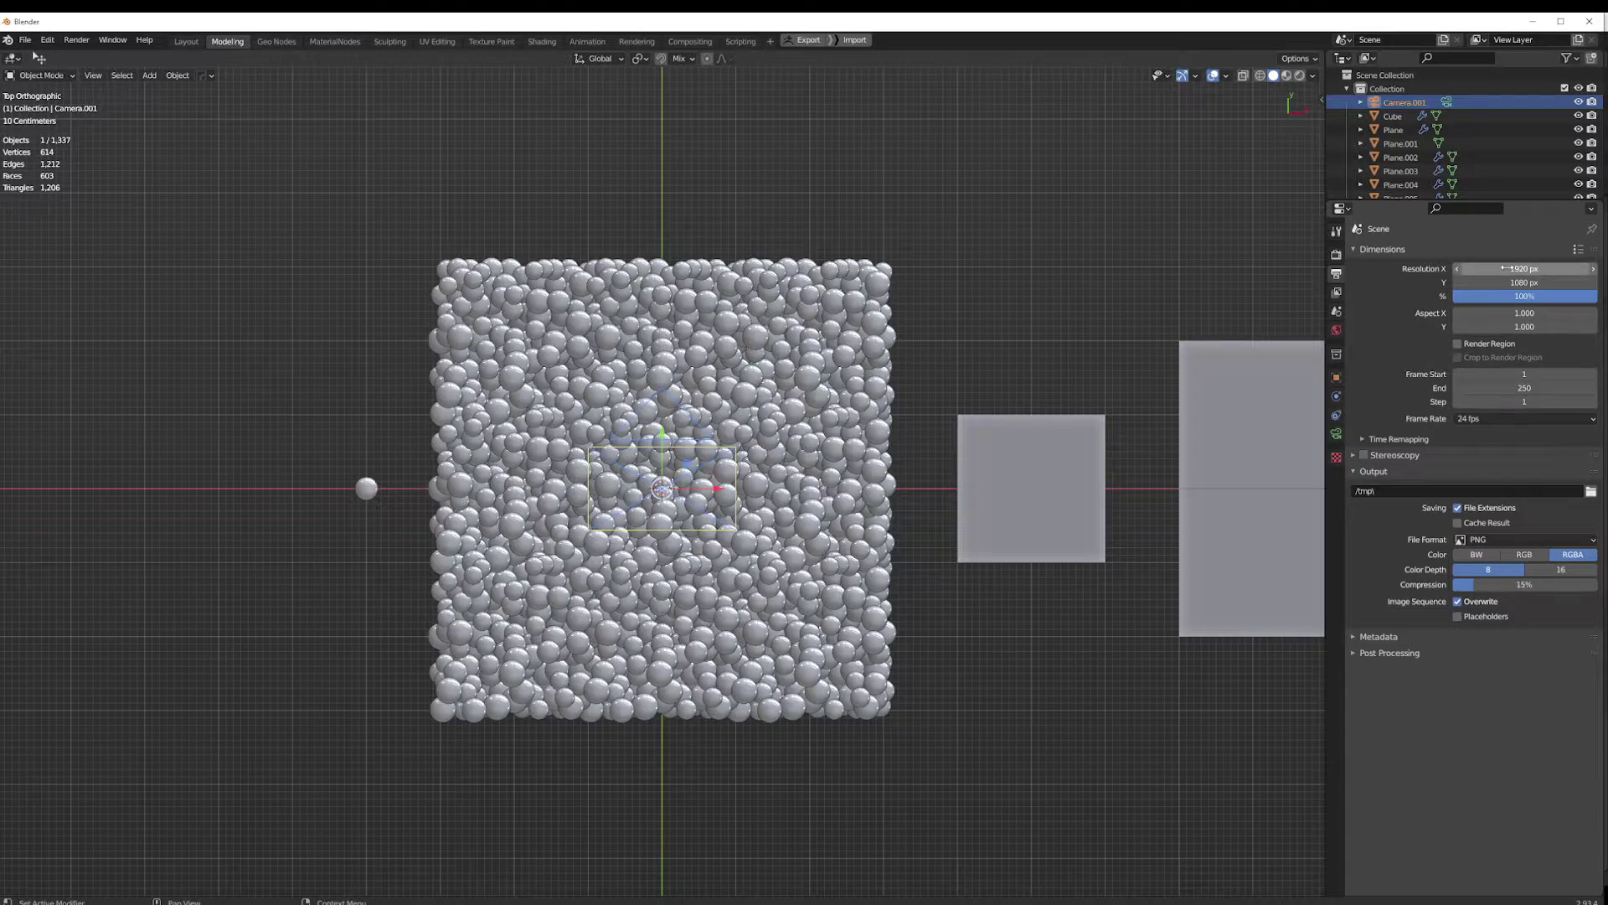
click(1478, 268)
text(1024)
key(Tab)
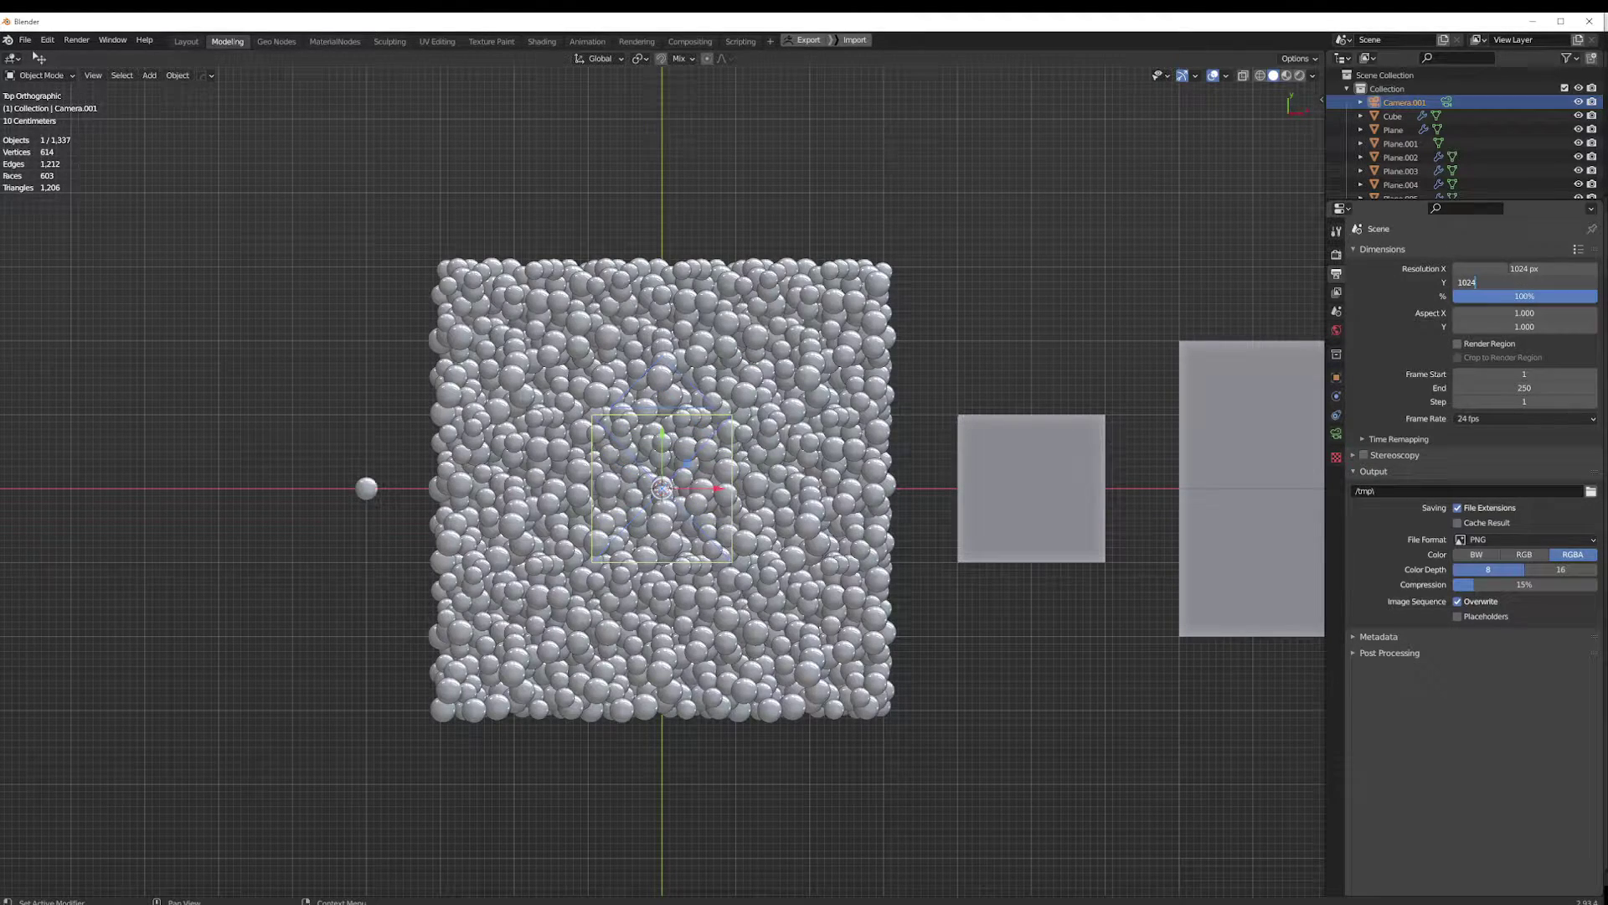
key(Return)
scroll(915, 365, up, 5)
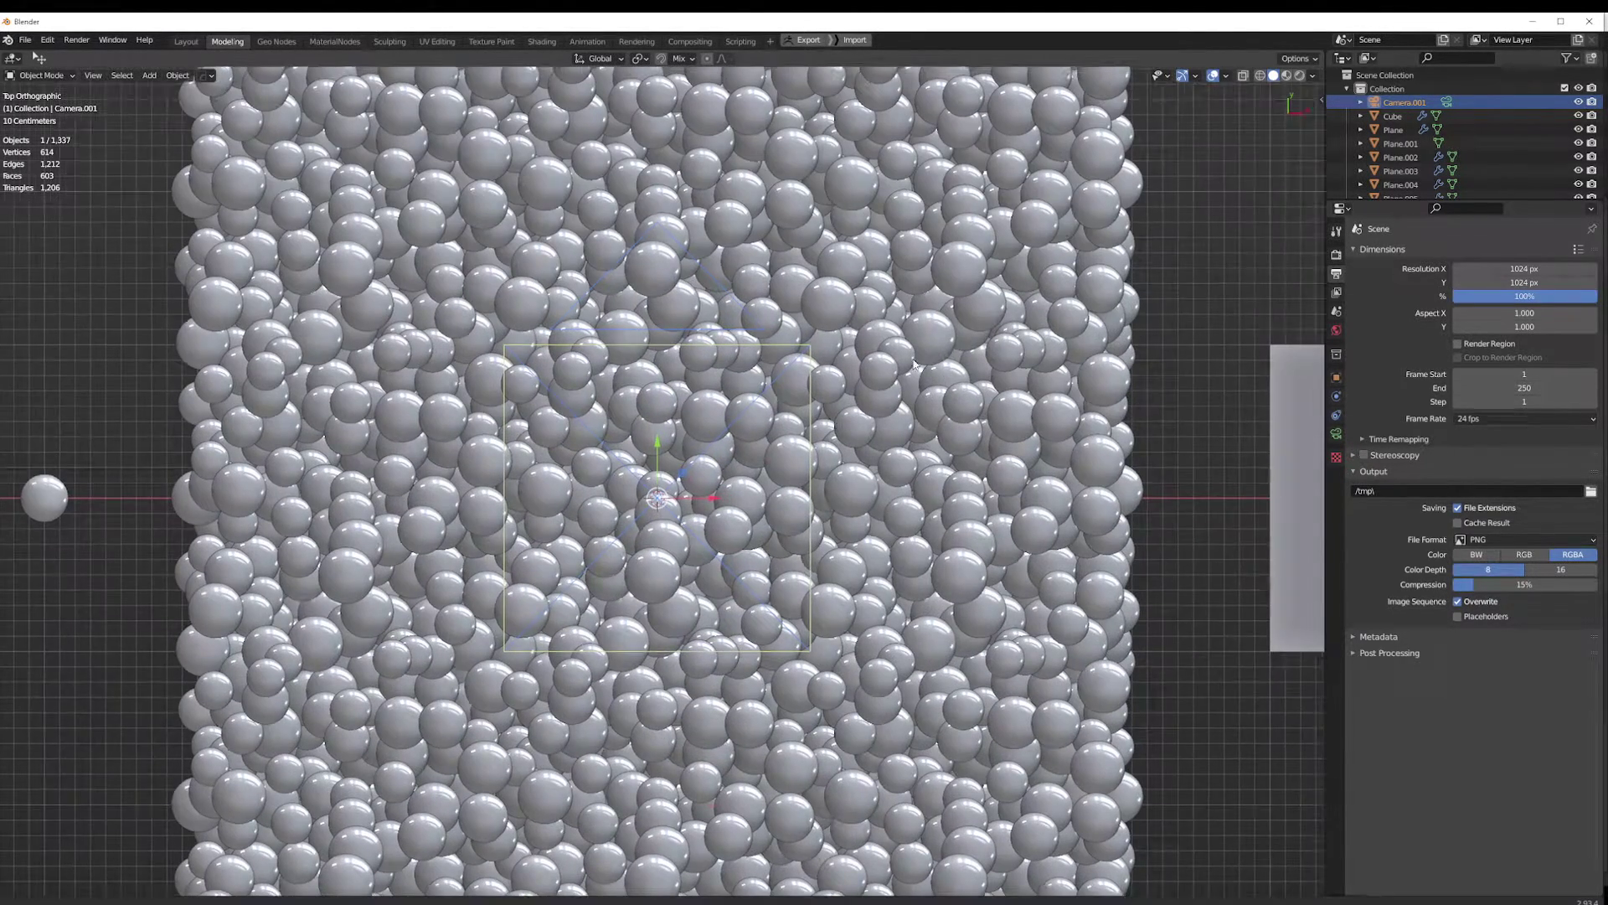
shift+middle_drag(915, 365, 804, 415)
shift+middle_drag(619, 480, 749, 432)
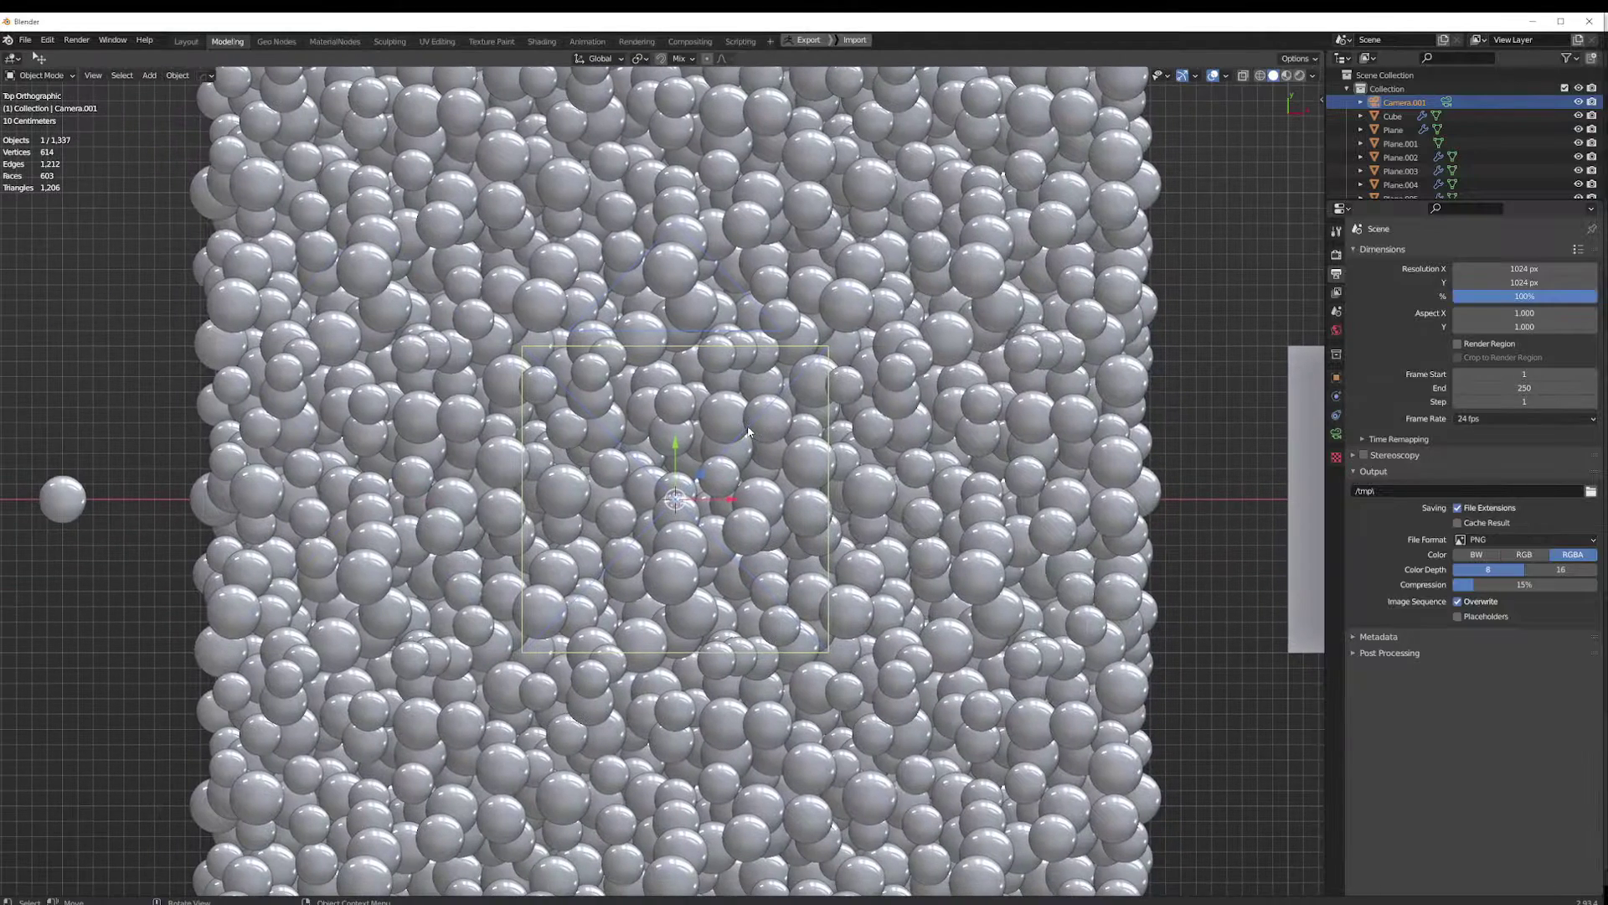
Change the solid-shading matcap to the green, blue and magenta normal-map one
click(1314, 75)
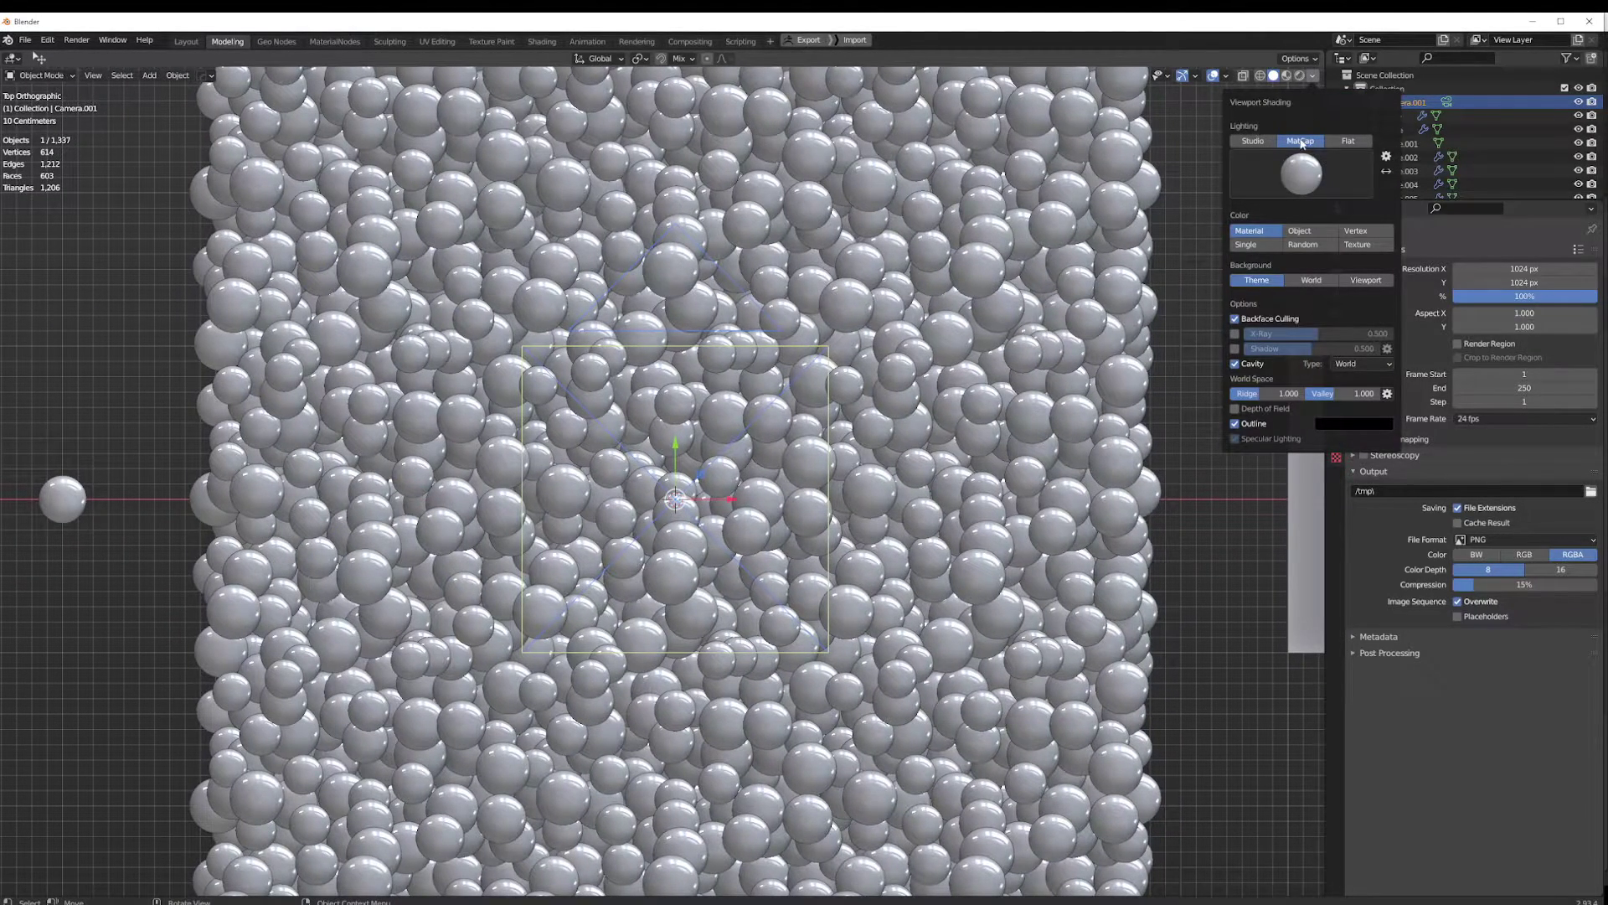
click(1301, 173)
click(1308, 221)
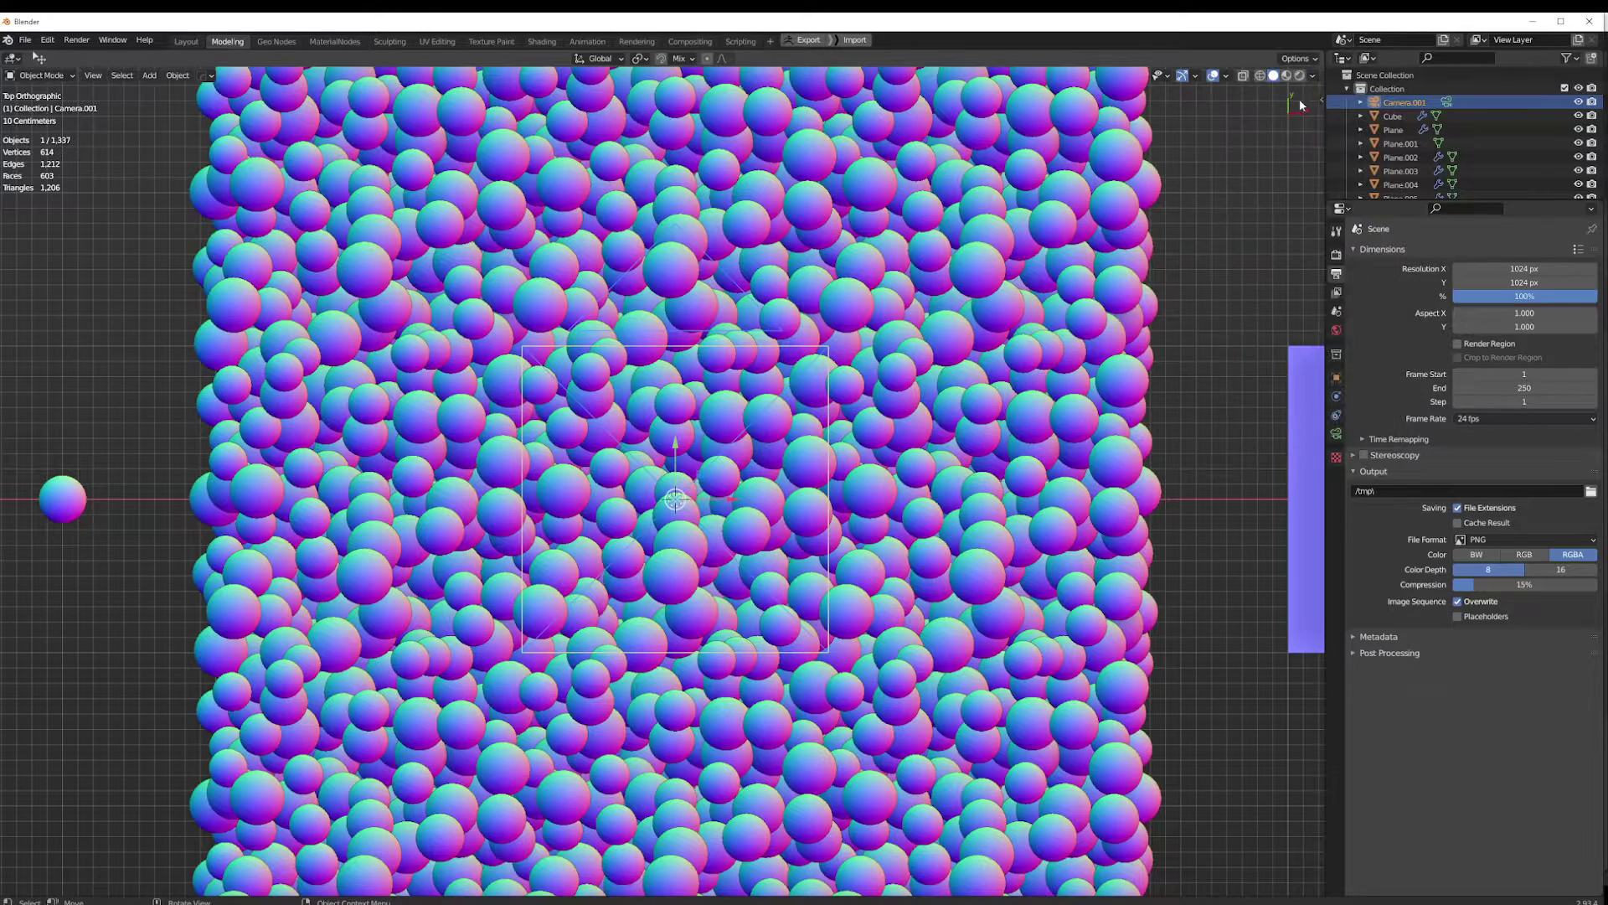
click(1314, 76)
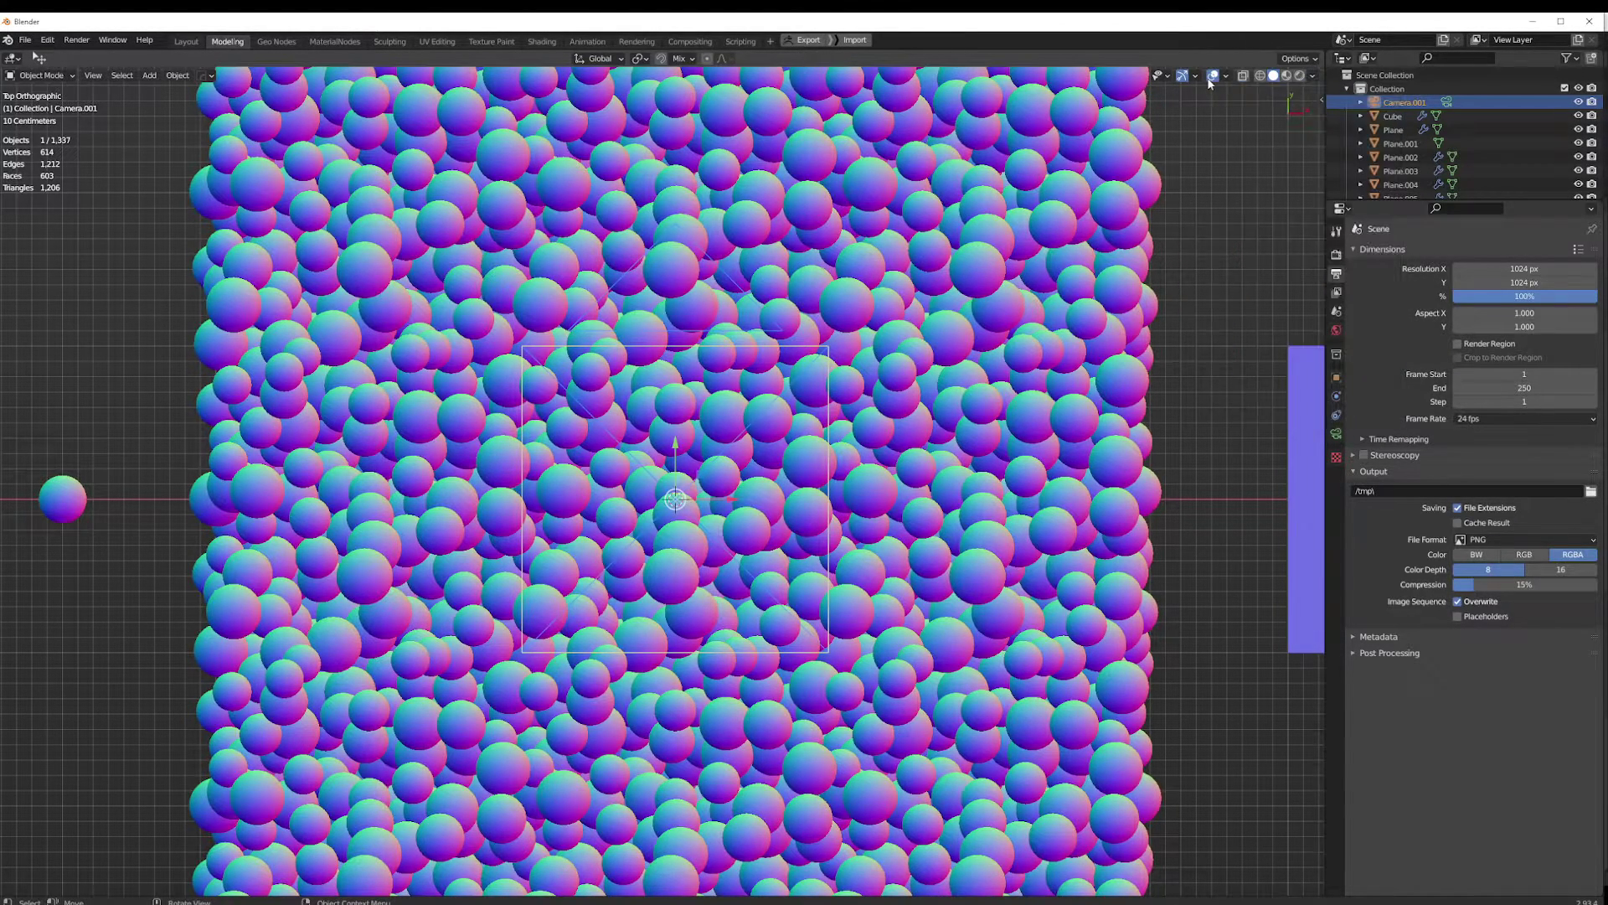
Hide the viewport overlays and look through the camera at the central tile
click(1213, 77)
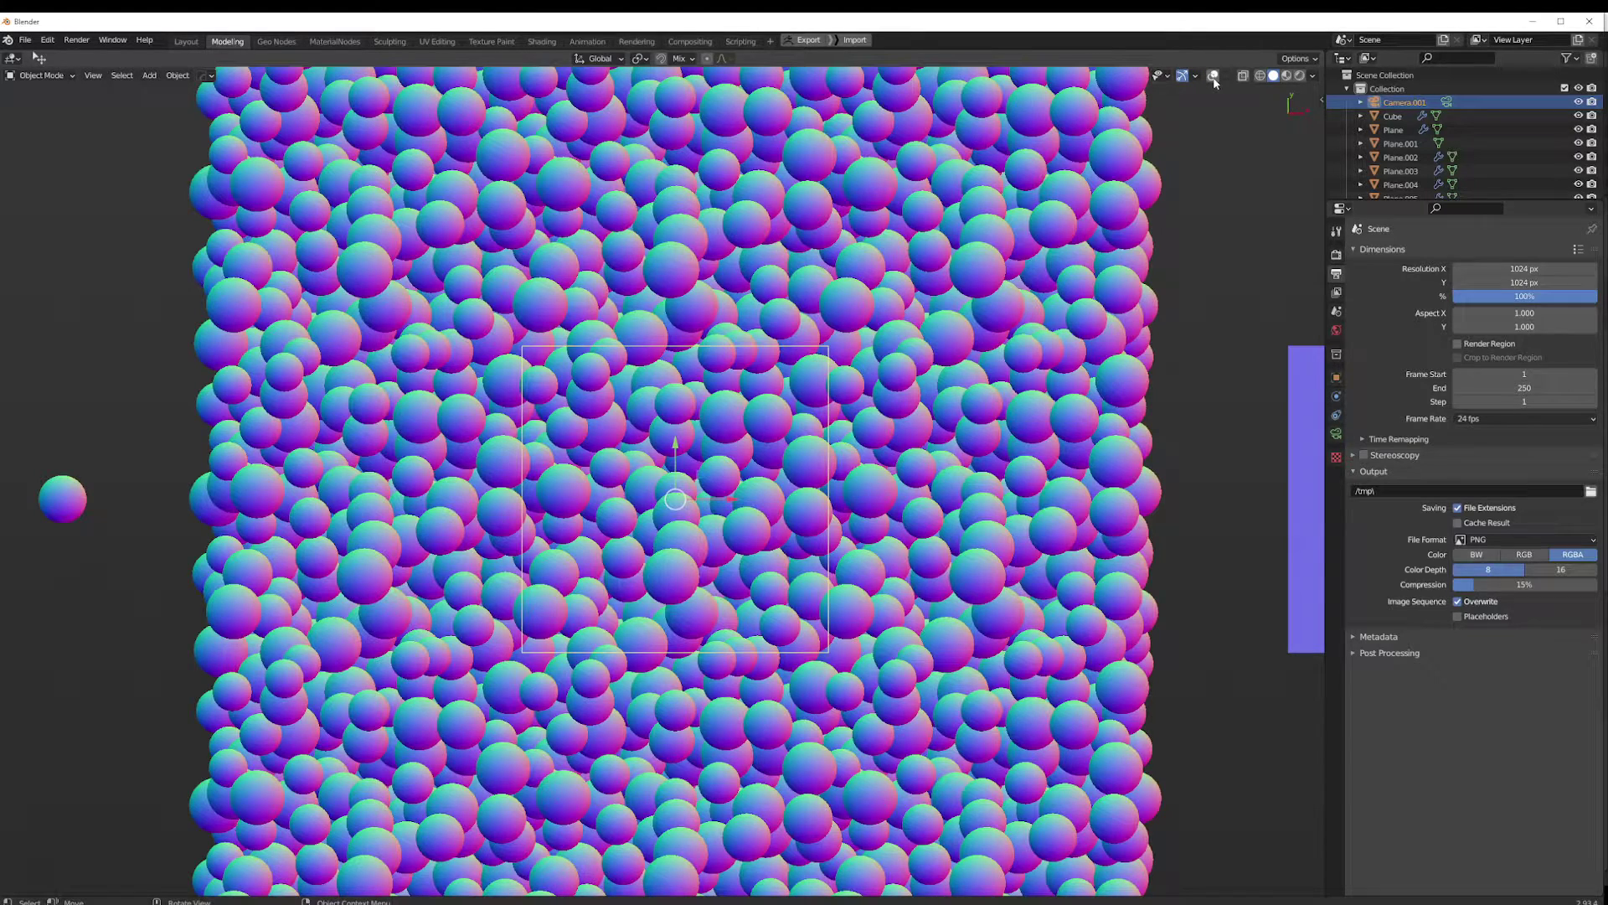
shift+middle_drag(779, 378, 820, 360)
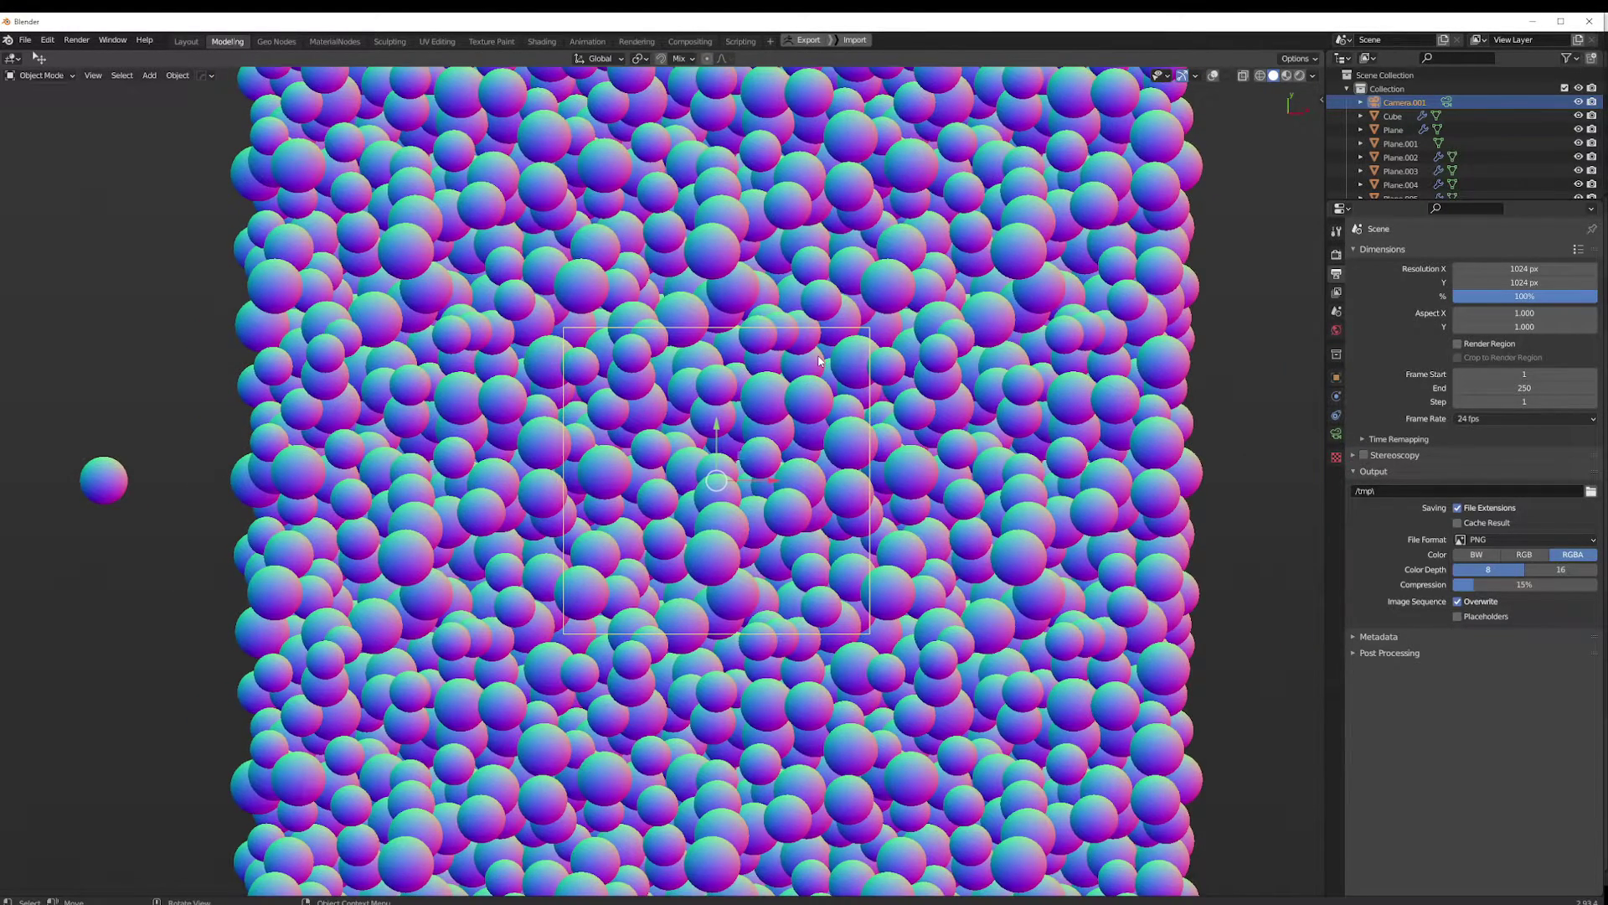
key(Home)
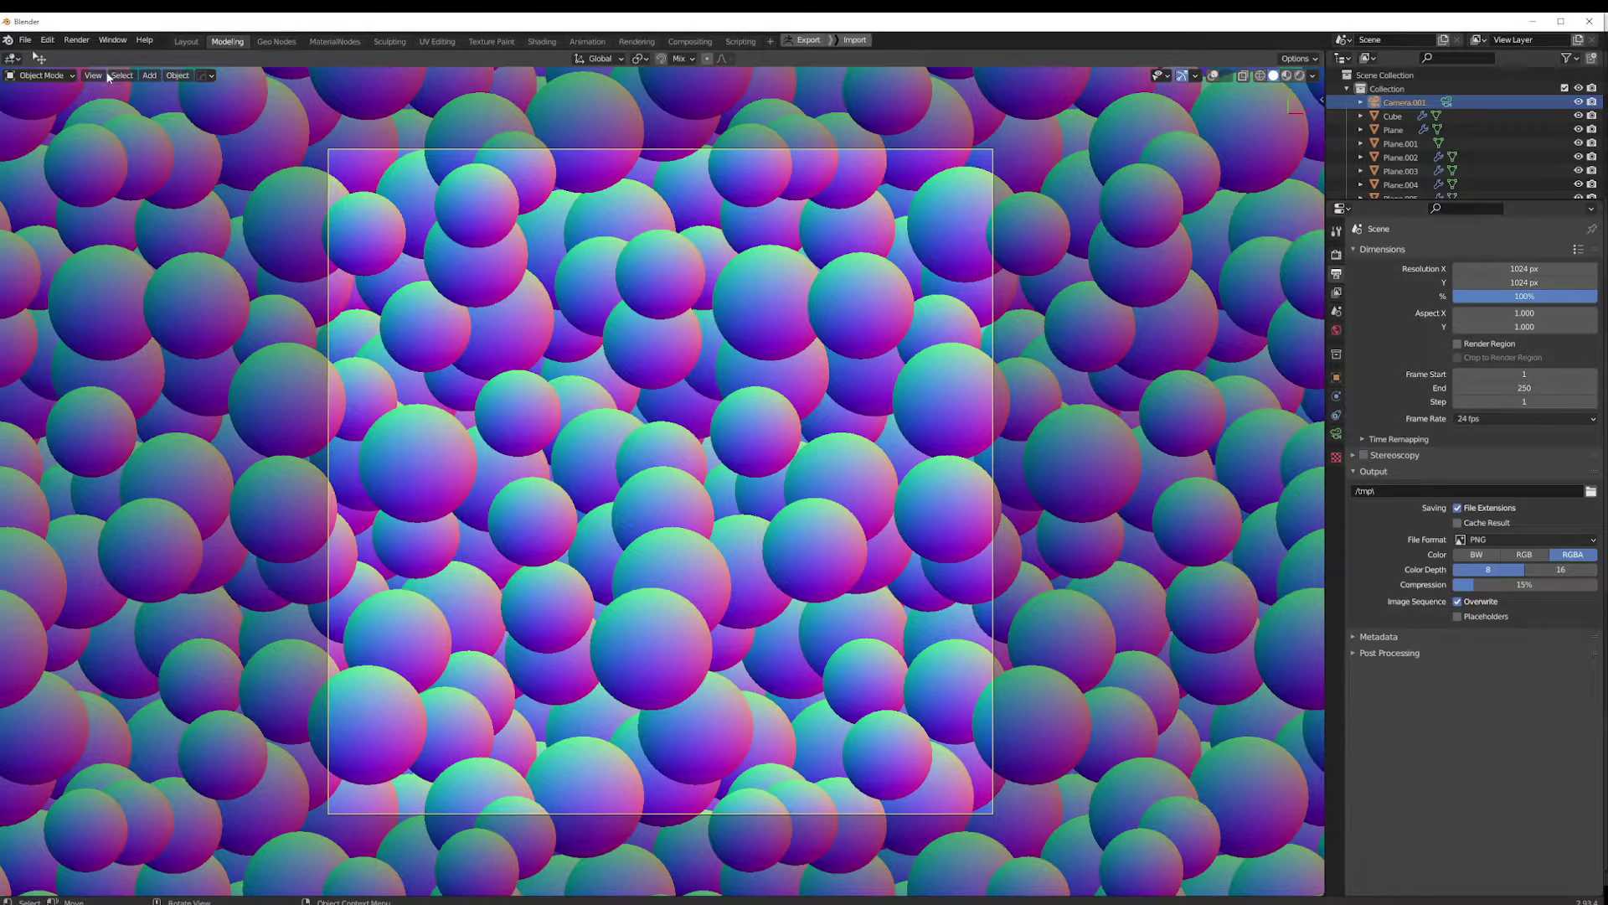
Make a viewport render image of the camera view, look it over and close the render window
click(93, 76)
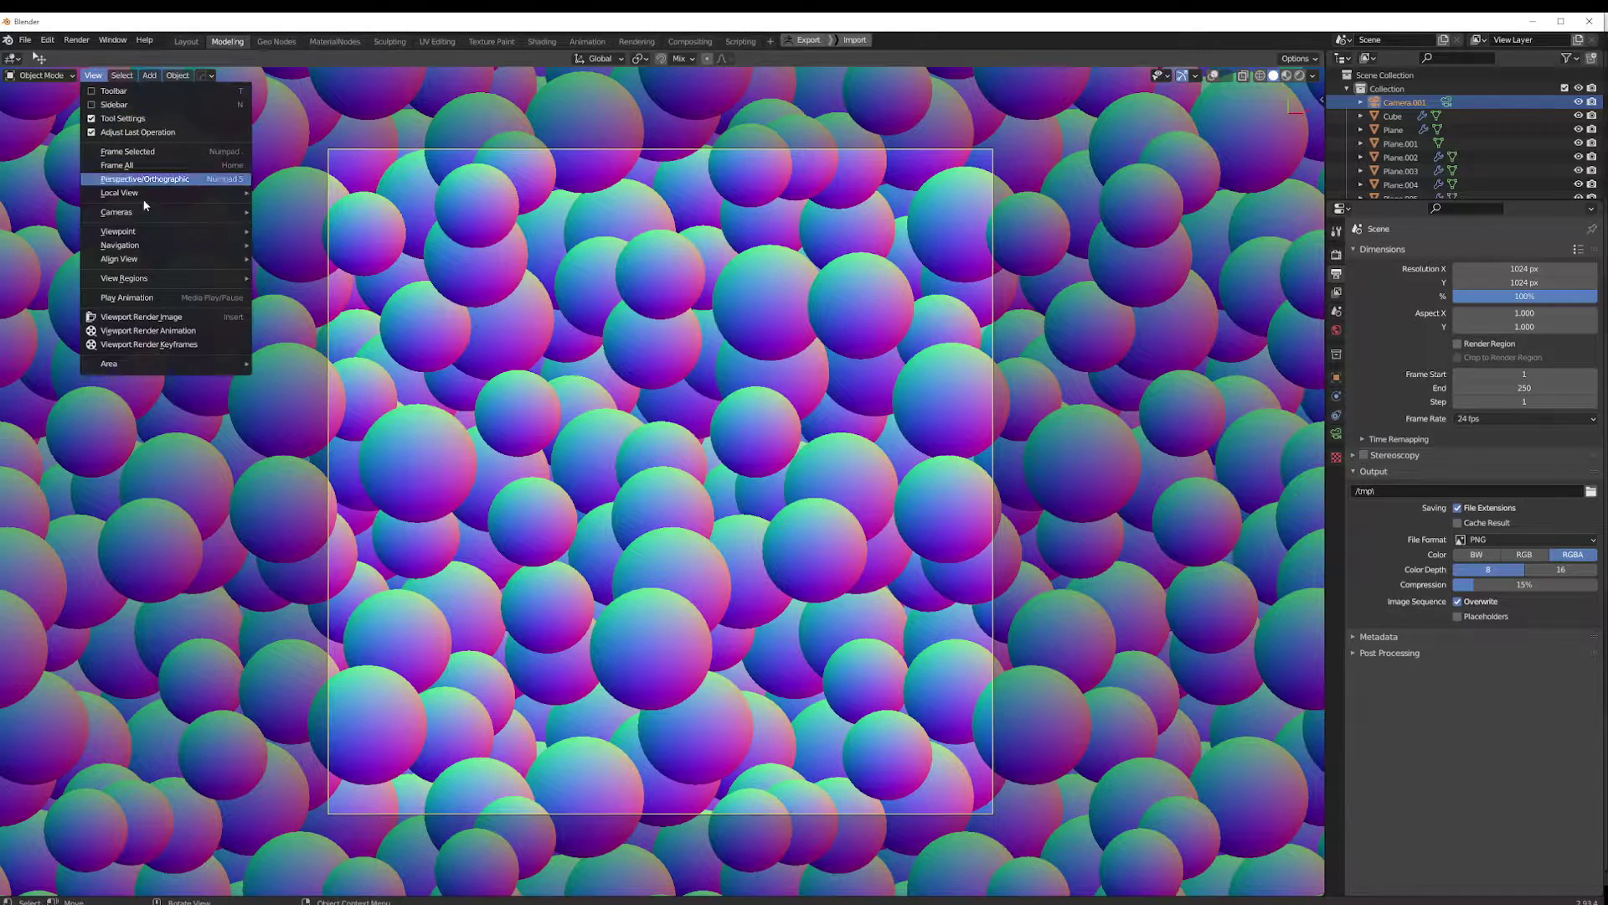
click(192, 319)
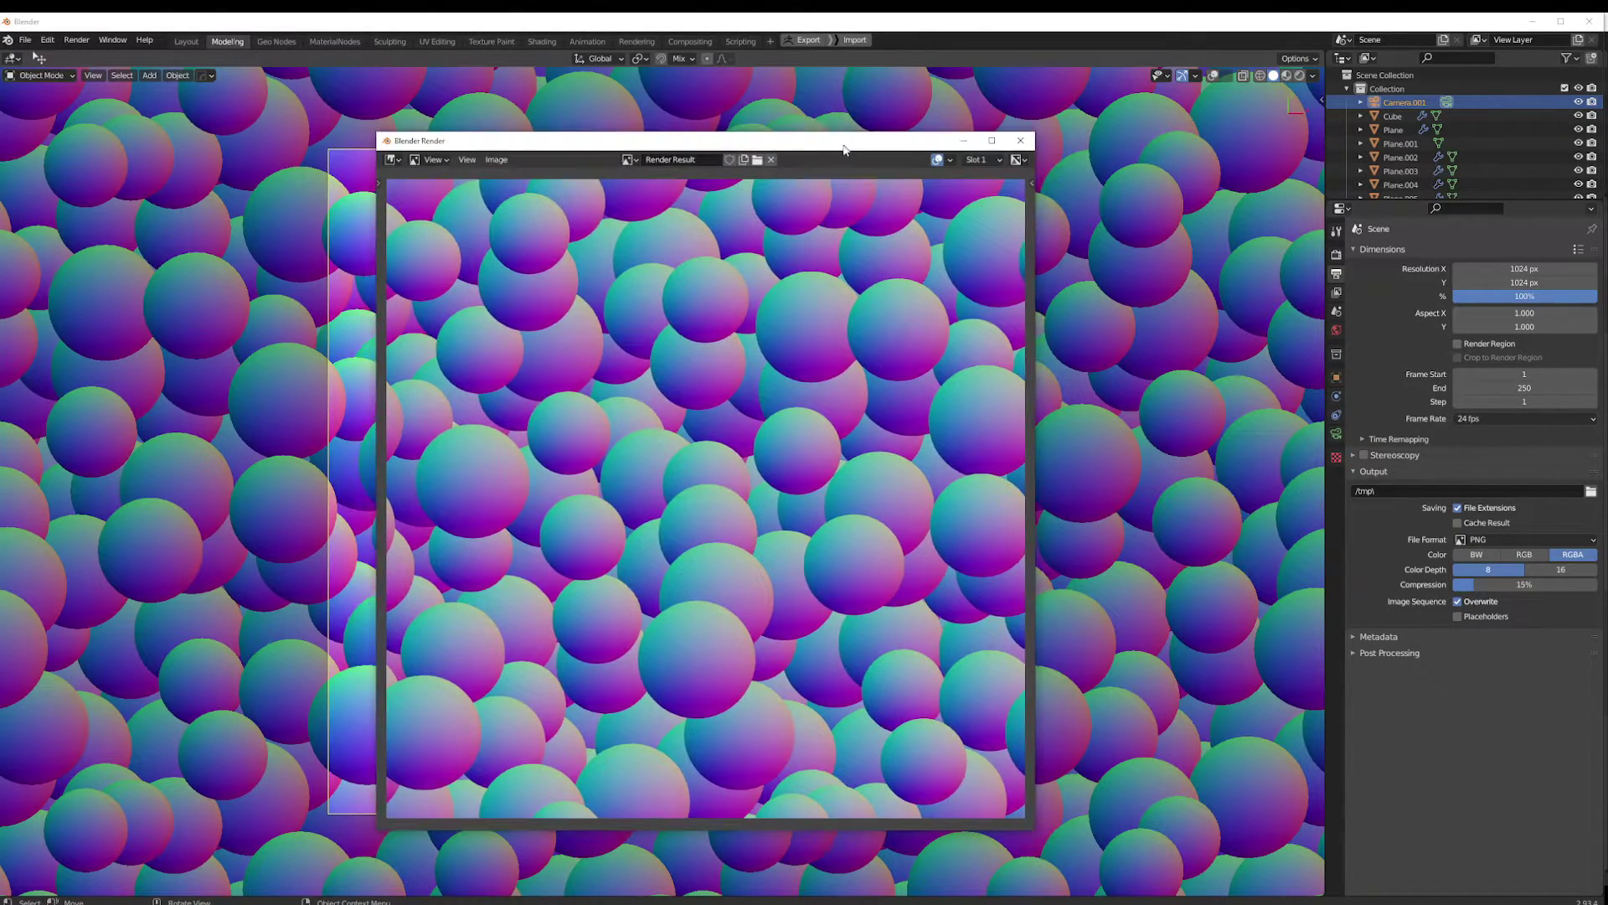
drag(844, 147, 800, 137)
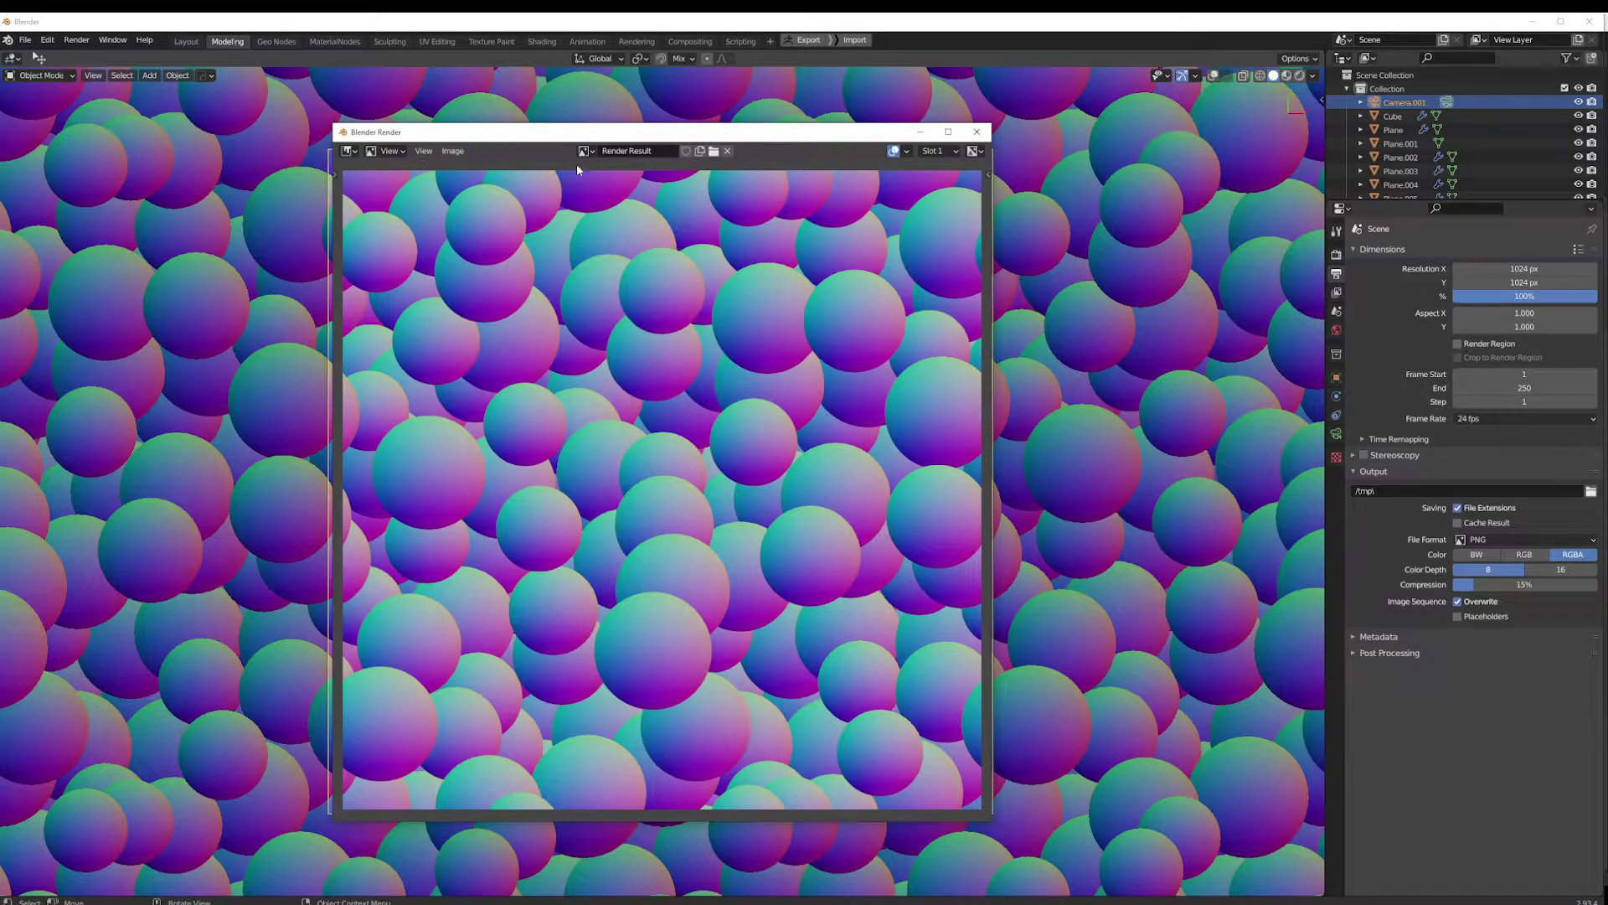
click(978, 132)
Select the square textured plane beside the spheres and show the scene in Material Preview shading
scroll(838, 335, down, 8)
shift+middle_drag(1137, 444, 732, 444)
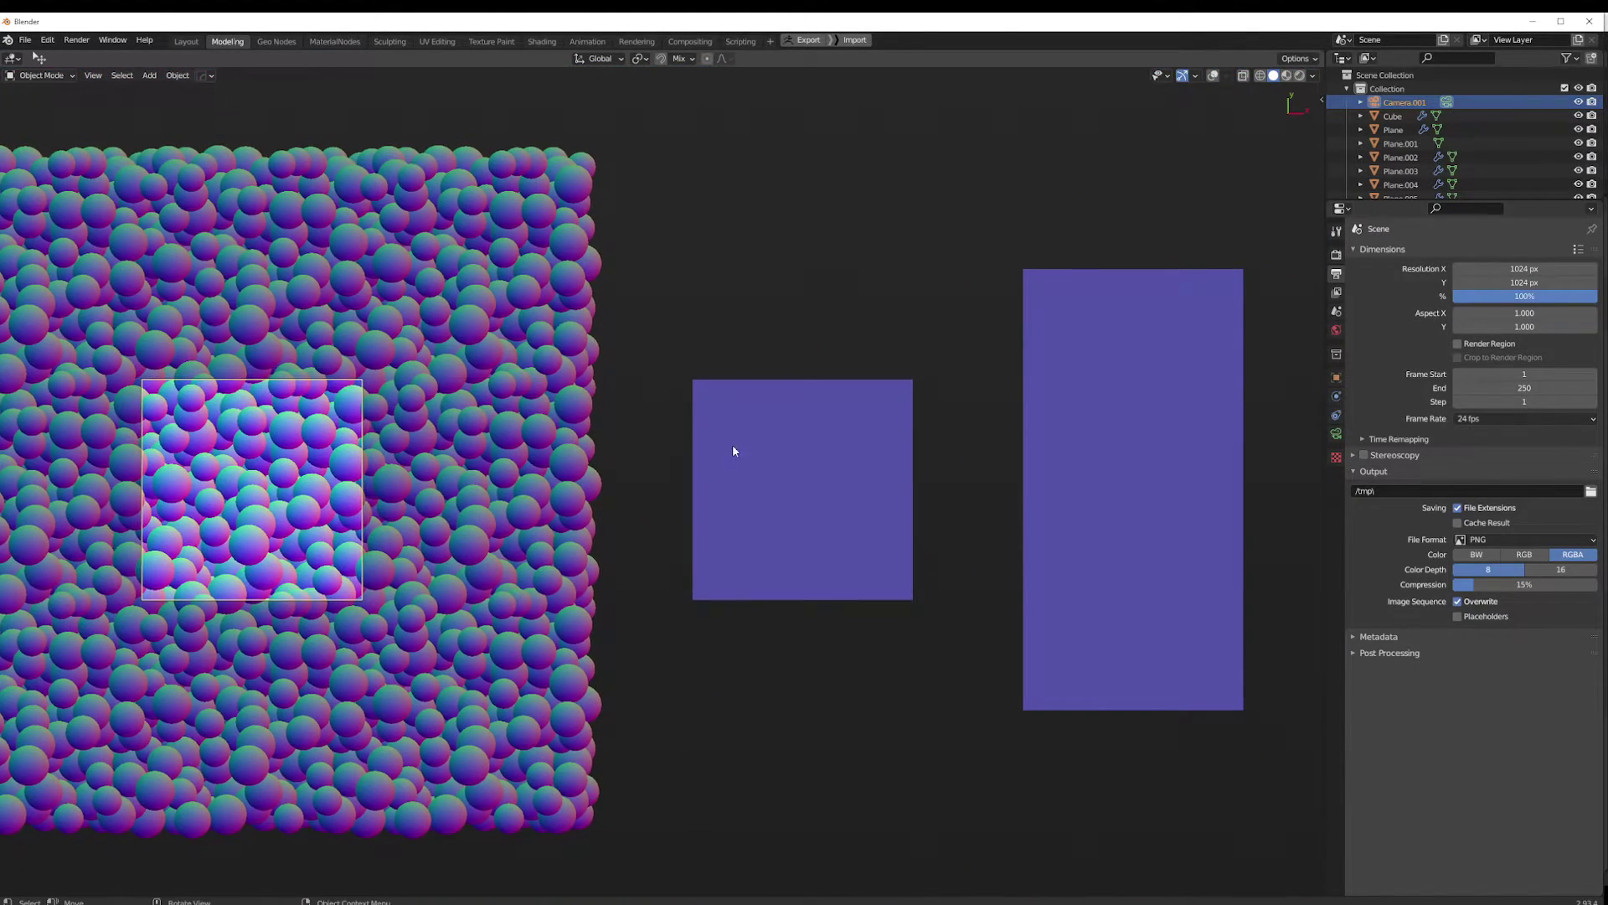
click(732, 444)
click(1287, 76)
shift+middle_drag(845, 418, 813, 395)
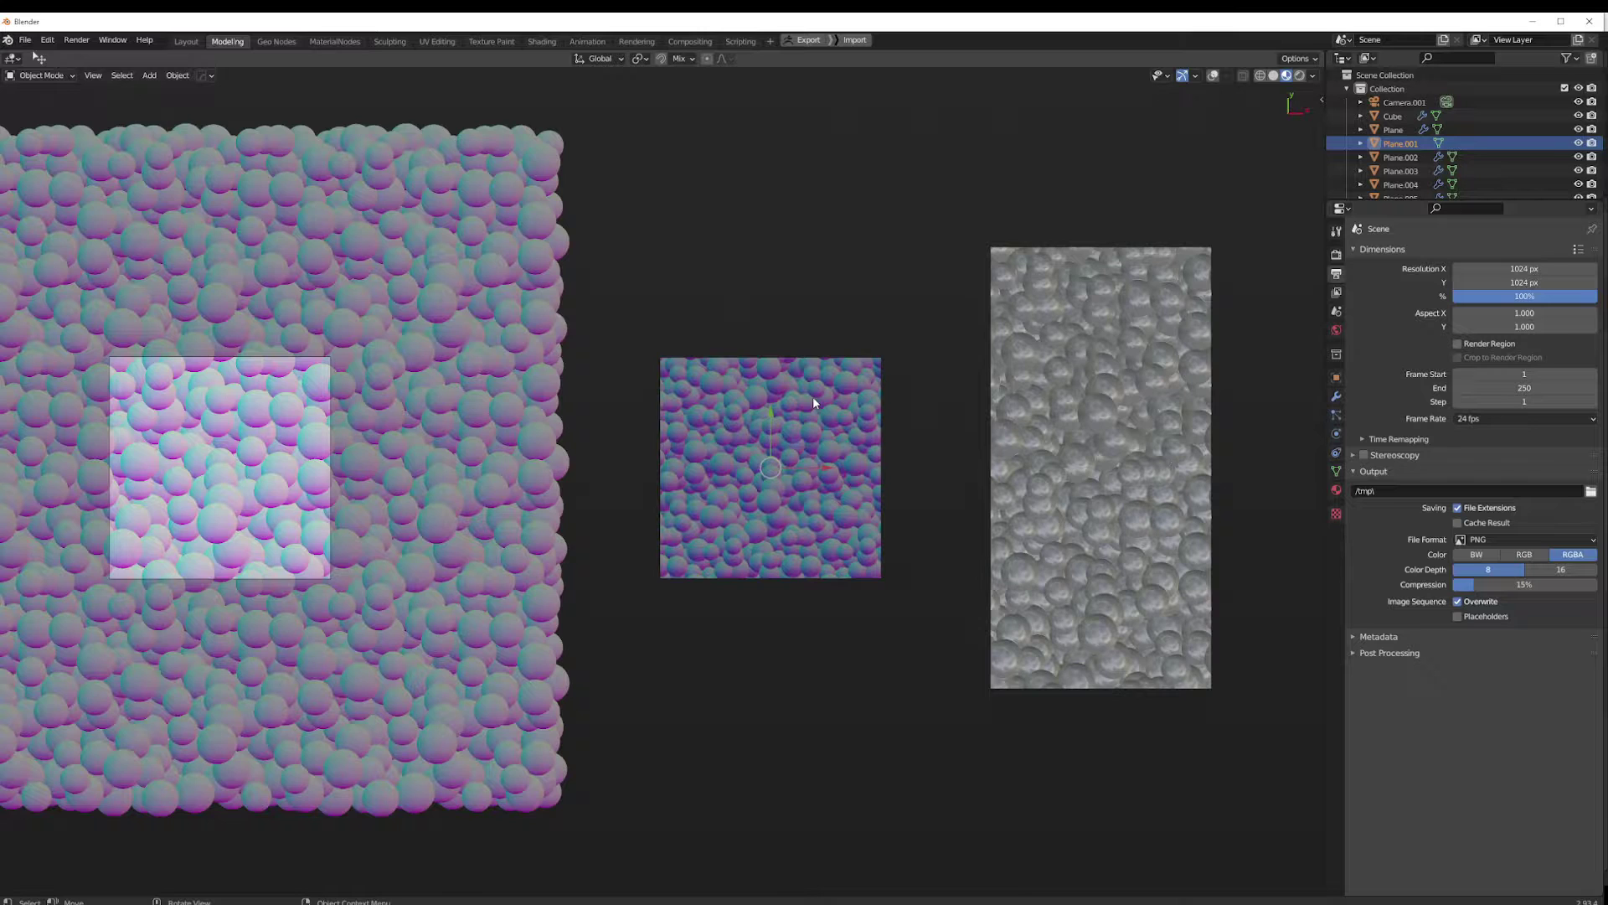
middle_drag(749, 448, 731, 398)
key(KP_Decimal)
scroll(726, 393, down, 2)
Open the square plane in Edit Mode in the UV Editing workspace and view it from the top
click(437, 42)
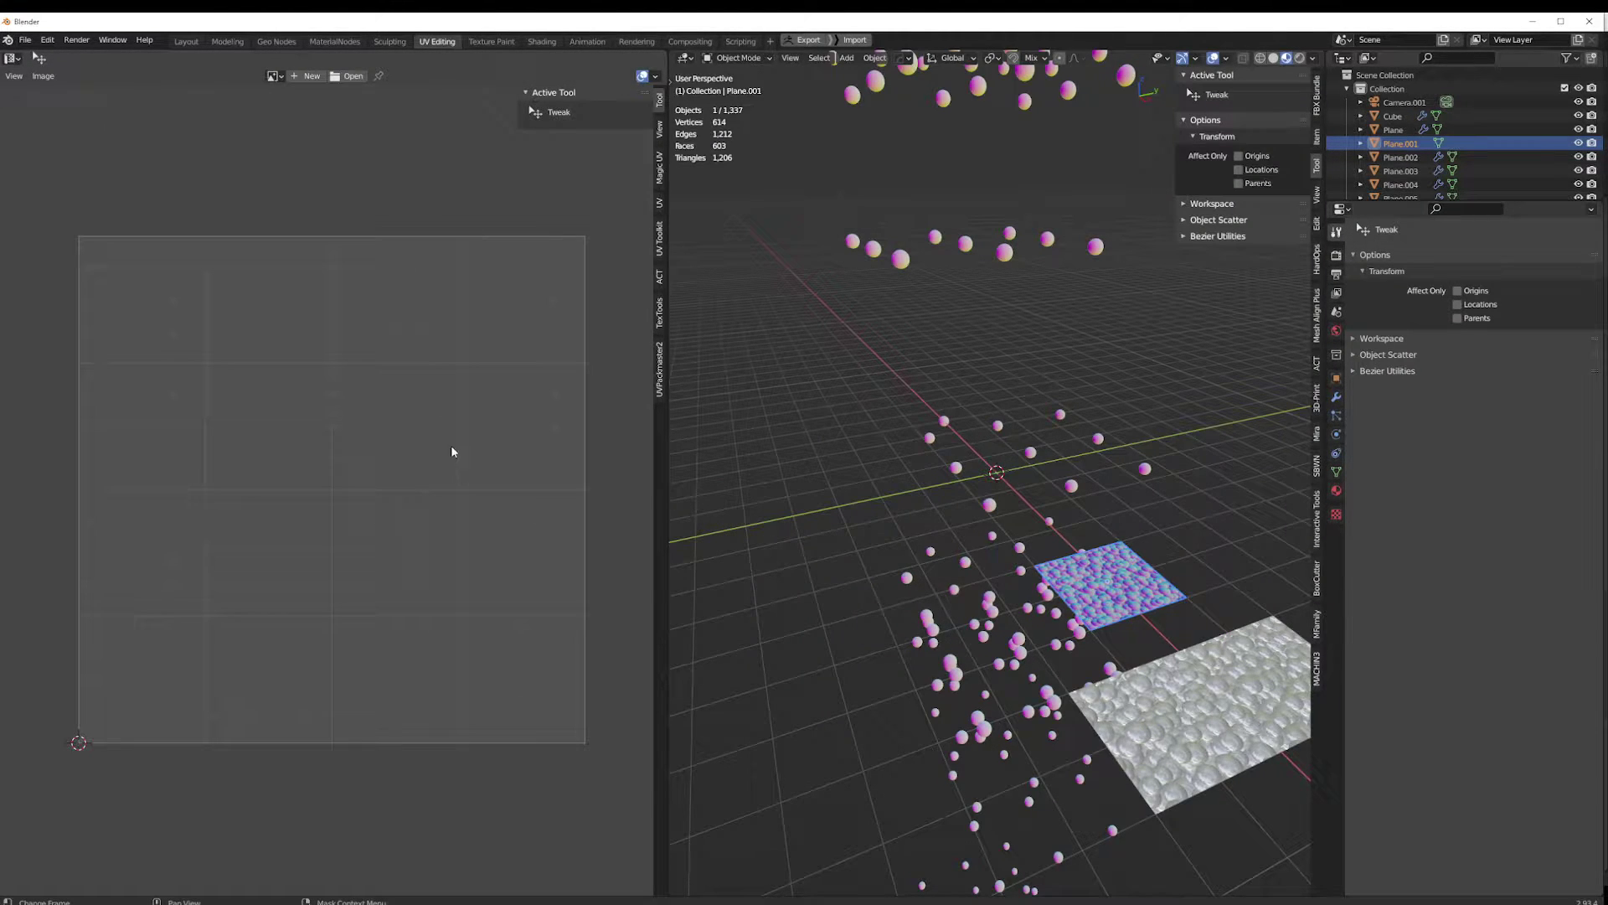
key(Tab)
scroll(445, 449, down, 5)
click(198, 75)
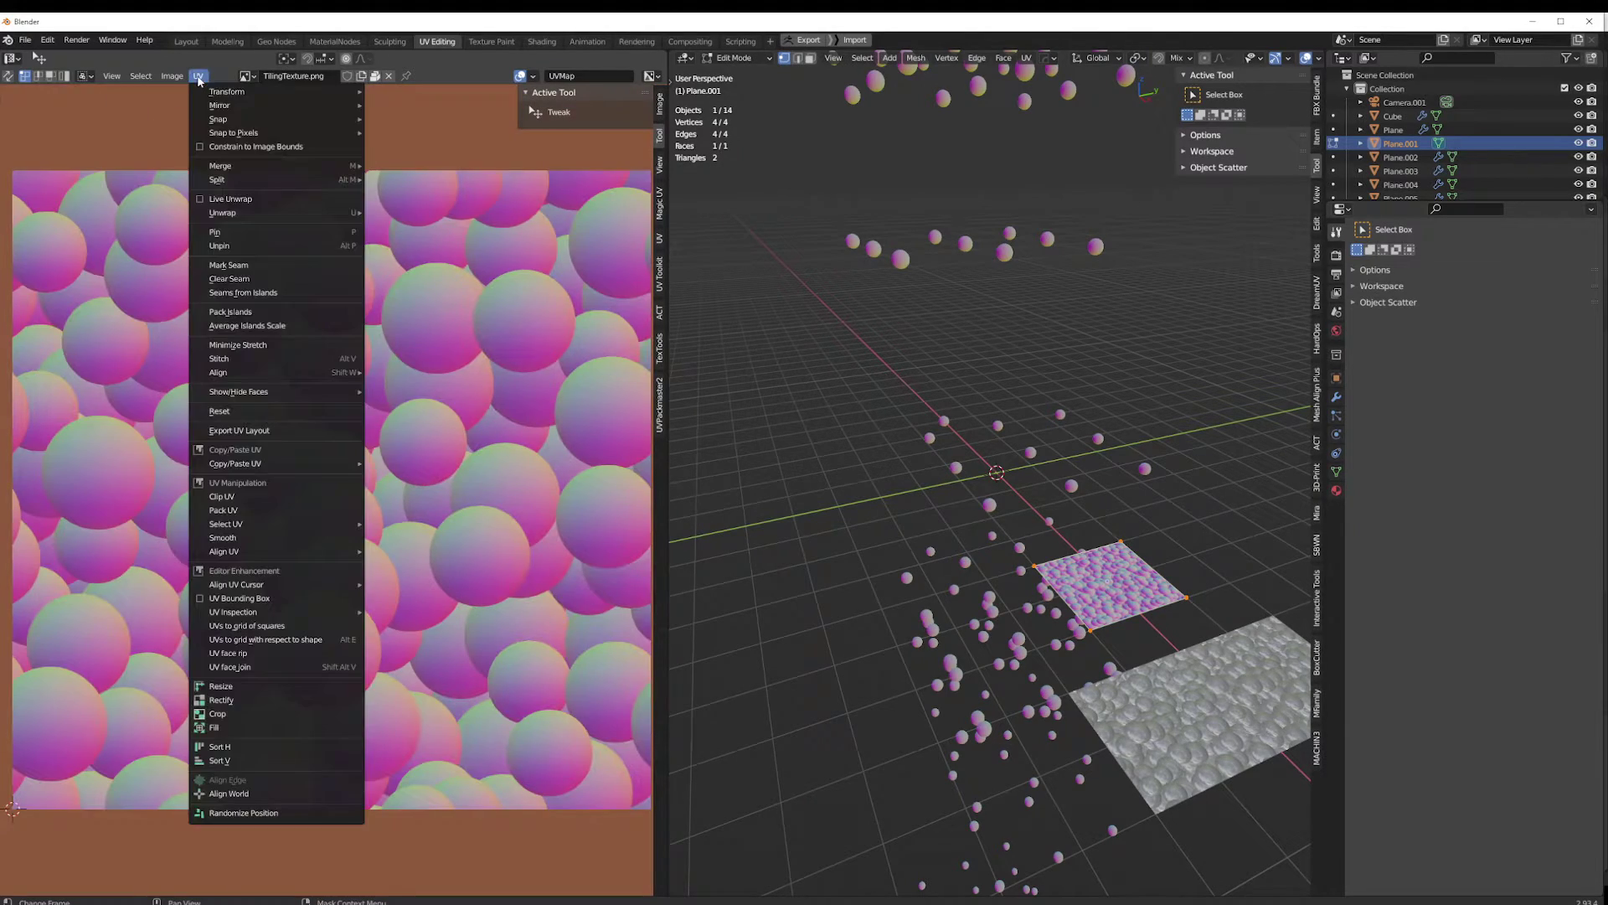
scroll(434, 386, down, 4)
key(KP_7)
scroll(1041, 472, up, 4)
shift+middle_drag(1290, 466, 1013, 509)
Reset the square plane's UVs to fit the TilingTexture.png image exactly once, and return to Object Mode
key(s)
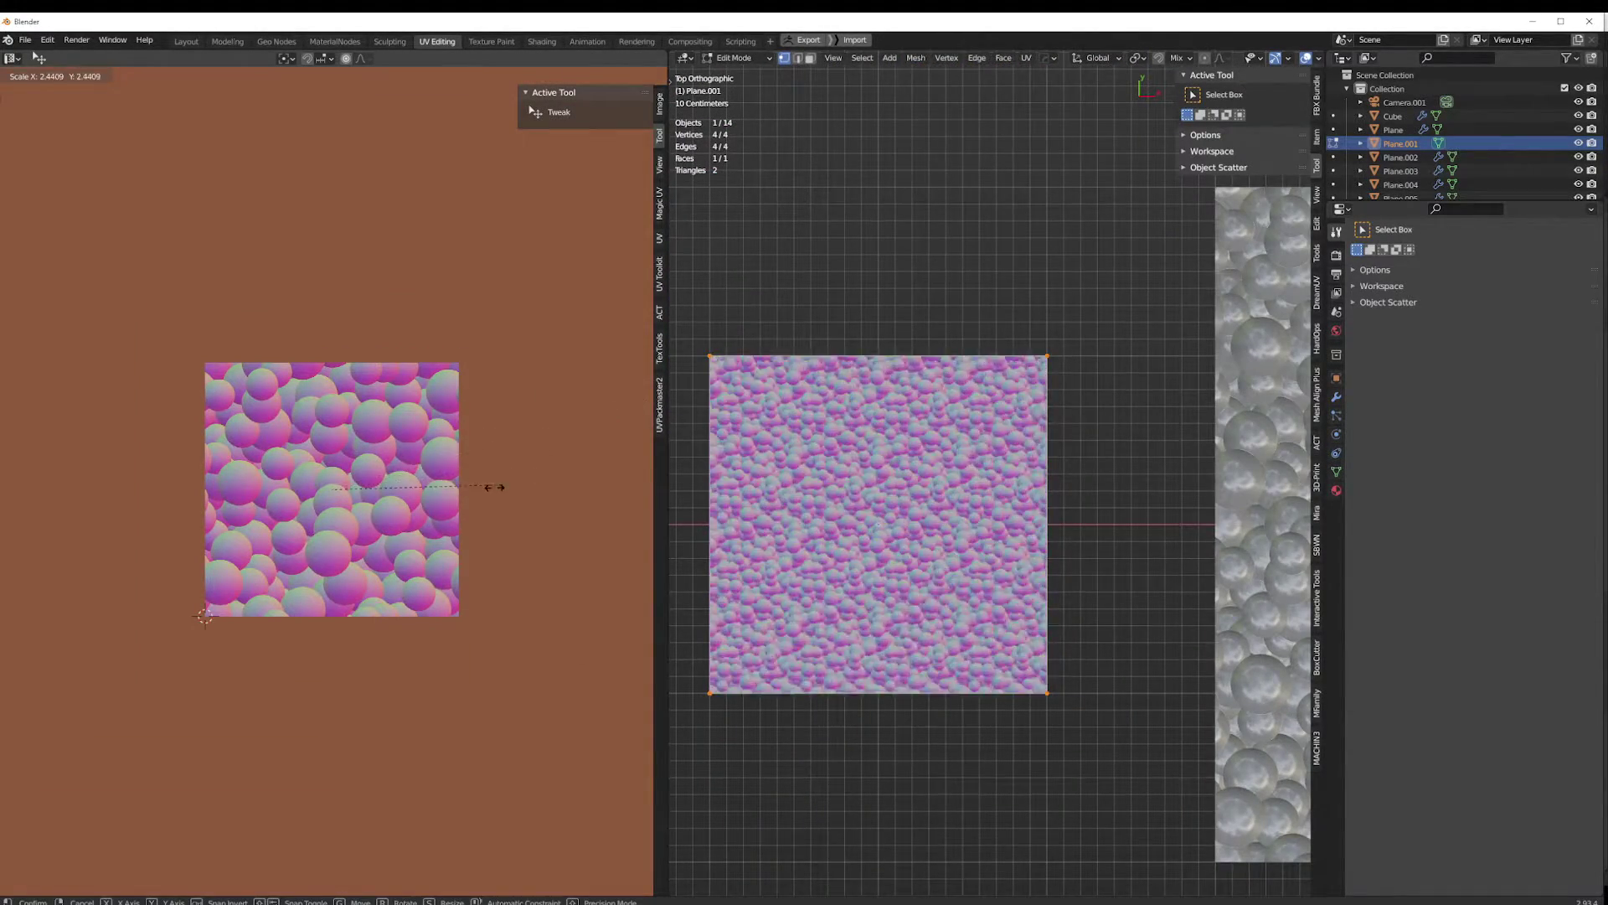
key(Escape)
click(198, 75)
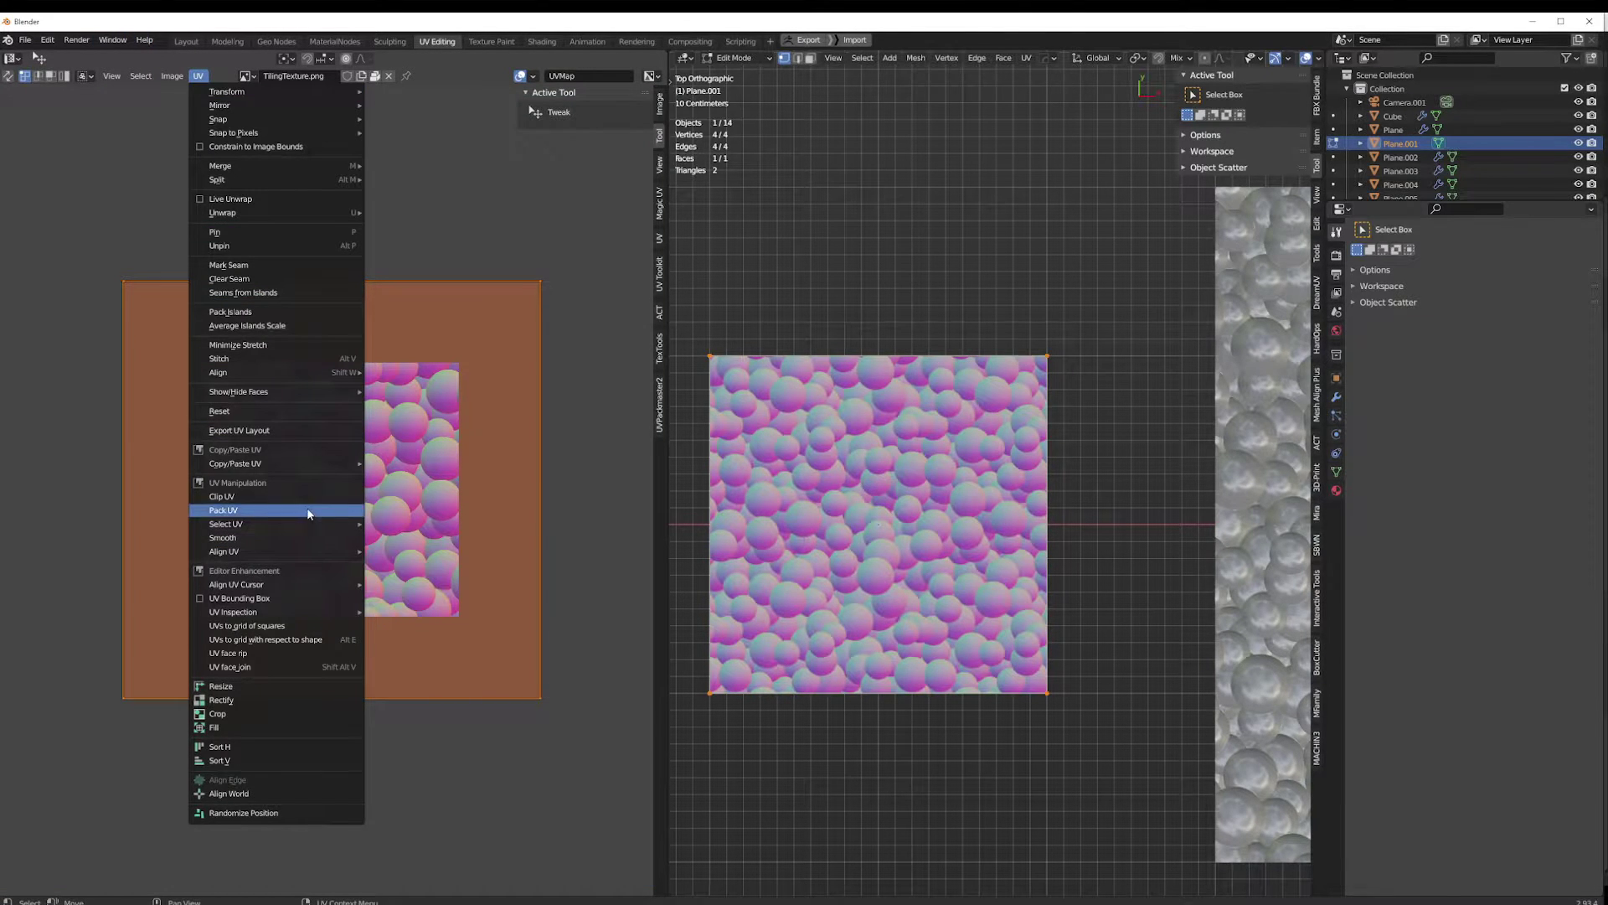
mouse_move(289, 463)
key(Tab)
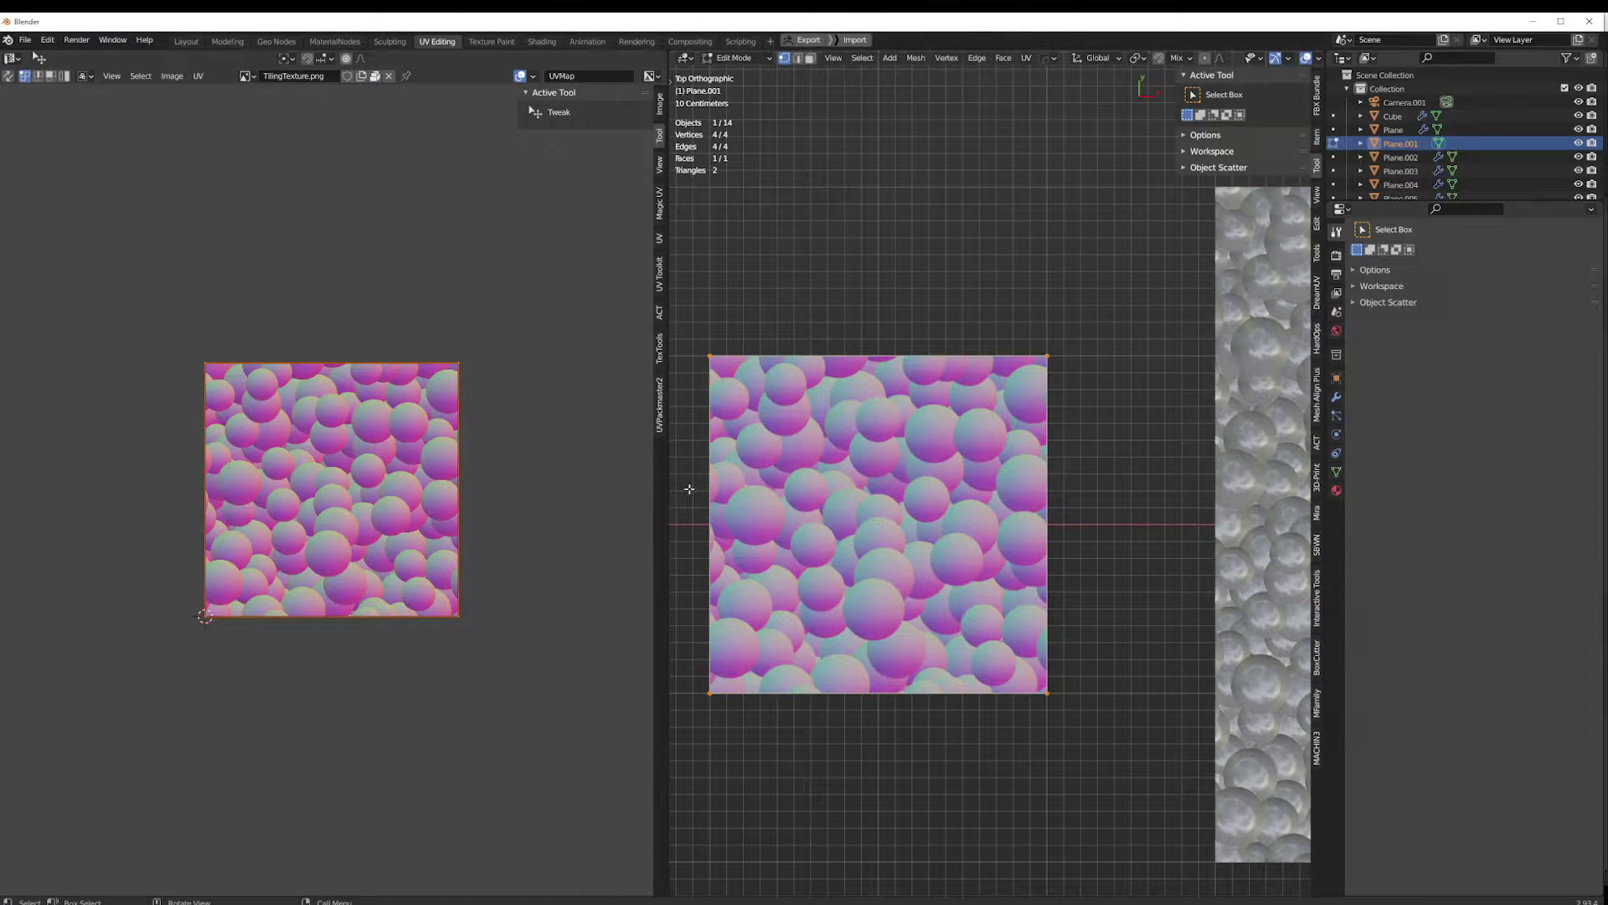
Examine the texture's tiling across the tall metallic sphere surface and select that plane to reveal its tile boundary
scroll(800, 434, down, 4)
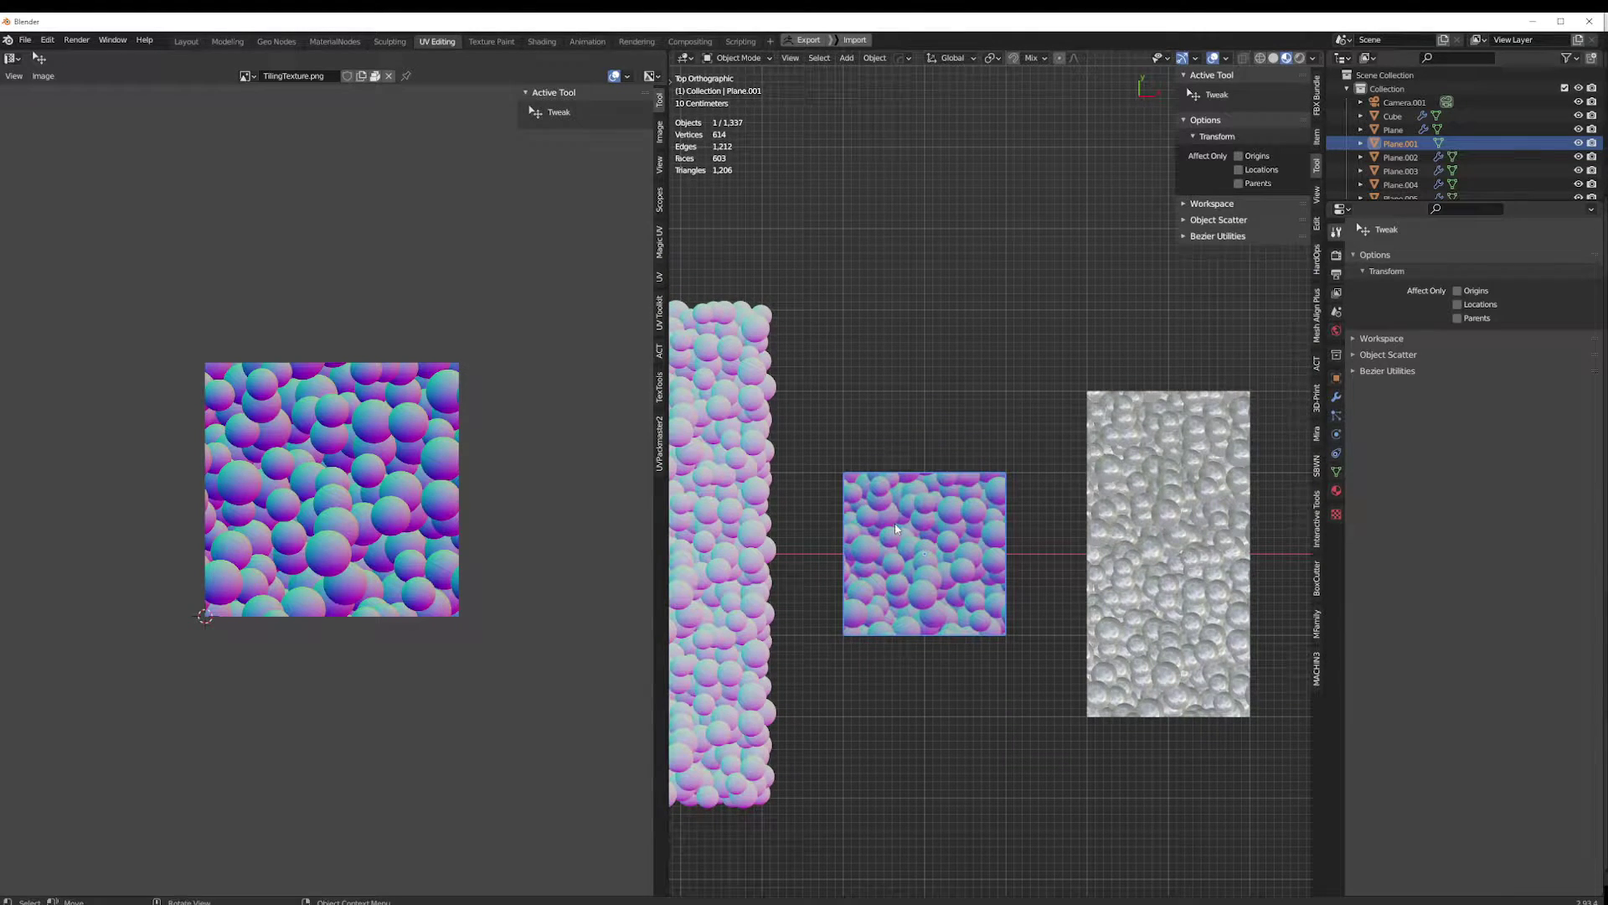
shift+middle_drag(1102, 495, 898, 504)
scroll(898, 504, up, 3)
shift+middle_drag(800, 543, 778, 507)
scroll(889, 488, up, 2)
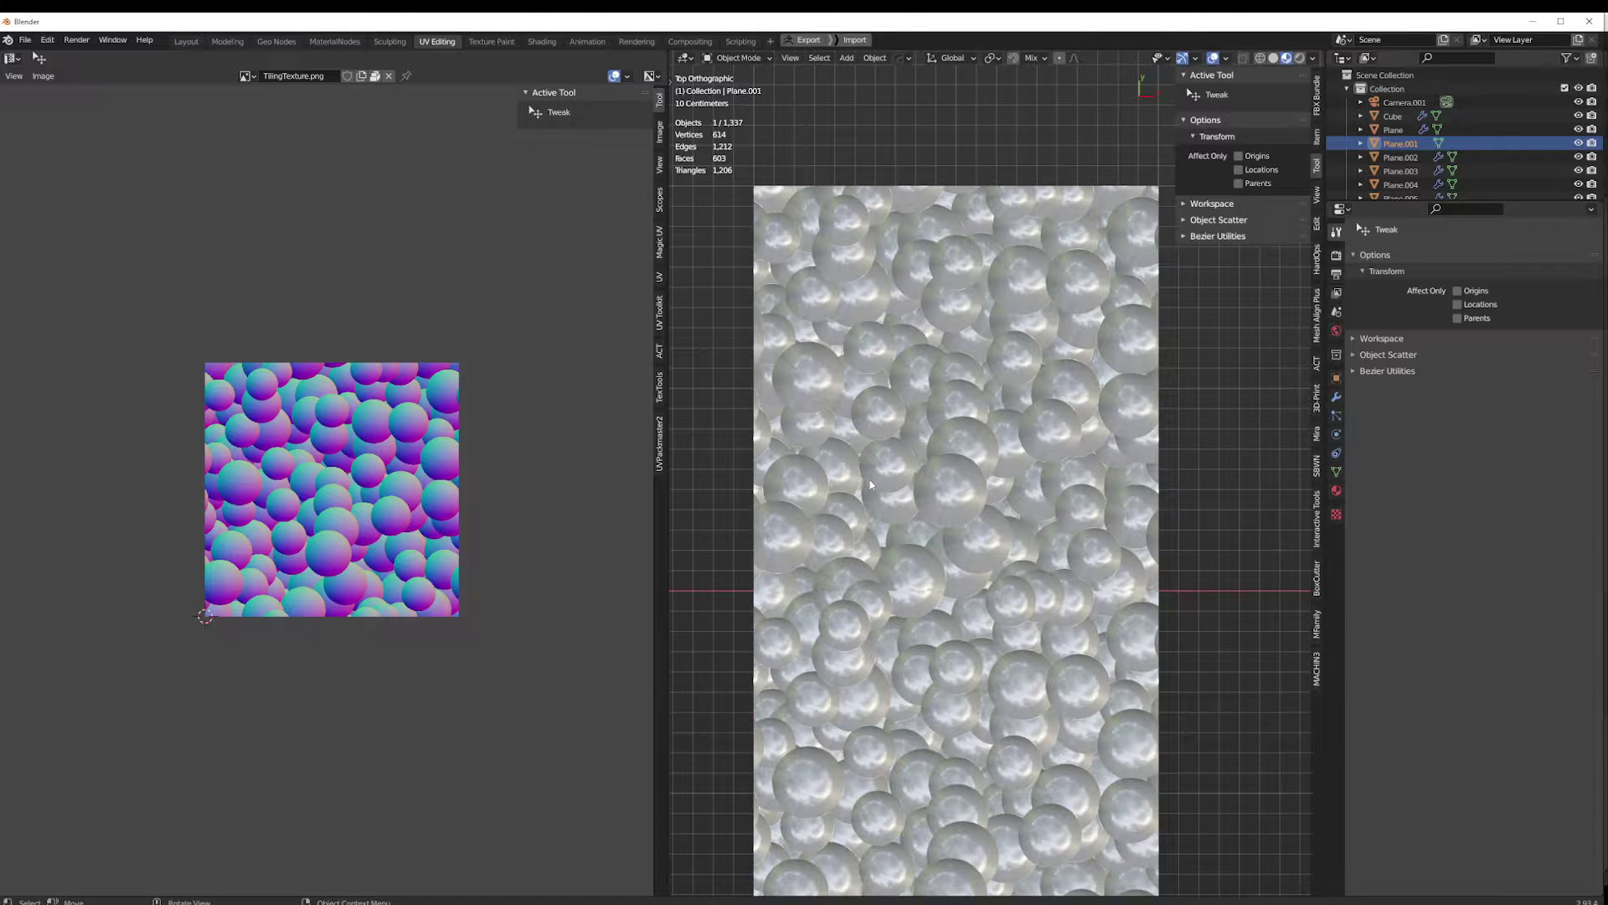
shift+middle_drag(864, 497, 868, 441)
click(867, 442)
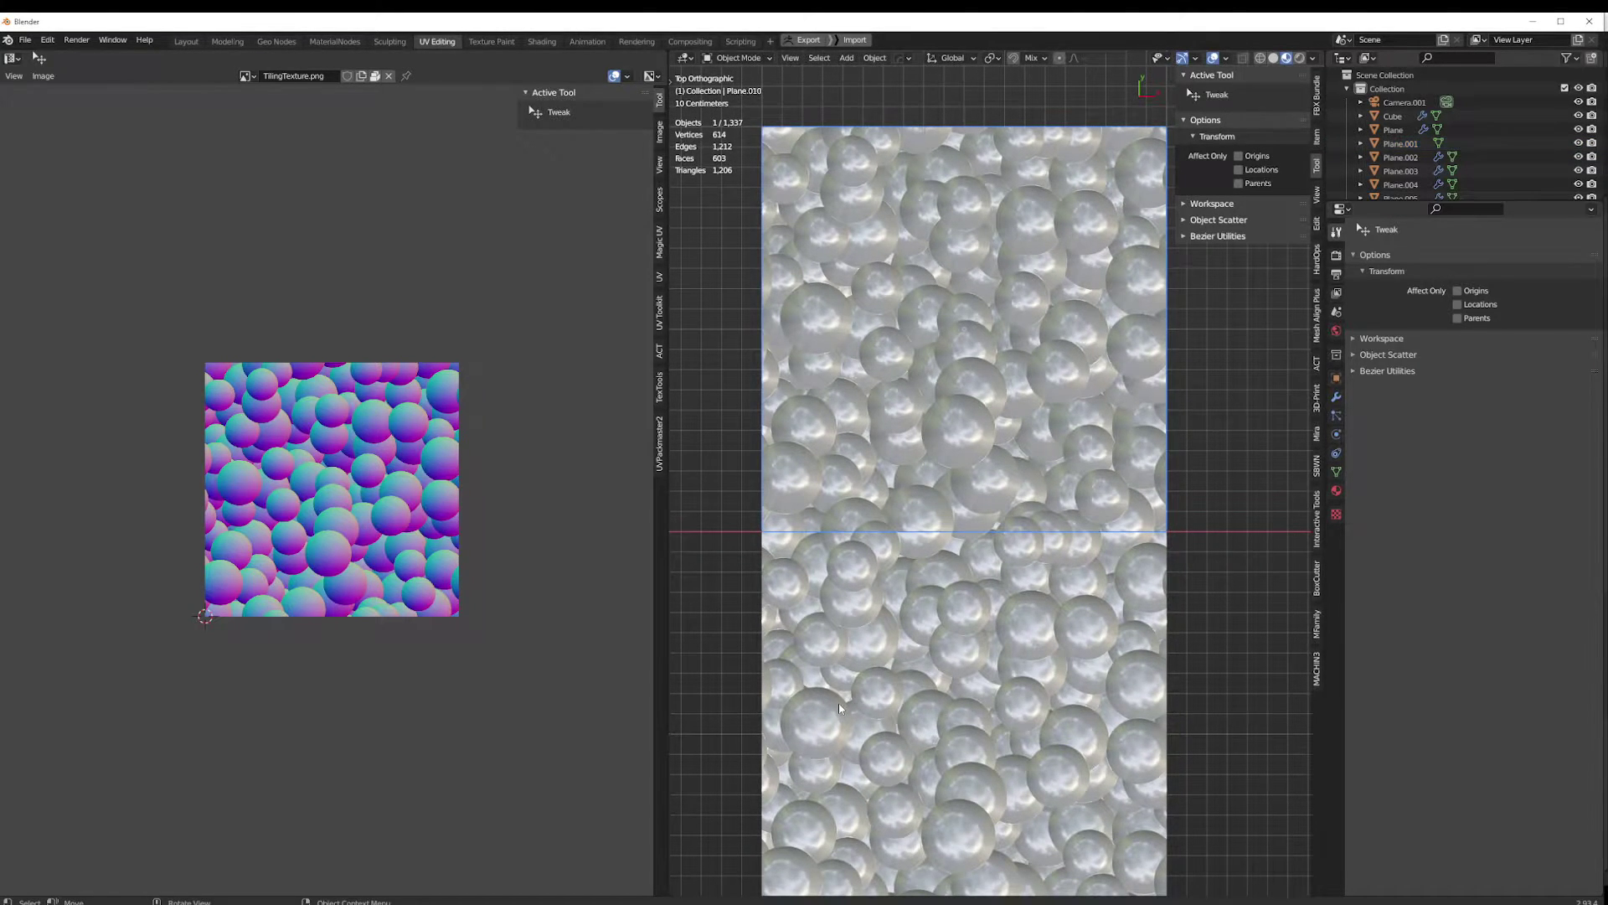
In the Shading workspace, set Metallic to 1.000 on both halves of the tall plane, TilingTexture_MatcapFilmic and TilingTexture_MaterialRaw
shift+middle_drag(840, 703, 844, 681)
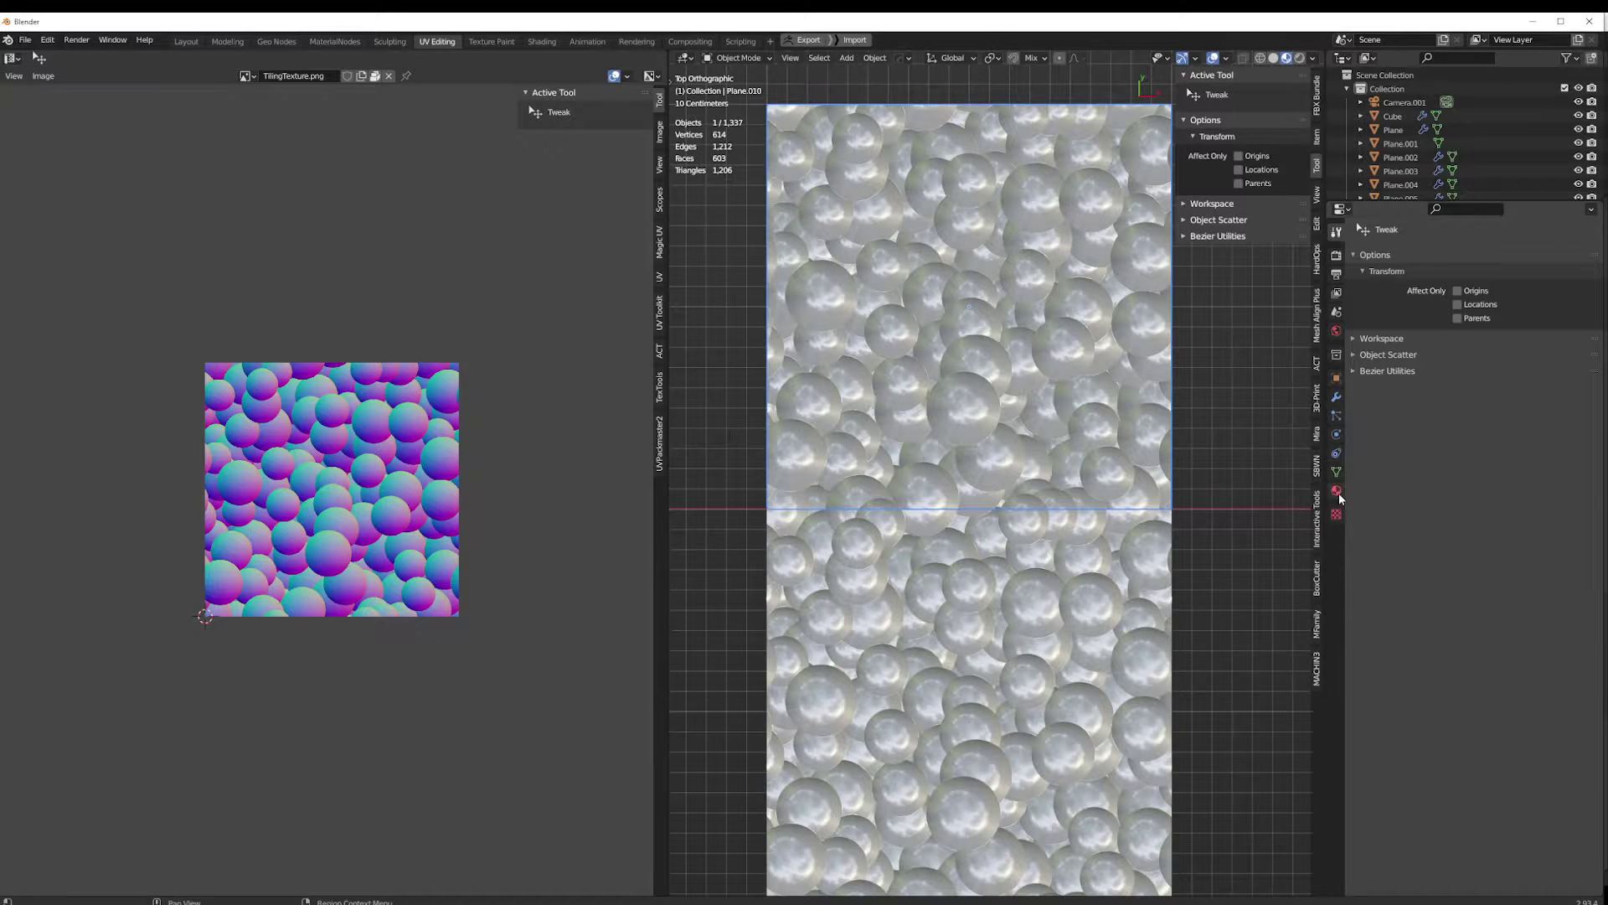
click(541, 41)
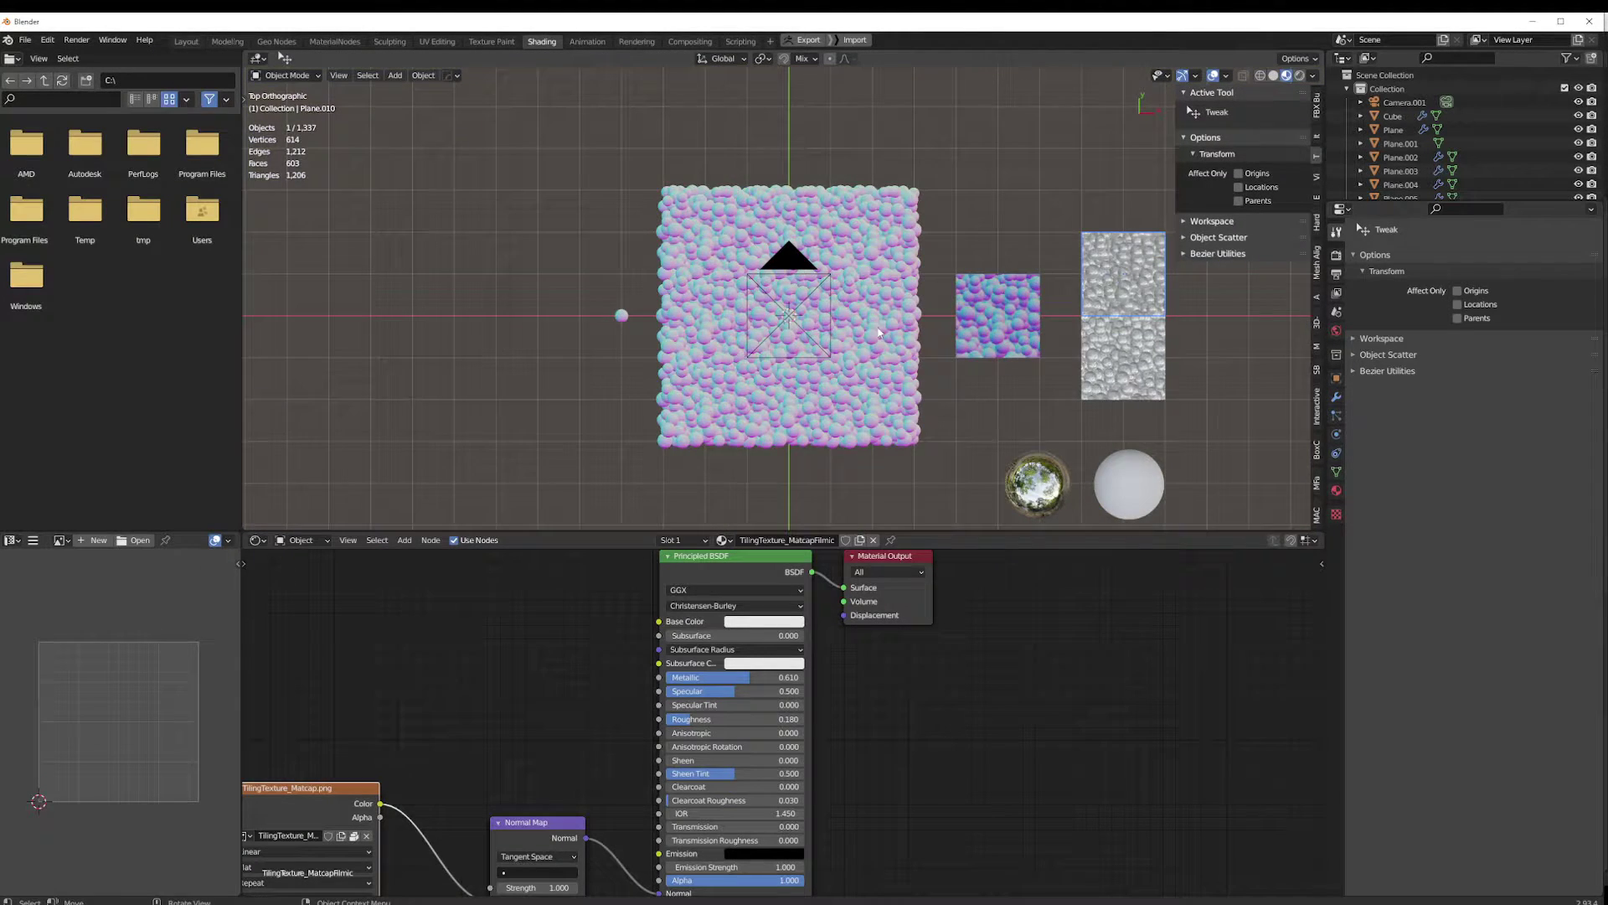
scroll(830, 344, up, 4)
shift+middle_drag(1064, 332, 769, 307)
drag(725, 677, 806, 677)
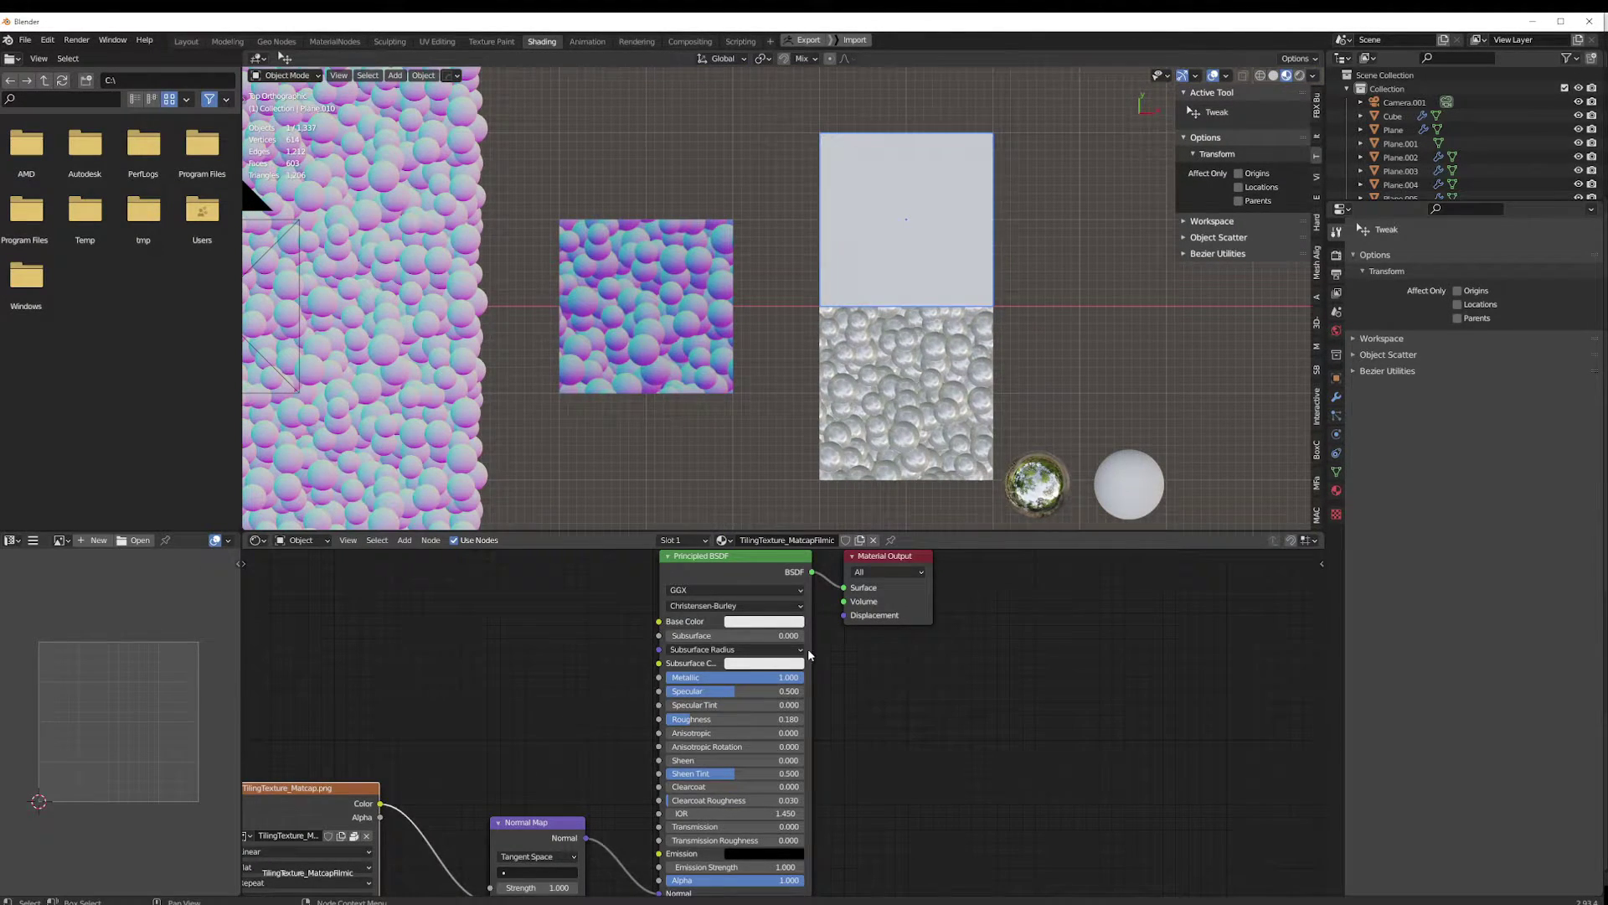
click(983, 354)
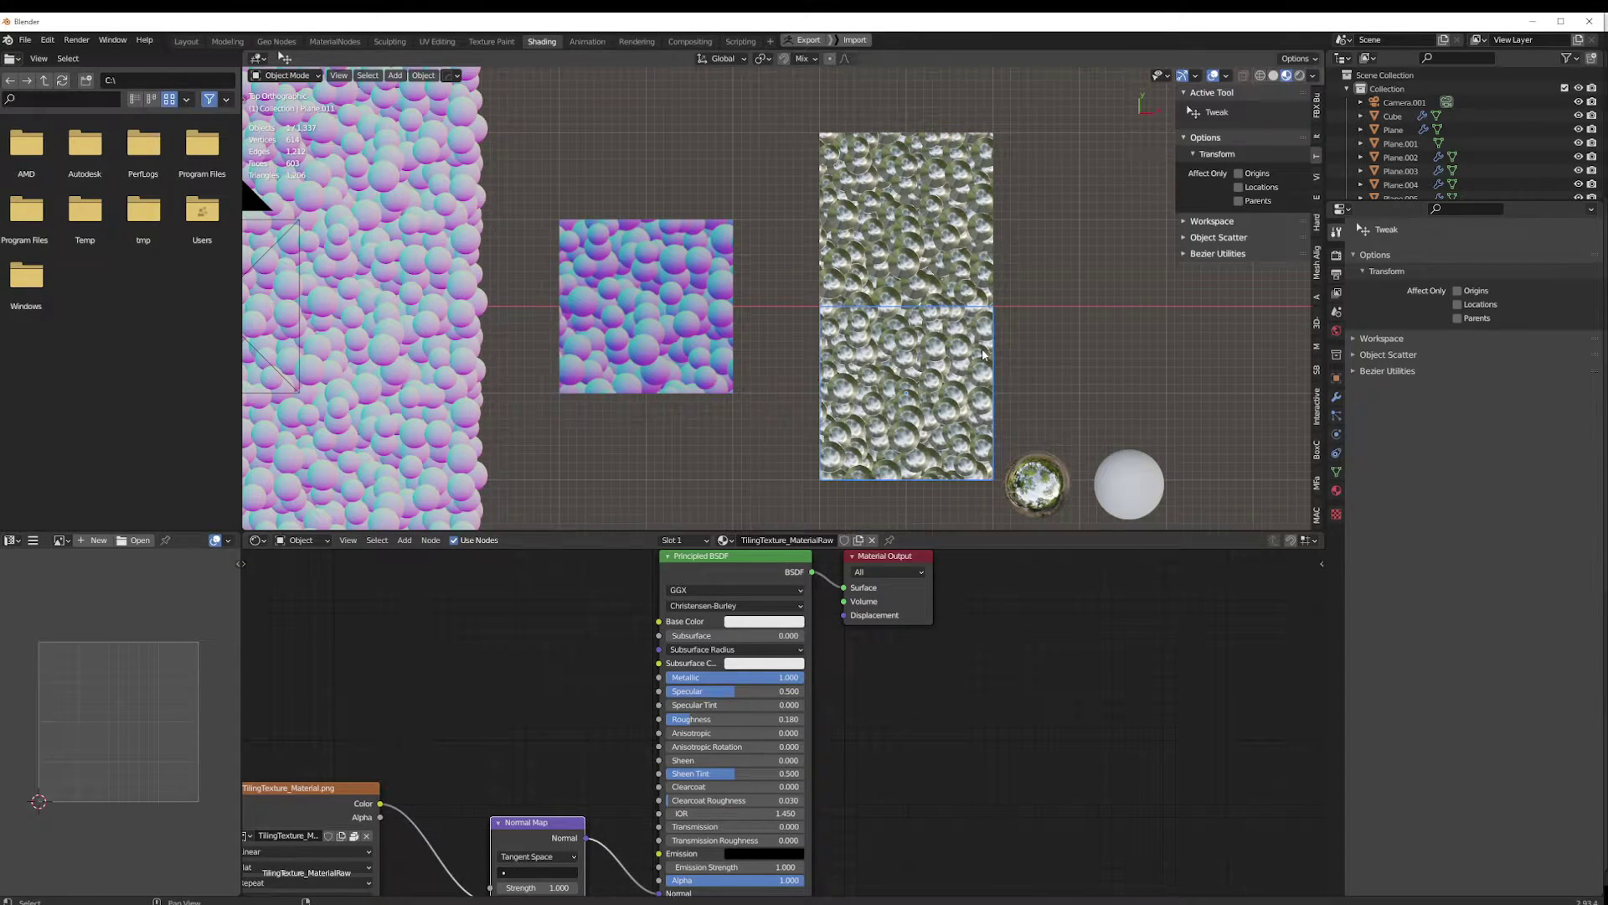
Examine the reflections on the two metallic planes and compare them with the square normal-texture plane and the sphere scatter
scroll(939, 347, up, 3)
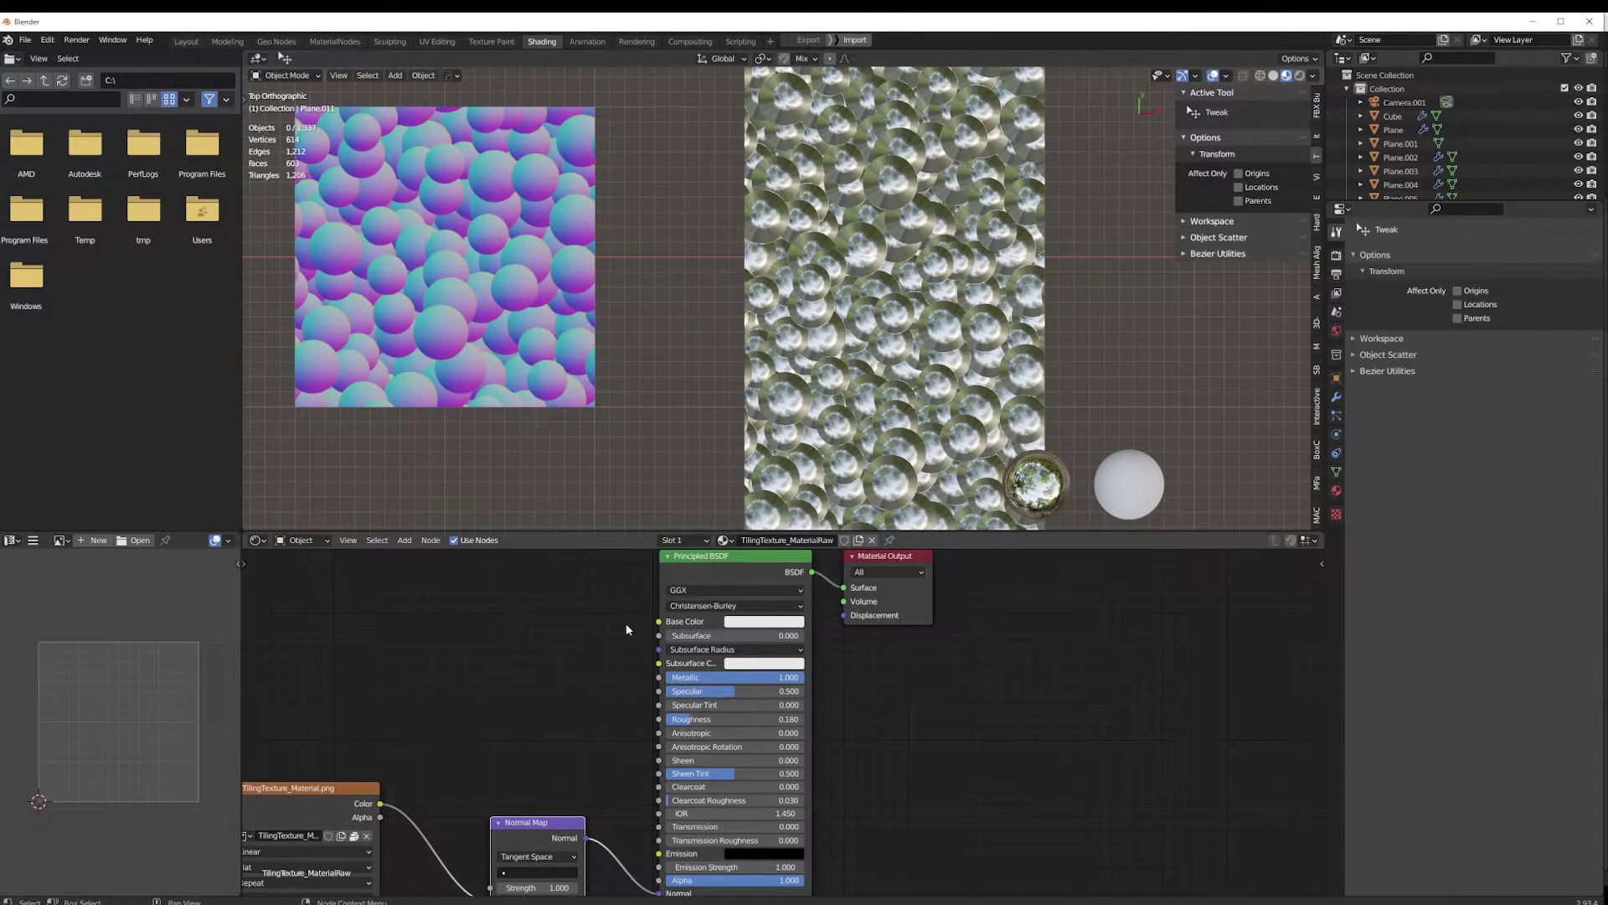
click(769, 218)
shift+middle_drag(768, 218, 907, 323)
click(593, 385)
shift+middle_drag(413, 374, 1168, 357)
scroll(591, 313, down, 3)
click(793, 412)
shift+middle_drag(1028, 352, 641, 368)
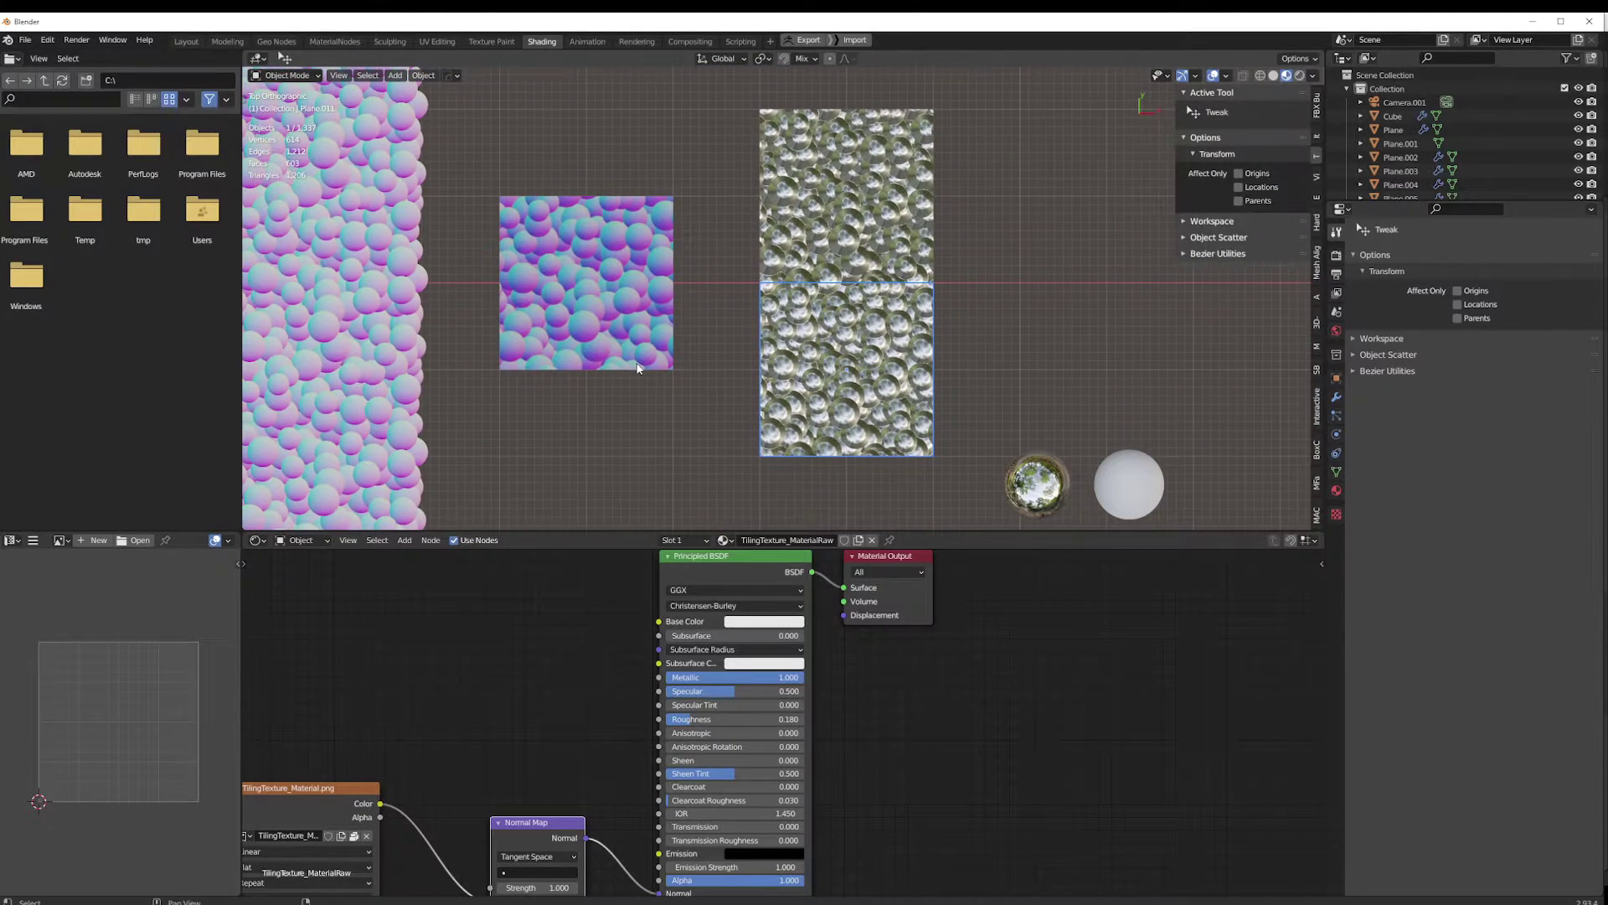
scroll(613, 356, down, 2)
scroll(795, 369, up, 3)
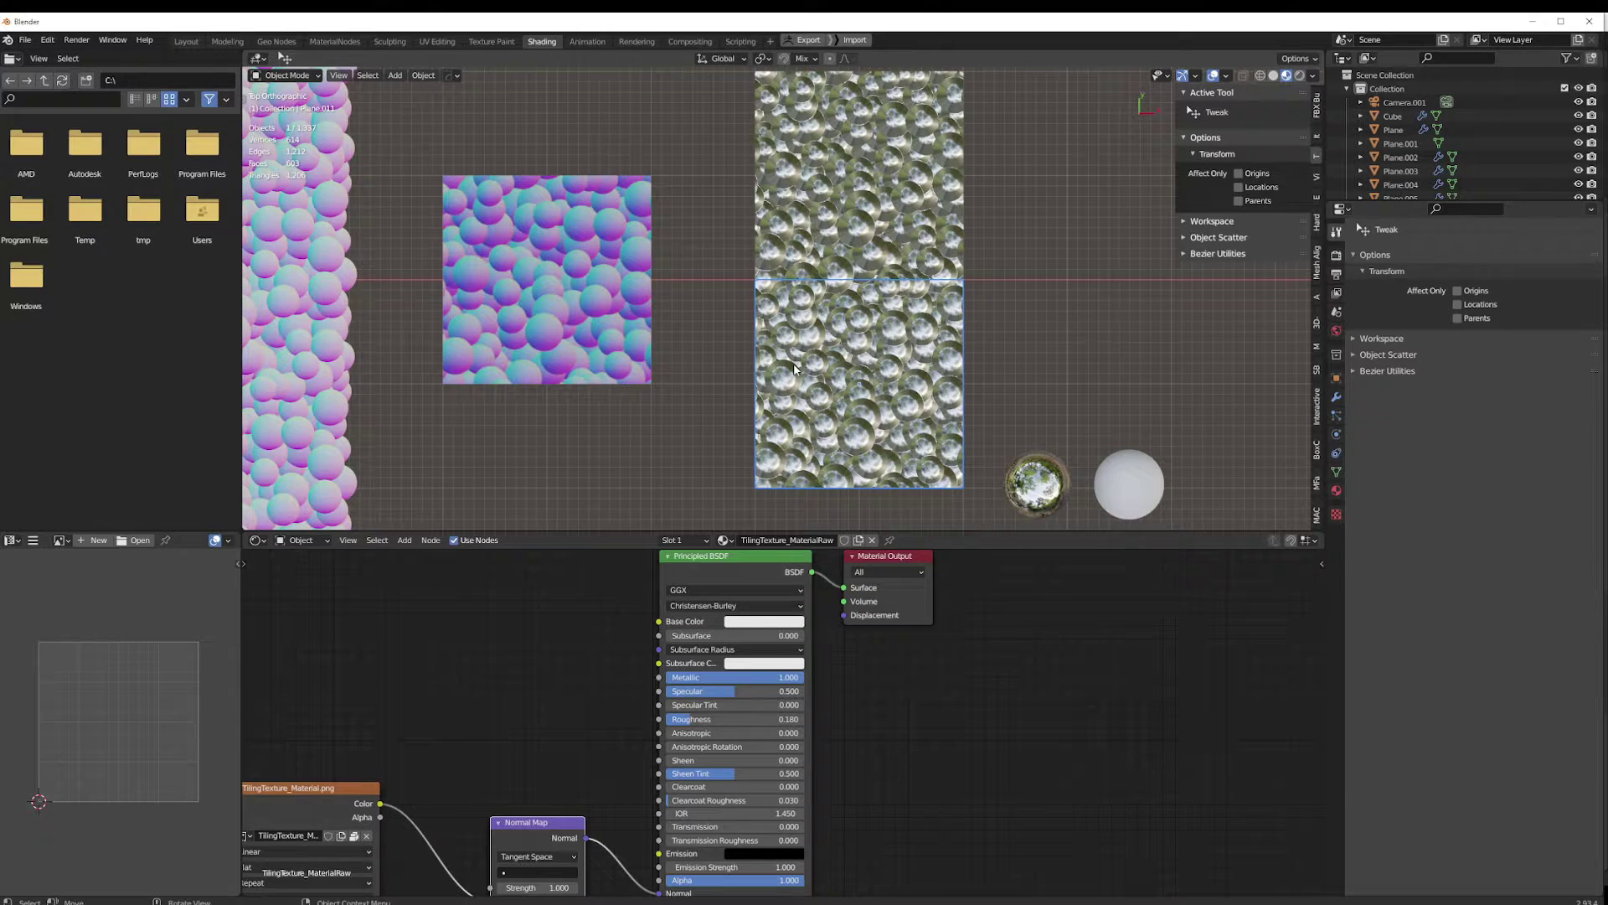
scroll(721, 358, down, 2)
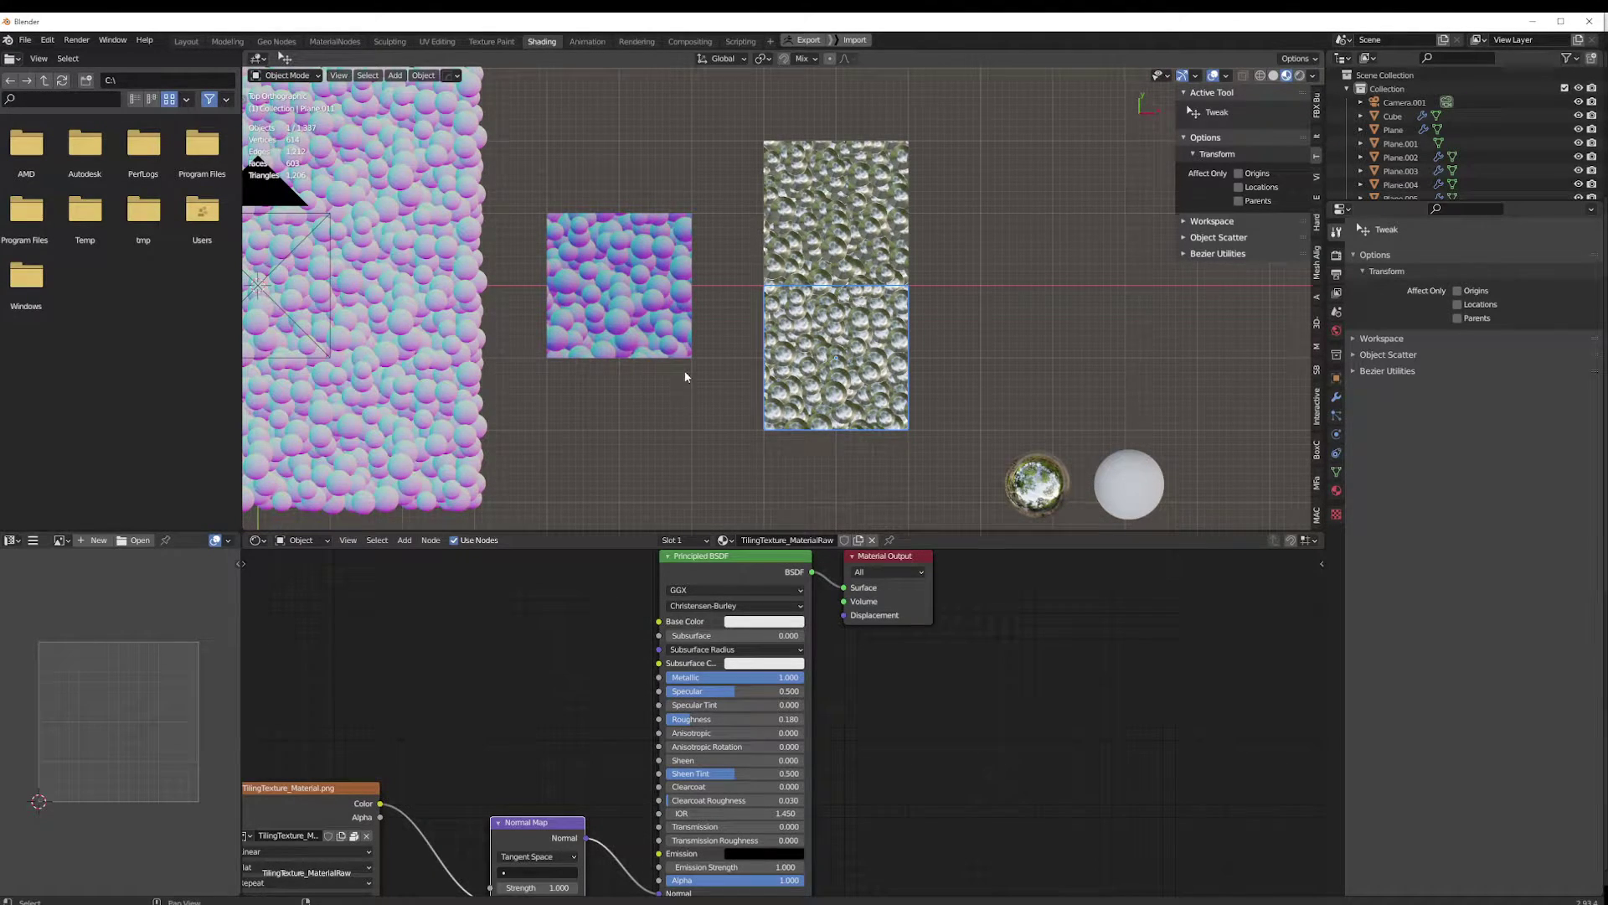
shift+middle_drag(685, 370, 648, 385)
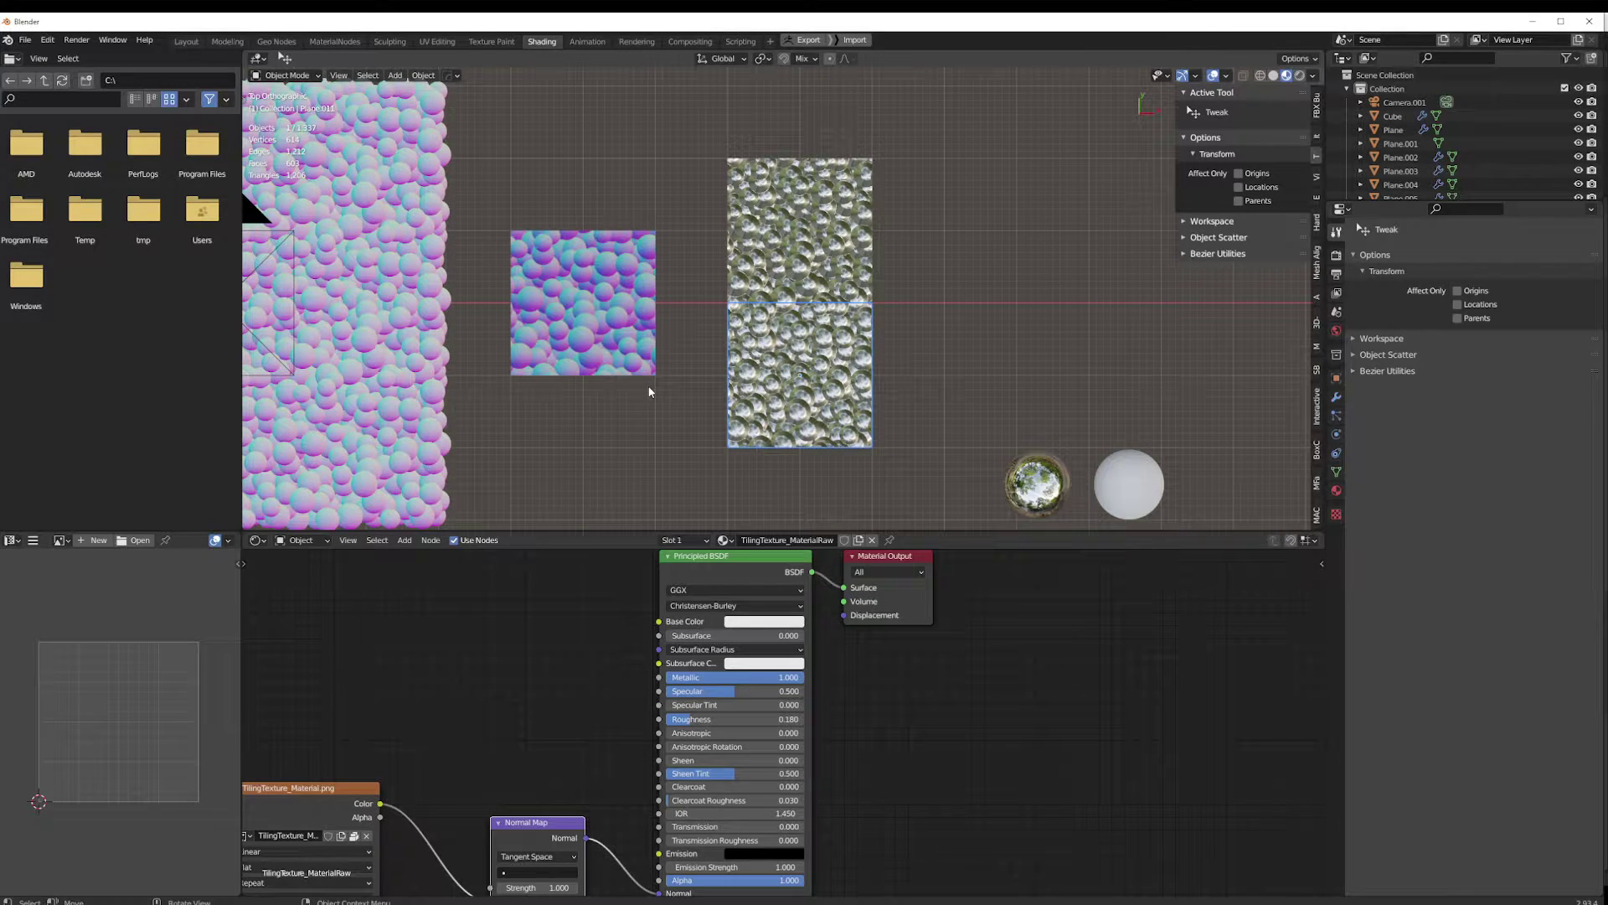
Show the scene in Solid shading lit by the blue-purple normal matcap
click(1273, 77)
click(1313, 76)
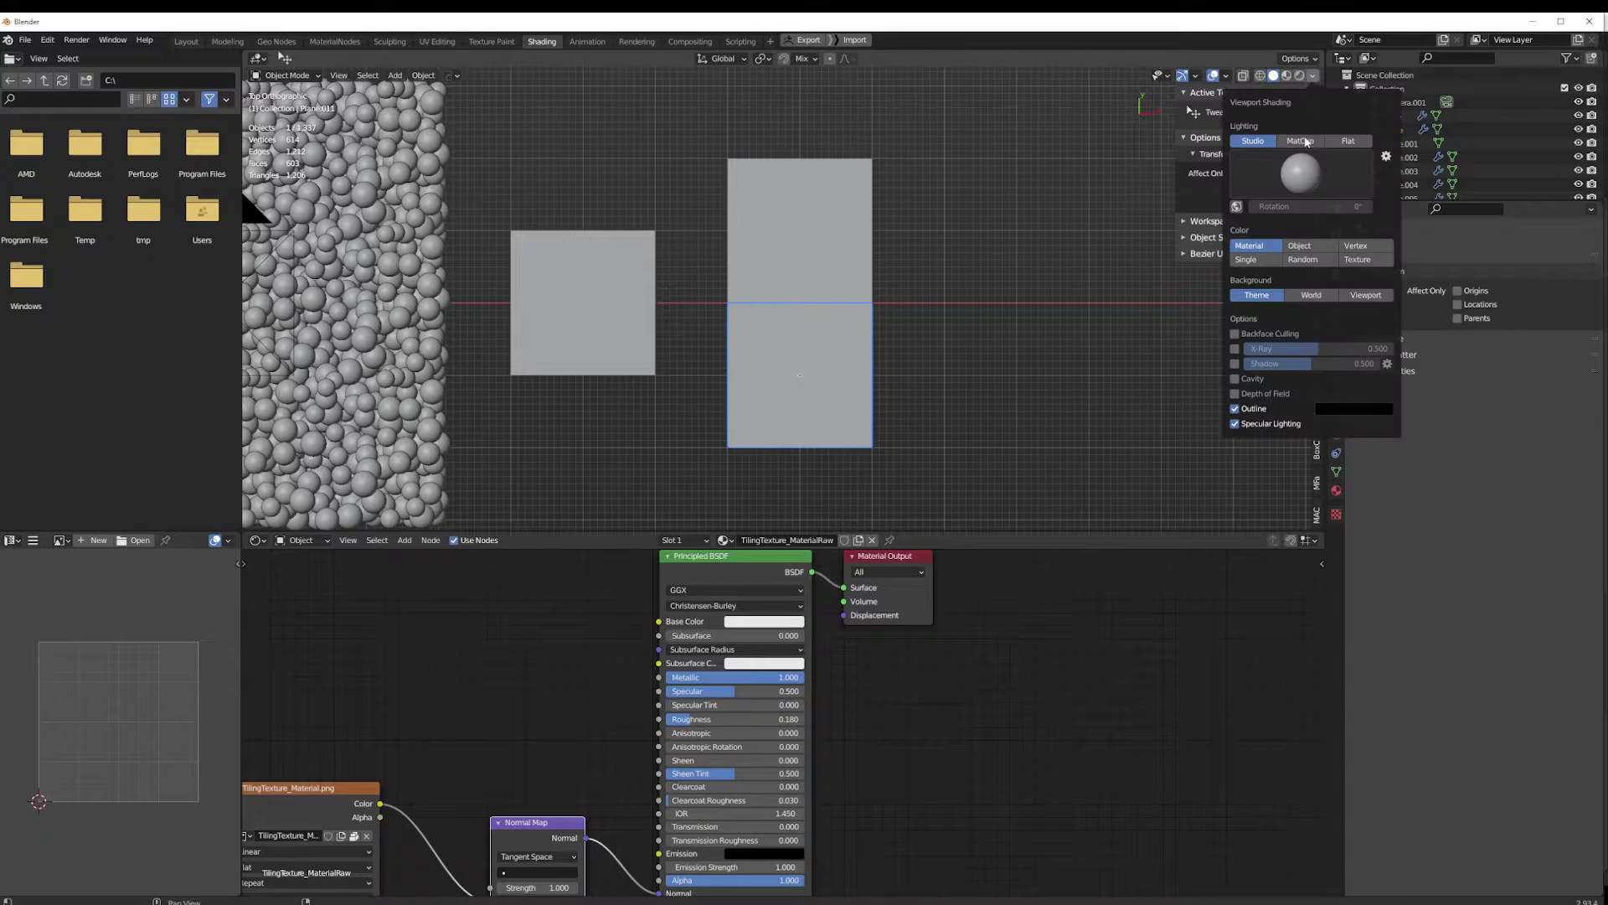
click(1301, 140)
click(1301, 173)
click(1305, 223)
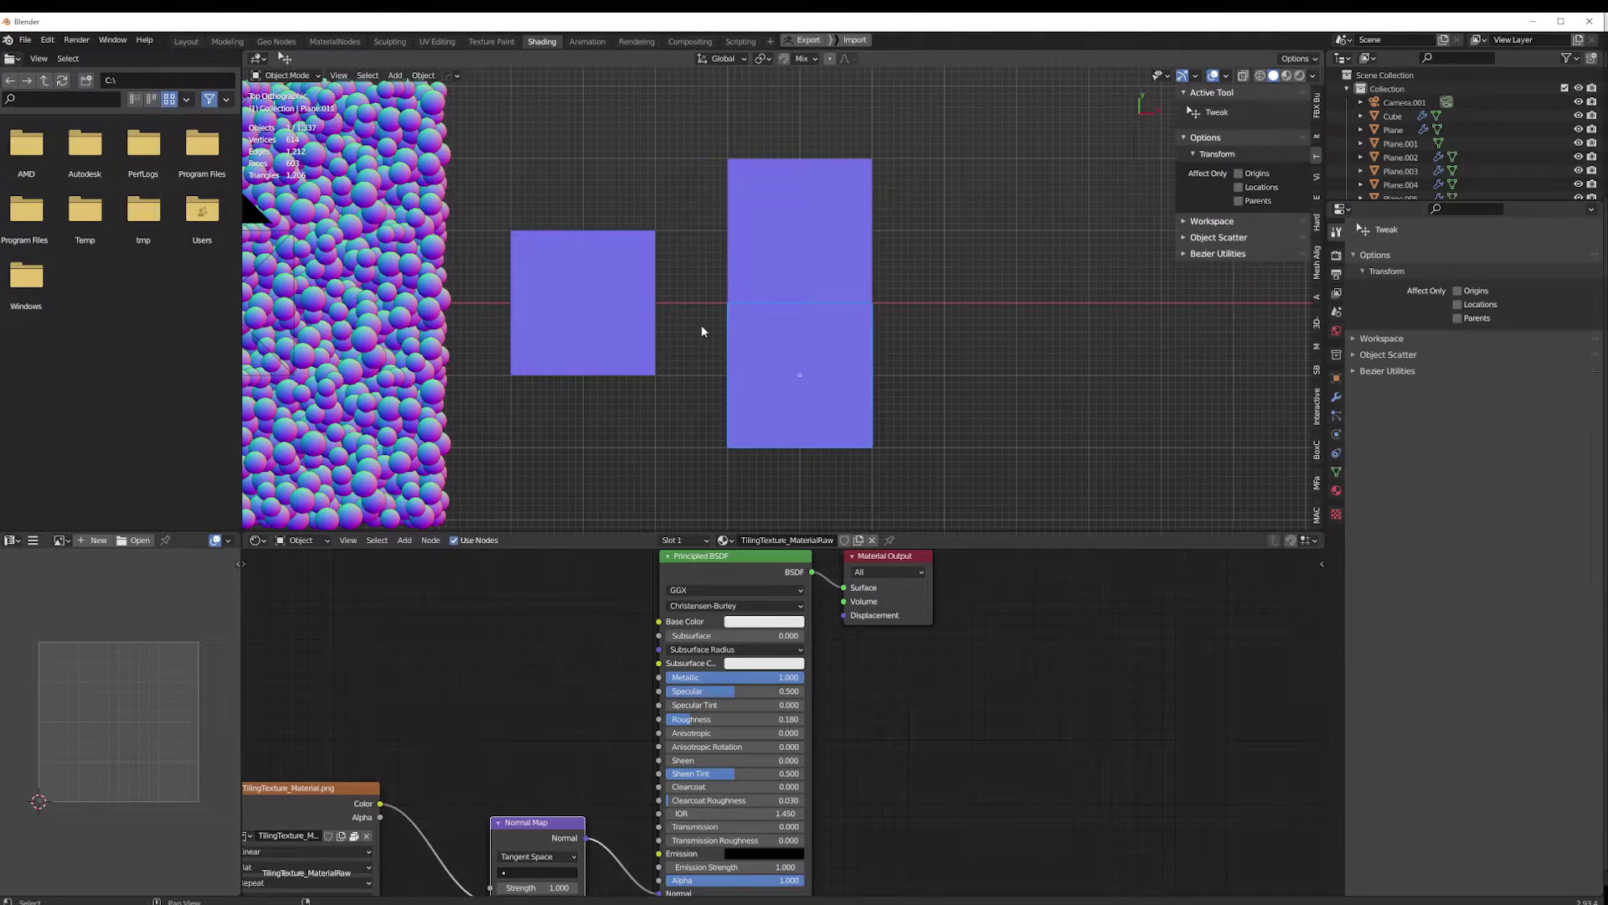
Return to Material Preview shading and compare the MatcapFilmic and MaterialRaw planes up close on both sides of their shared edge
click(1287, 76)
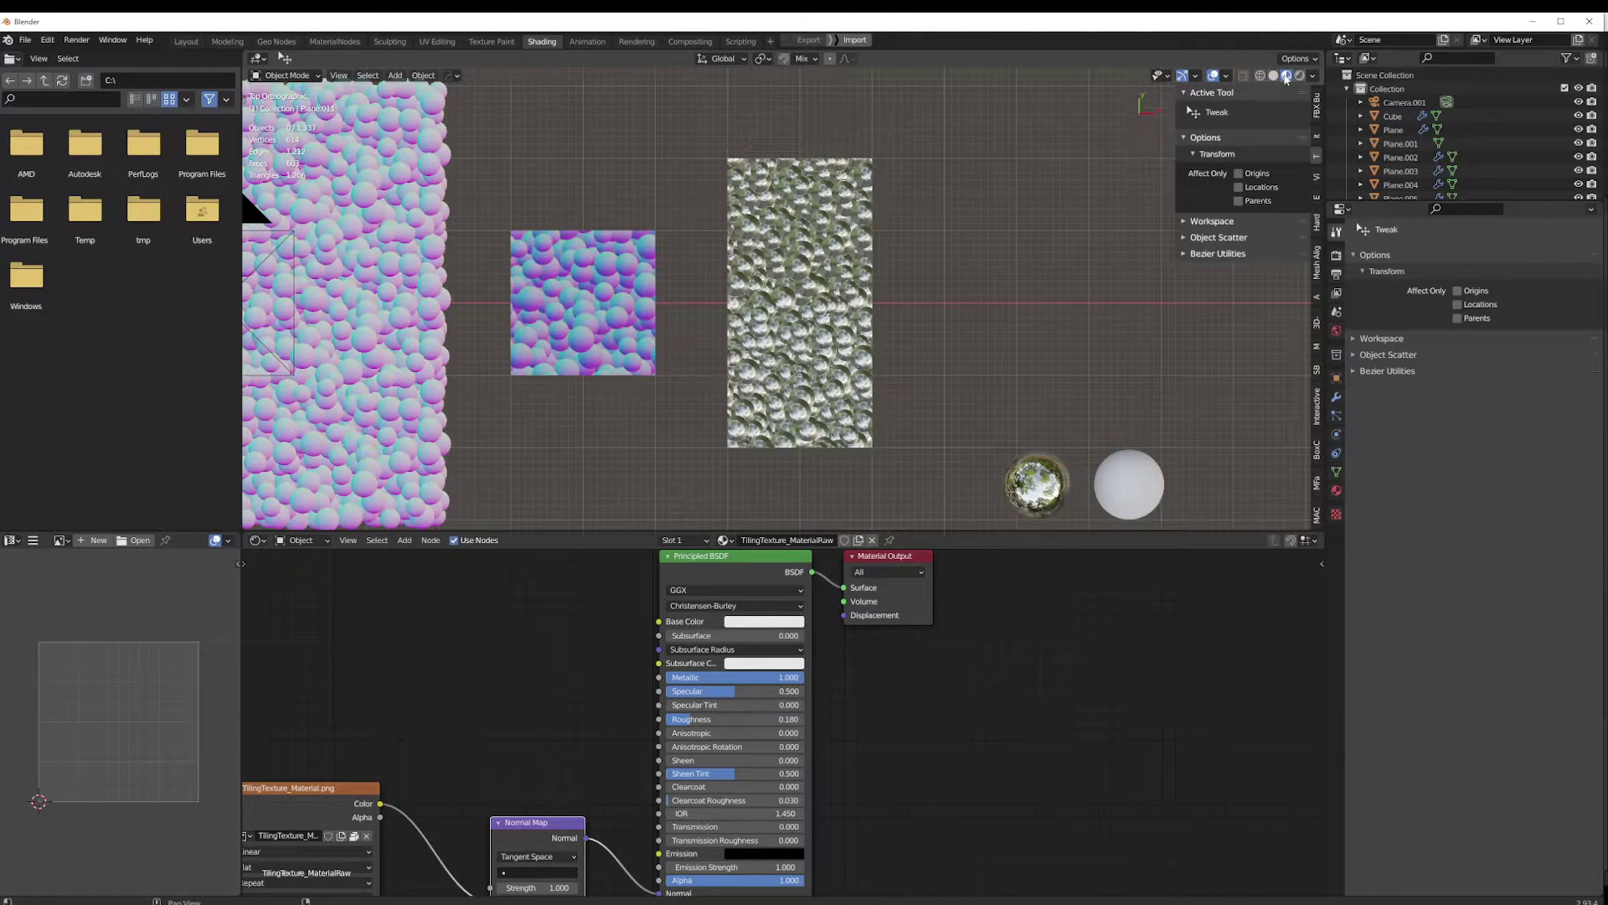
scroll(859, 195, up, 6)
scroll(861, 252, down, 2)
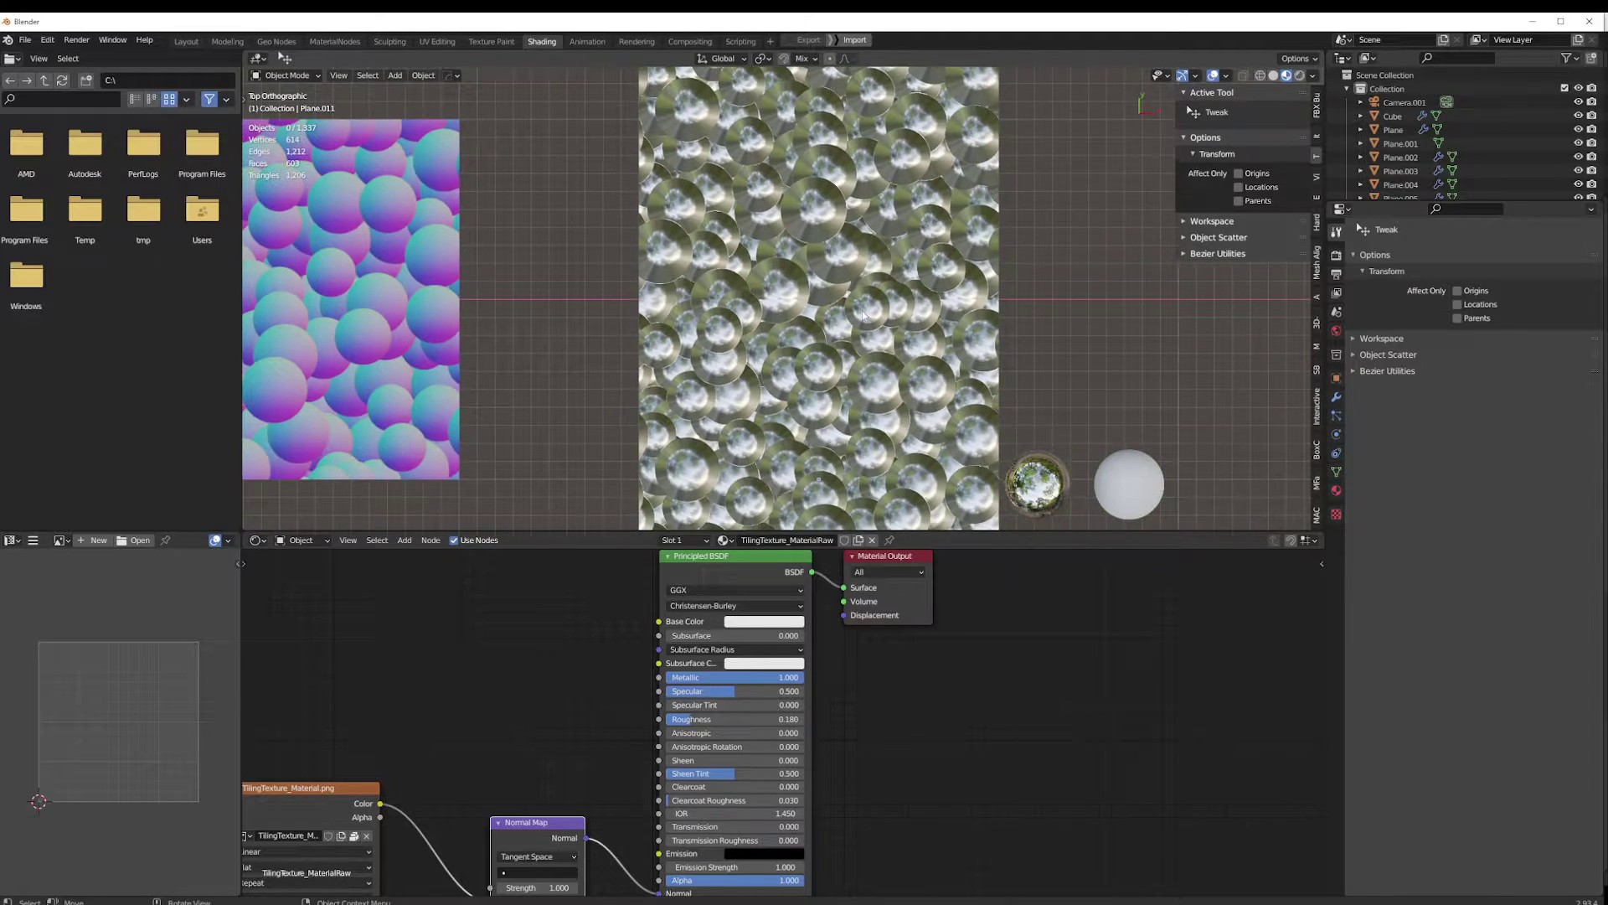
click(878, 268)
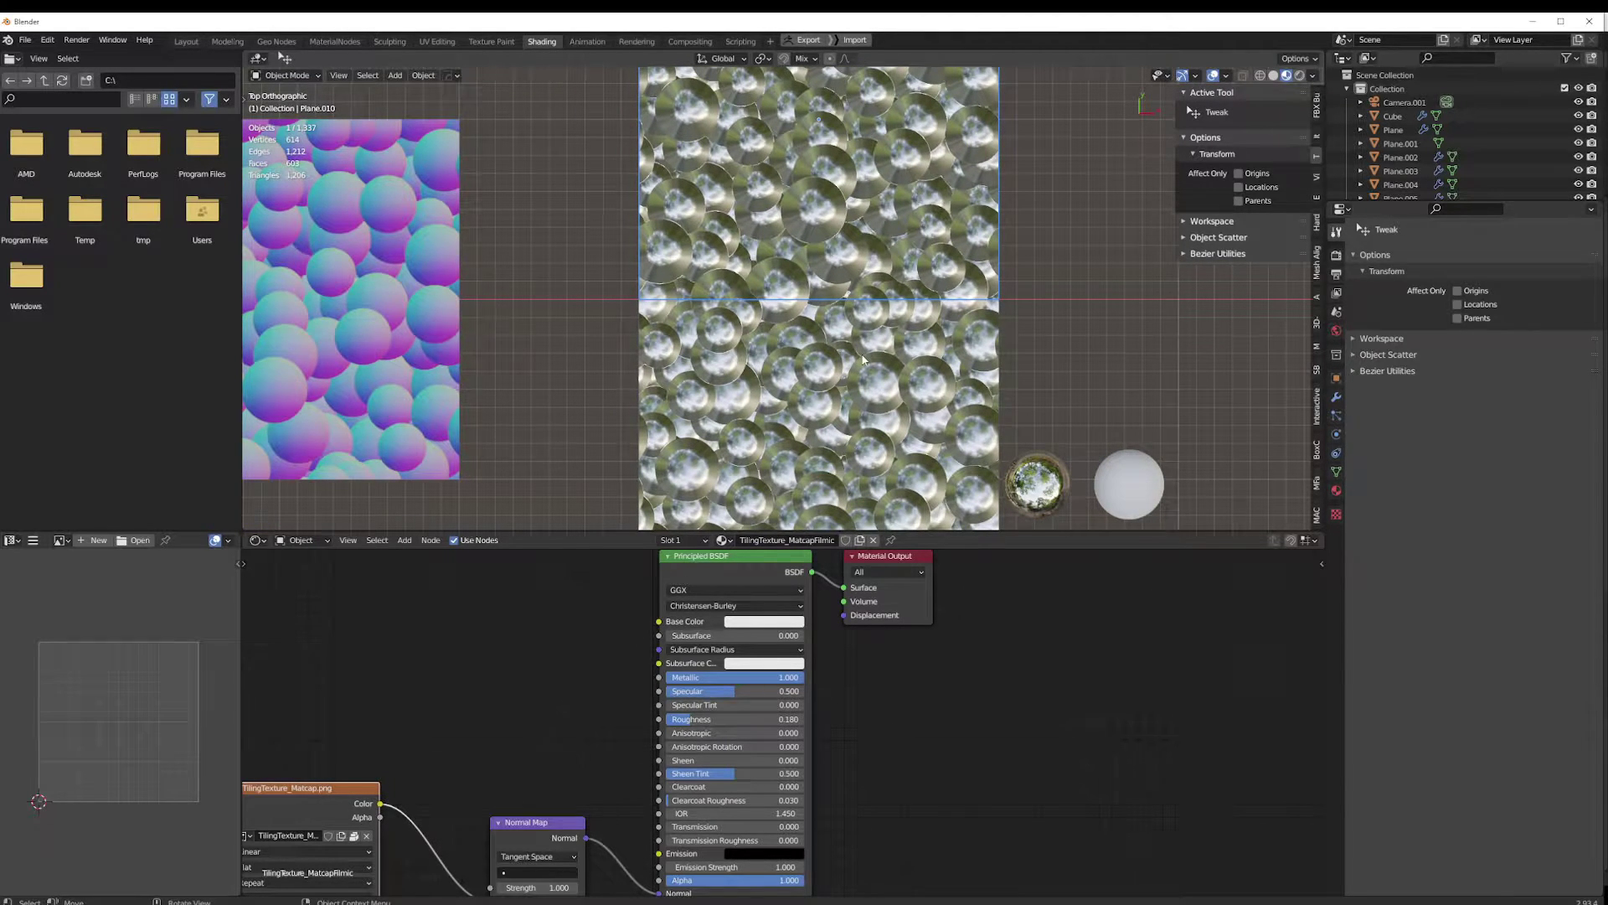
click(811, 416)
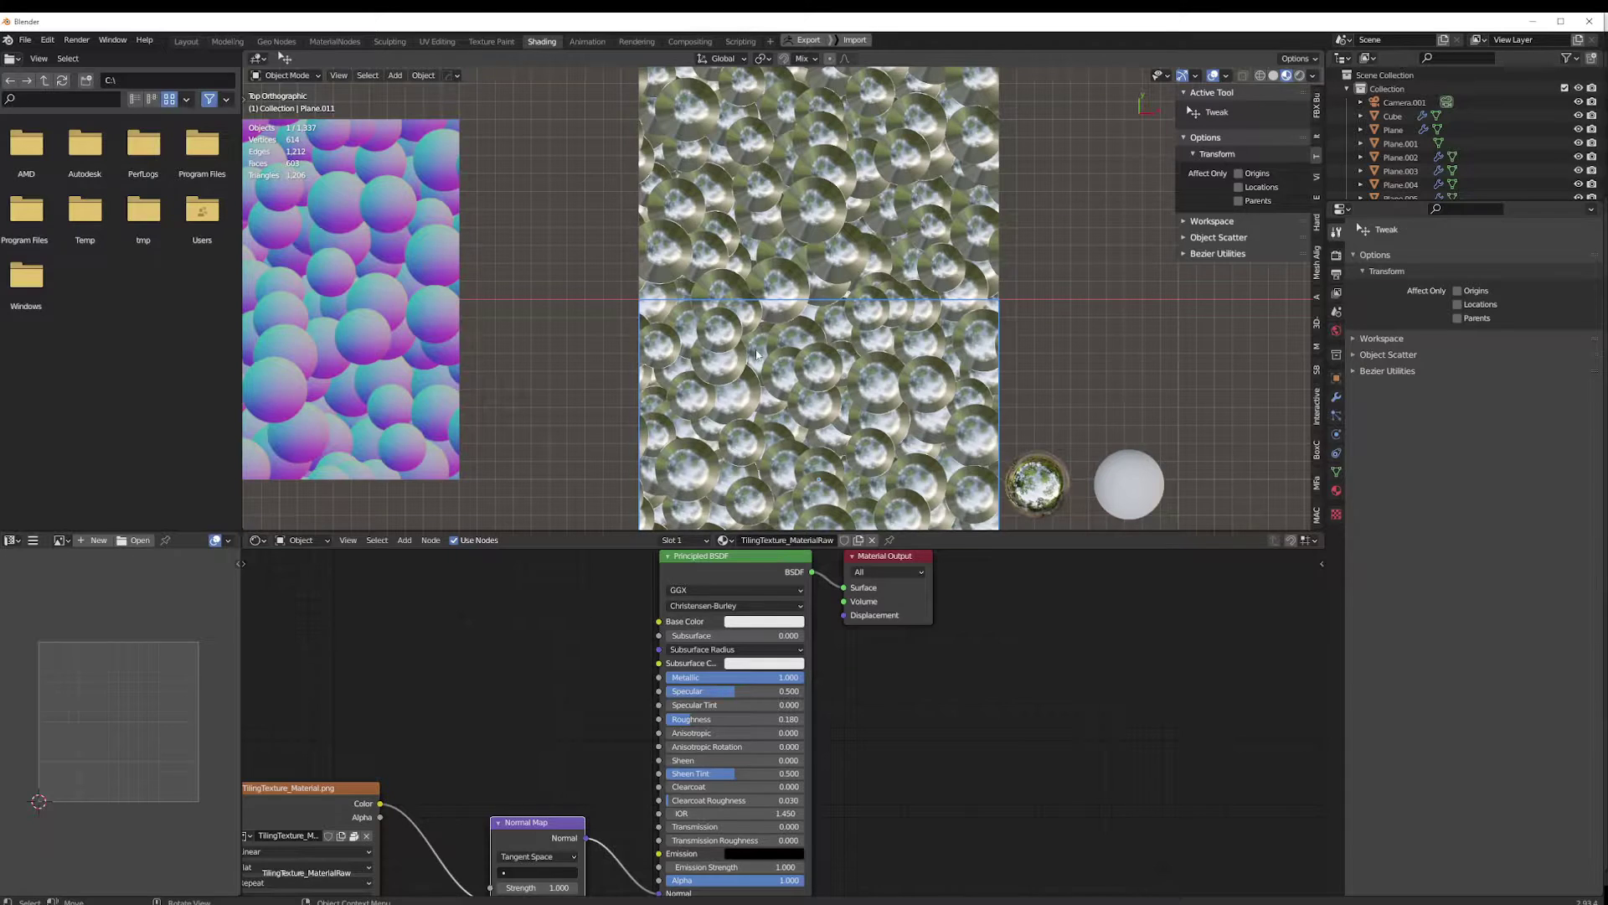
scroll(810, 423, up, 3)
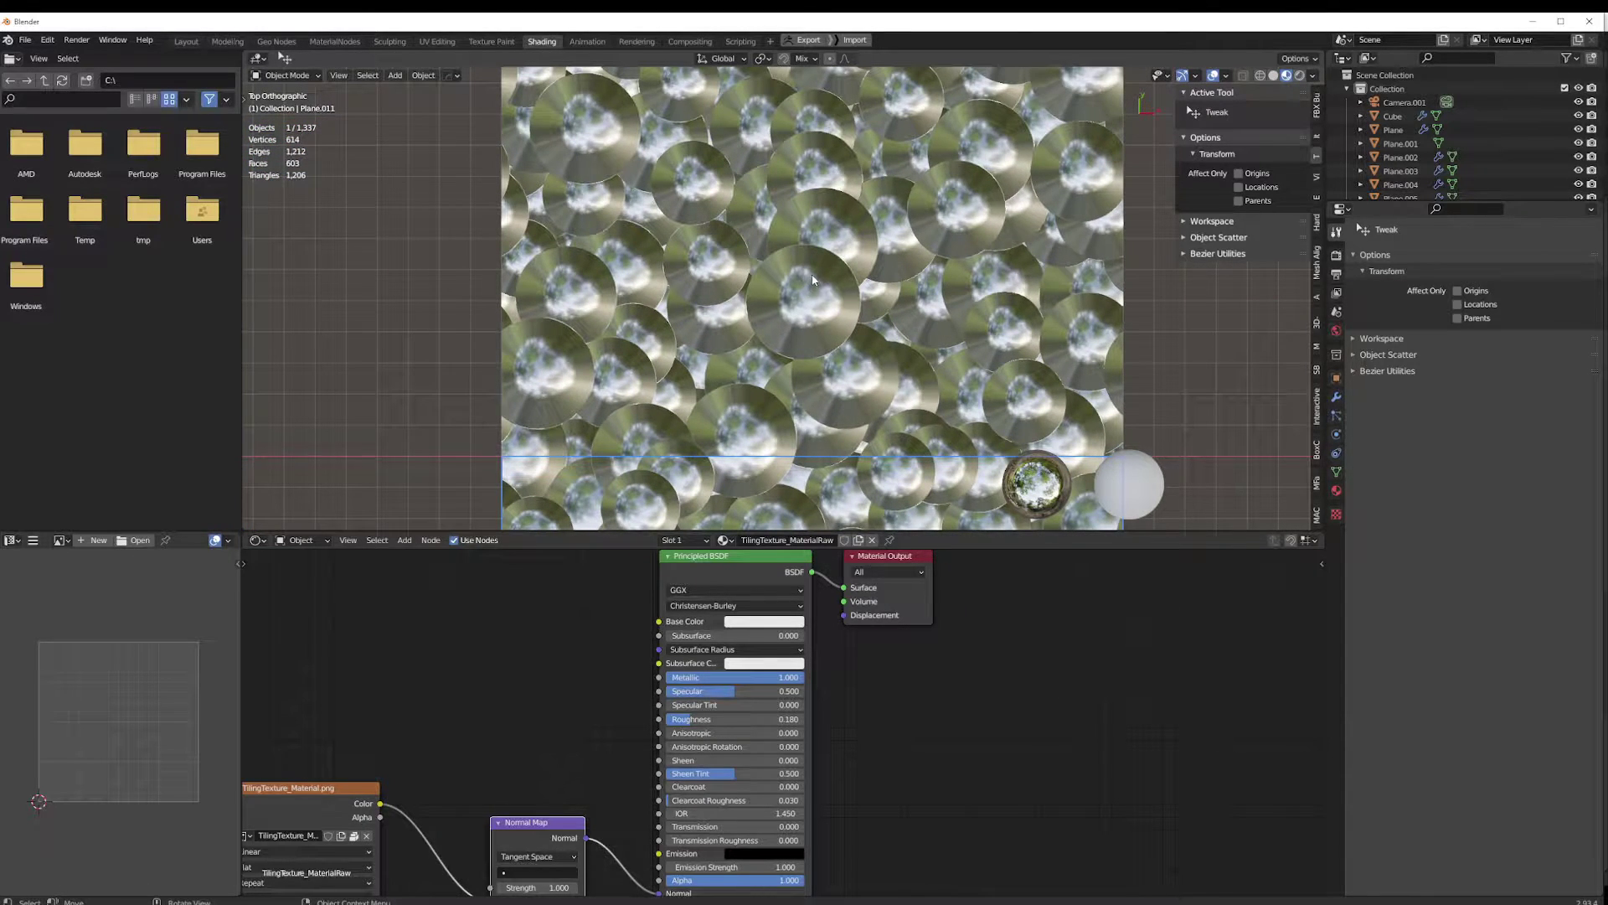
scroll(816, 312, down, 2)
shift+middle_drag(796, 435, 763, 253)
scroll(763, 253, up, 3)
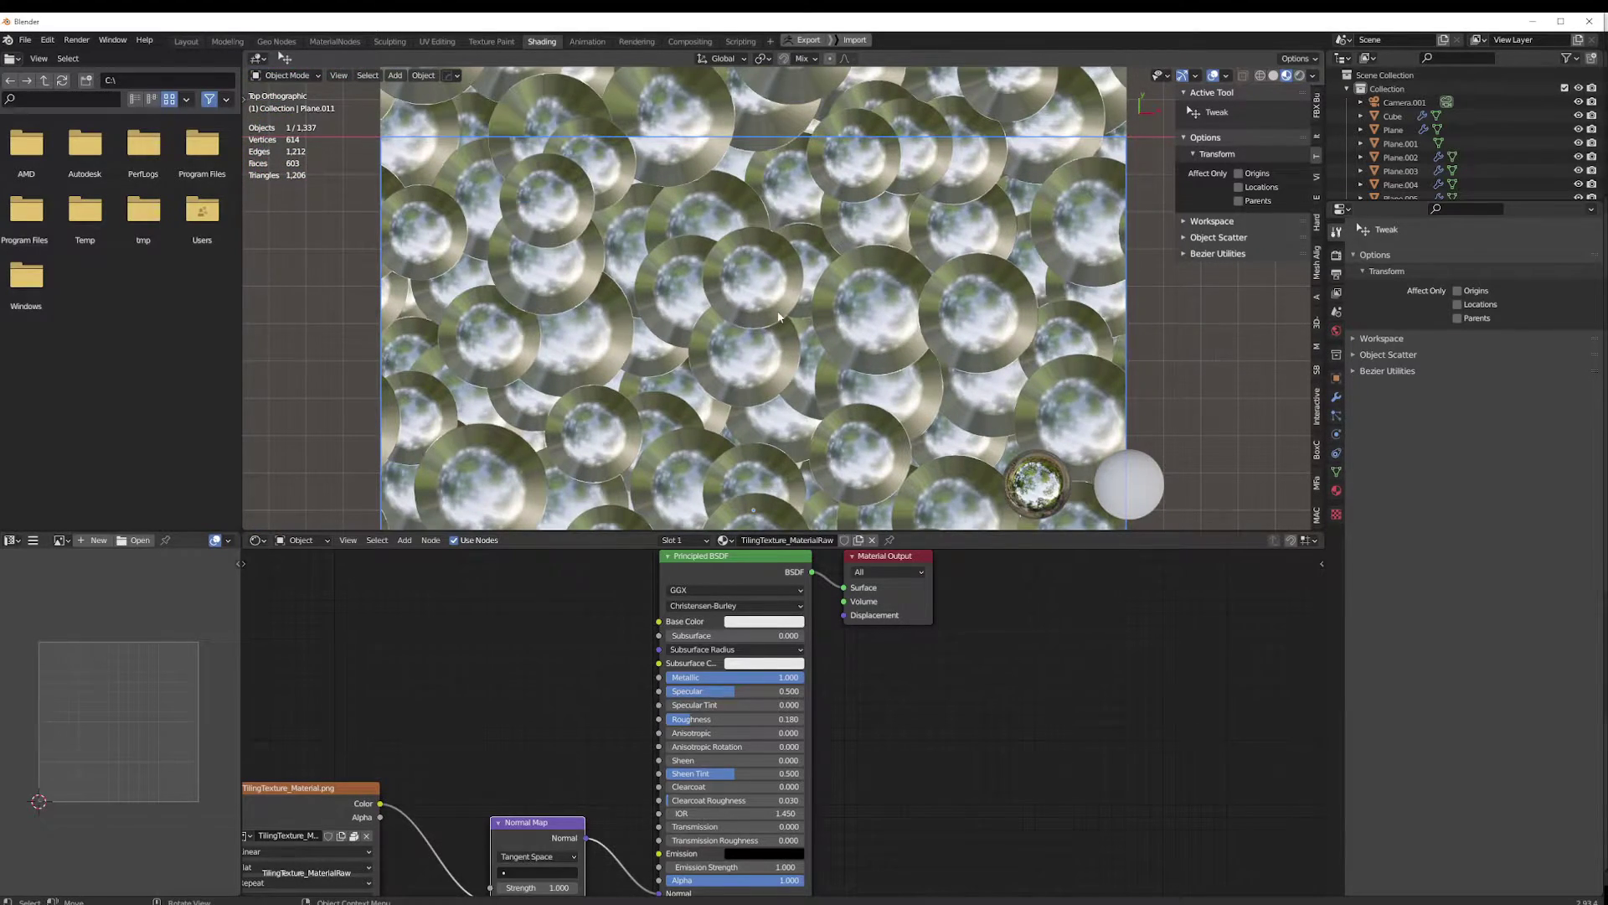
Set the Normal Map strength of the TilingTexture_MaterialRaw material to 0.500
middle_drag(778, 317, 700, 448)
scroll(813, 474, up, 6)
scroll(701, 454, down, 3)
scroll(577, 757, down, 2)
middle_drag(576, 757, 579, 731)
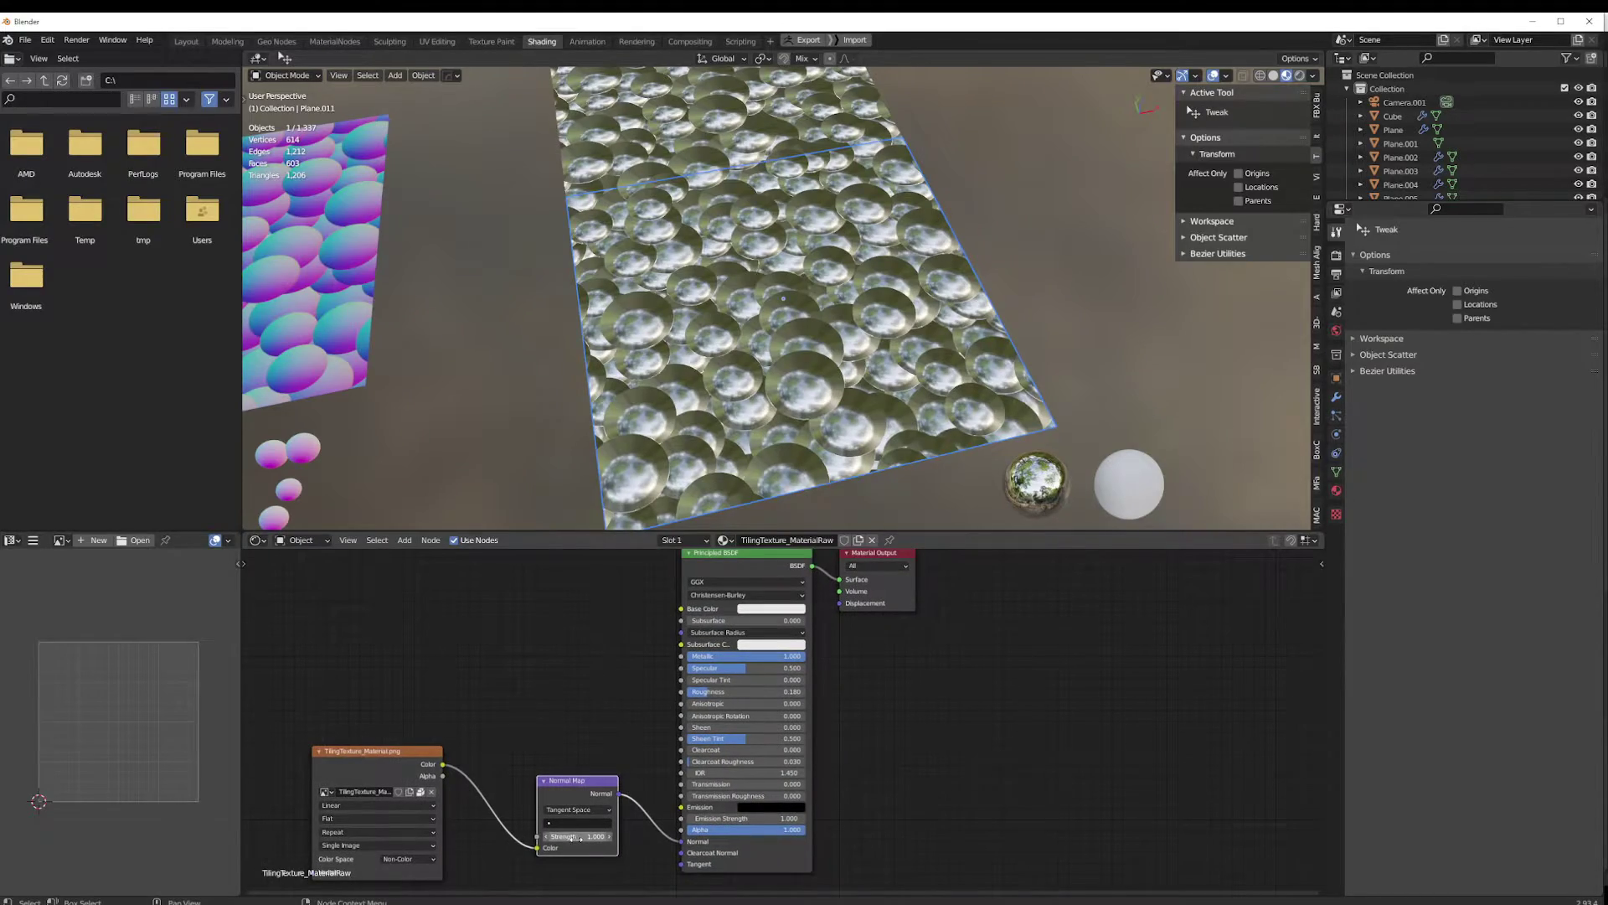
drag(582, 836, 549, 836)
middle_drag(724, 369, 696, 410)
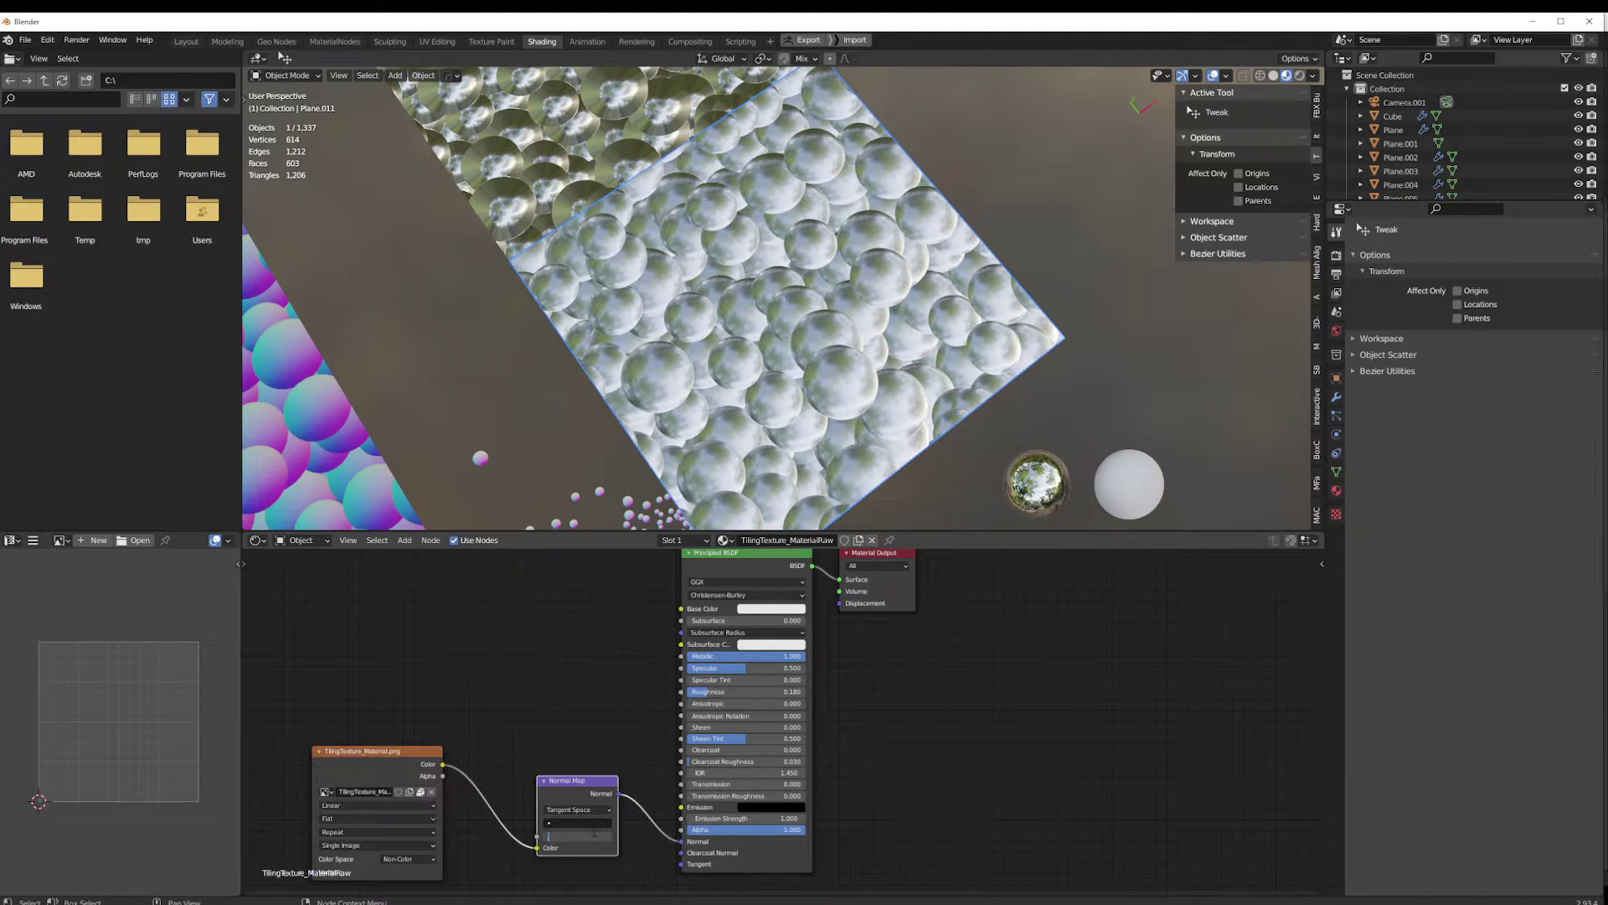
text(1)
key(Return)
Set the Normal Map strength of the TilingTexture_MatcapFilmic material to 0.500, then deselect the plane and inspect both surfaces
click(587, 184)
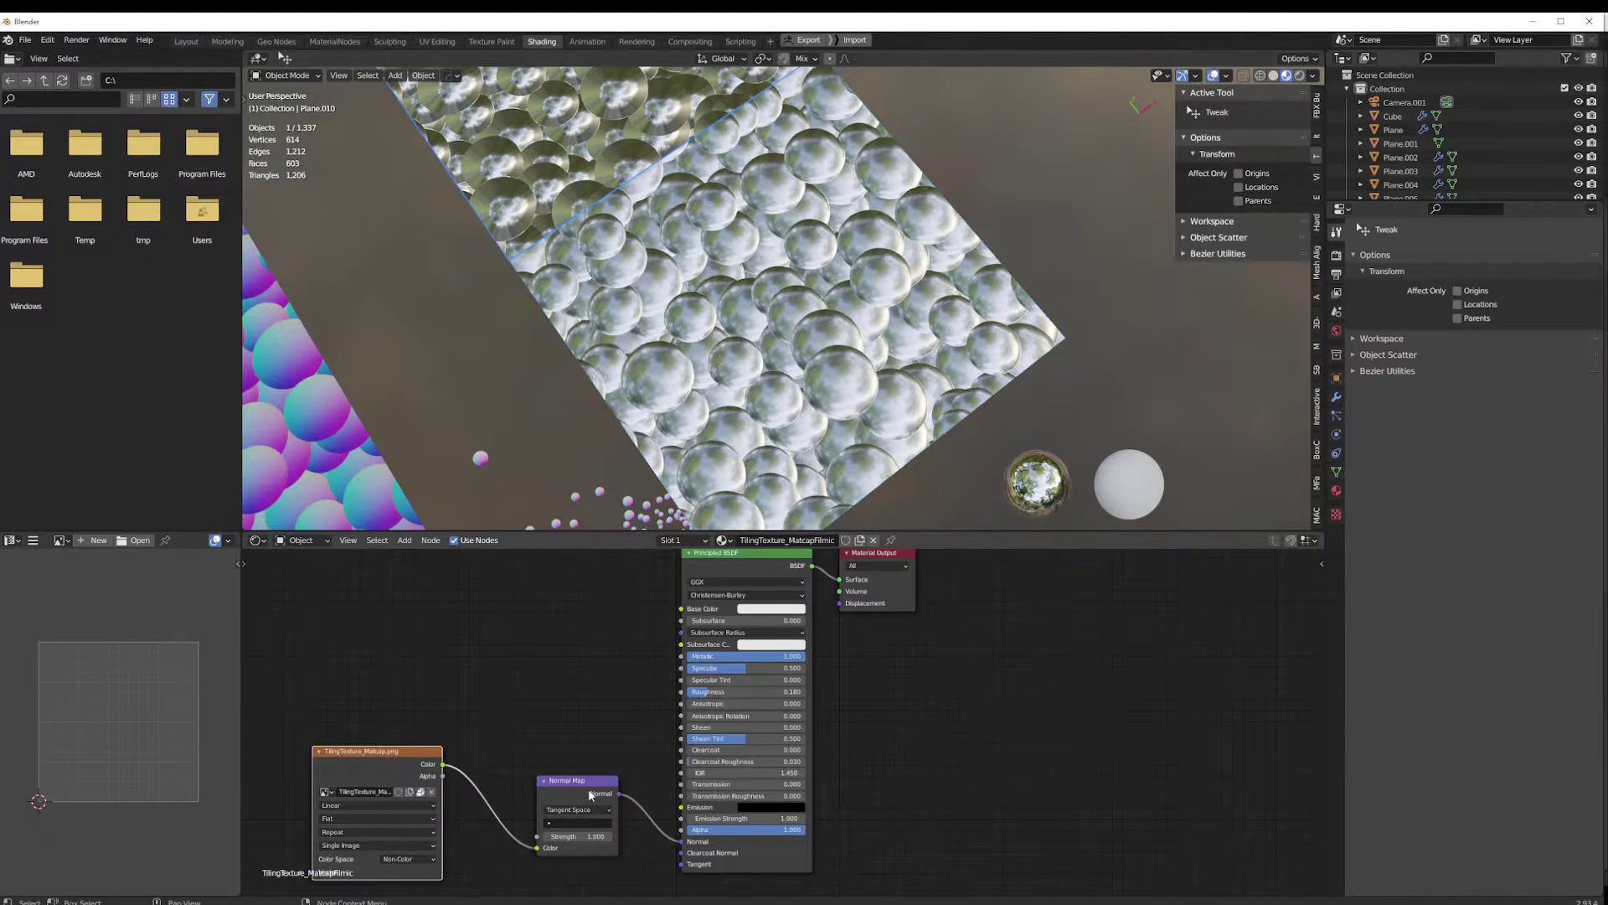
text(.5)
key(Return)
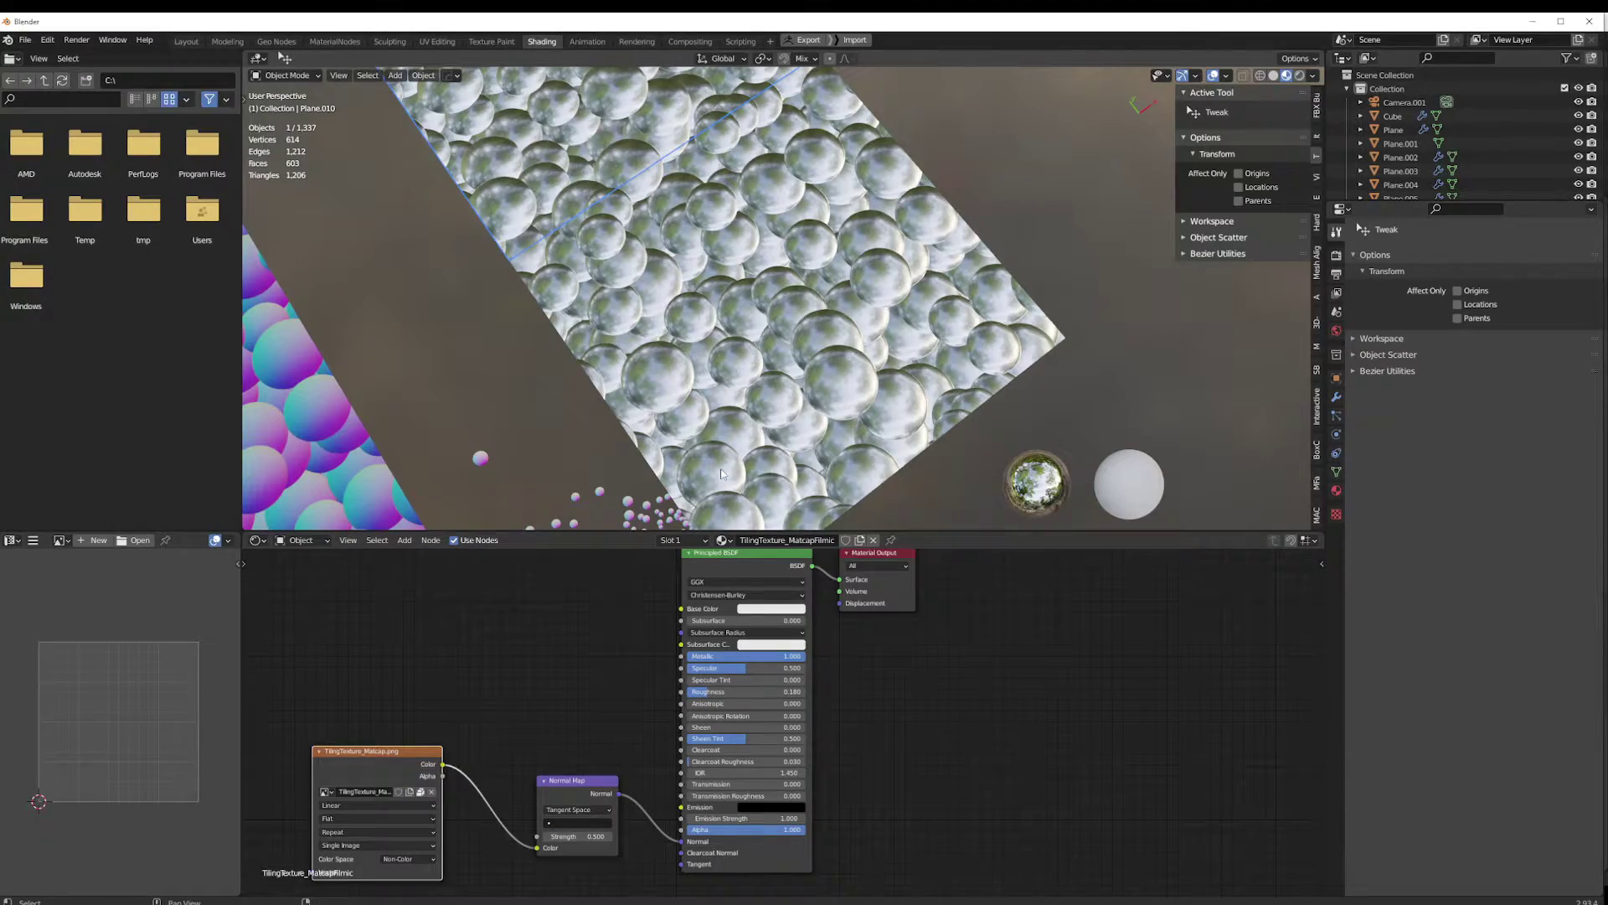
key(alt+a)
middle_drag(817, 260, 739, 374)
scroll(745, 368, down, 3)
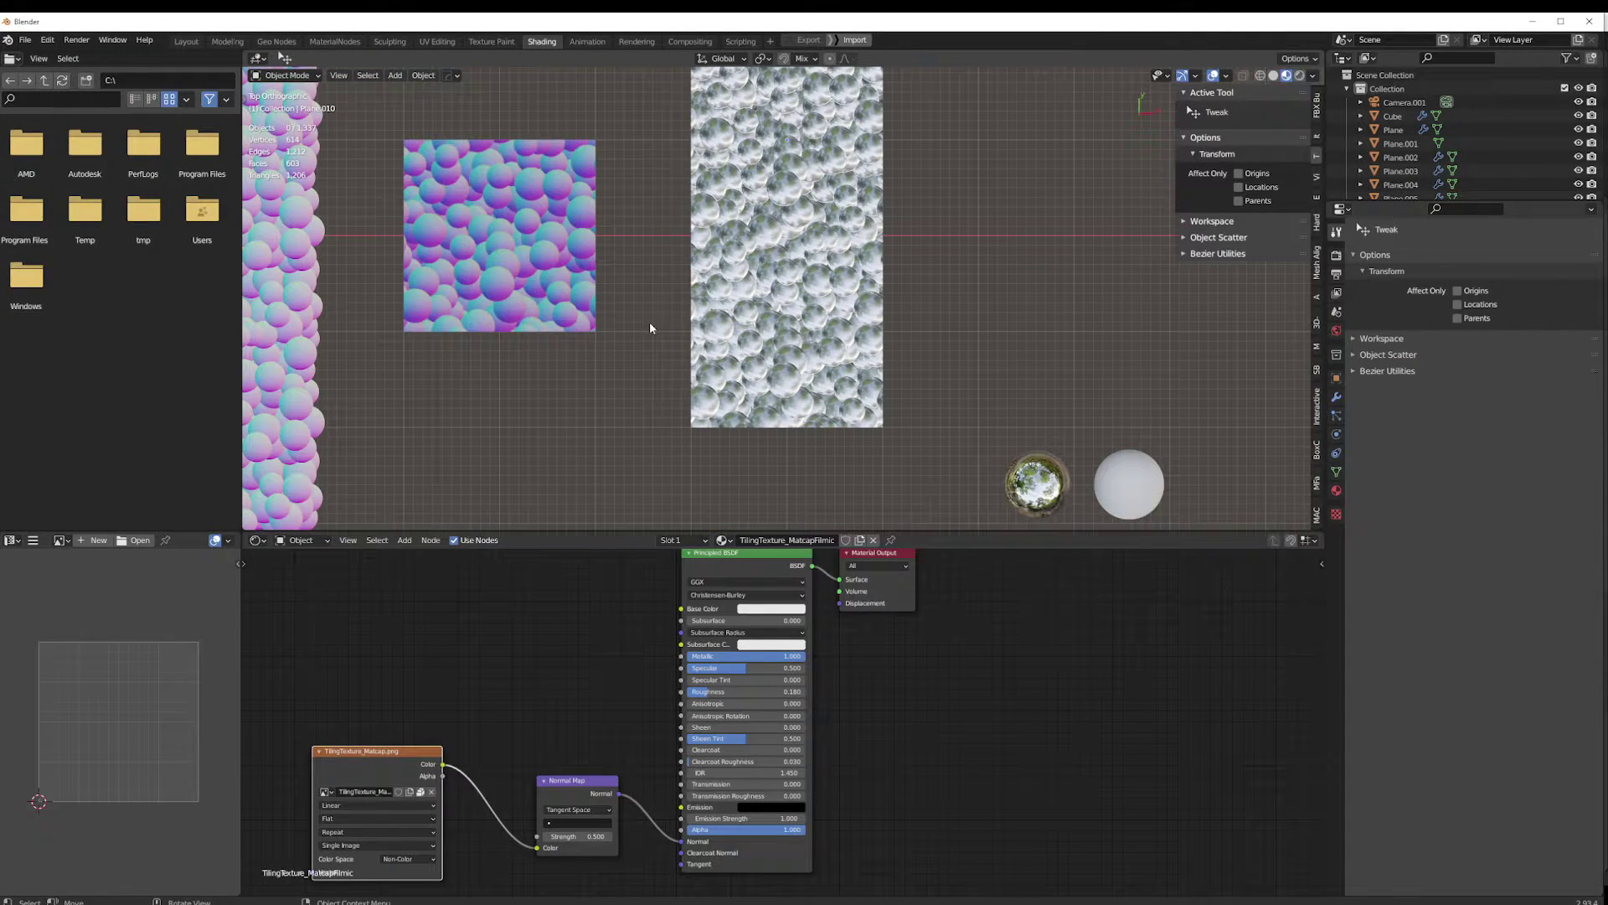
Set the Normal Map strength to 1.000 in both the TilingTexture_MaterialRaw and TilingTexture_MatcapFilmic materials
click(767, 333)
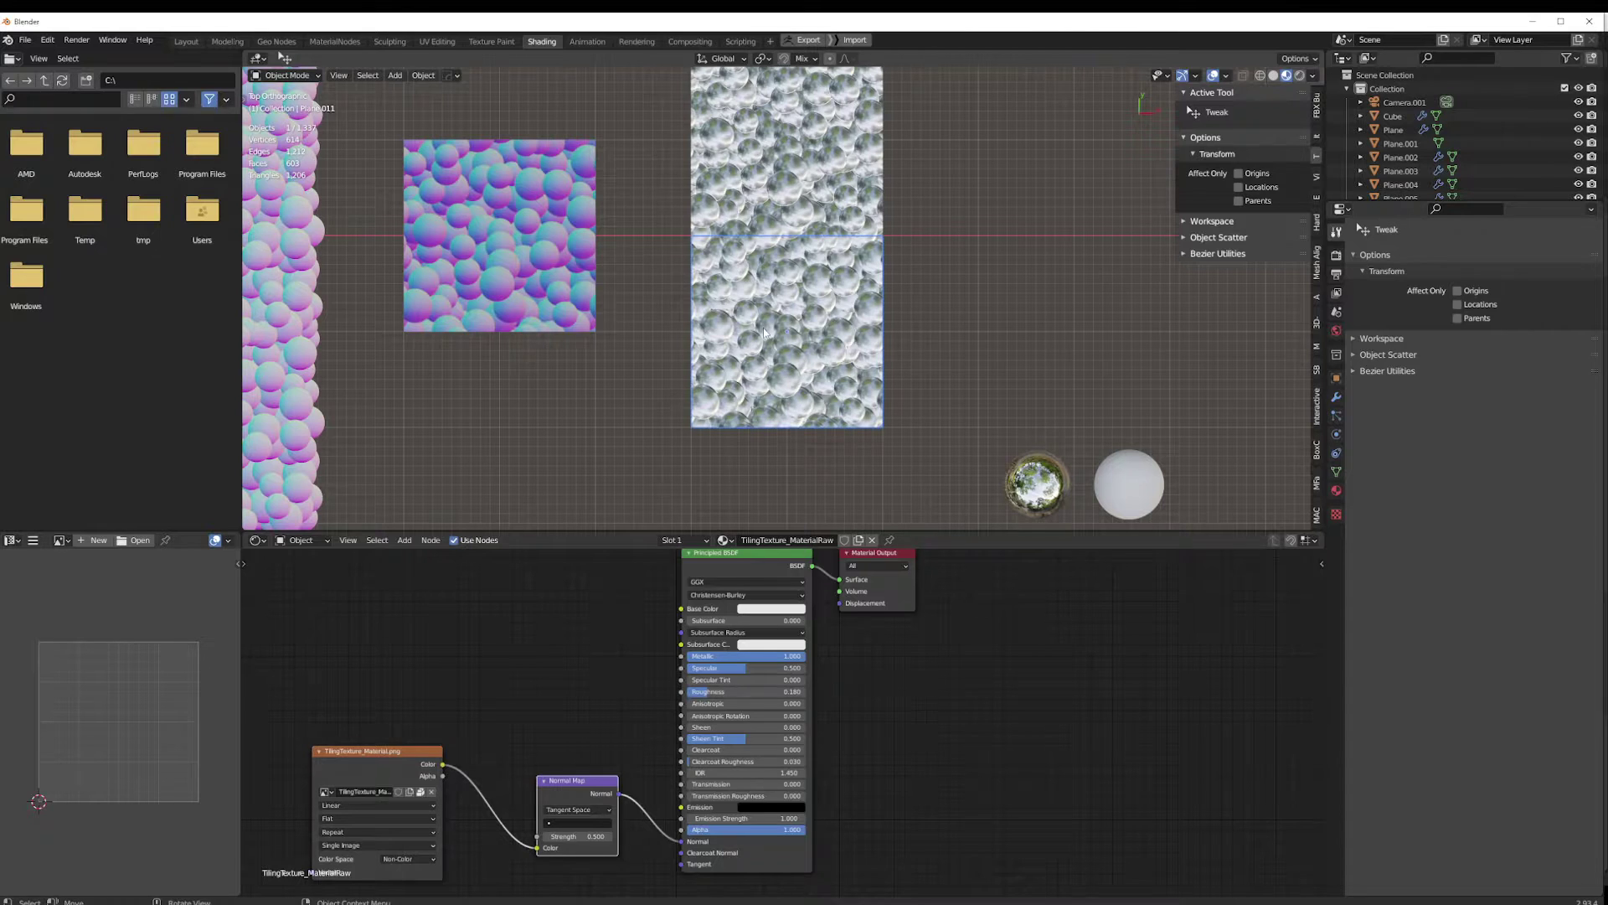
key(Return)
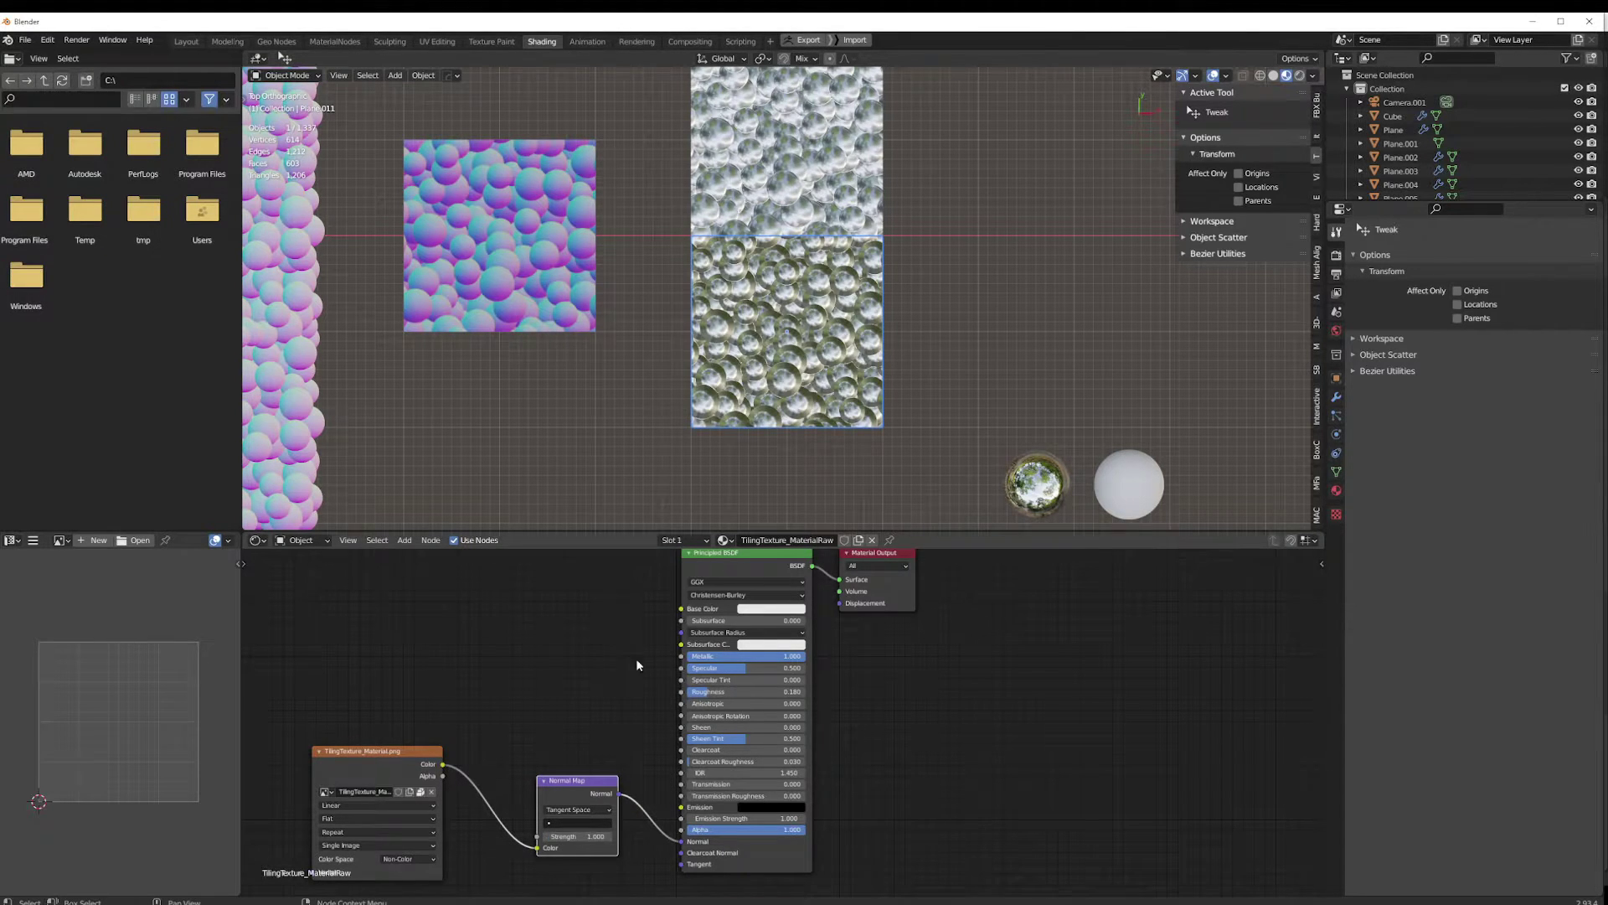
click(775, 197)
click(581, 838)
text(1)
key(Return)
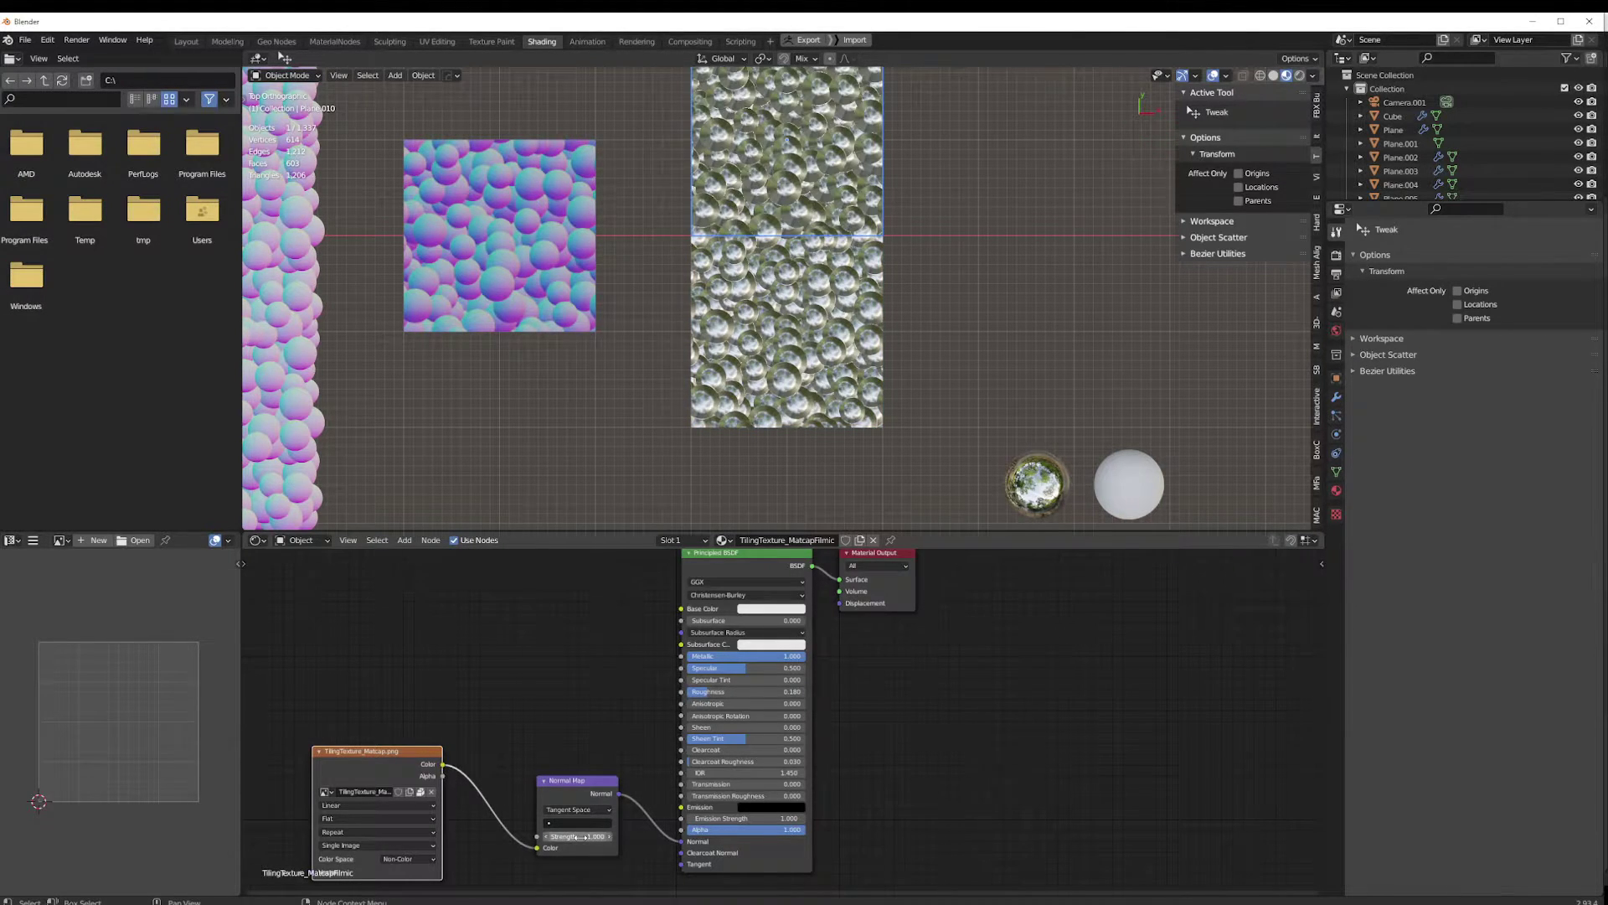
Select the single source sphere beside the scatter and unlink its Normal material
key(alt+a)
scroll(479, 270, down, 4)
shift+middle_drag(478, 270, 697, 310)
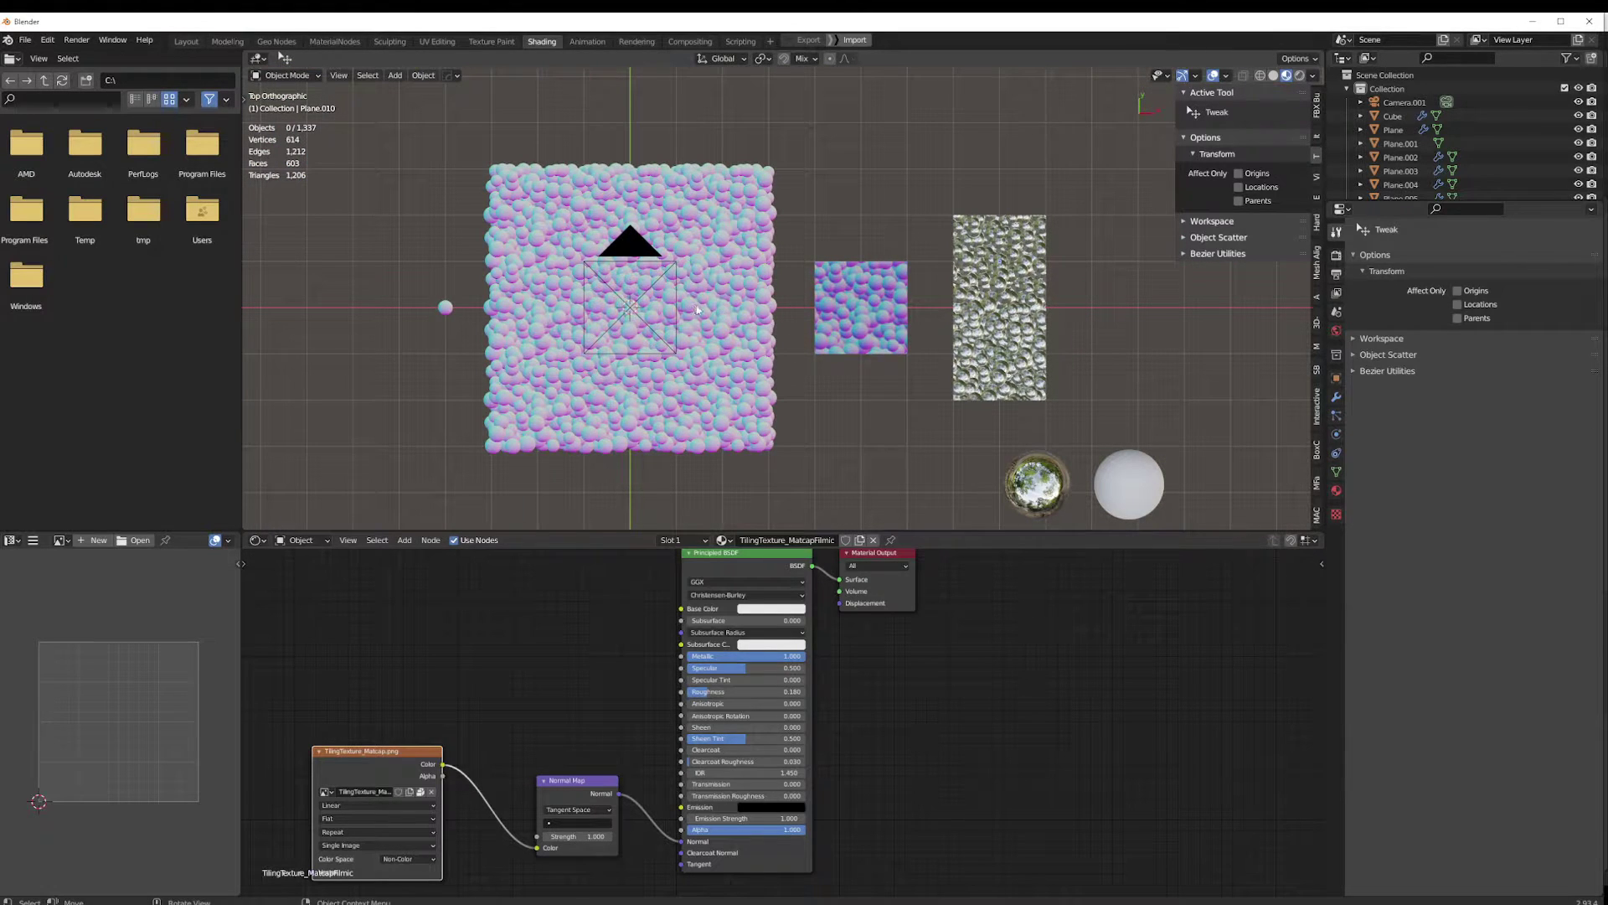
click(445, 308)
click(1336, 490)
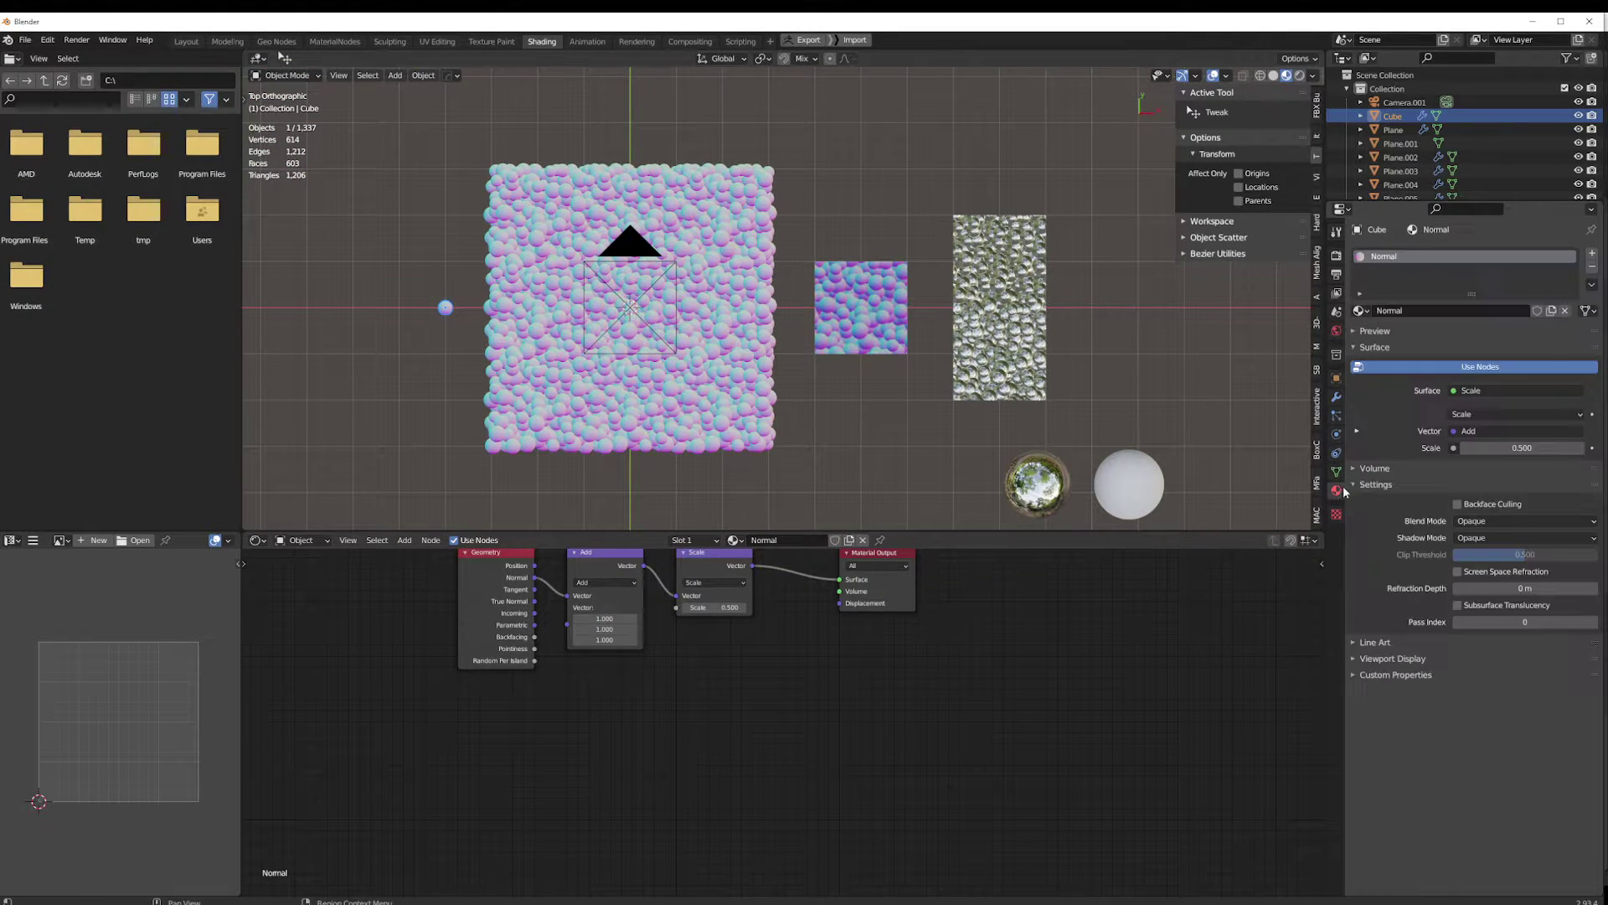
click(1564, 310)
scroll(550, 340, down, 2)
scroll(551, 340, up, 3)
shift+middle_drag(651, 370, 515, 306)
shift+middle_drag(413, 308, 469, 303)
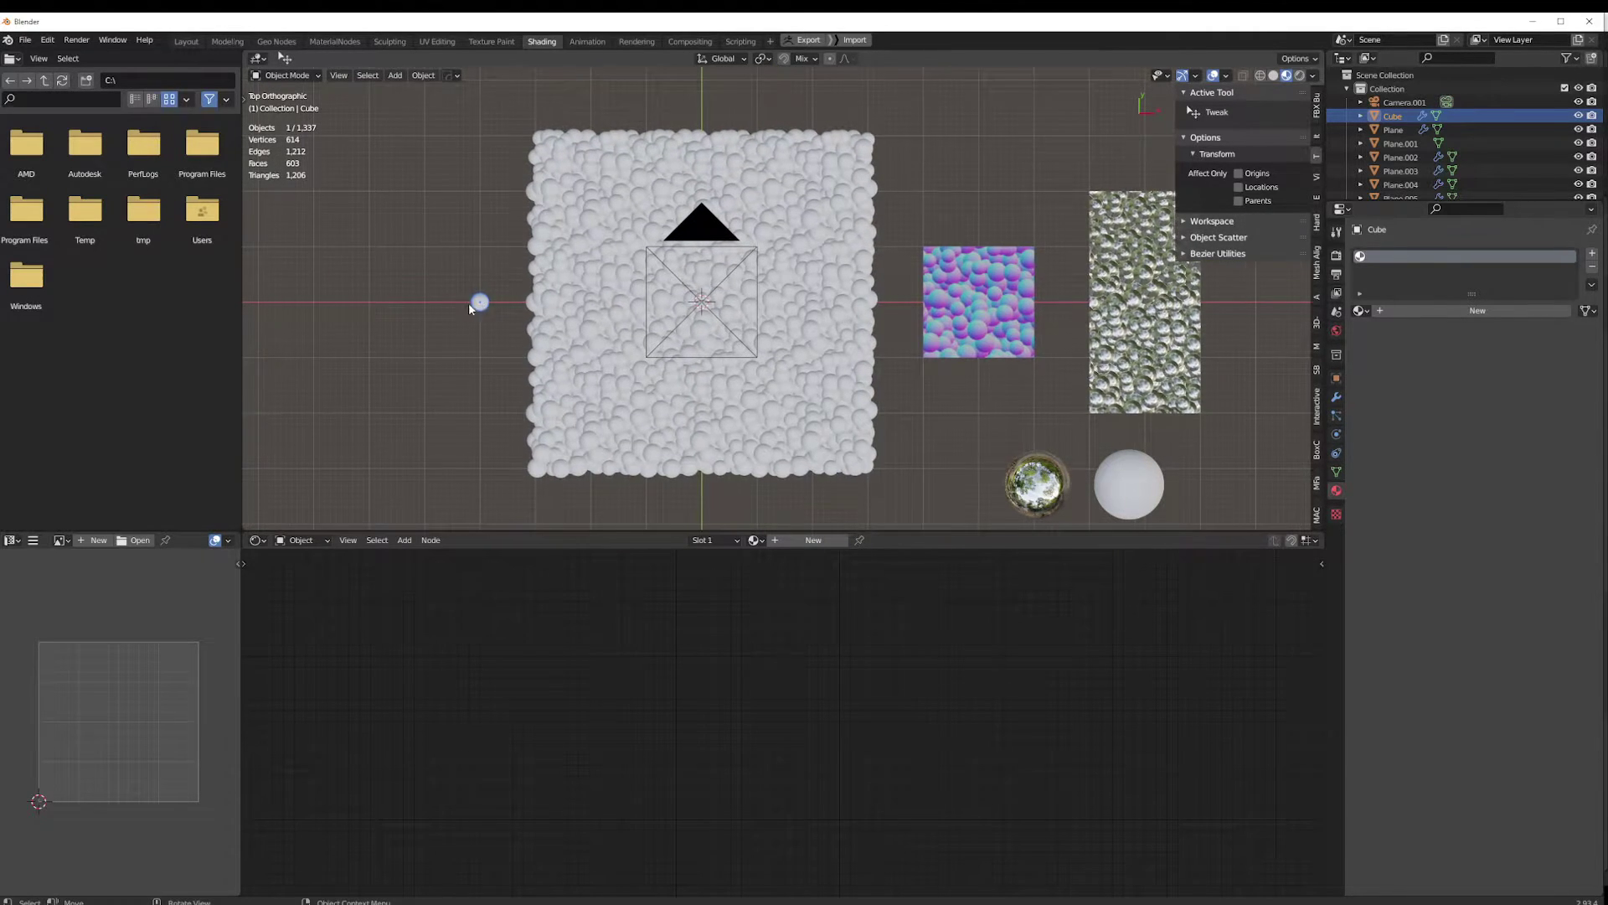
scroll(409, 327, up, 1)
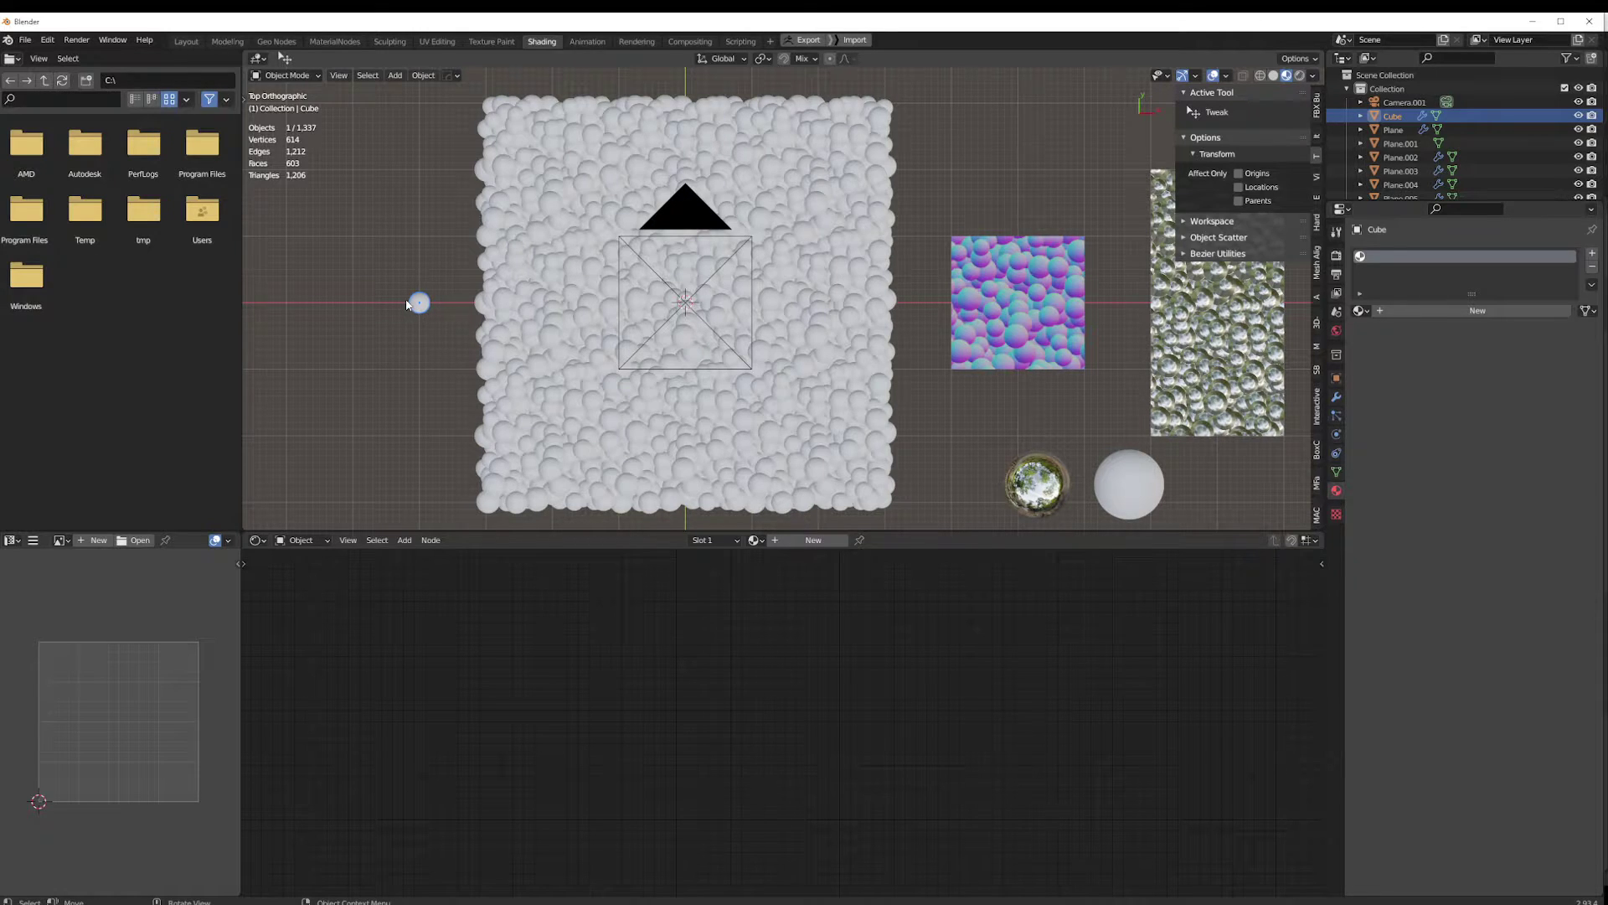
Create a new material named NormalMaterial on the source sphere
click(1398, 313)
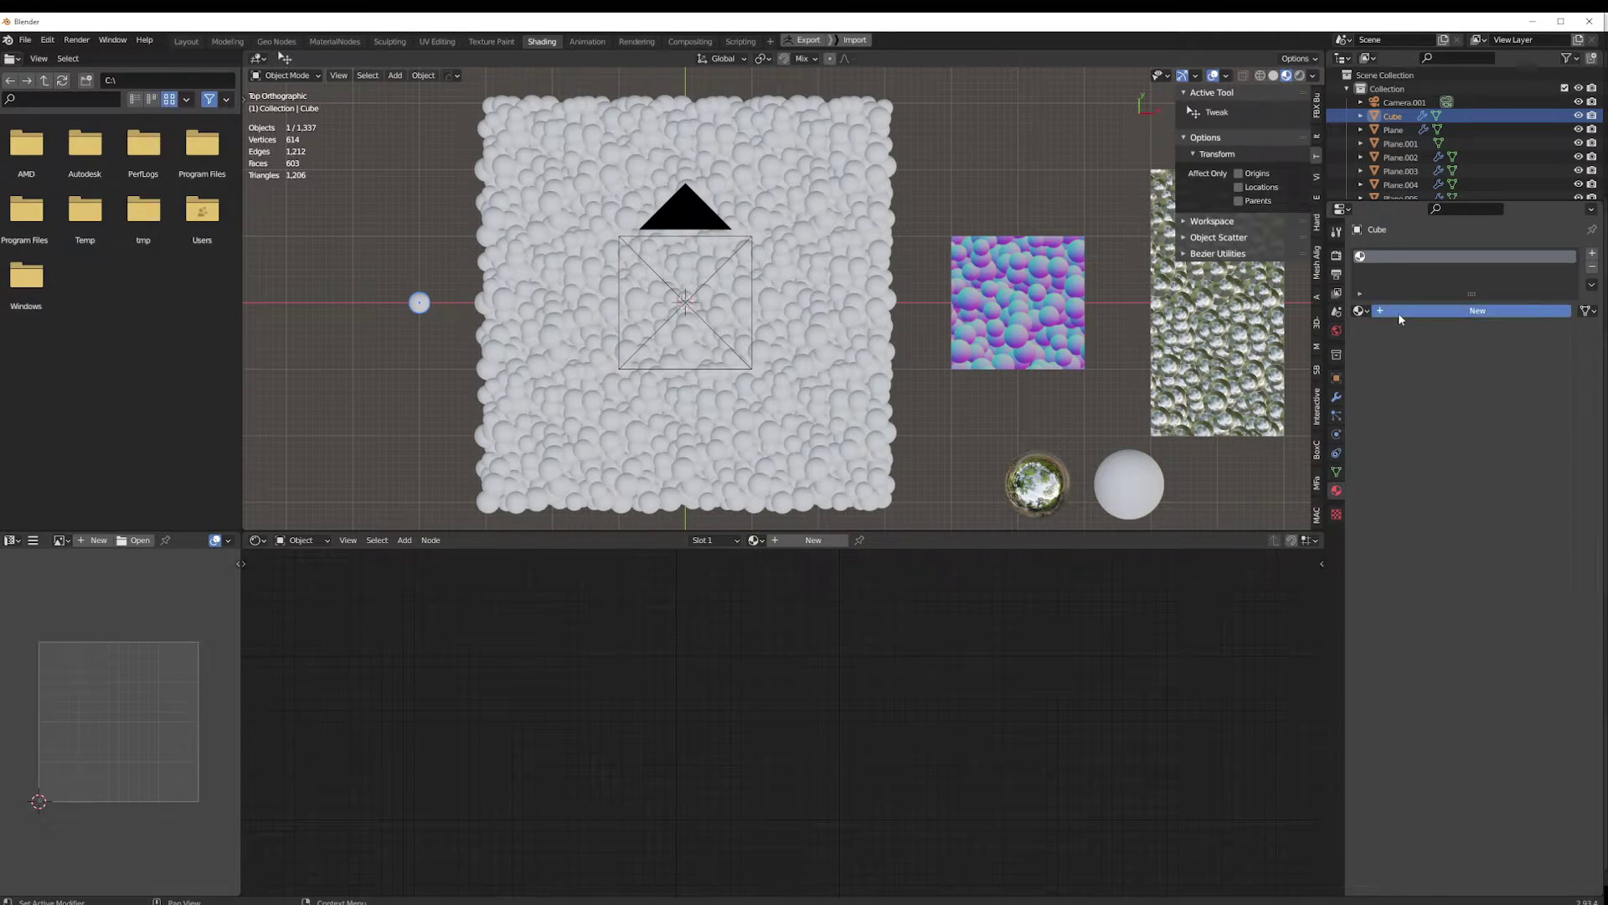
double_click(1399, 314)
text(NormalMaterial)
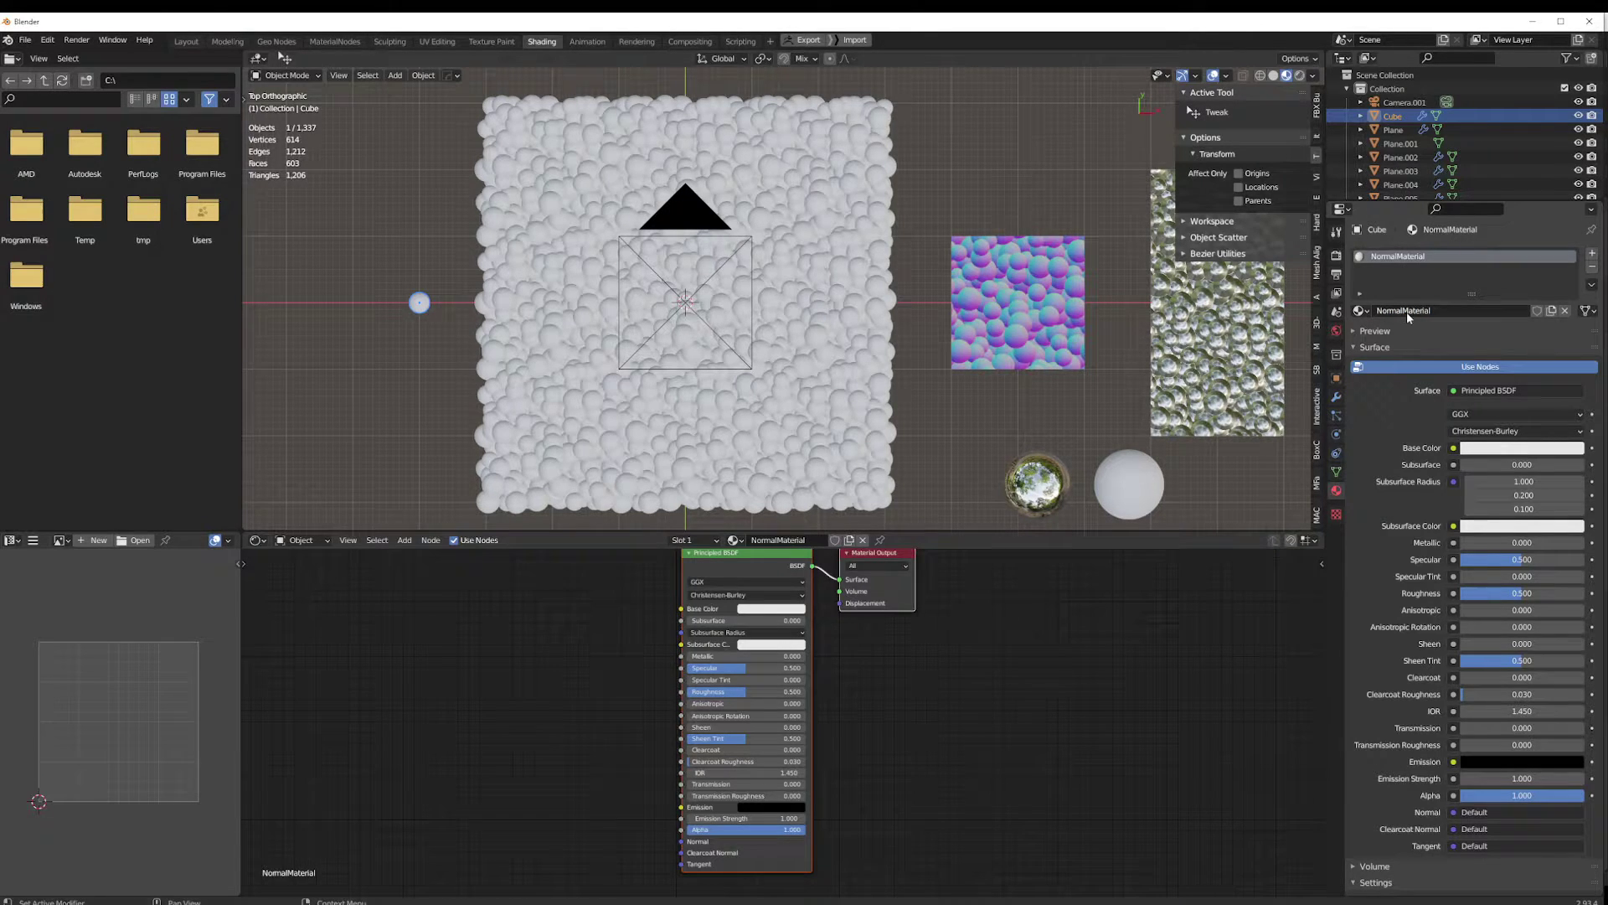
Delete the Principled BSDF node from NormalMaterial
middle_drag(801, 642, 812, 676)
click(796, 591)
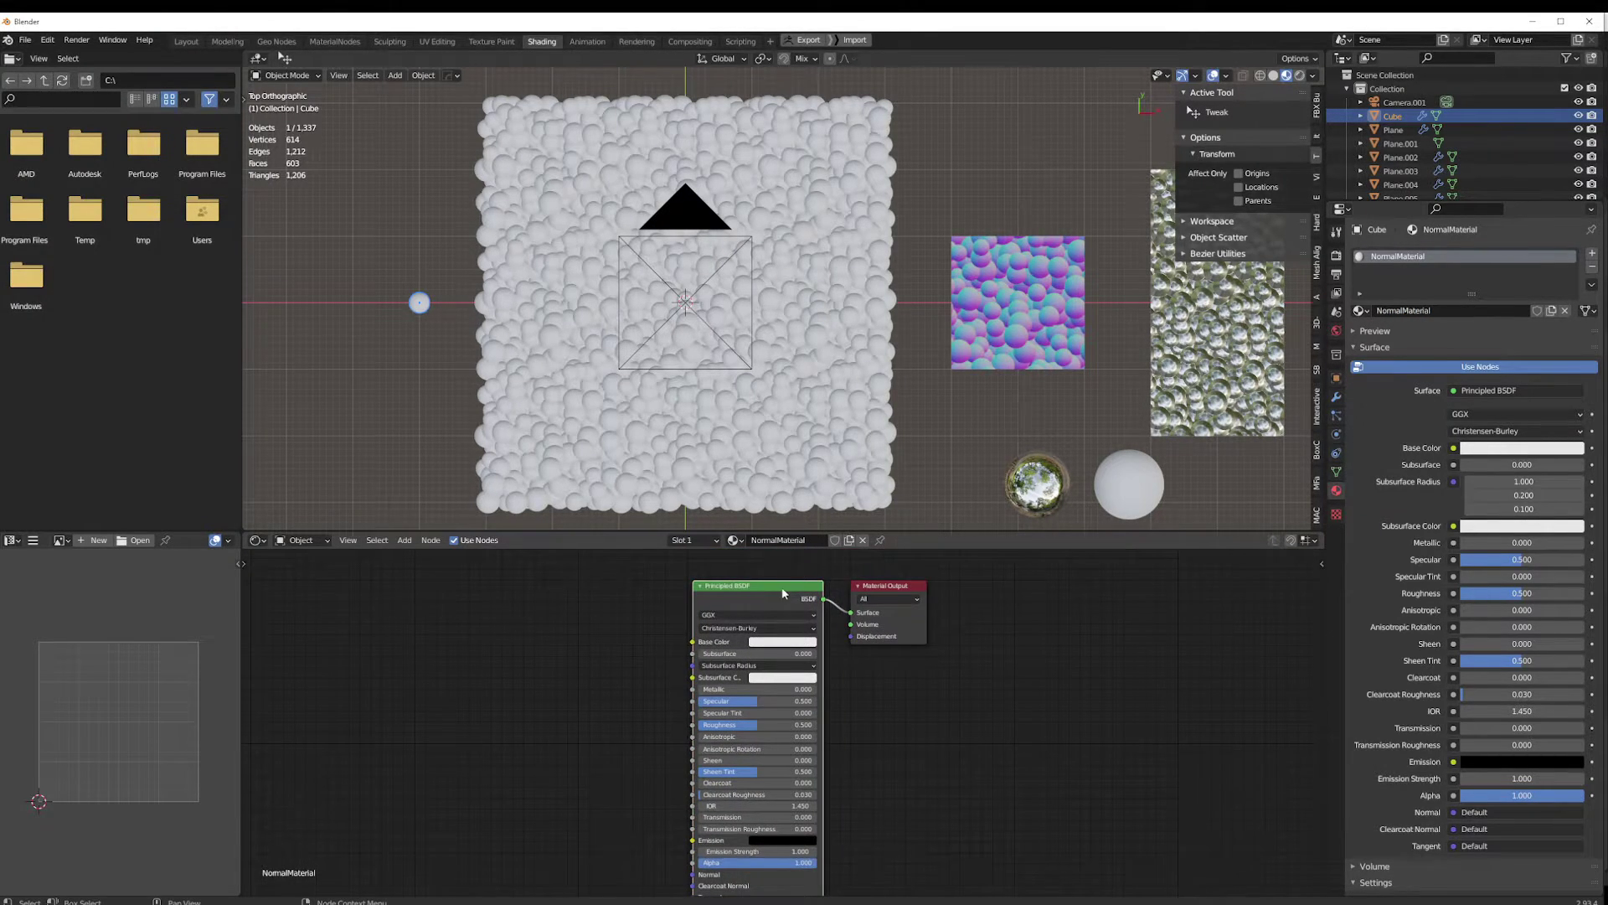
middle_drag(796, 591, 800, 585)
key(x)
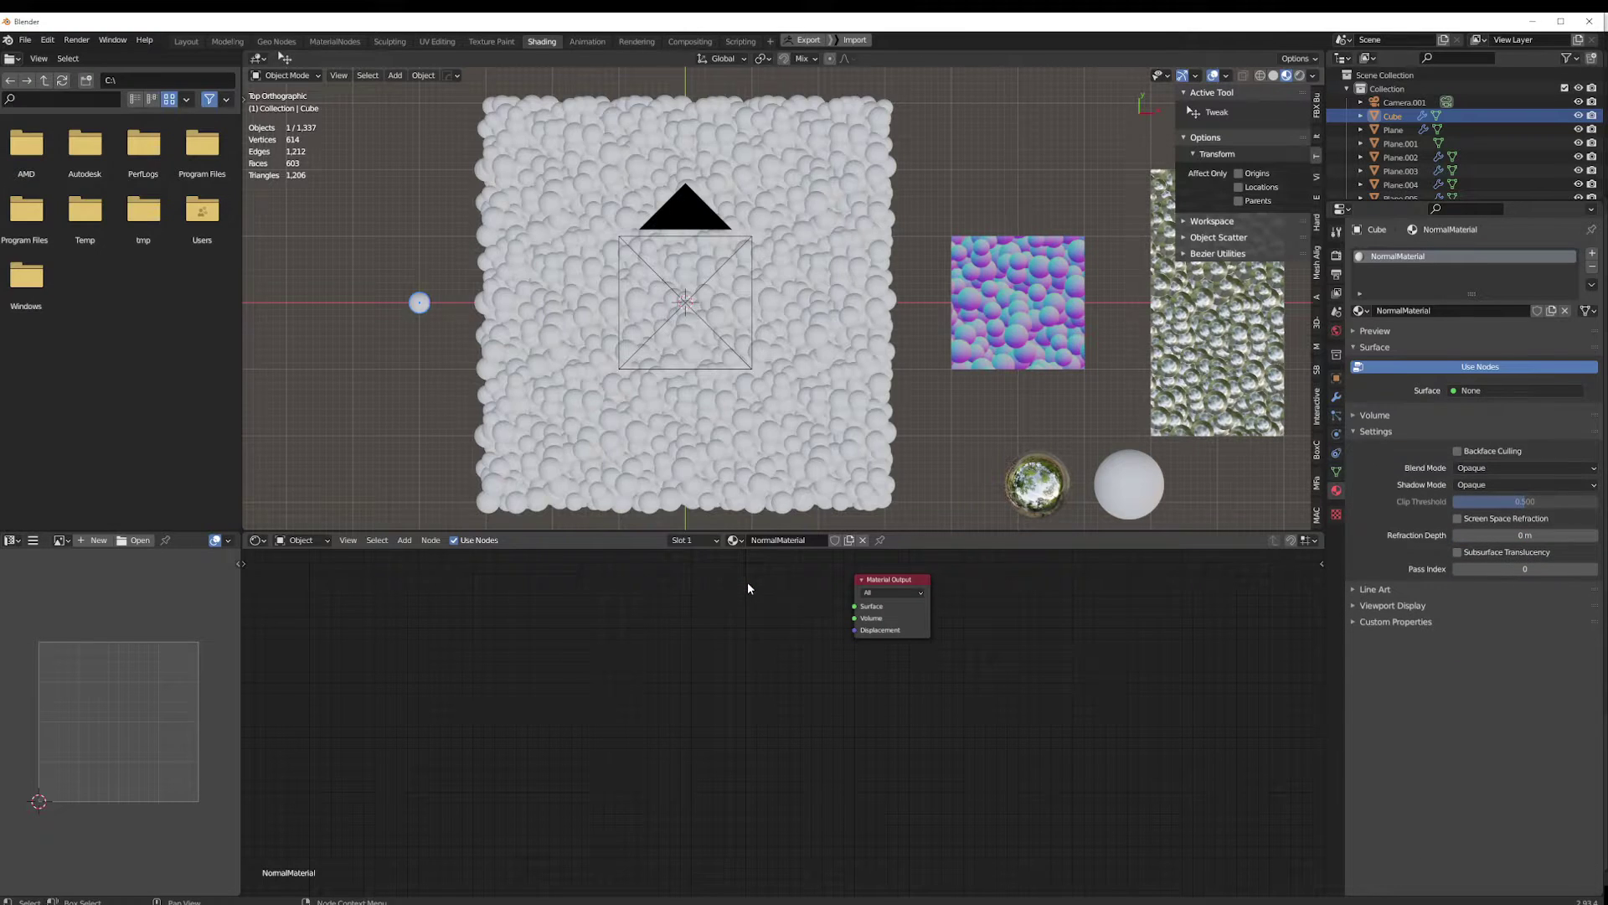
Add a Geometry node to NormalMaterial, placed well before the Material Output node
key(shift+a)
click(735, 616)
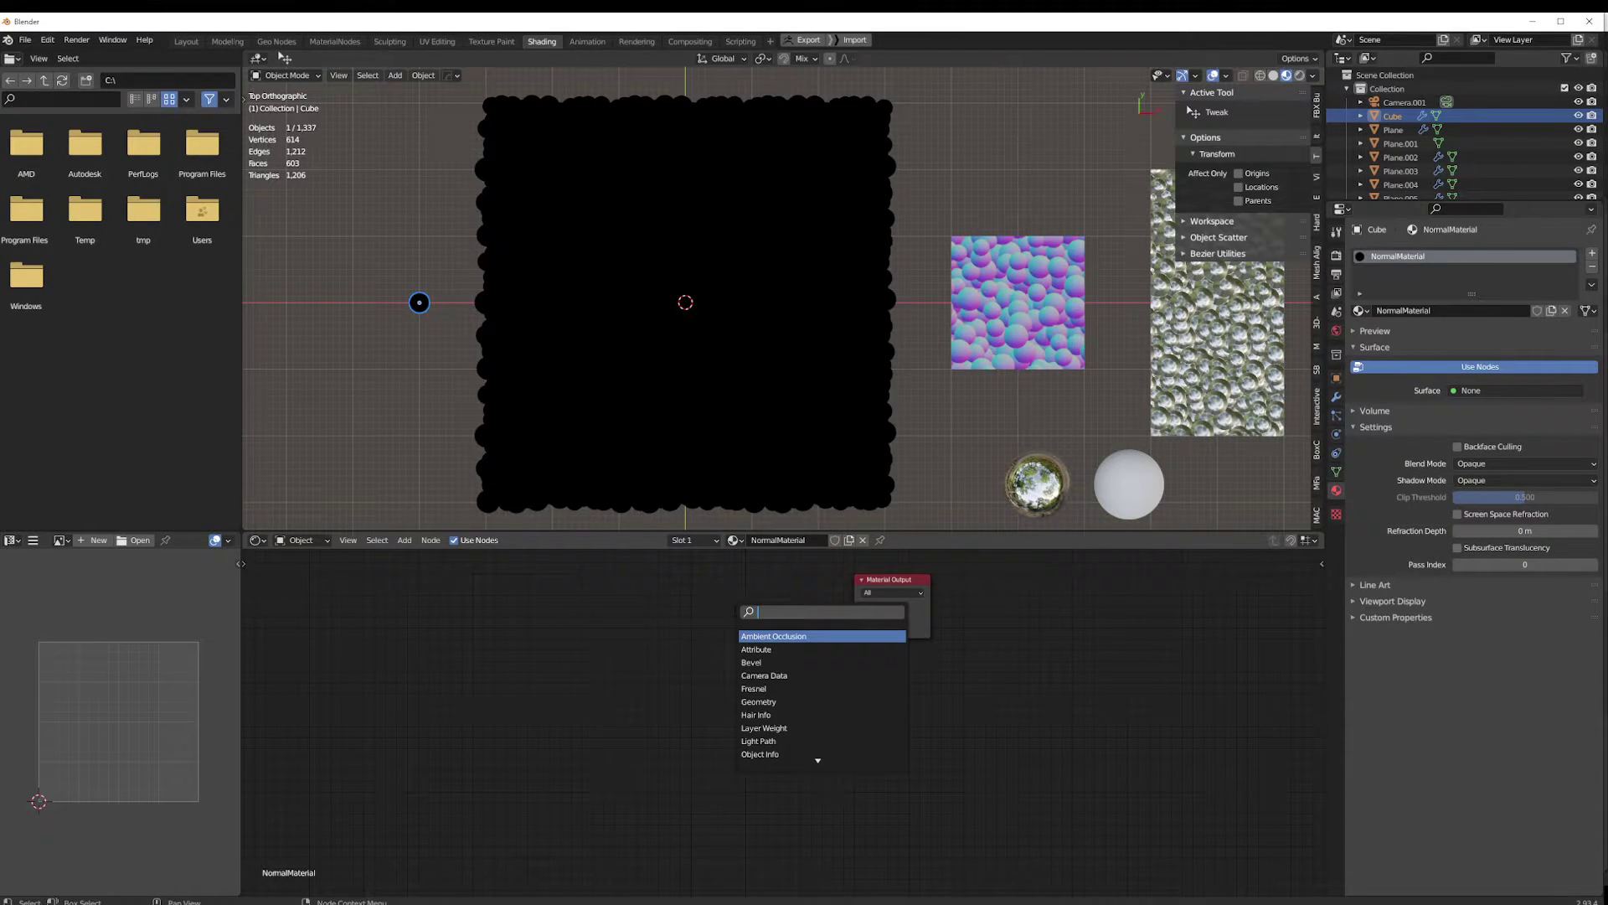
text(geom)
key(Return)
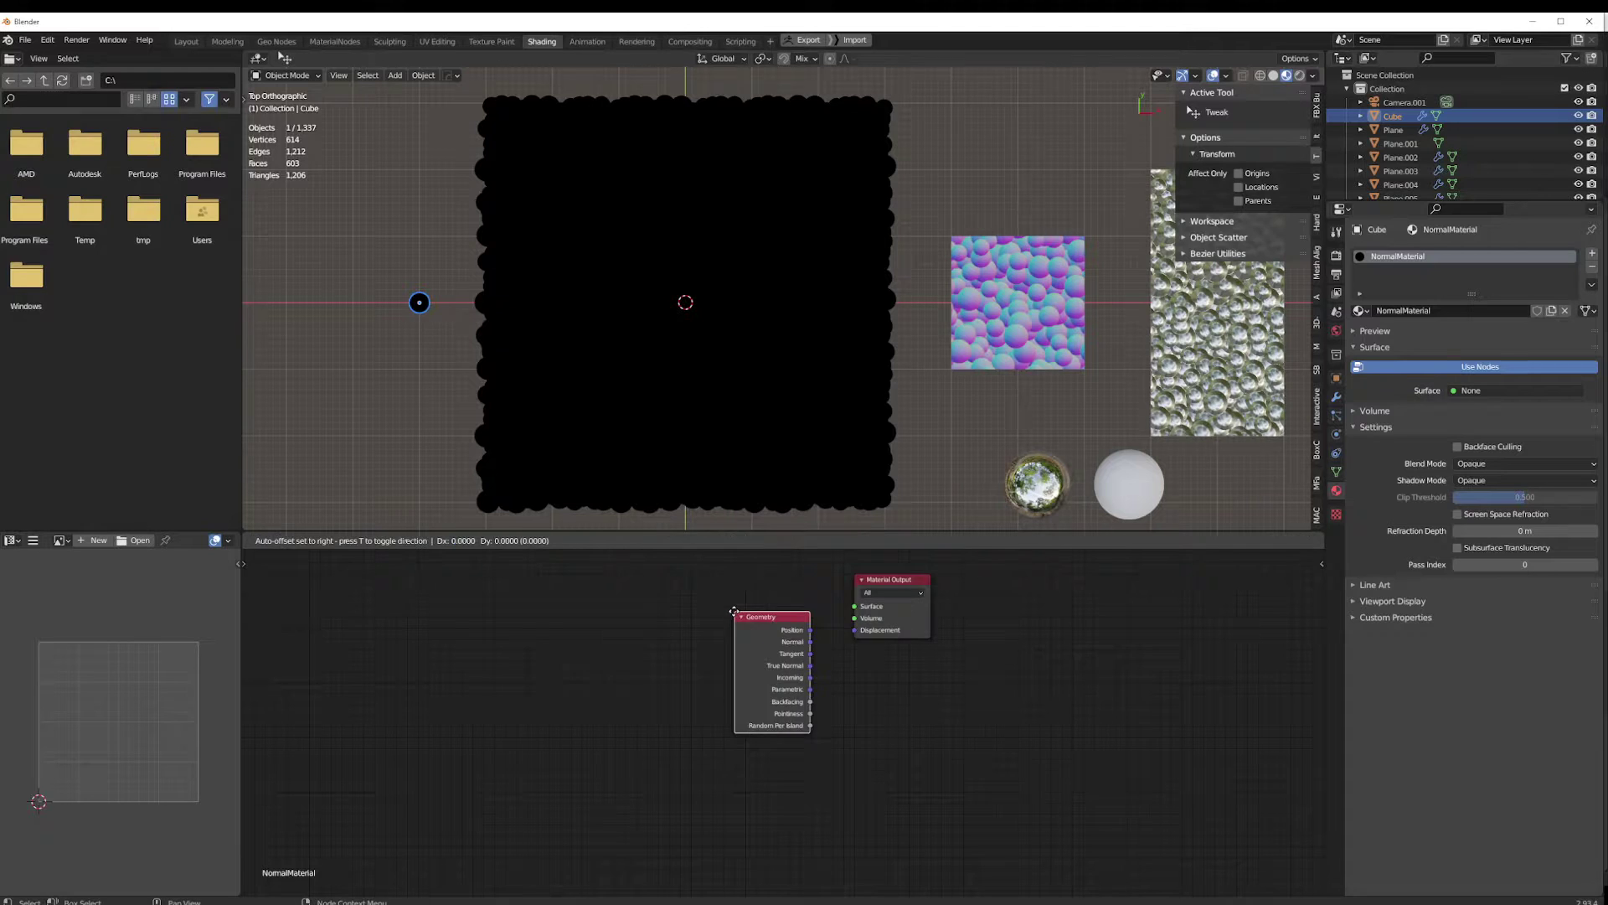
click(362, 632)
Connect the Geometry node's Normal output to the Material Output's Surface input and move the Geometry node level with the output
middle_drag(369, 637, 555, 630)
scroll(558, 632, up, 1)
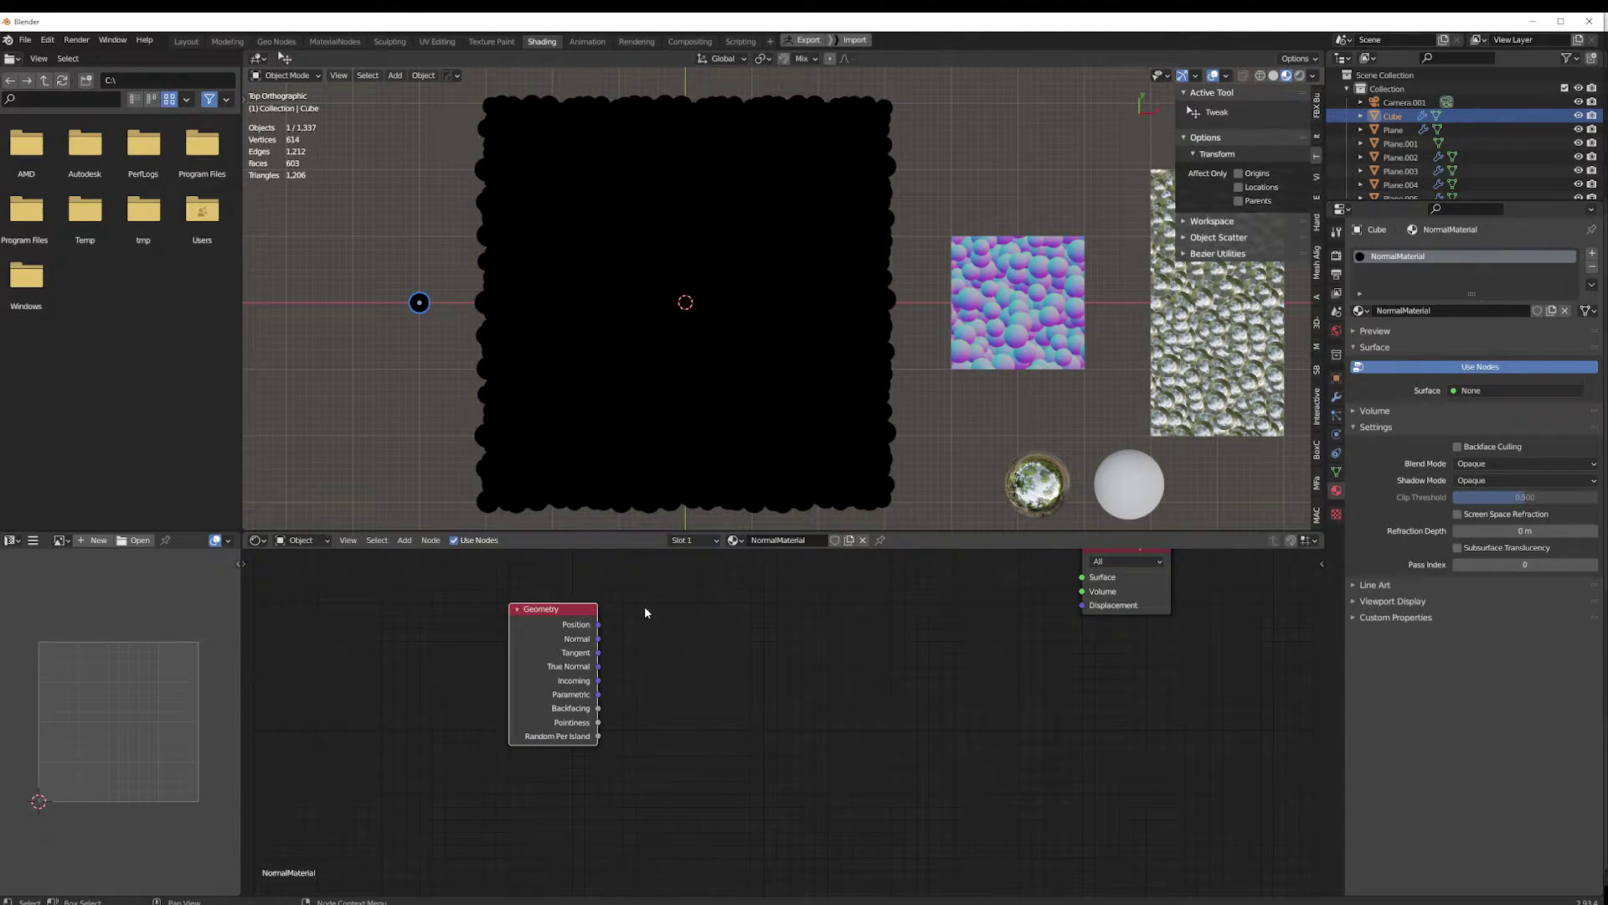
middle_drag(645, 606, 558, 701)
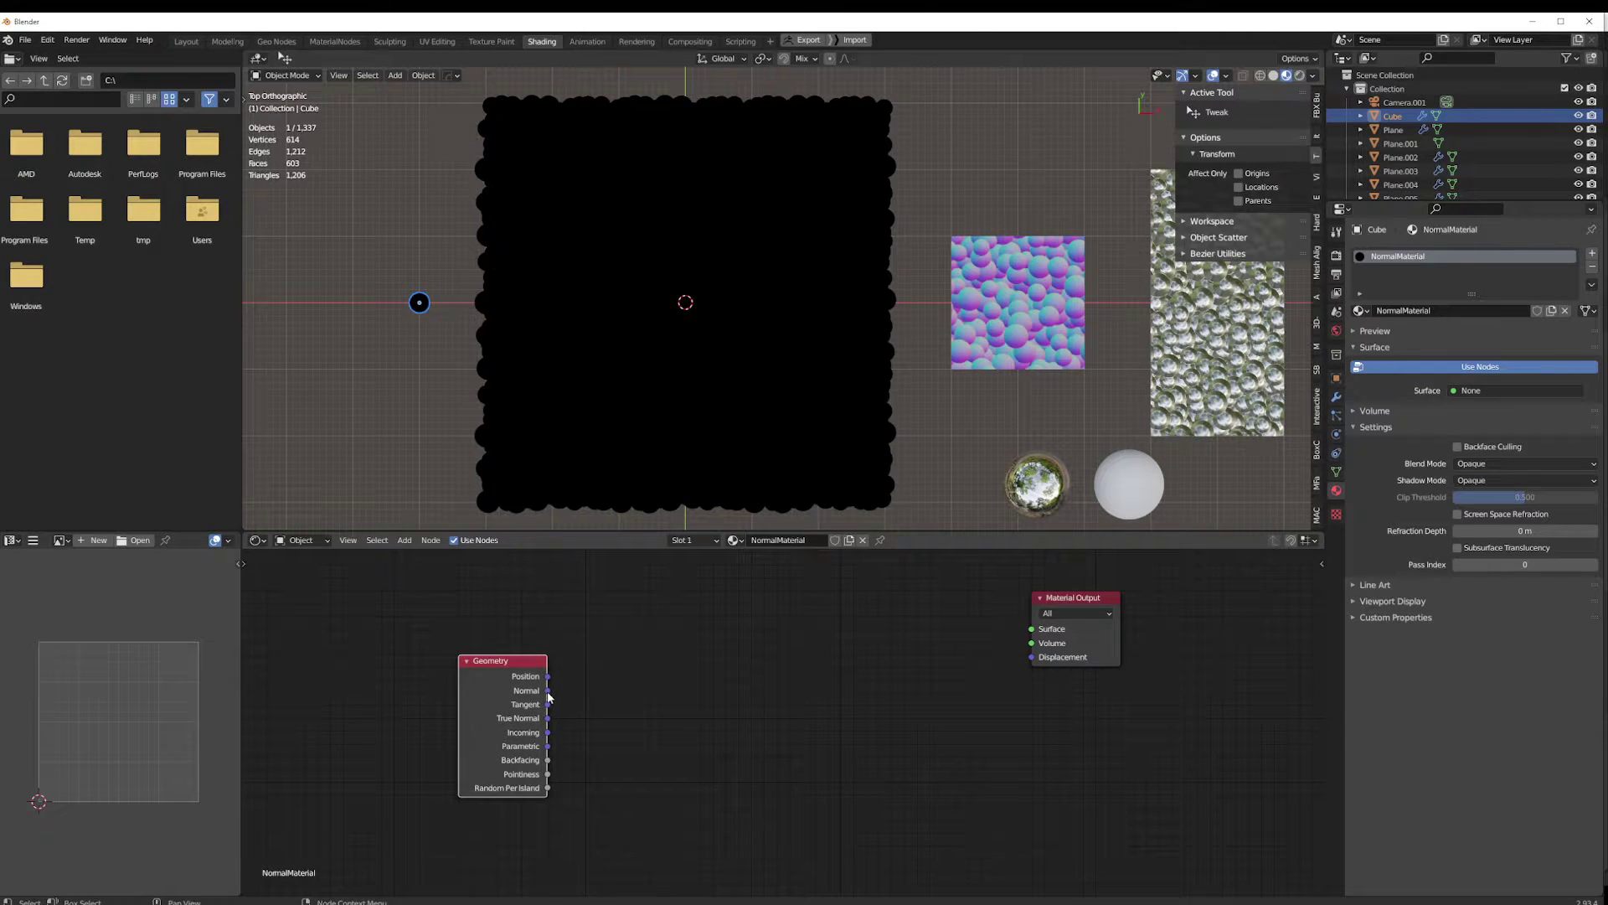
drag(548, 690, 1044, 630)
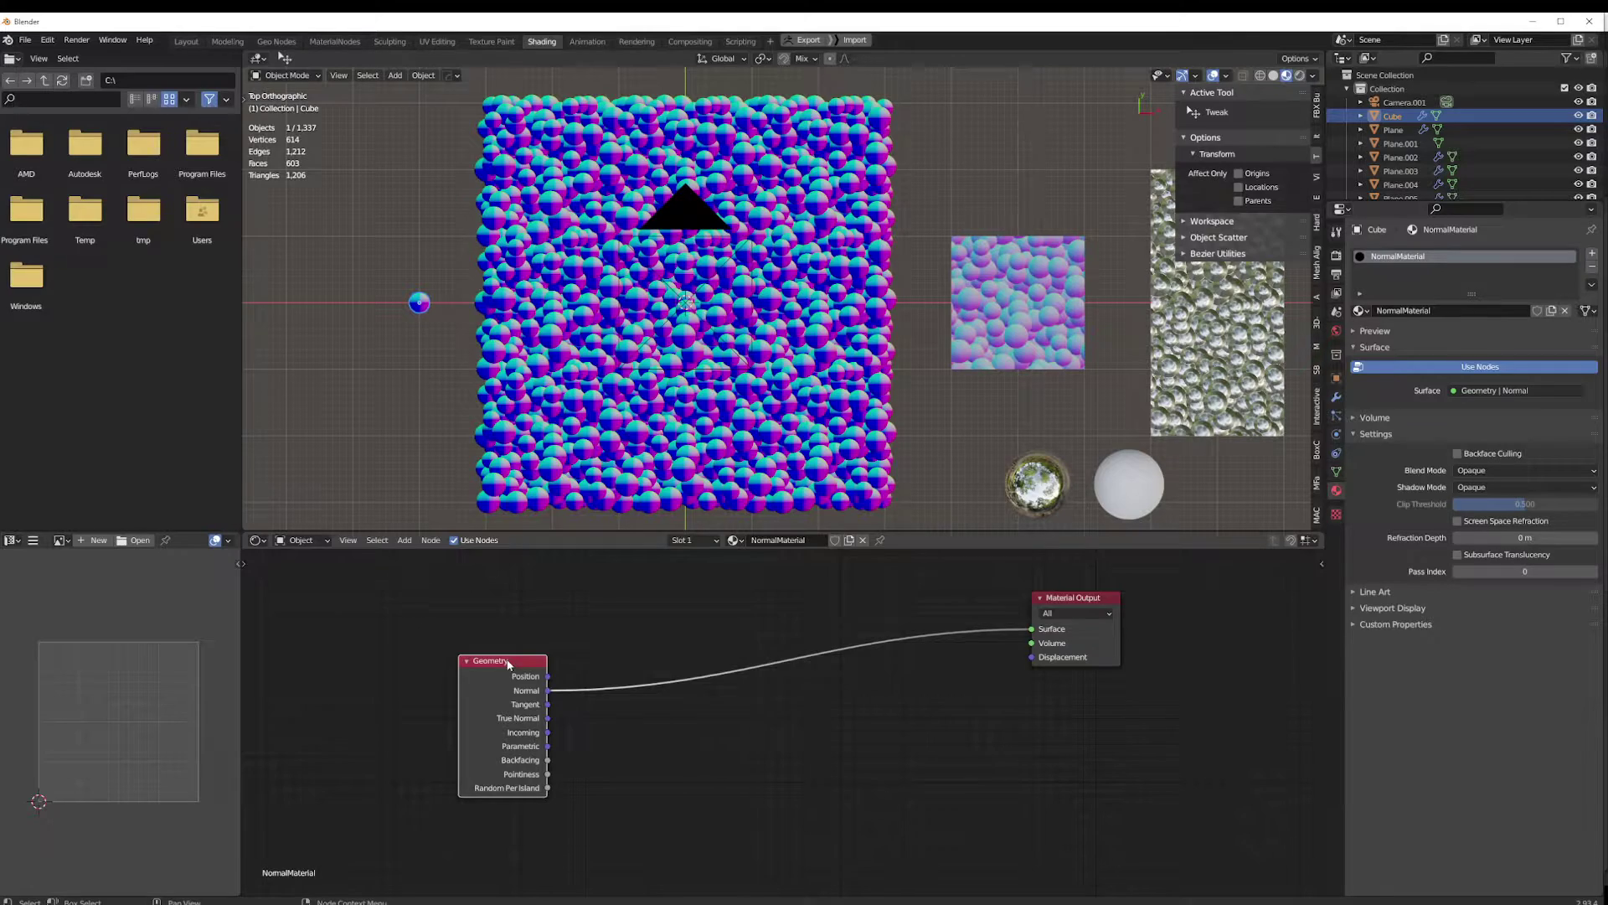
drag(507, 664, 508, 600)
scroll(725, 366, up, 3)
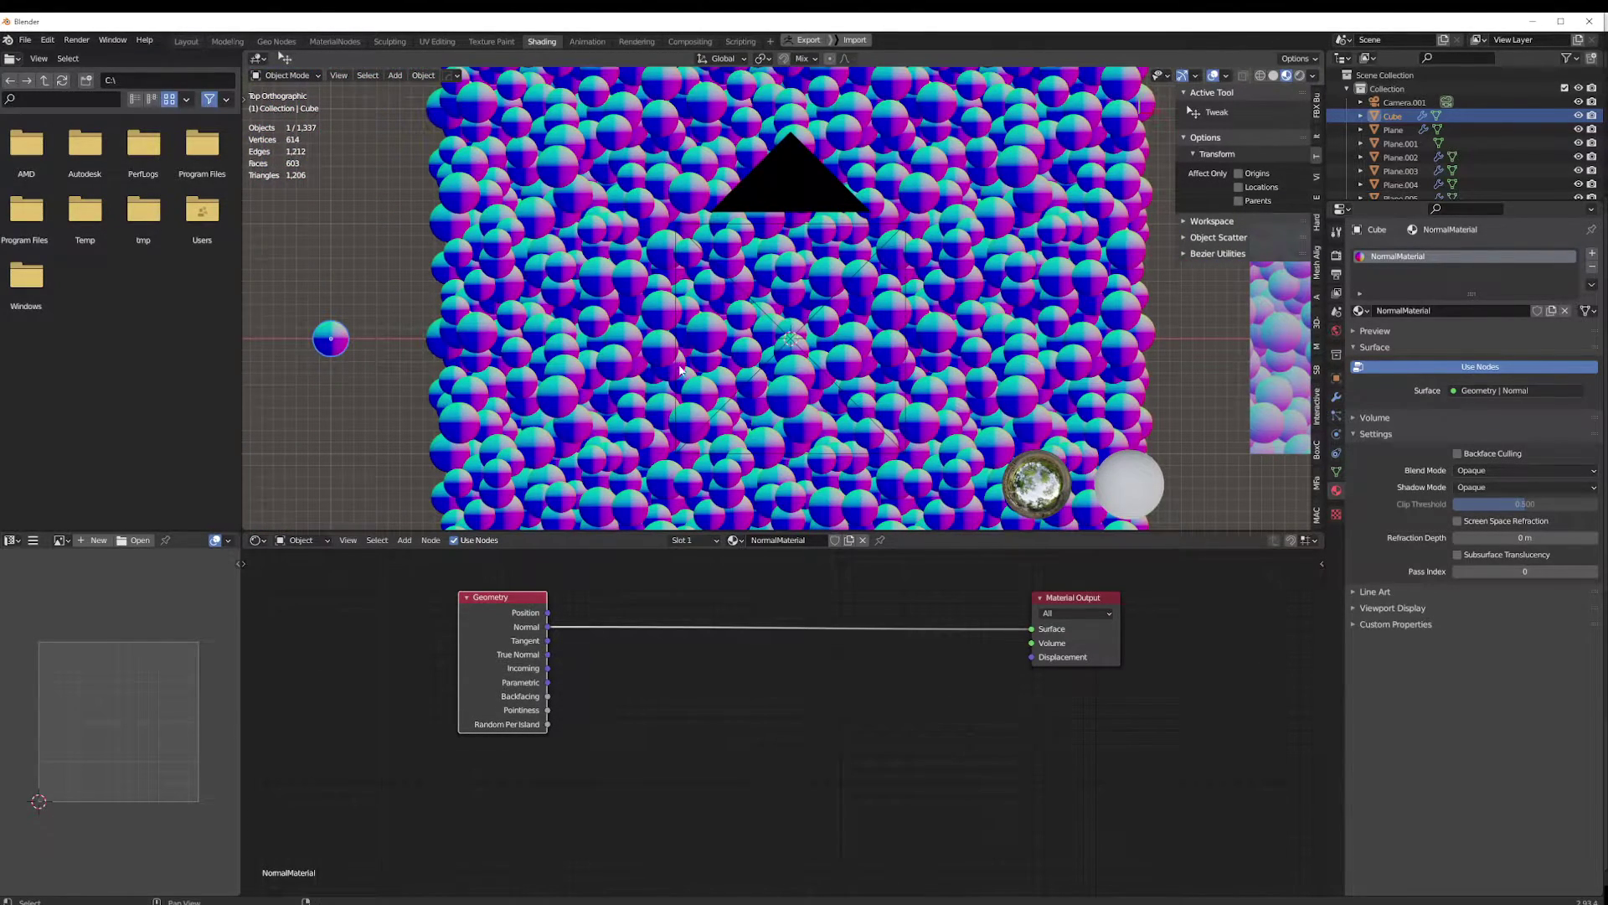
mouse_move(647, 363)
shift+middle_down()
mouse_move(656, 333)
mouse_move(631, 362)
shift+middle_up()
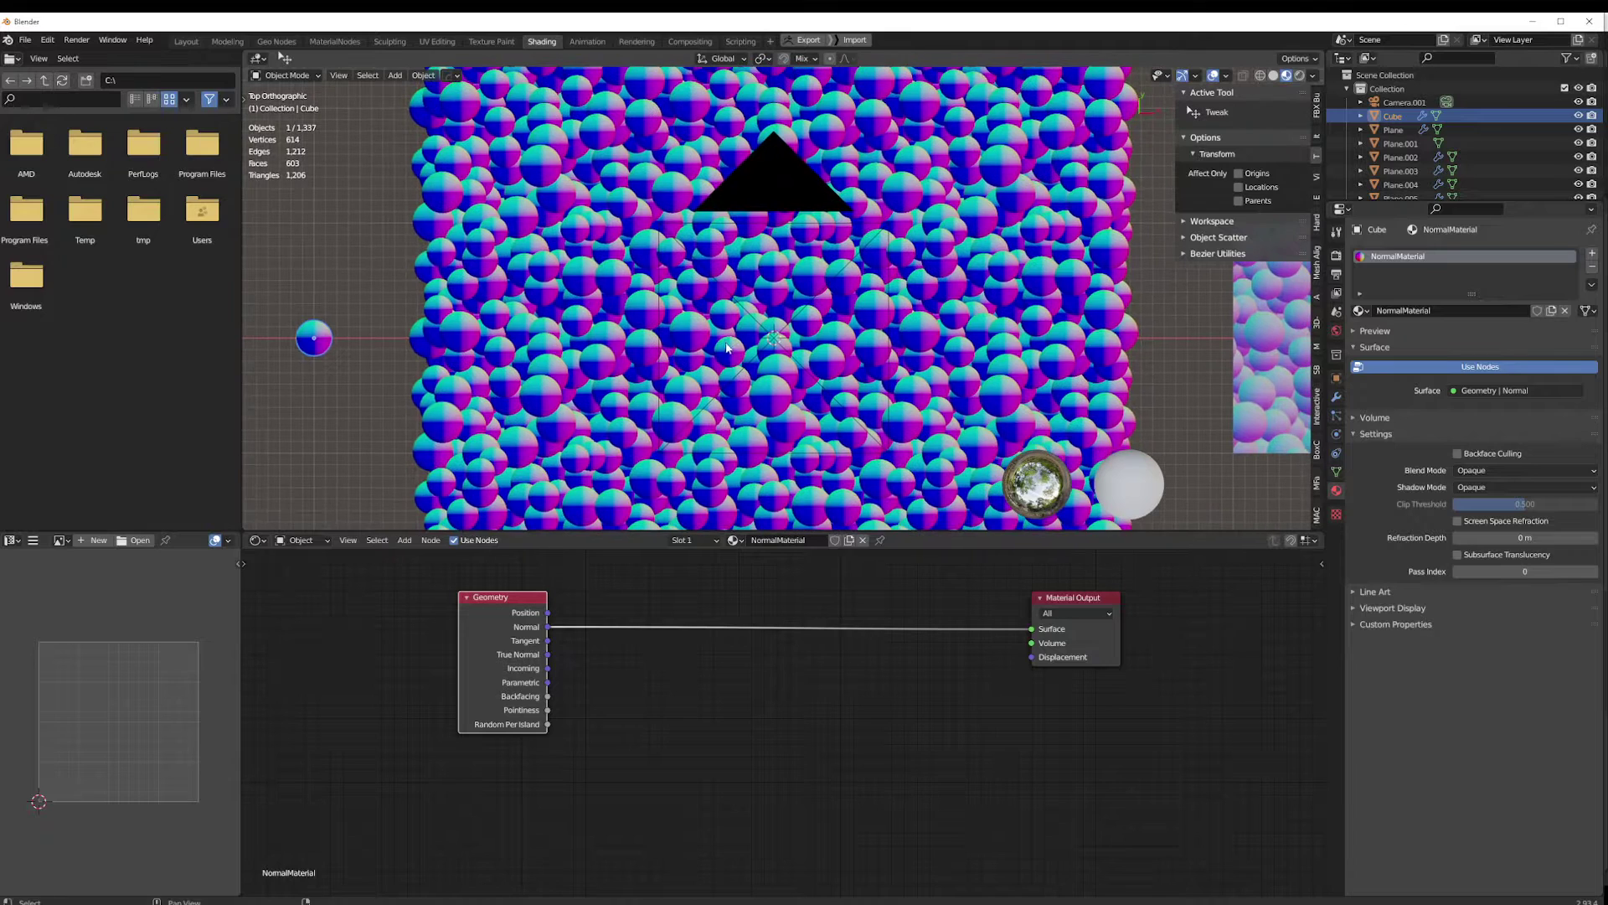
Insert a Vector Math node set to Add into the link between the Geometry and Material Output nodes
key(shift+a)
click(595, 586)
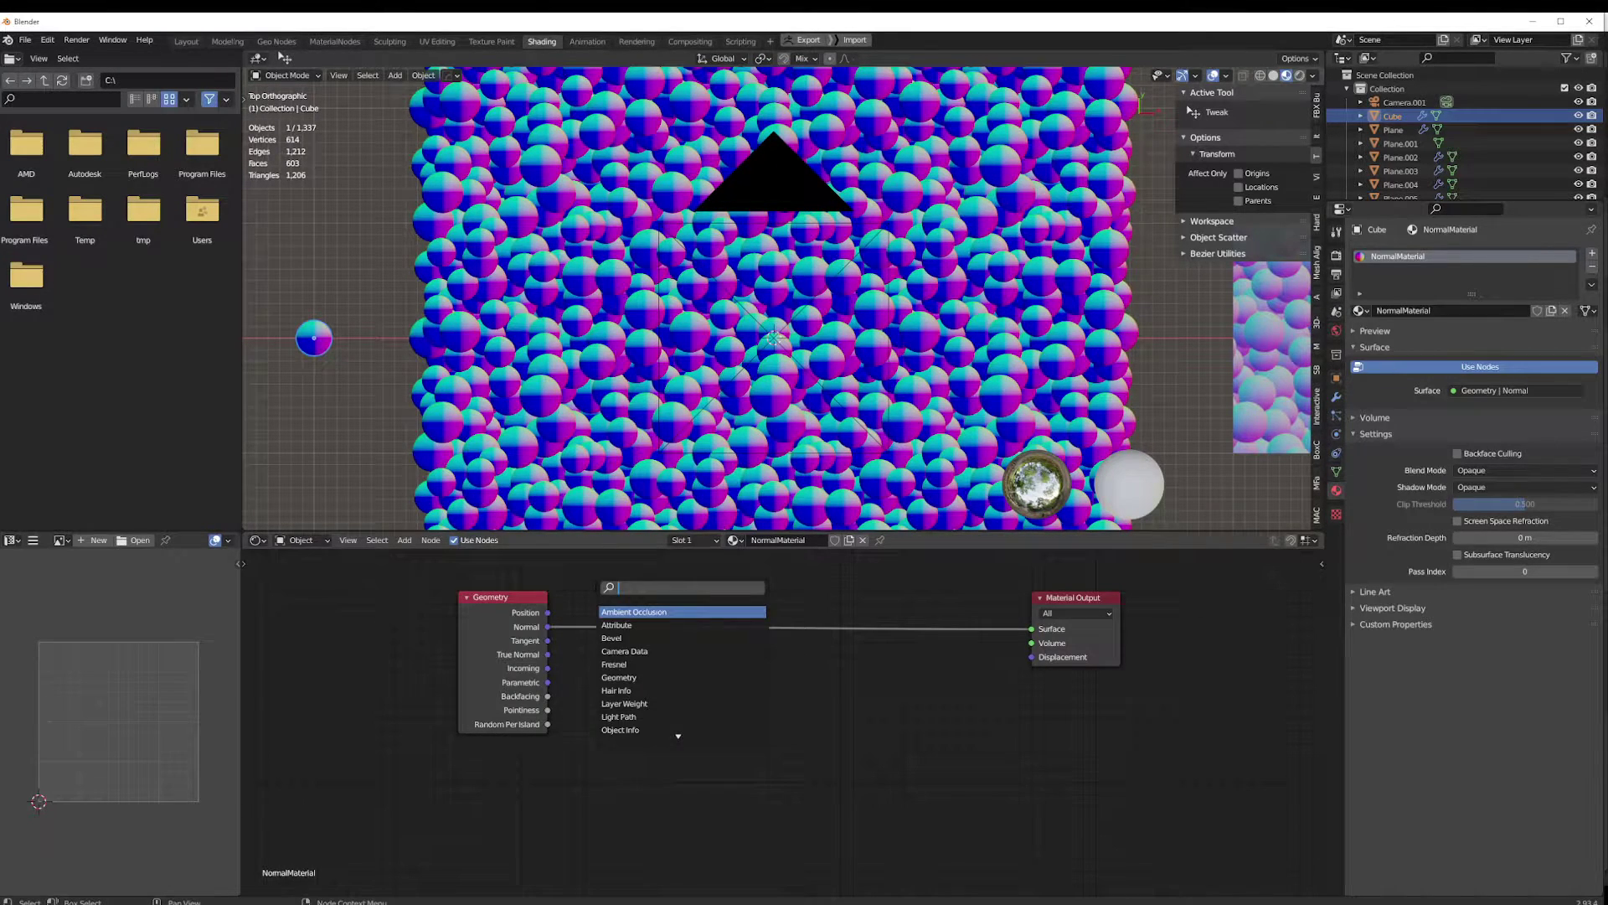
text(vector m)
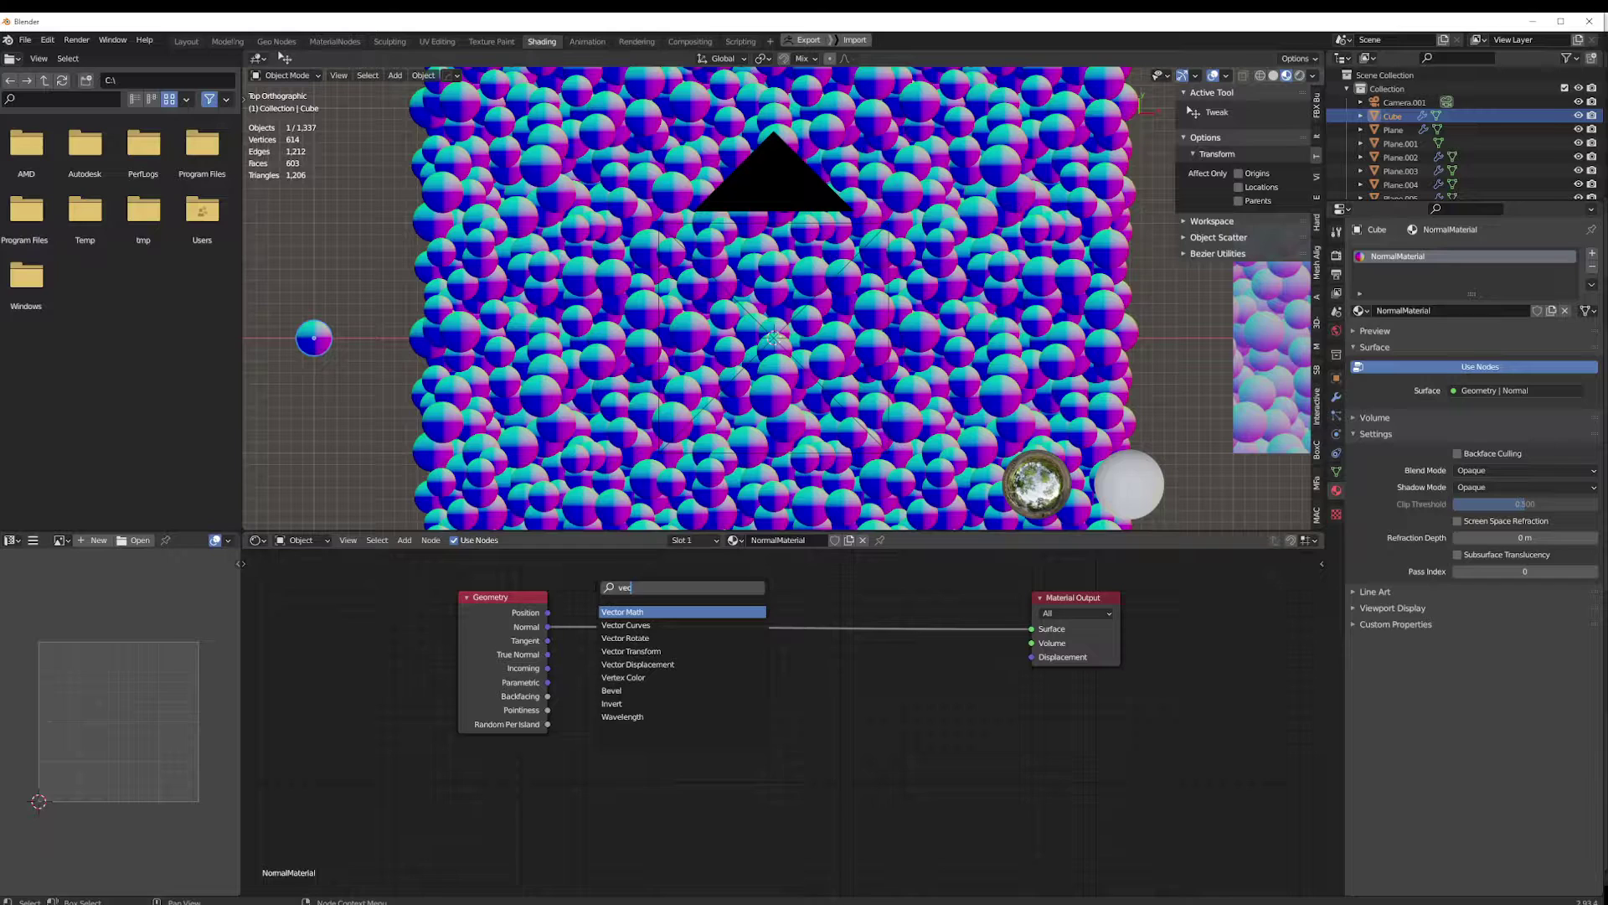
key(Return)
click(595, 587)
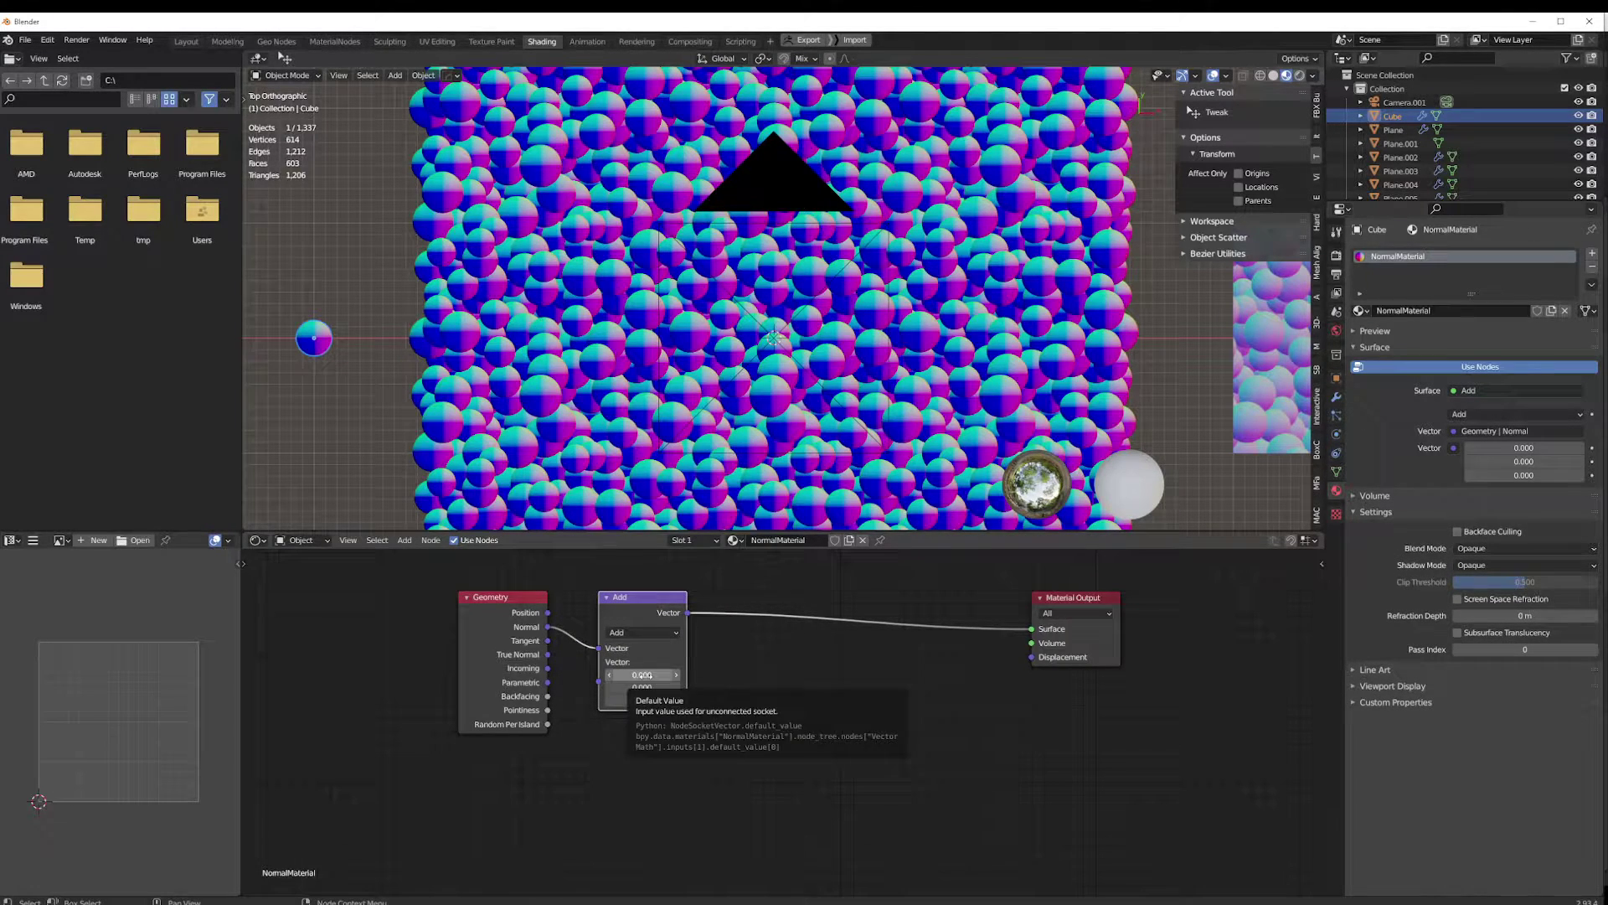
Set all three components of the Add node's second vector to 1
drag(642, 674, 641, 700)
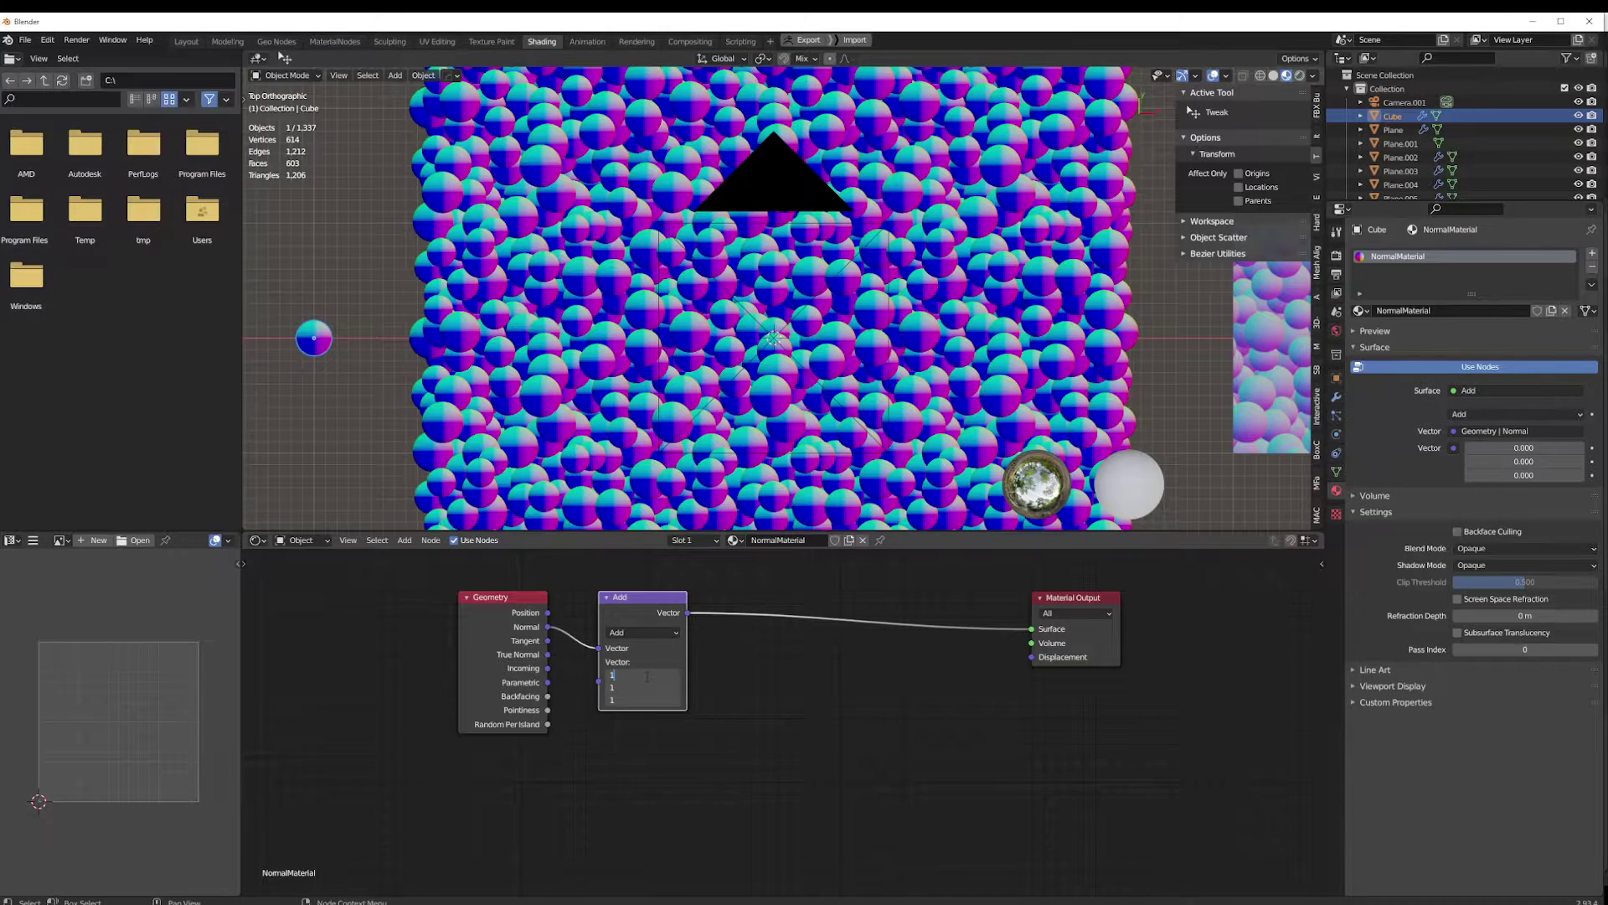
text(1)
key(Return)
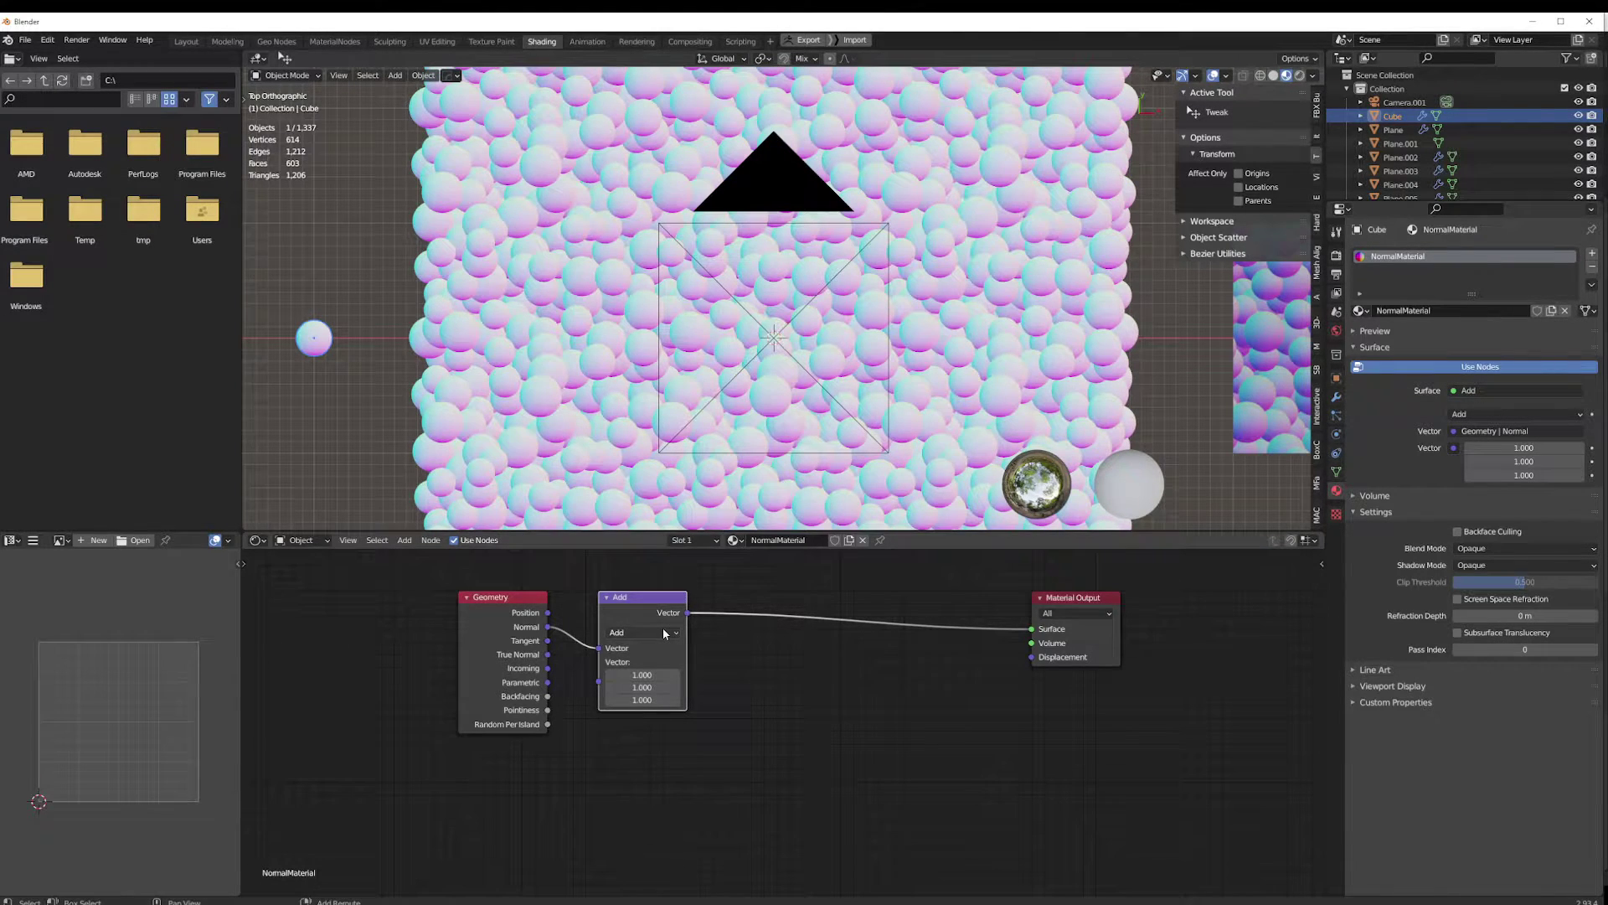
Duplicate the Add node into the link after it and change the copy to a Scale operation with a scale of 0.5
key(shift+d)
click(774, 631)
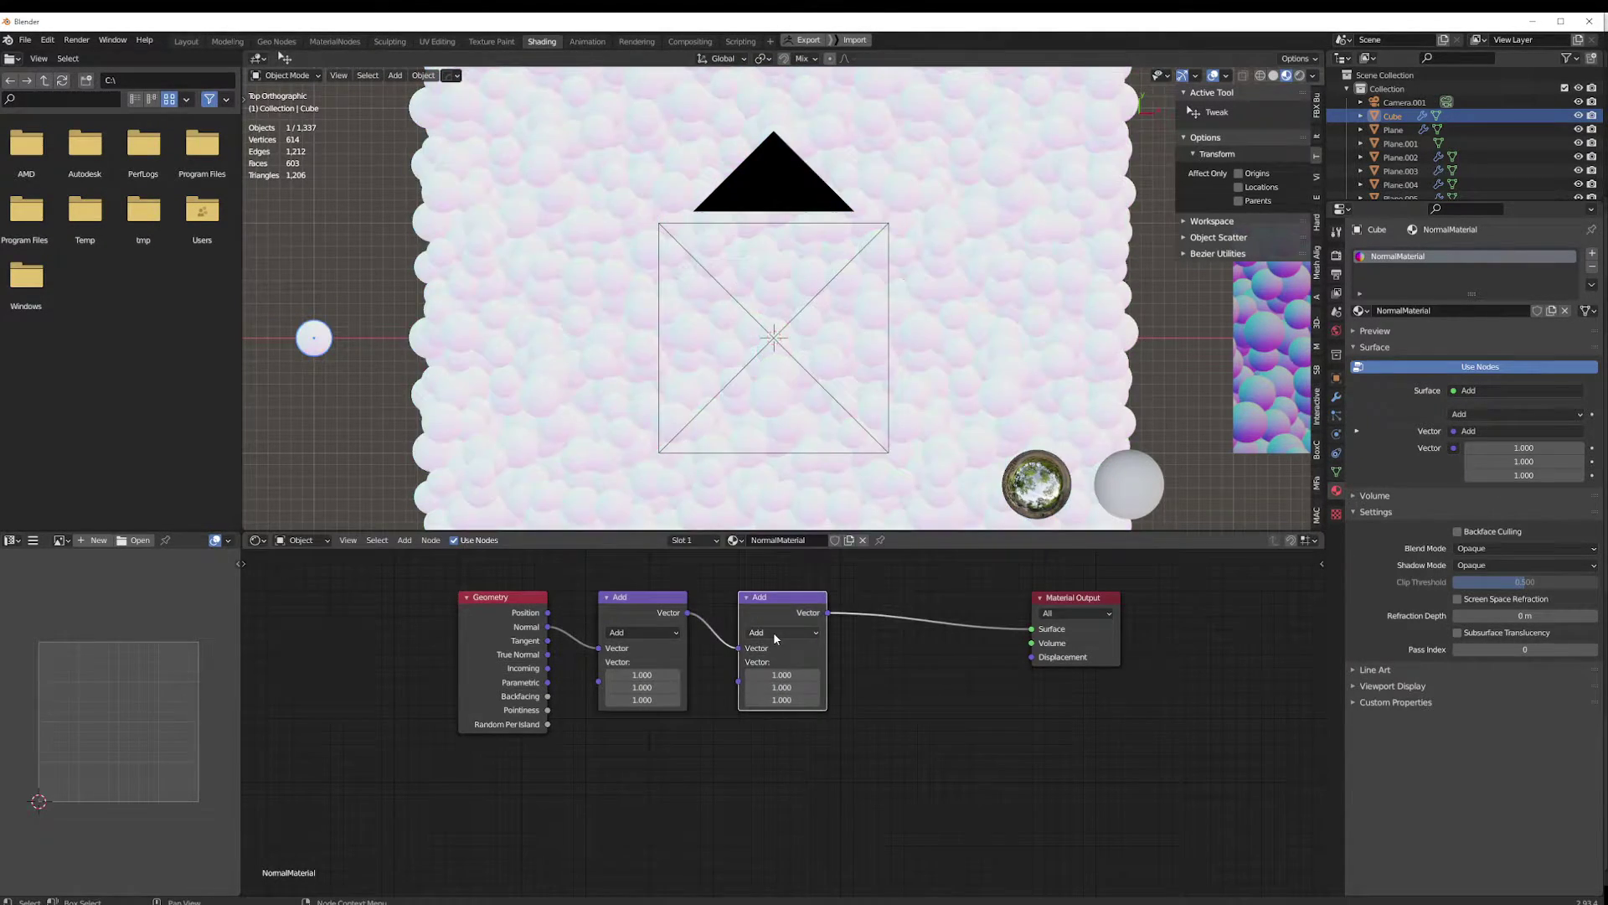
click(784, 633)
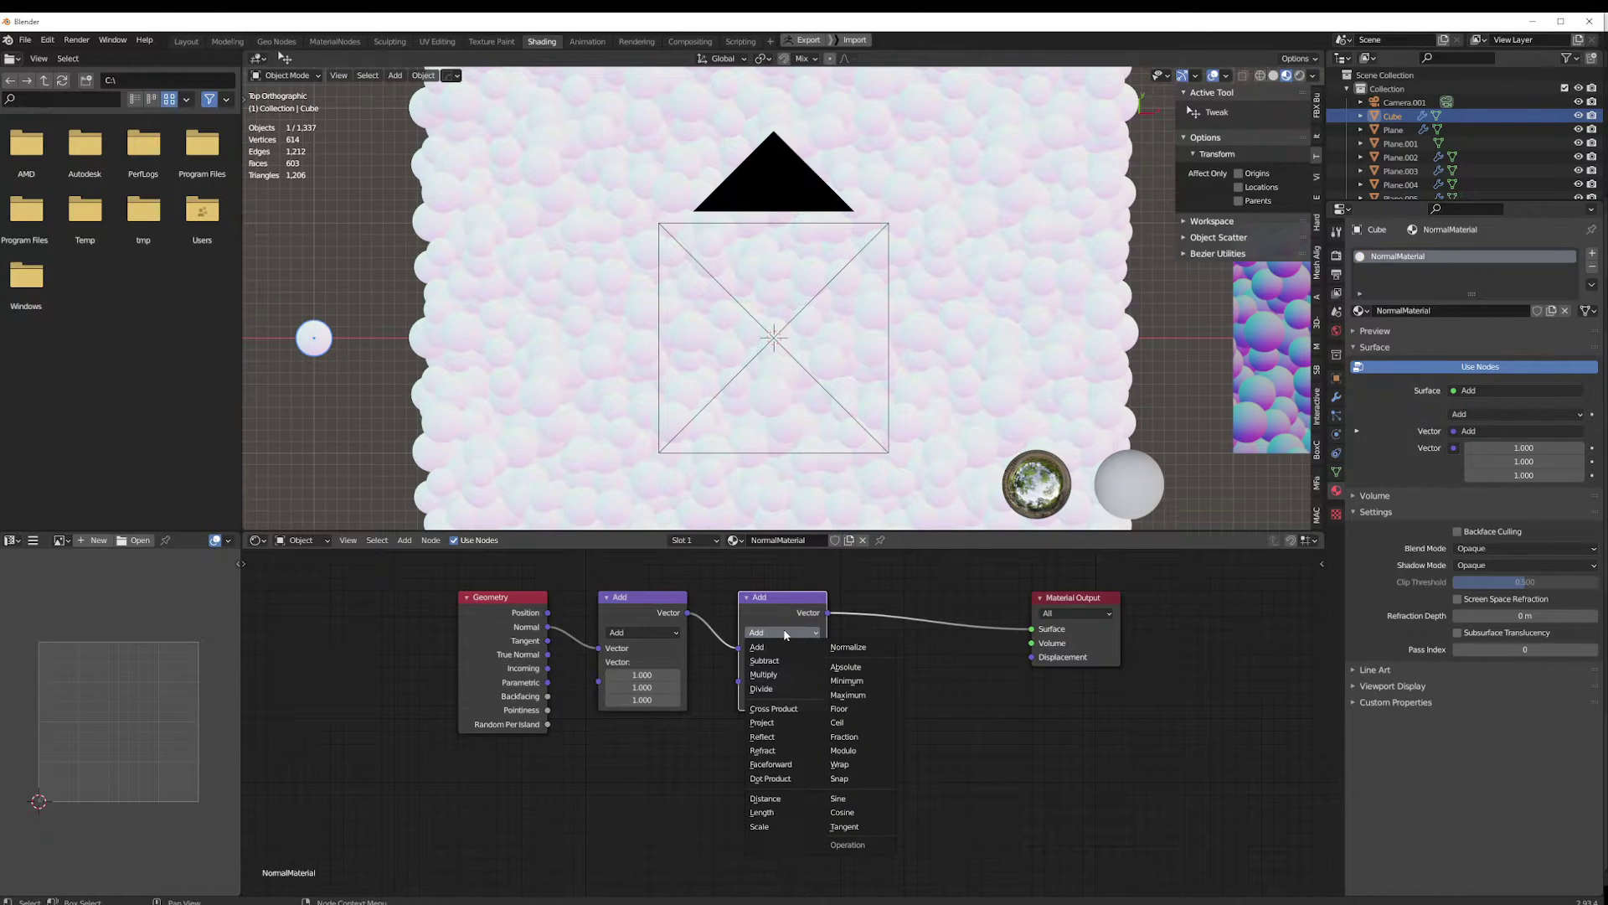
click(783, 632)
click(784, 828)
click(779, 661)
text(.5)
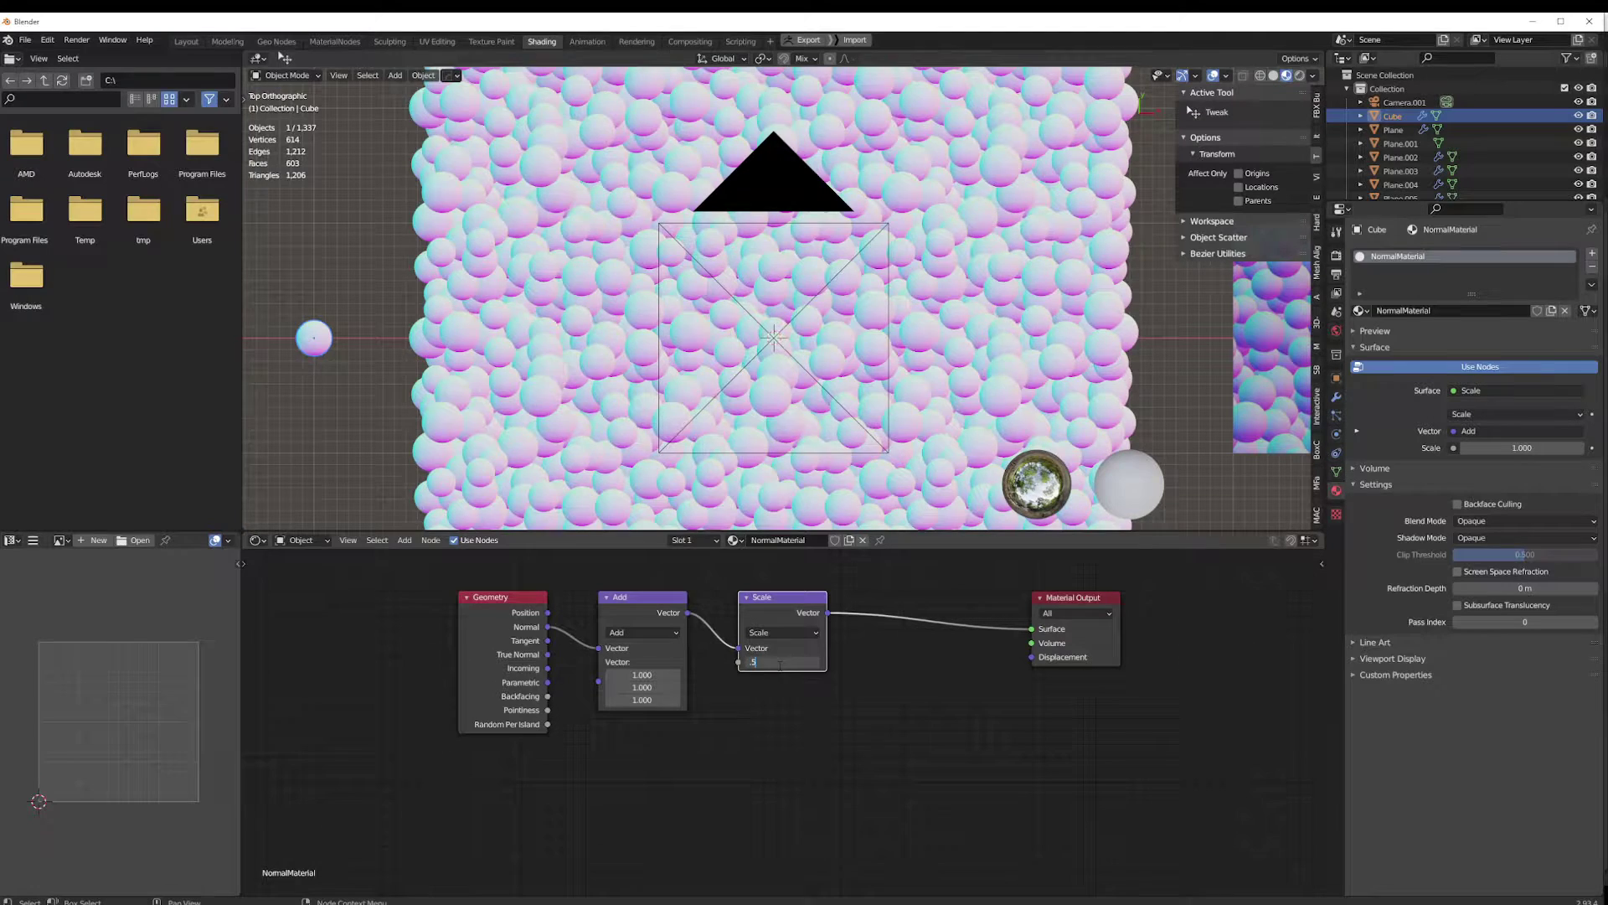
key(Return)
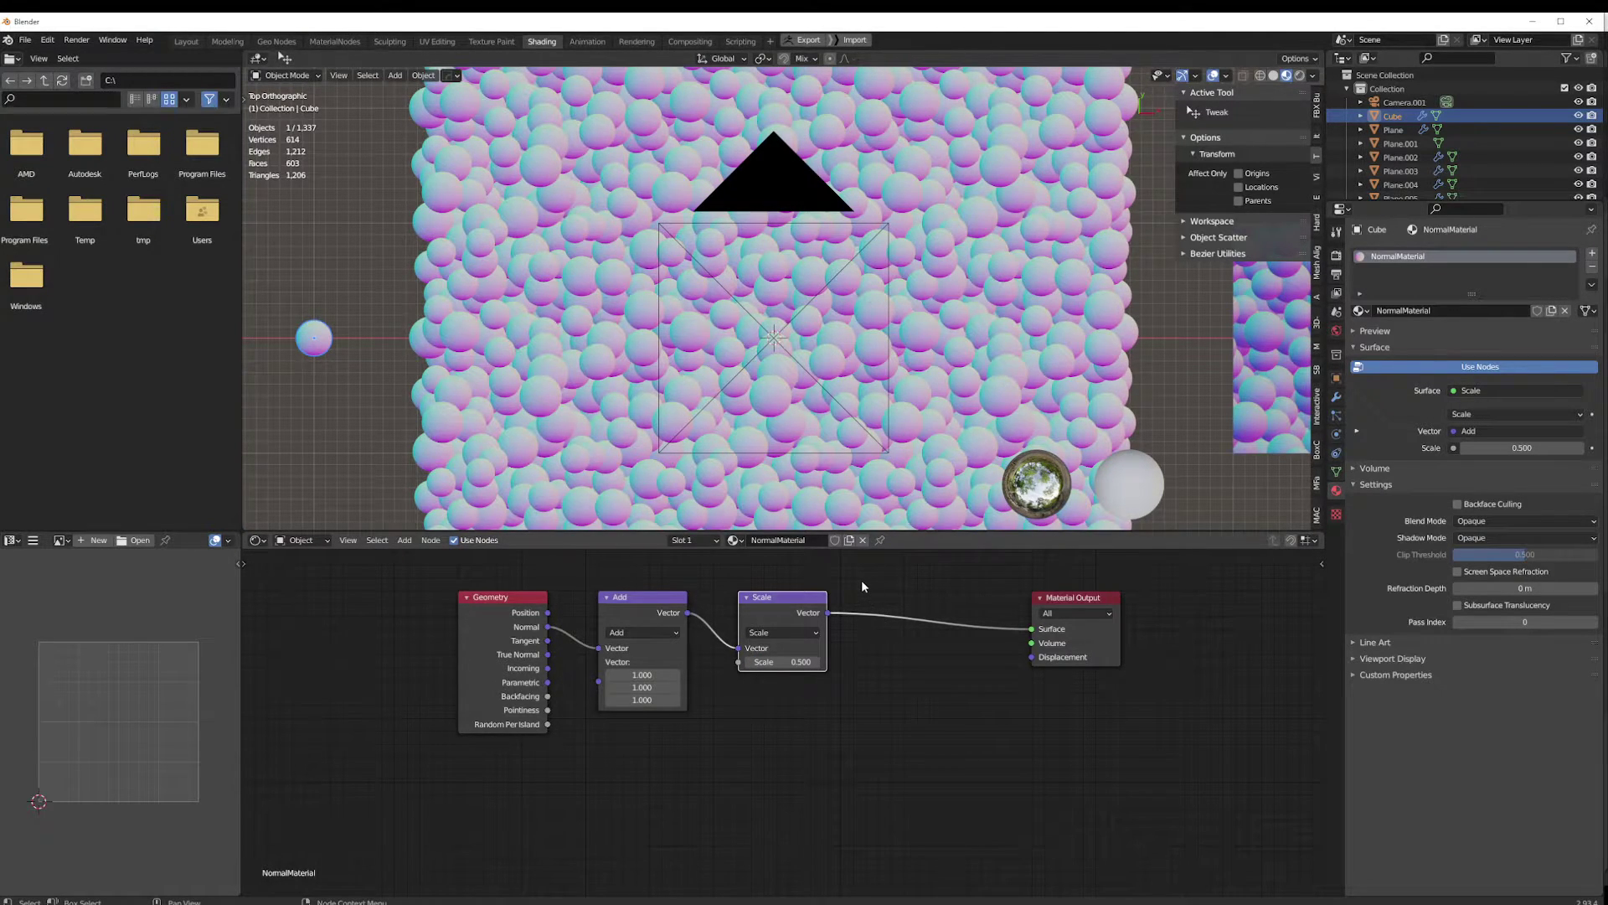
Look through the orthographic camera and examine the framed area of the sphere scatter
key(alt+a)
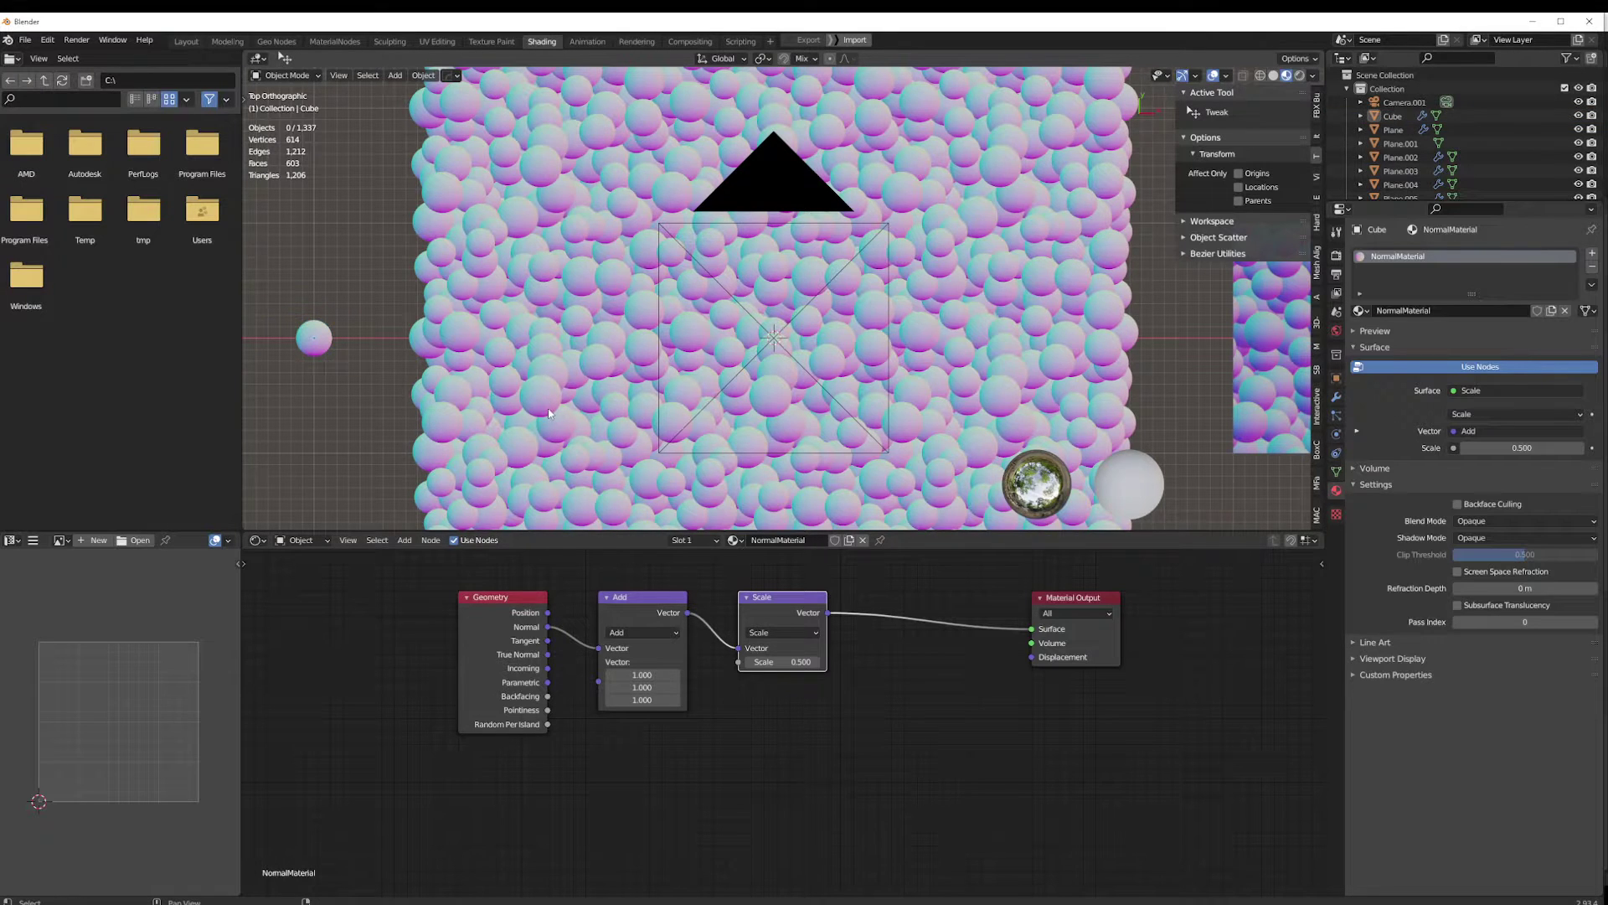
mouse_move(596, 400)
shift+middle_down()
mouse_move(677, 397)
mouse_move(541, 380)
mouse_move(552, 417)
mouse_move(562, 394)
mouse_move(616, 376)
shift+middle_up()
scroll(569, 394, up, 1)
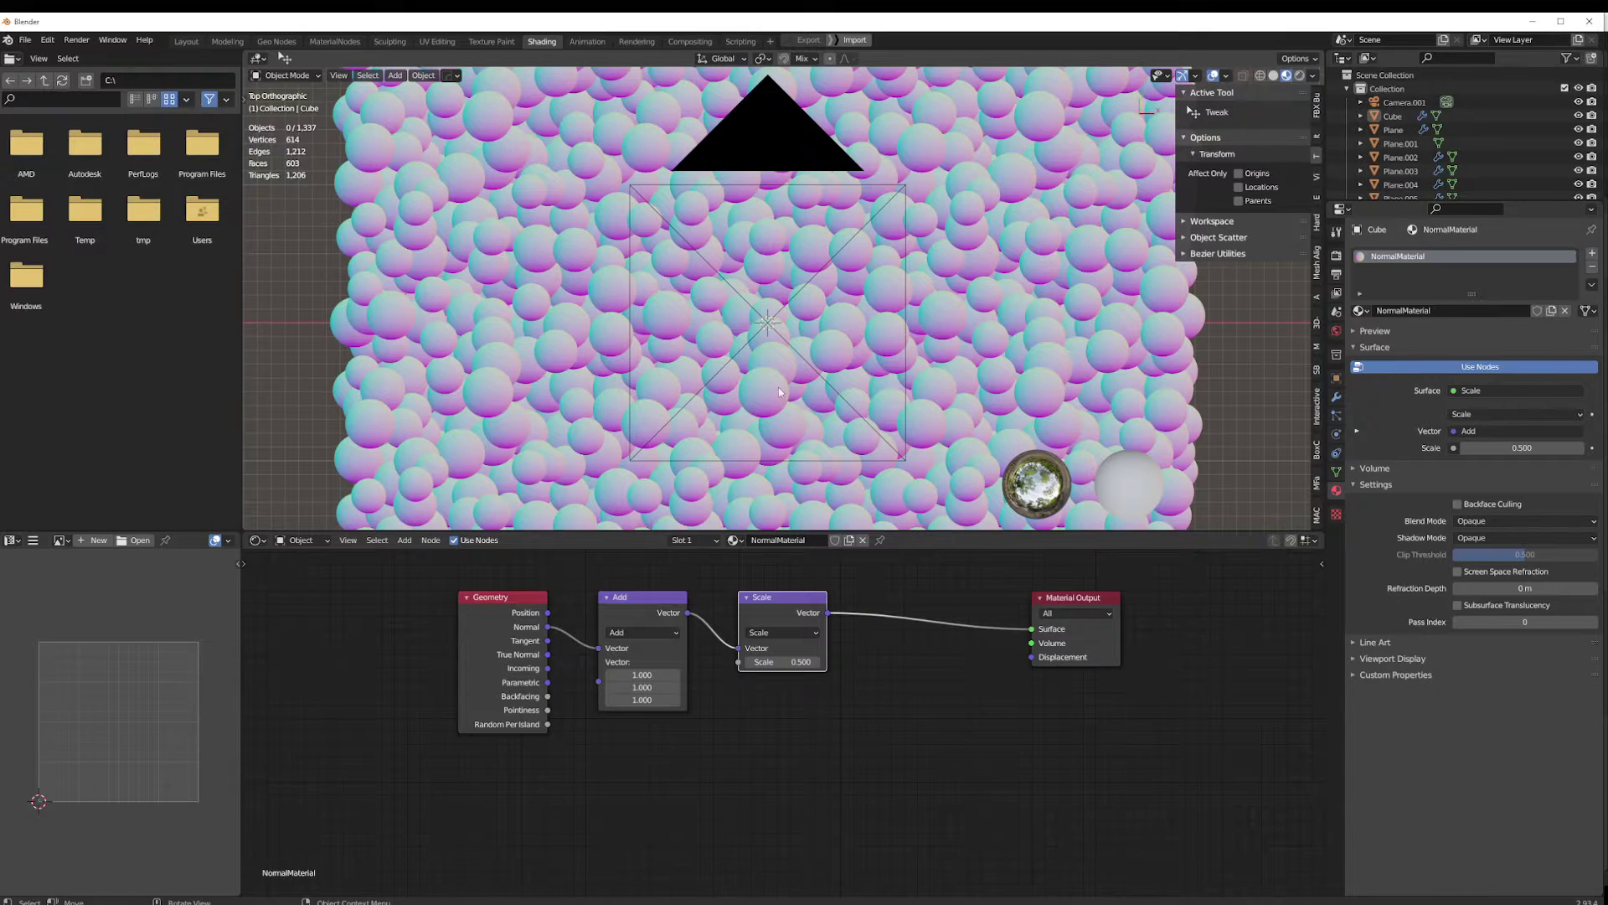
mouse_move(872, 322)
shift+middle_down()
mouse_move(751, 327)
mouse_move(895, 318)
mouse_move(852, 310)
shift+middle_up()
click(788, 315)
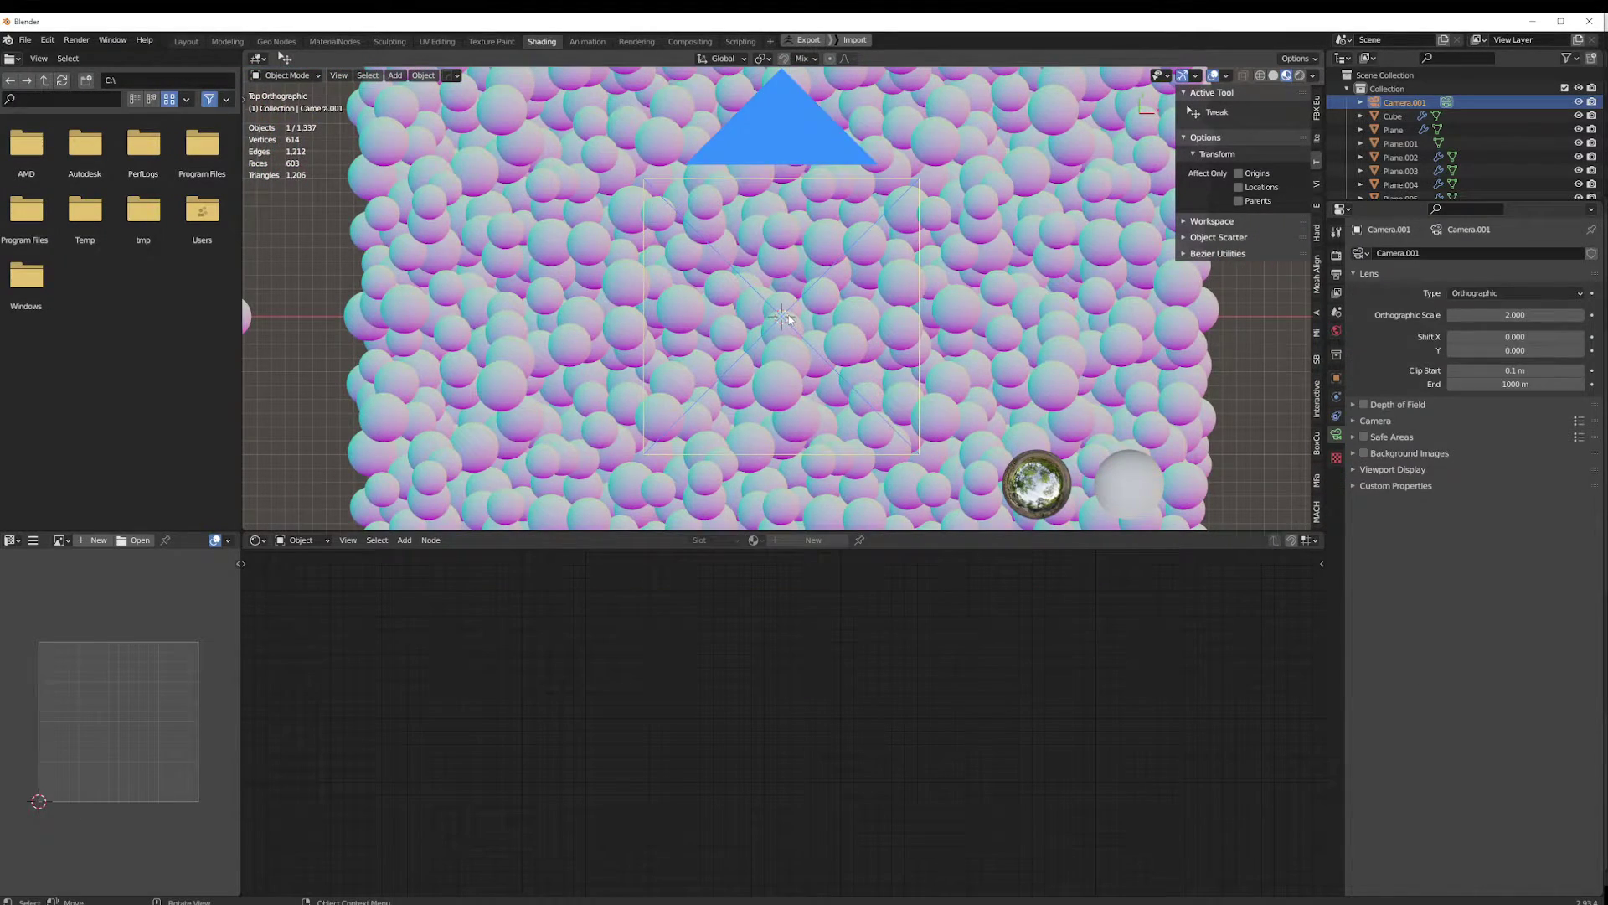
key(KP_0)
scroll(789, 314, down, 3)
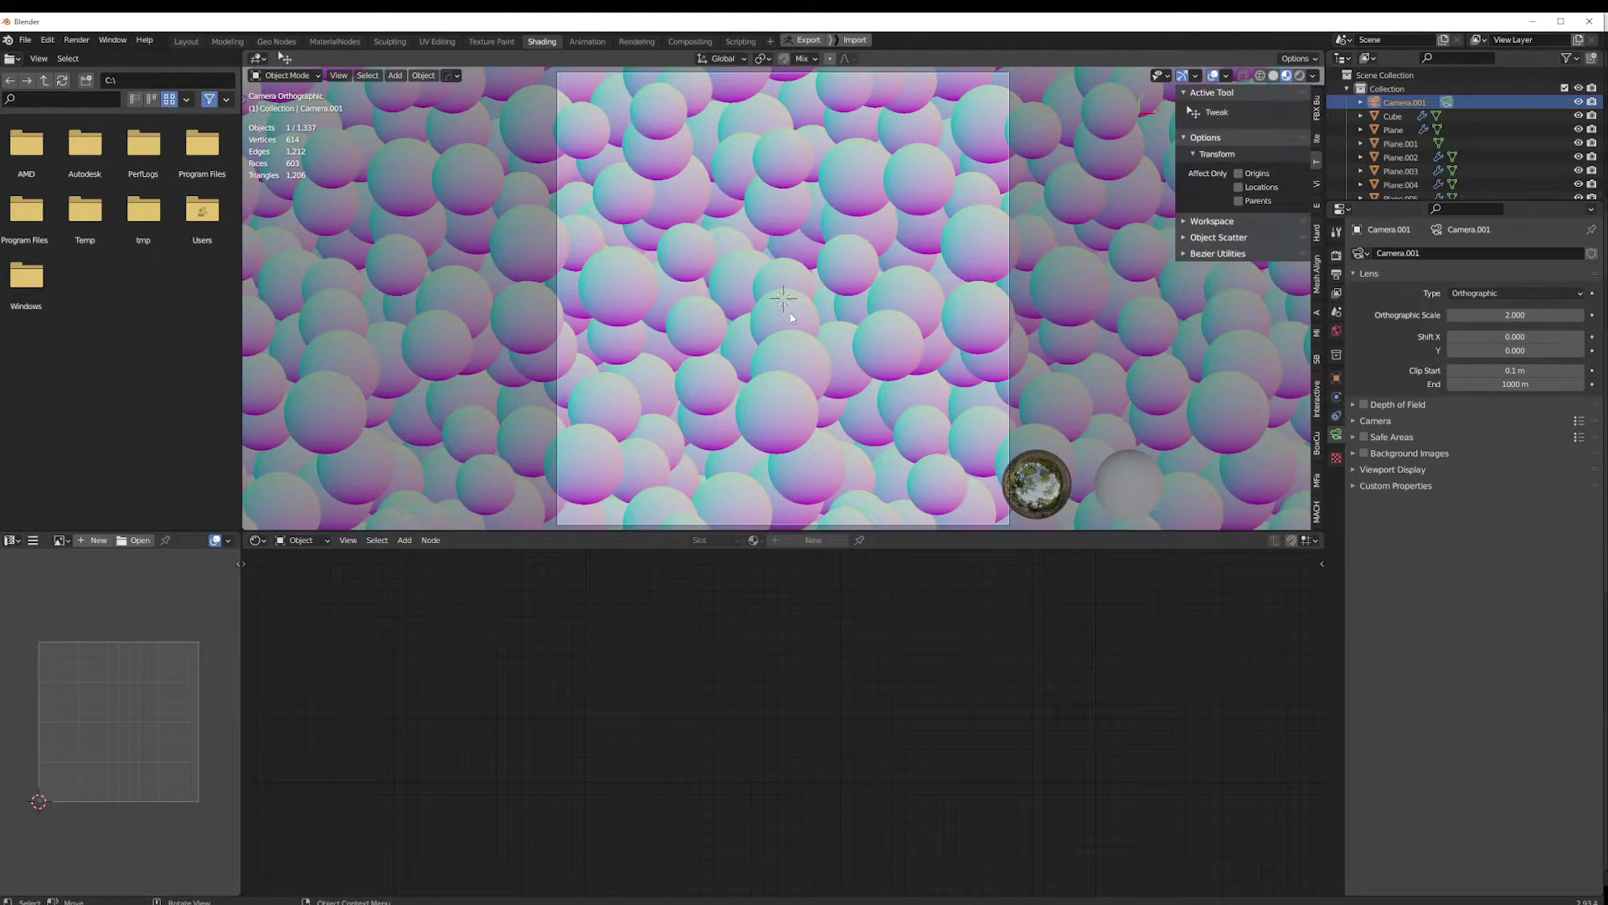
key(alt+a)
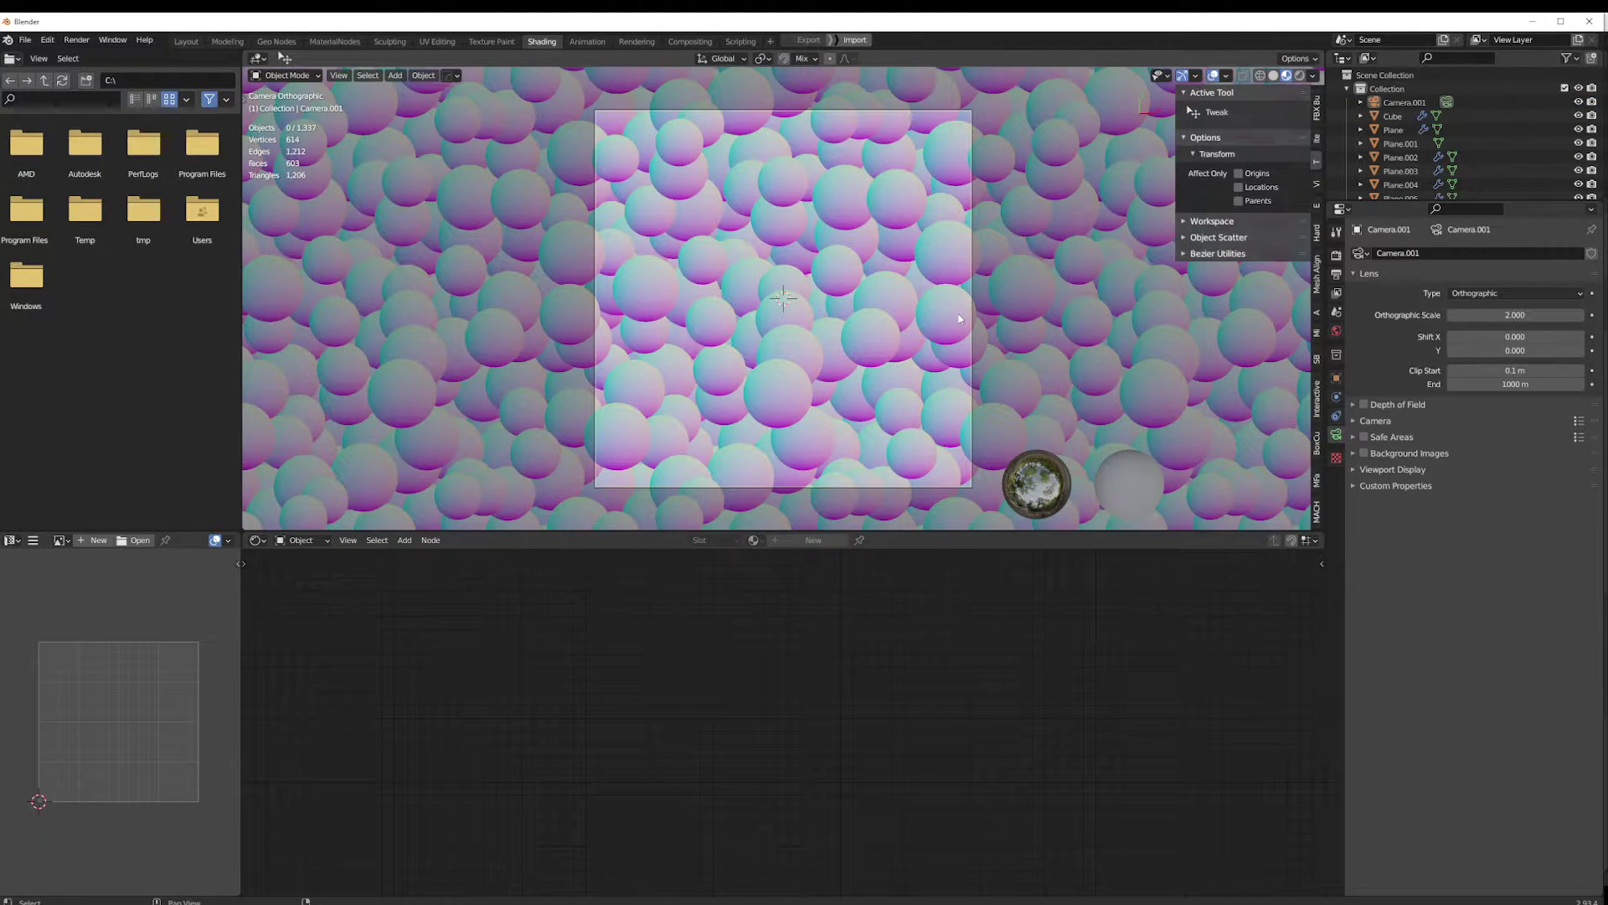
shift+middle_drag(960, 319, 921, 327)
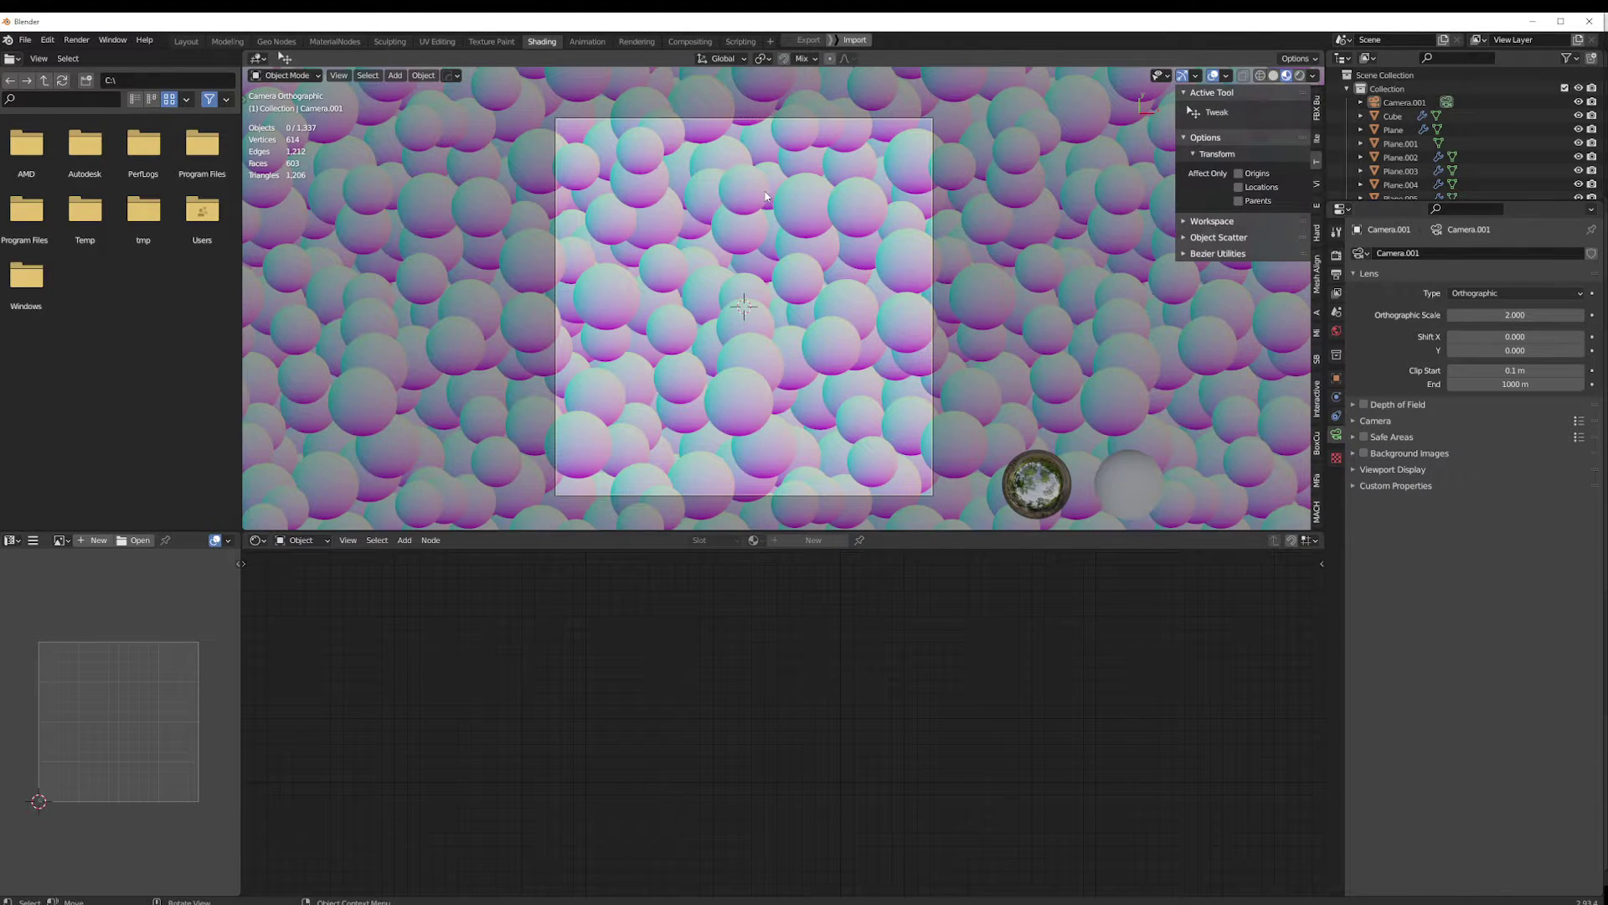
shift+middle_drag(774, 209, 761, 247)
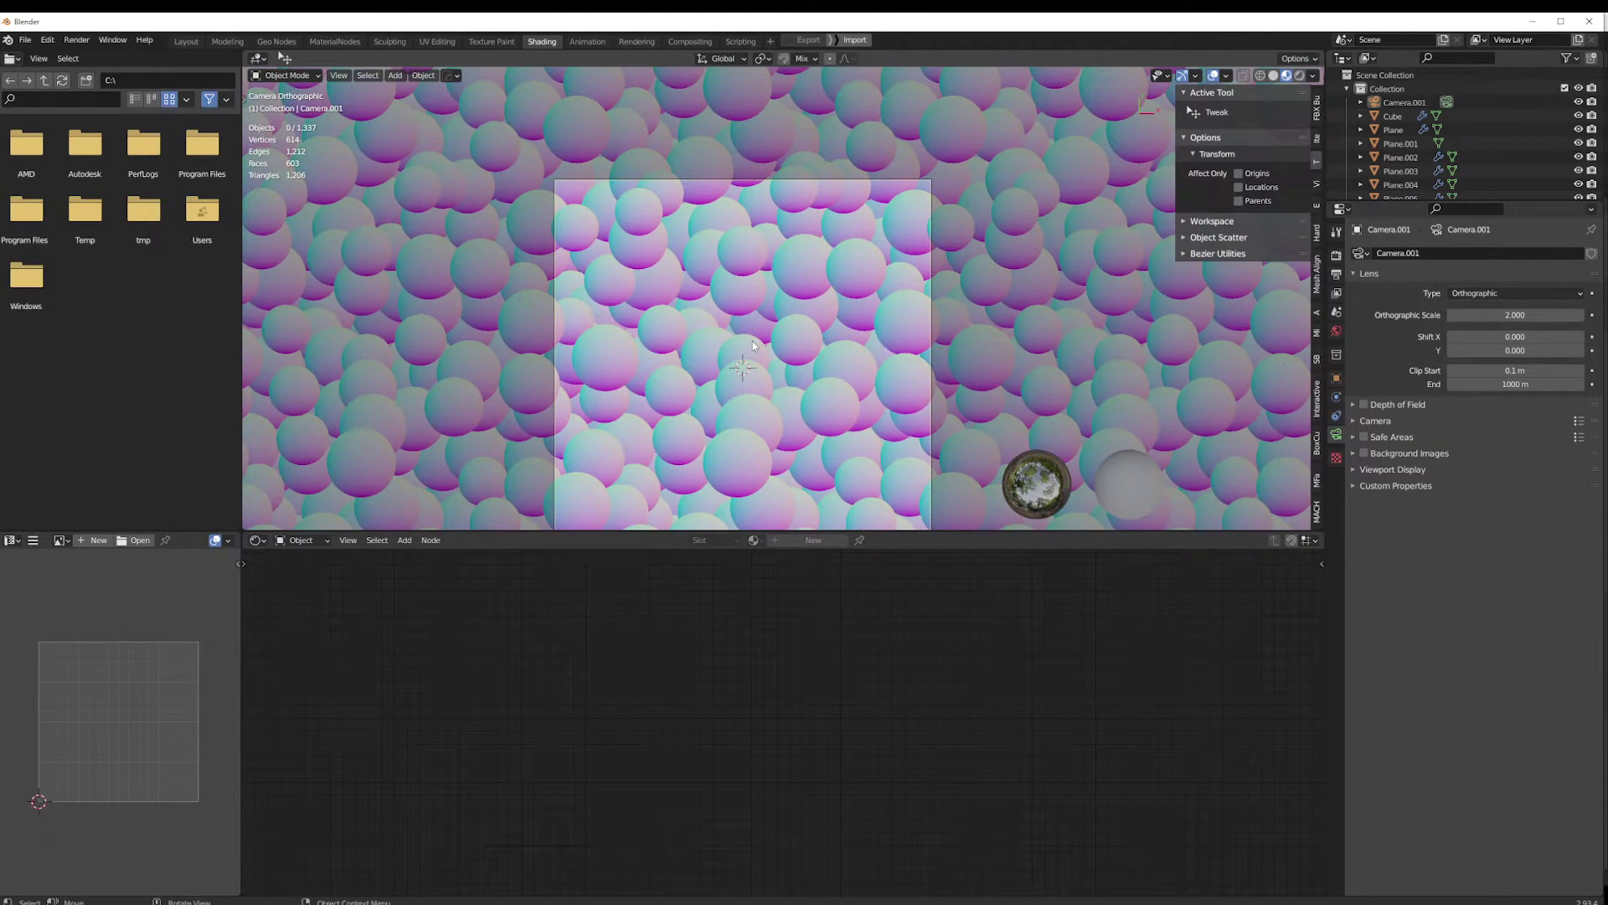
shift+middle_drag(753, 340, 758, 288)
scroll(832, 364, down, 2)
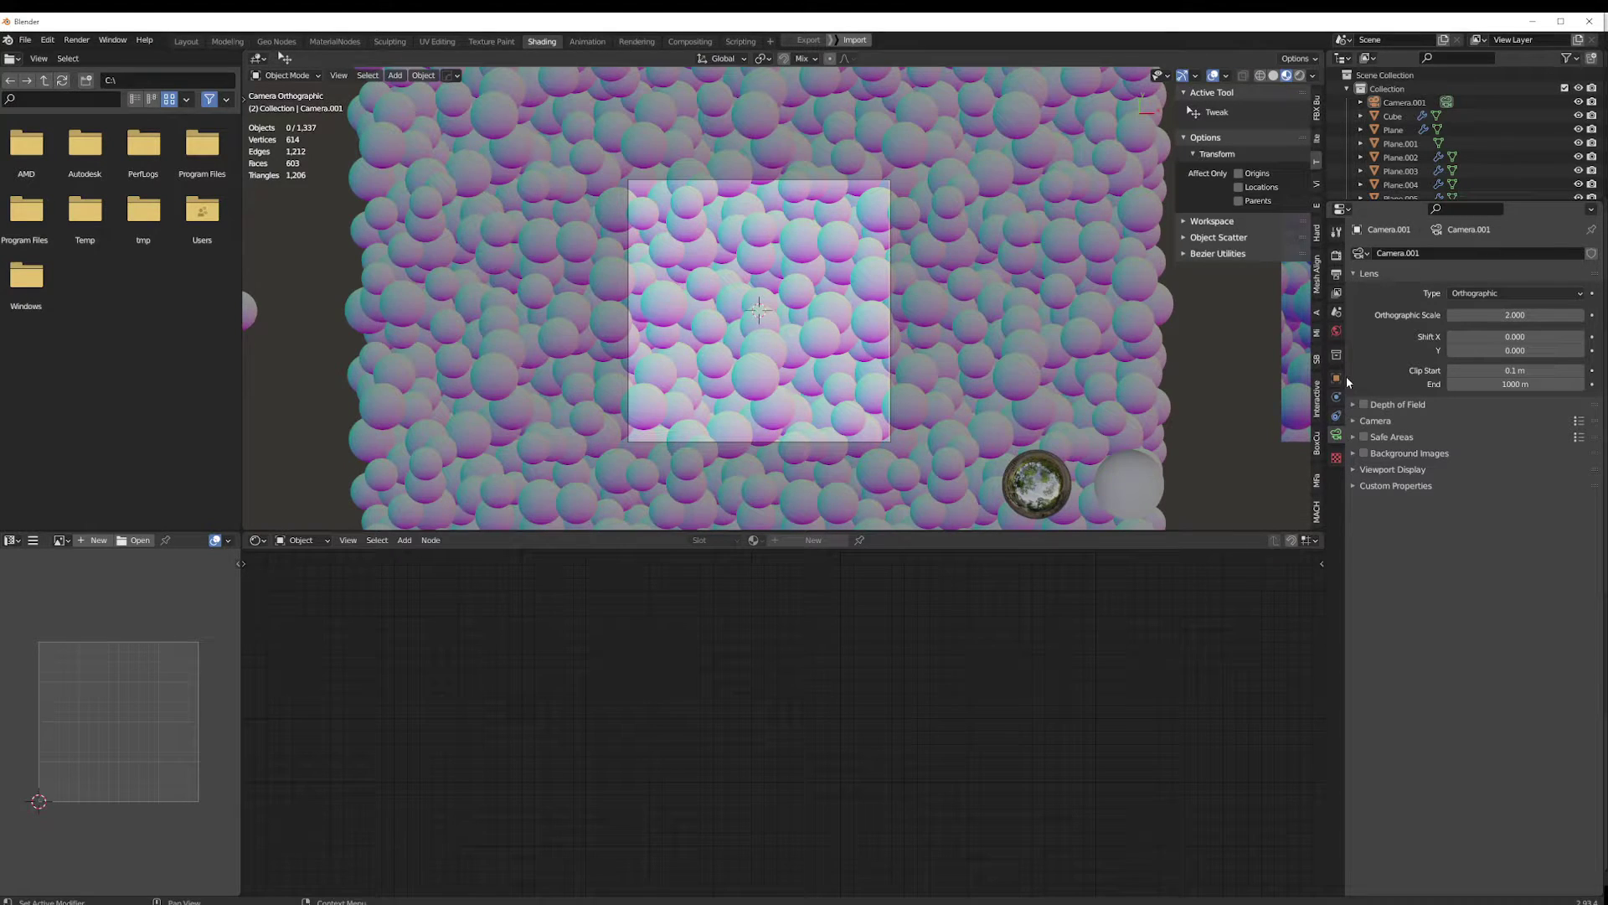
Set the scene's color management View Transform to Raw
click(1336, 255)
click(1355, 587)
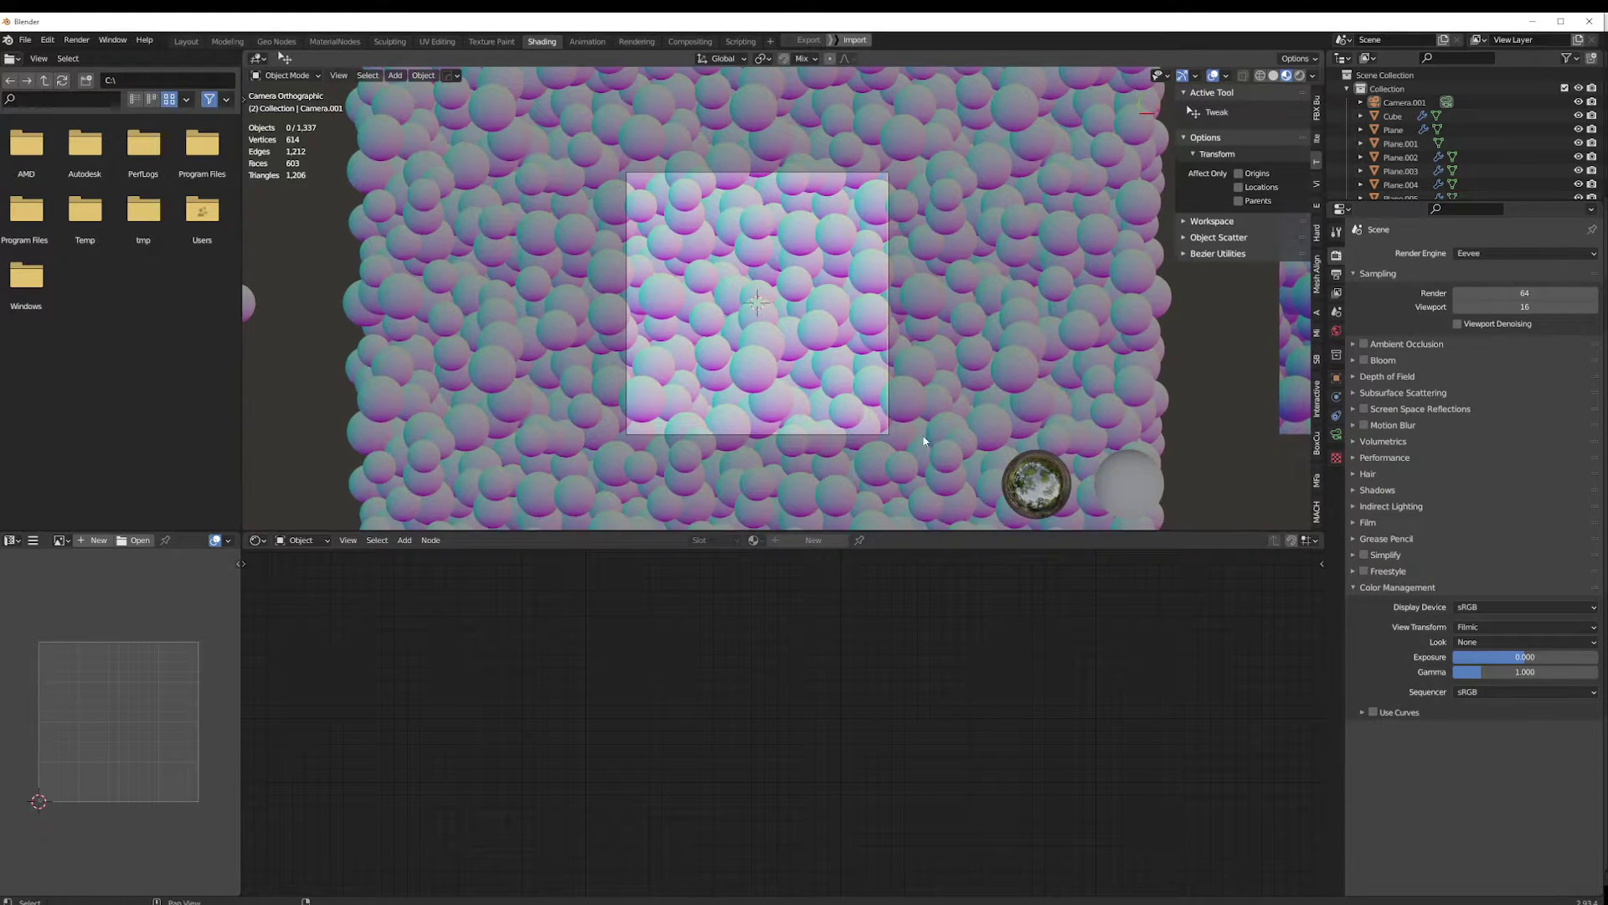
click(1493, 628)
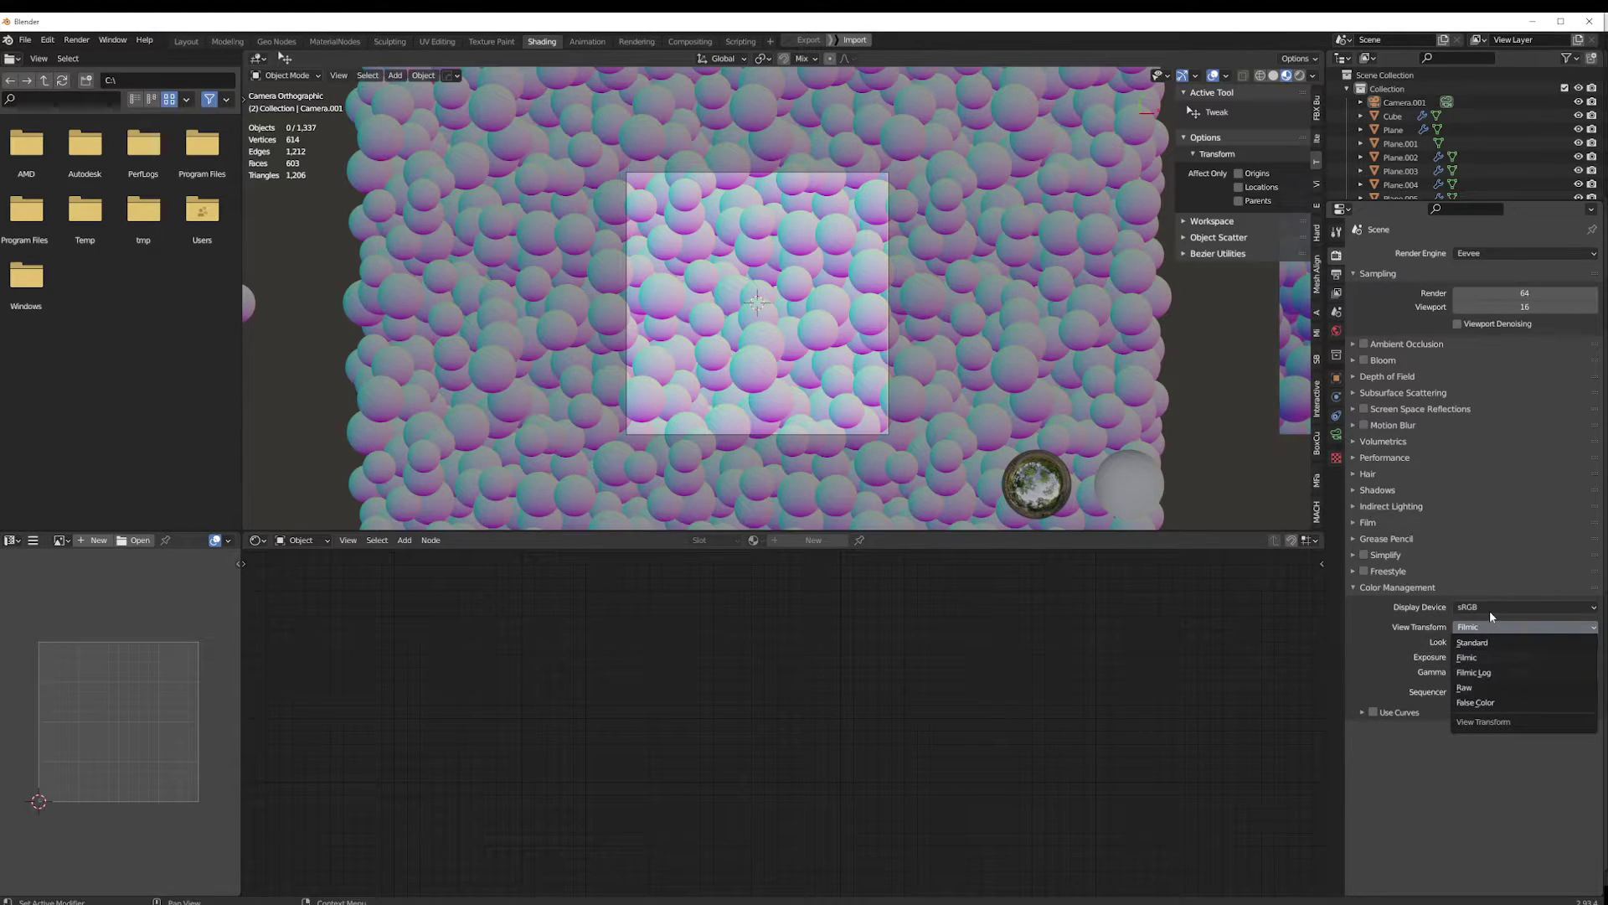
click(1491, 611)
click(1505, 627)
click(1500, 689)
Examine the sphere normals inside the camera frame up close and check the viewport shading settings
scroll(894, 377, up, 4)
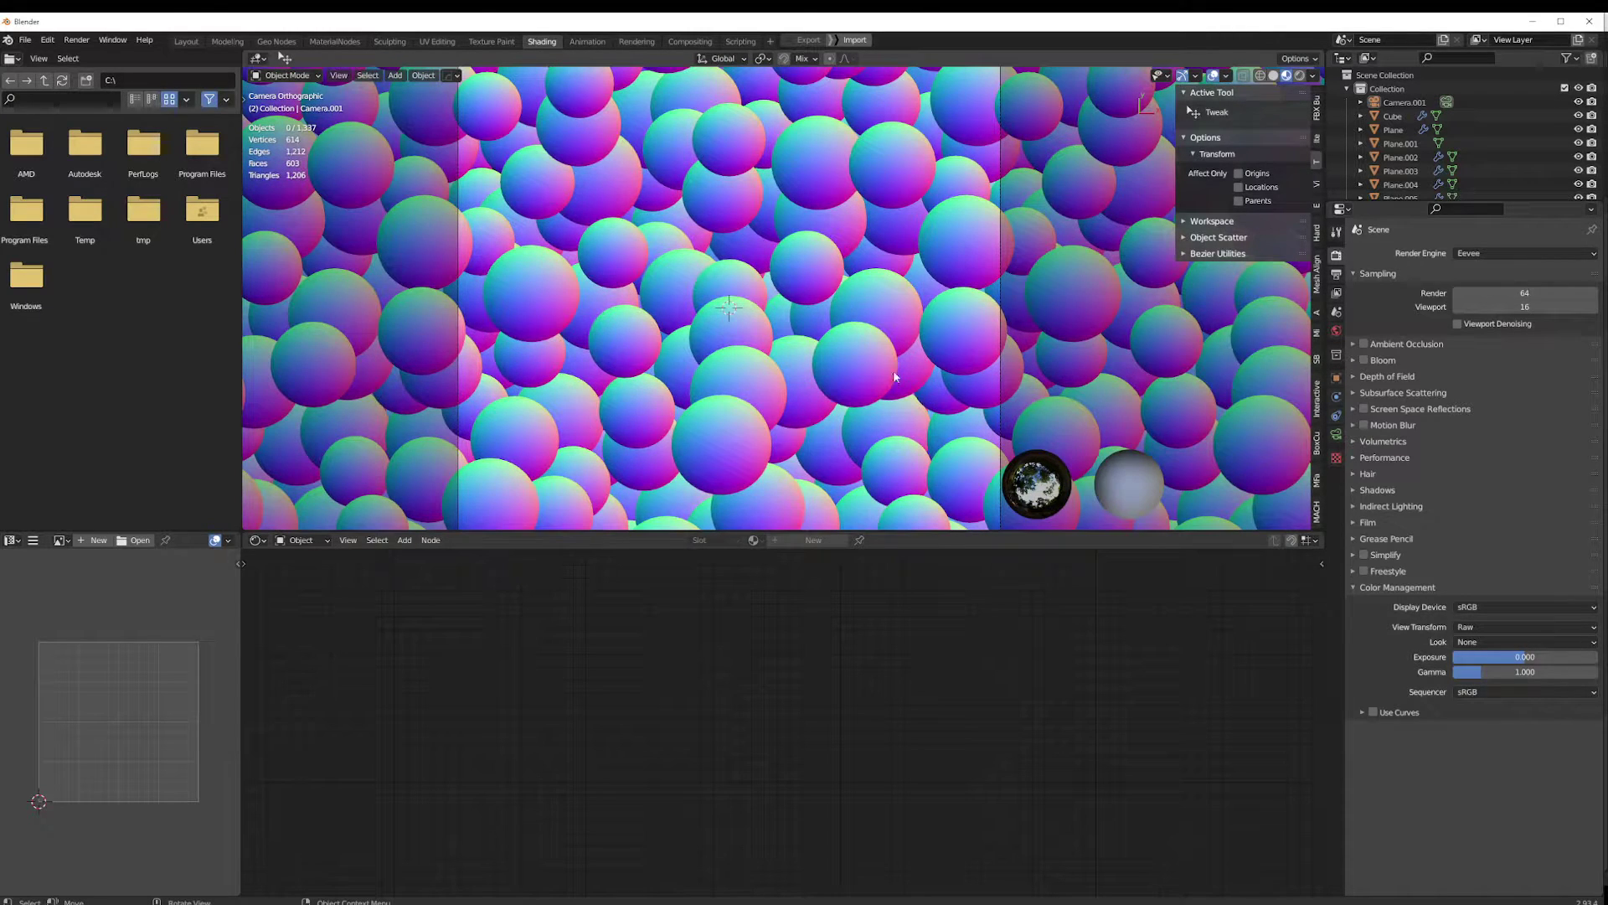
scroll(879, 368, up, 2)
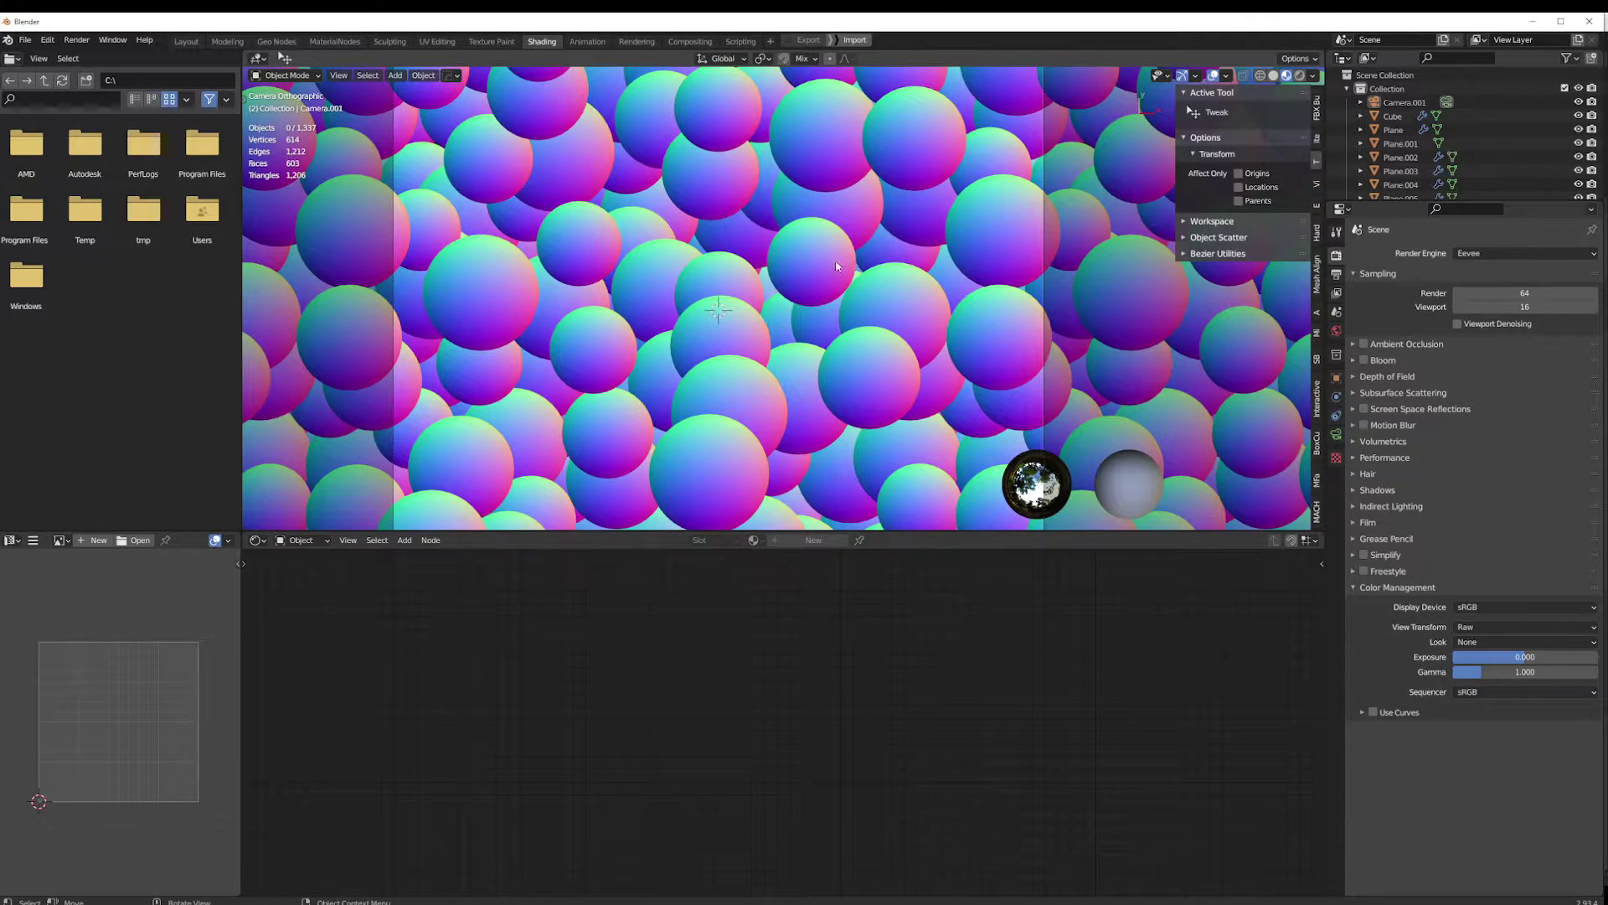
scroll(821, 337, down, 3)
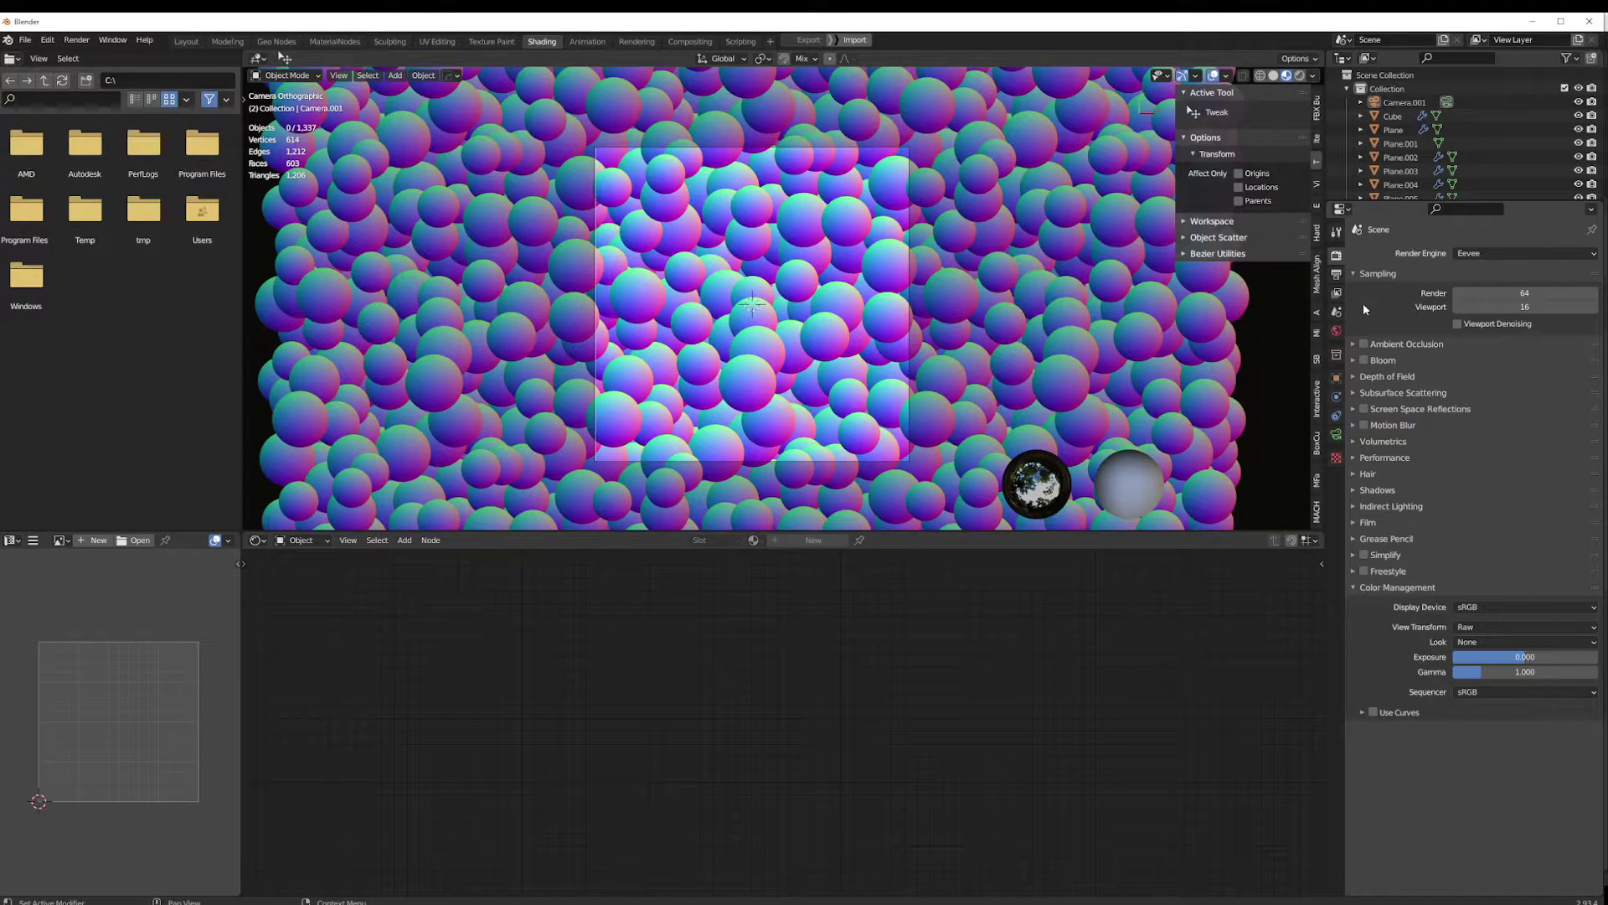
scroll(802, 290, up, 2)
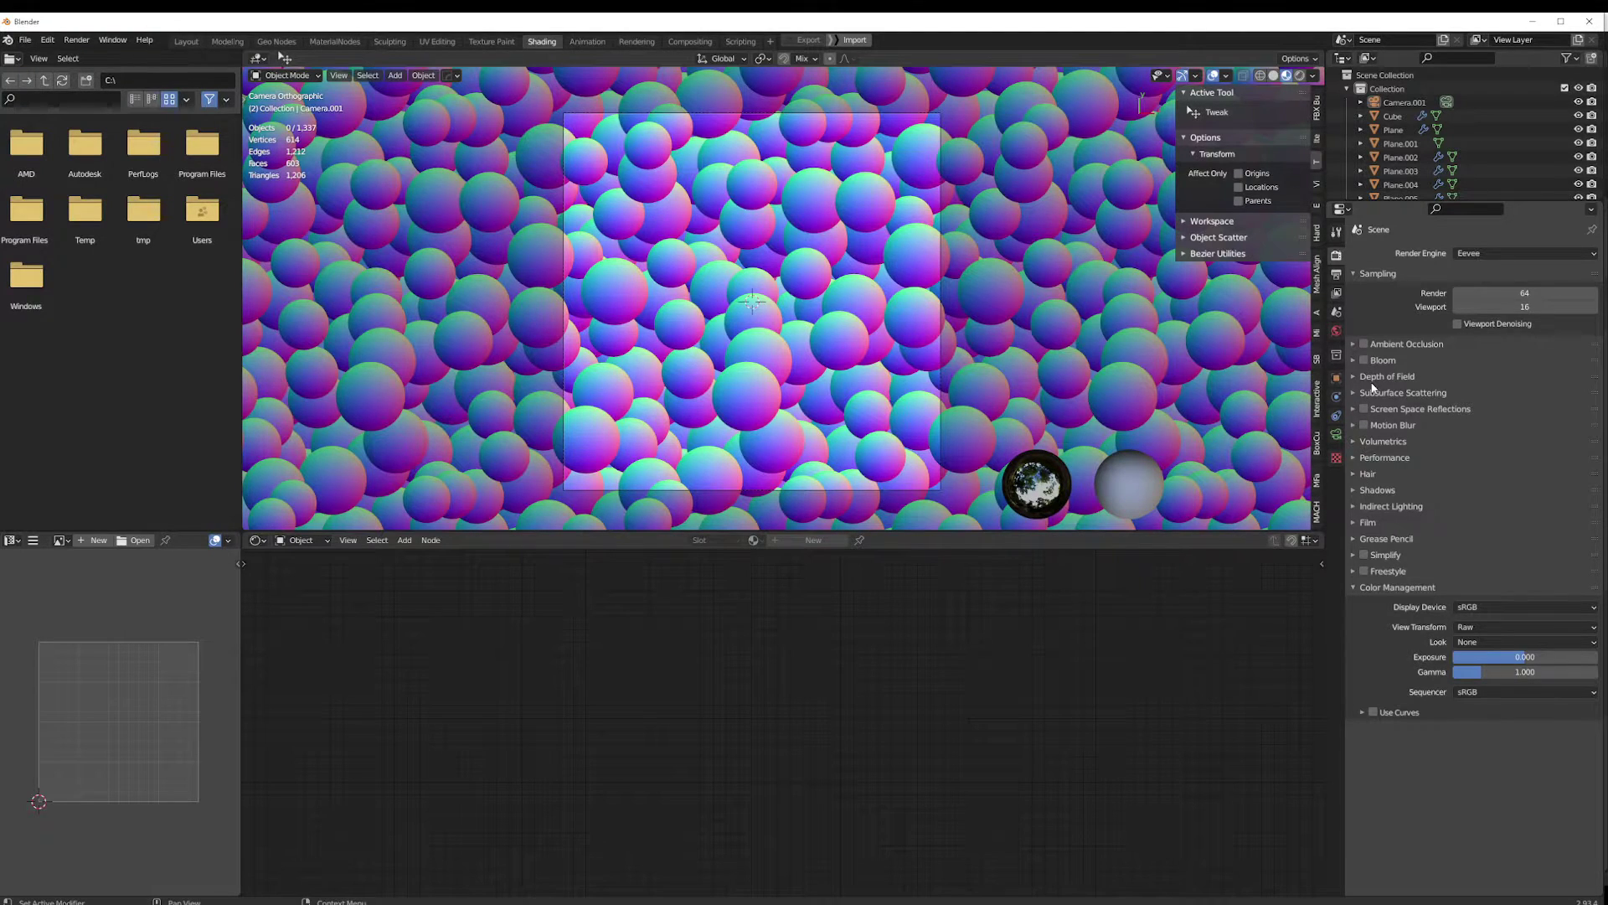
click(1313, 75)
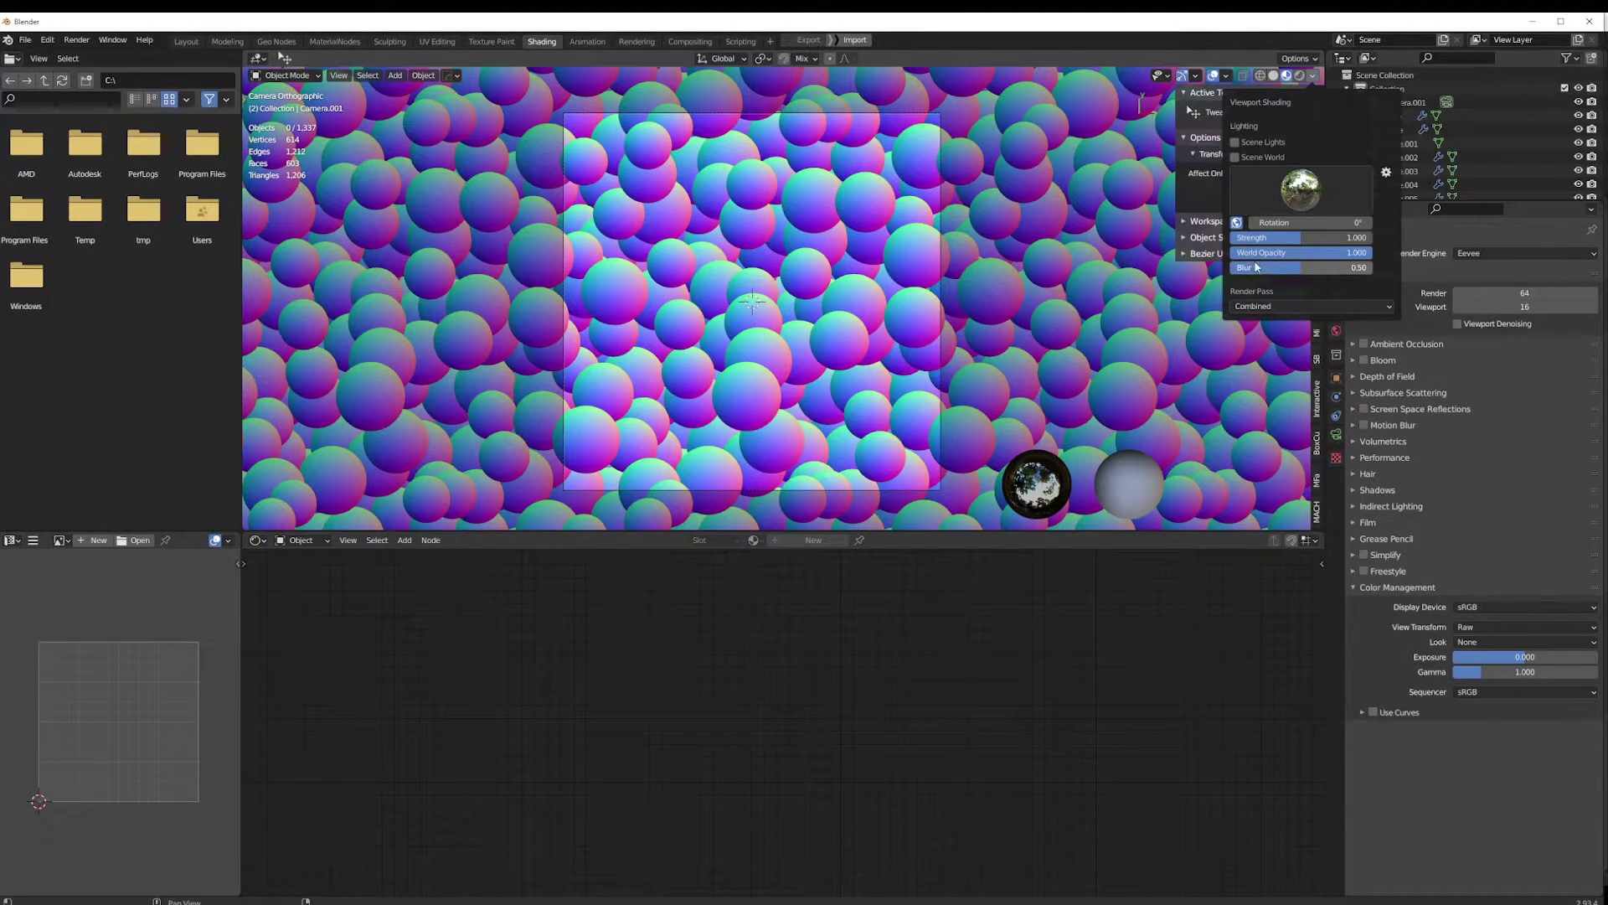
scroll(658, 351, down, 4)
Select the single source sphere beside the scatter and review its NormalMaterial node chain alongside the camera view
click(405, 306)
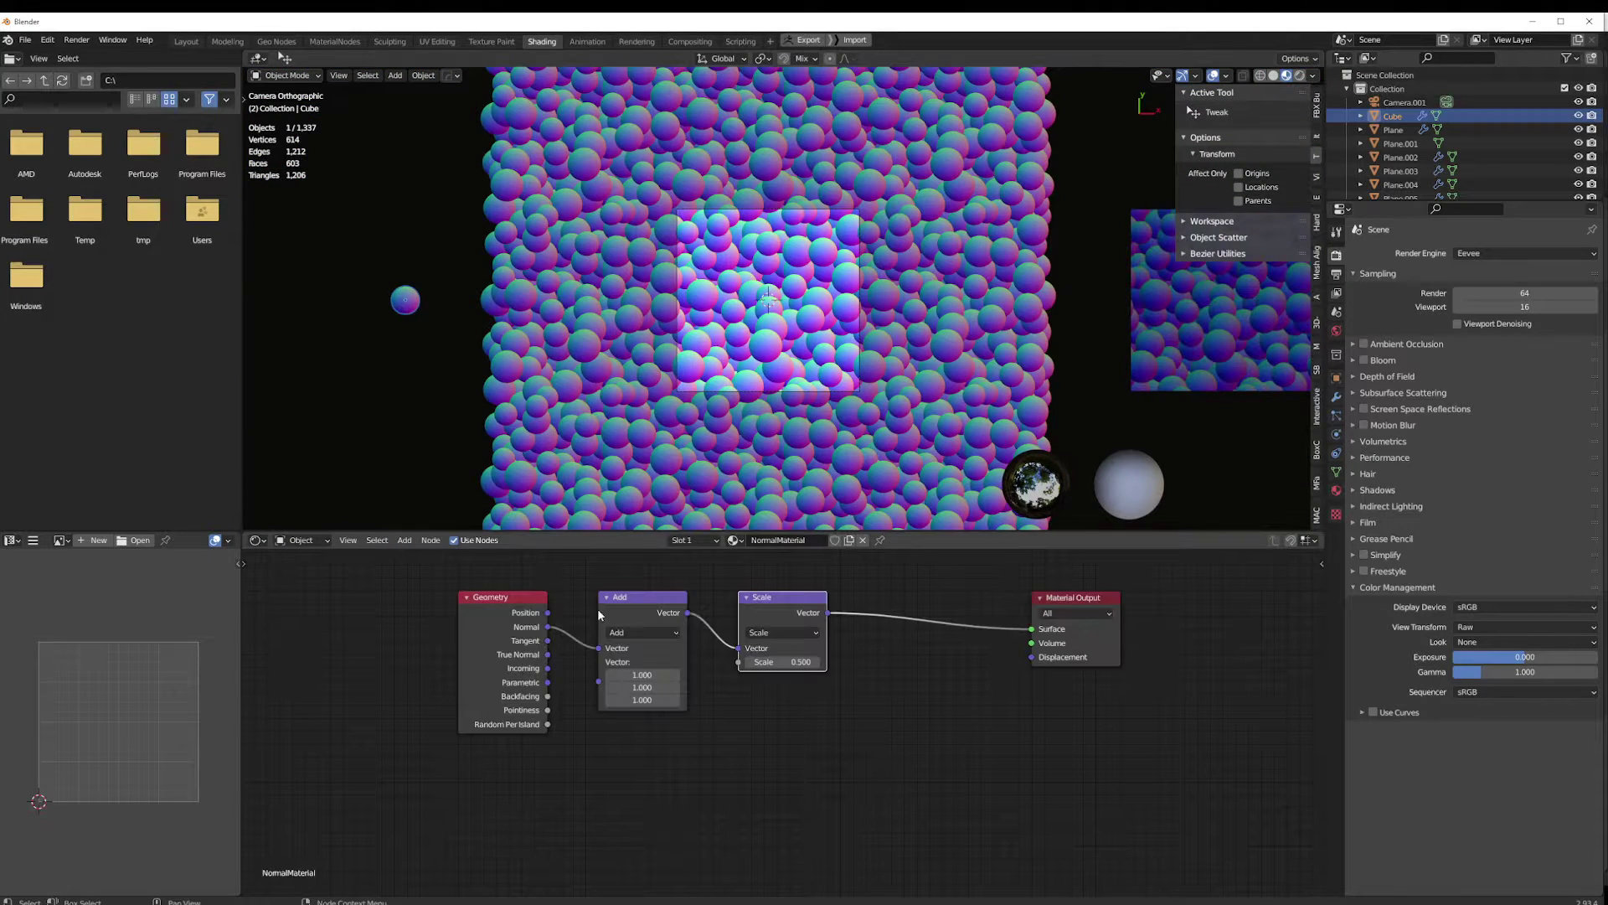
middle_drag(798, 626, 704, 682)
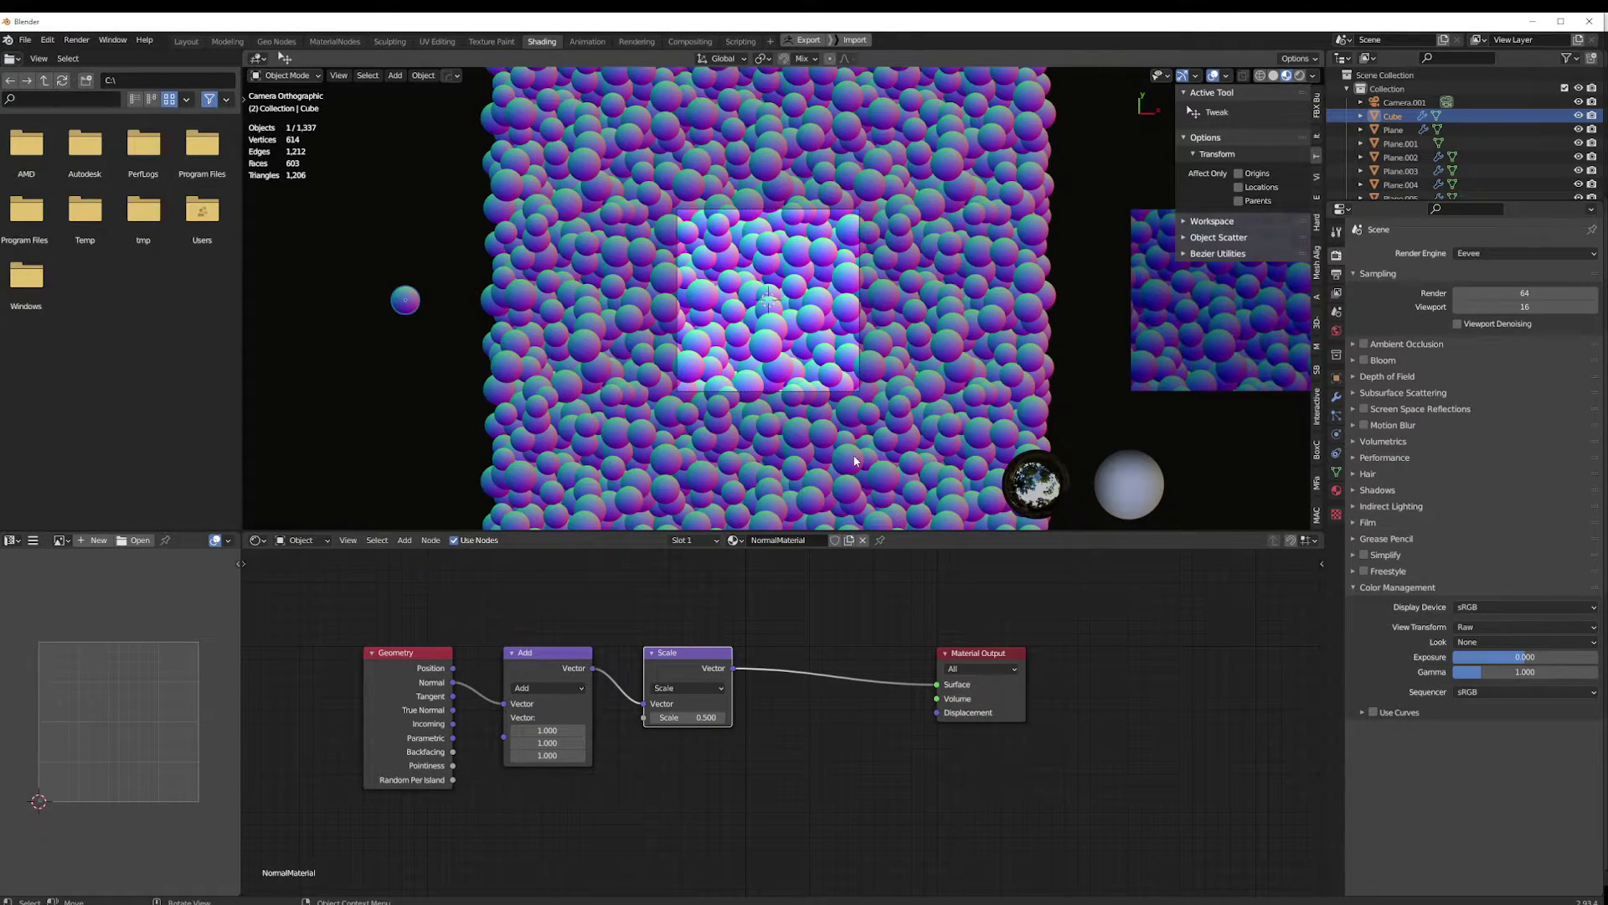
scroll(855, 460, up, 2)
scroll(580, 626, down, 1)
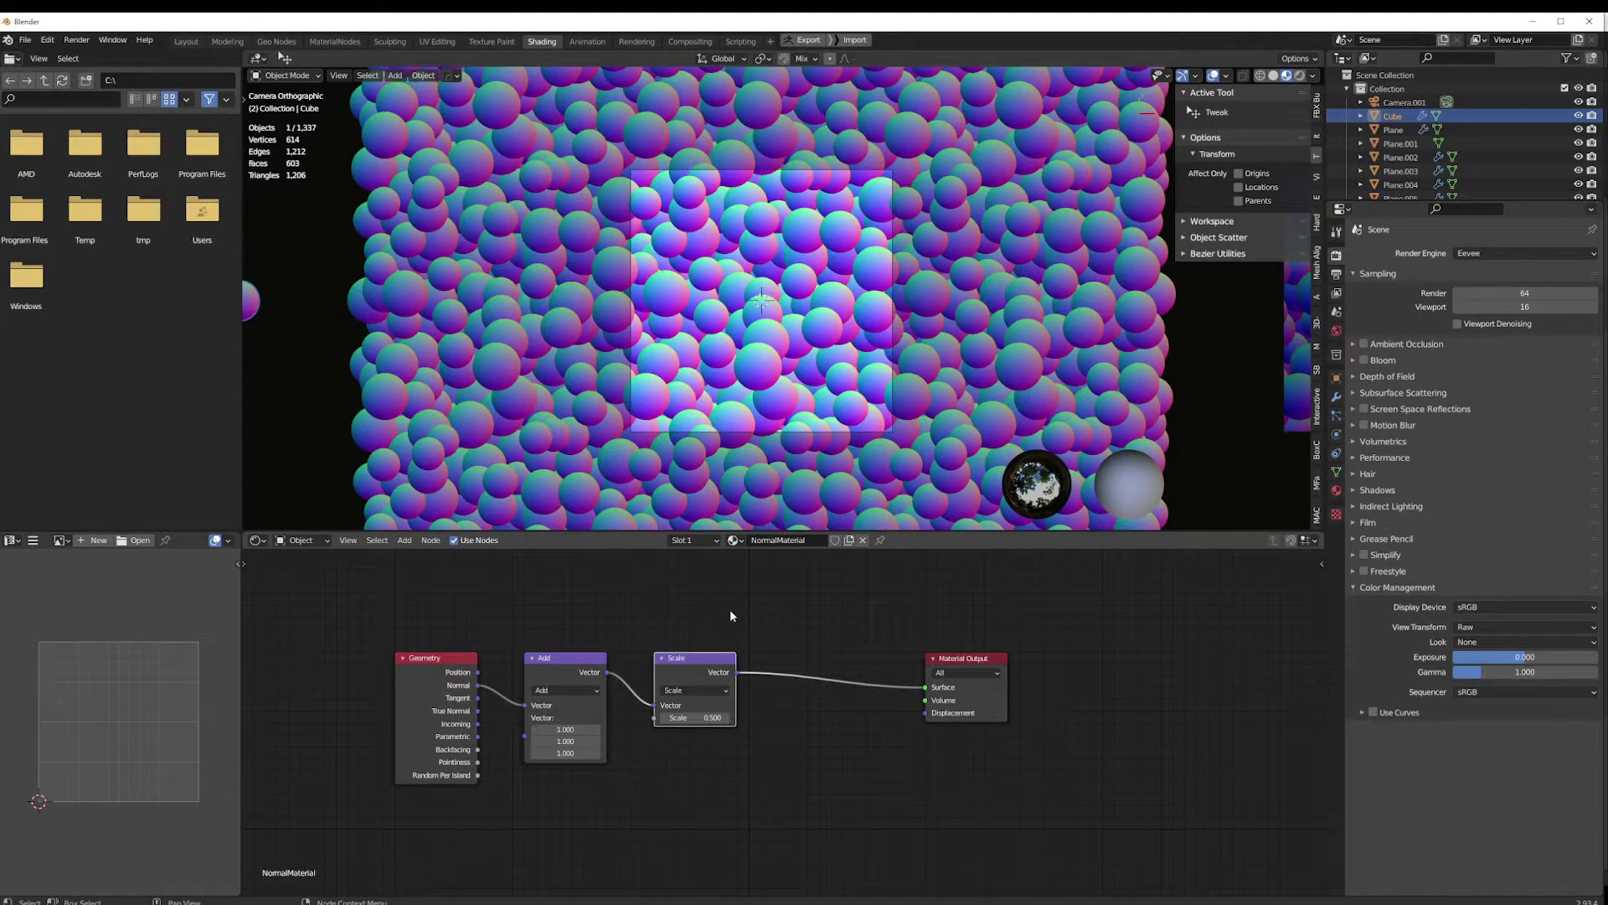
scroll(772, 375, up, 2)
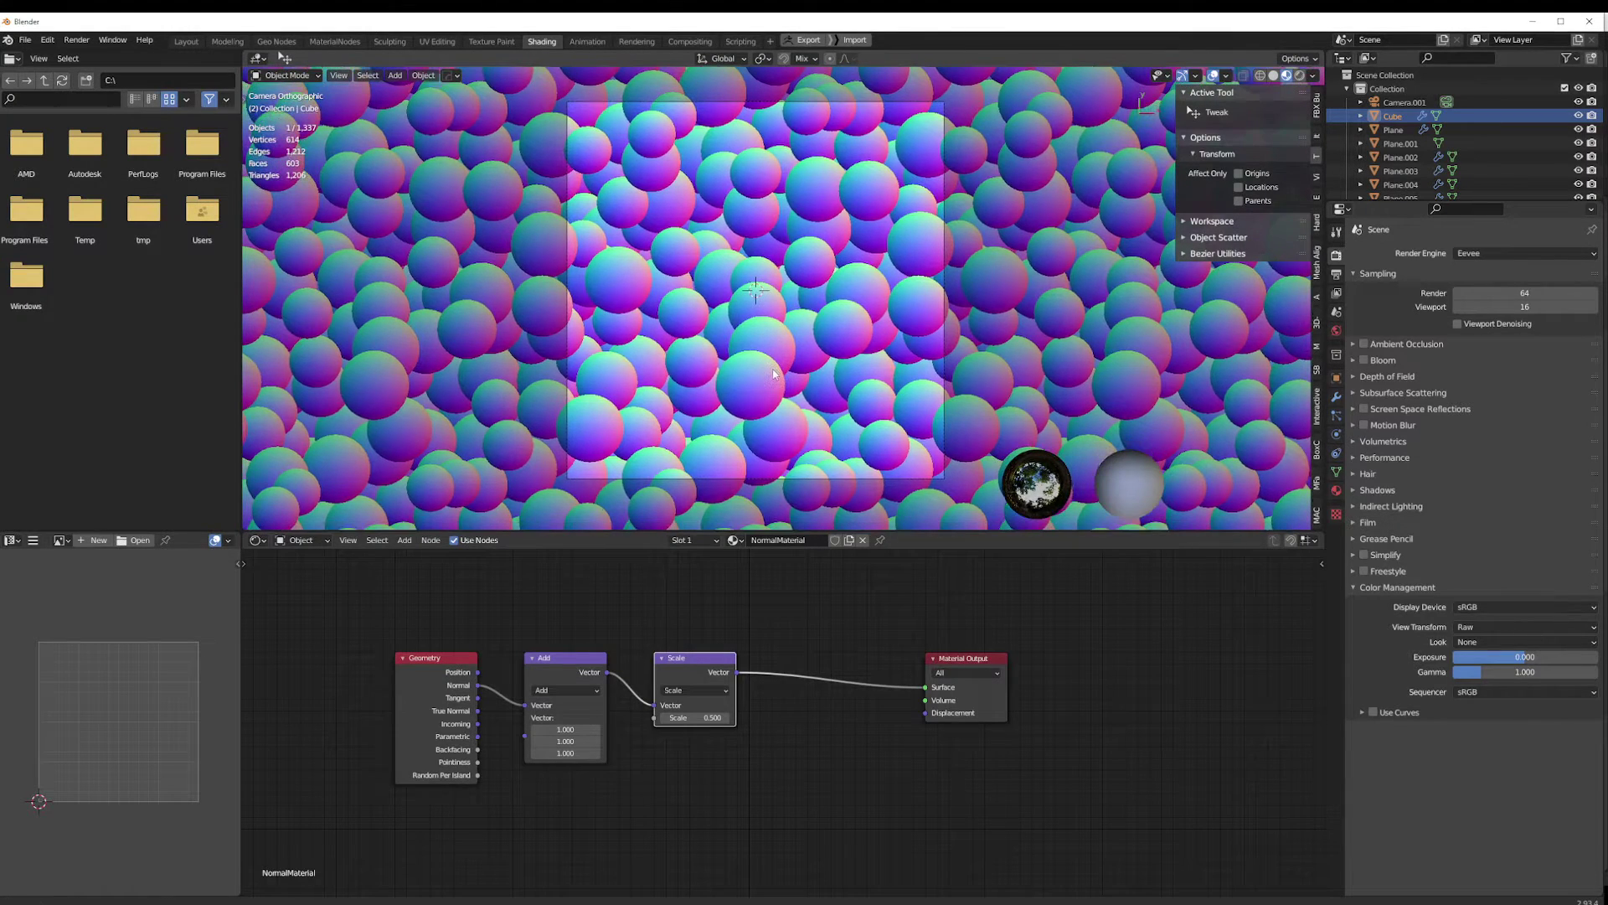
Hide the viewport overlays while looking through the camera
shift+middle_drag(773, 375, 776, 364)
click(1212, 77)
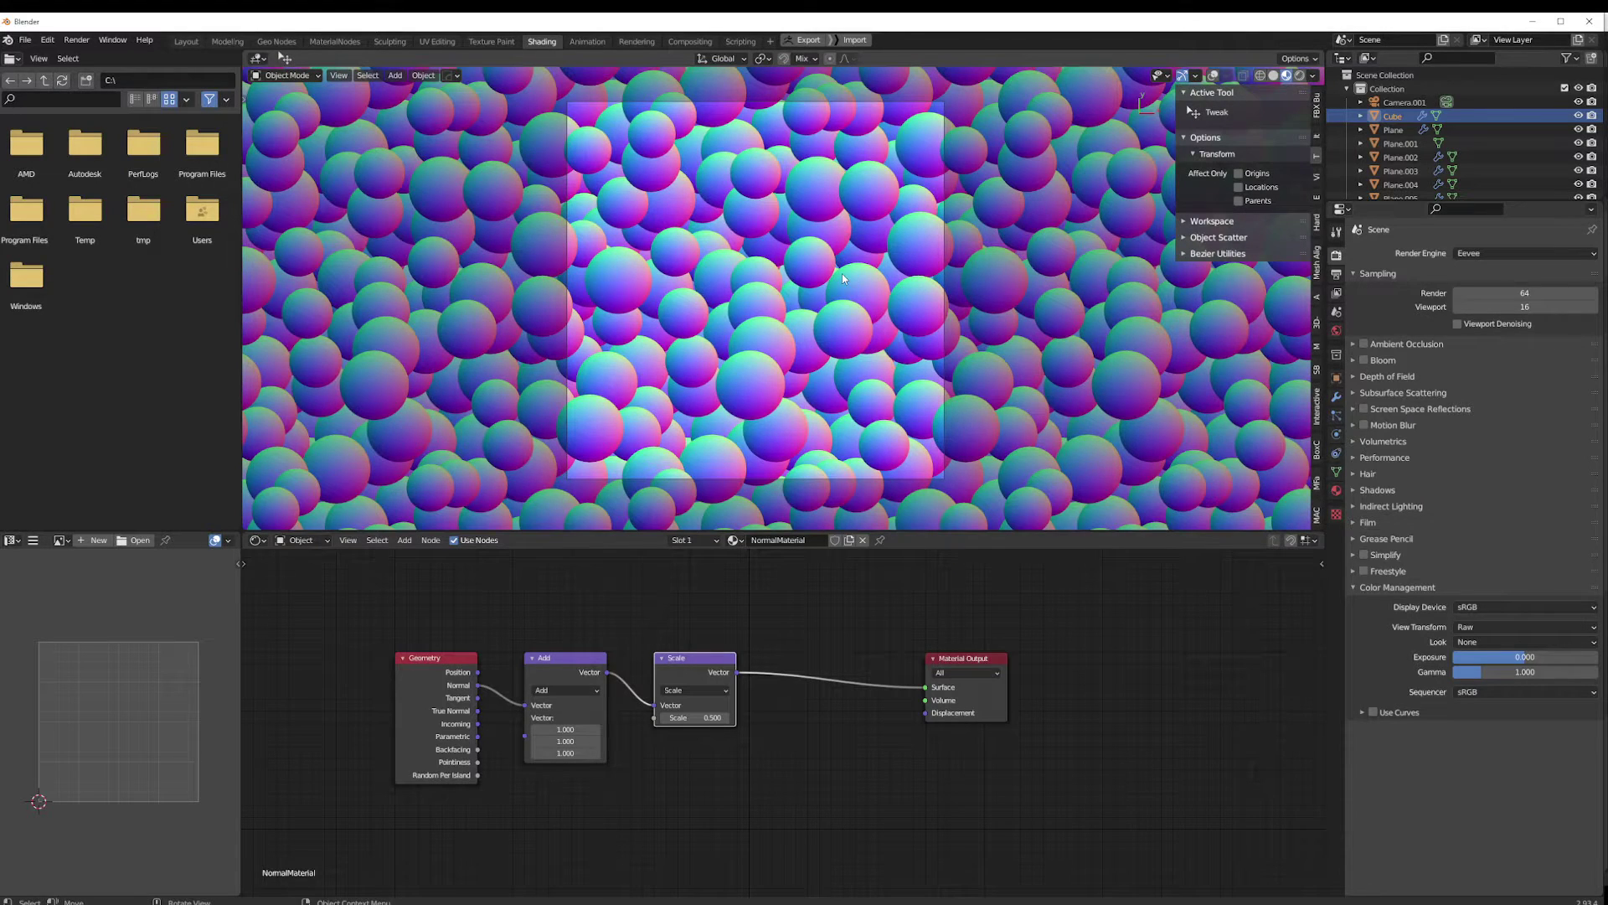
shift+middle_drag(842, 276, 888, 287)
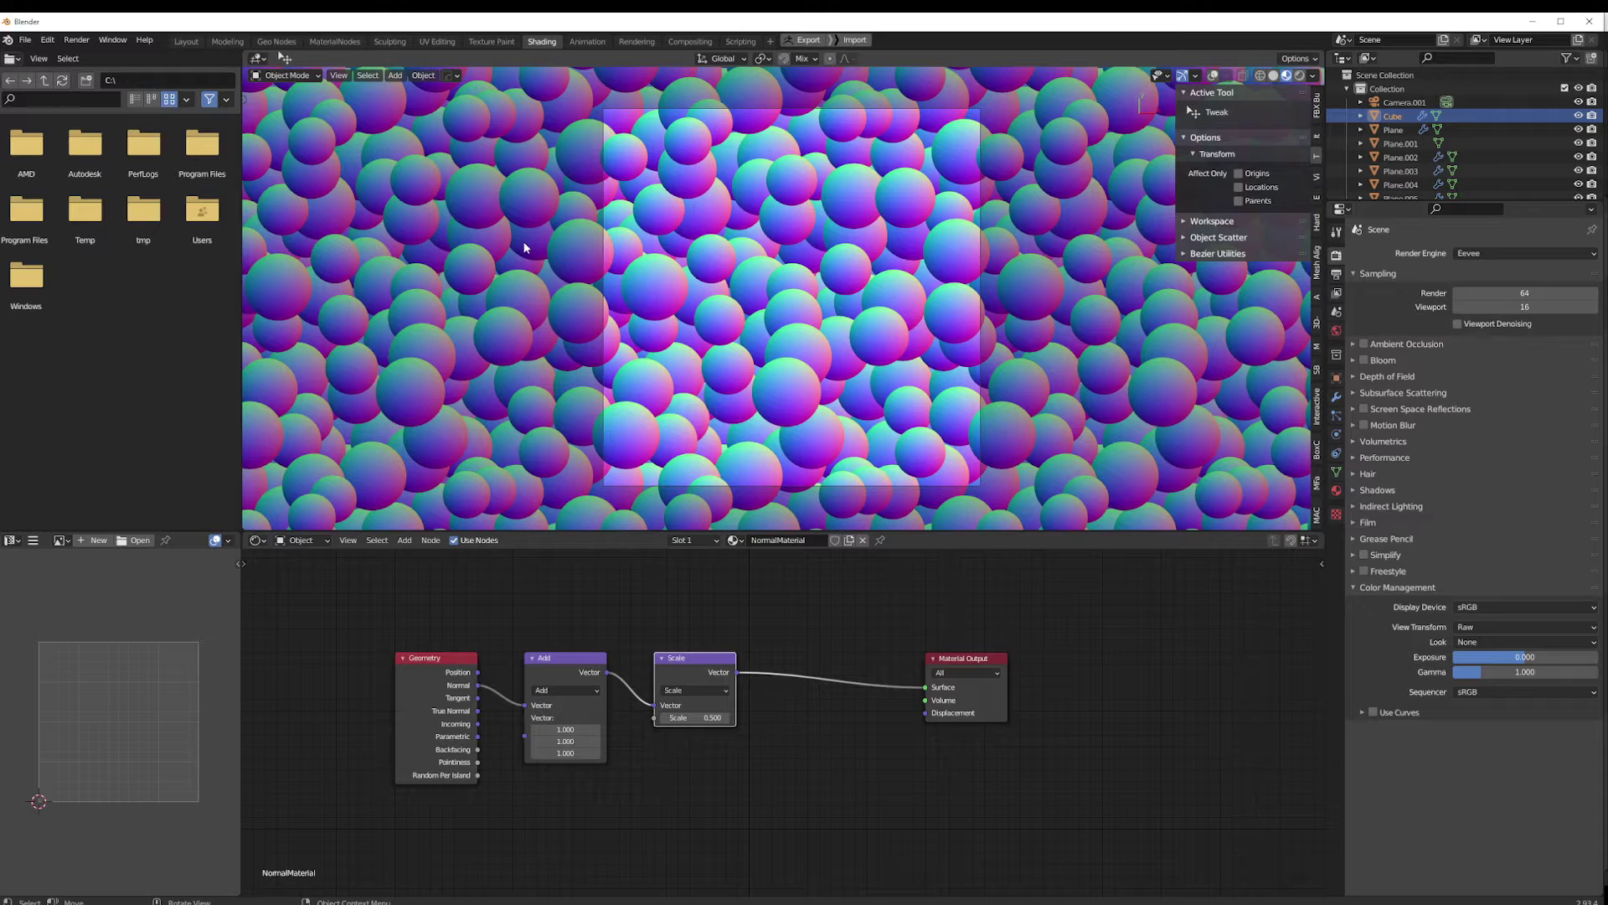
Make a viewport render image of the camera-framed sphere normals, then close the render window
click(368, 76)
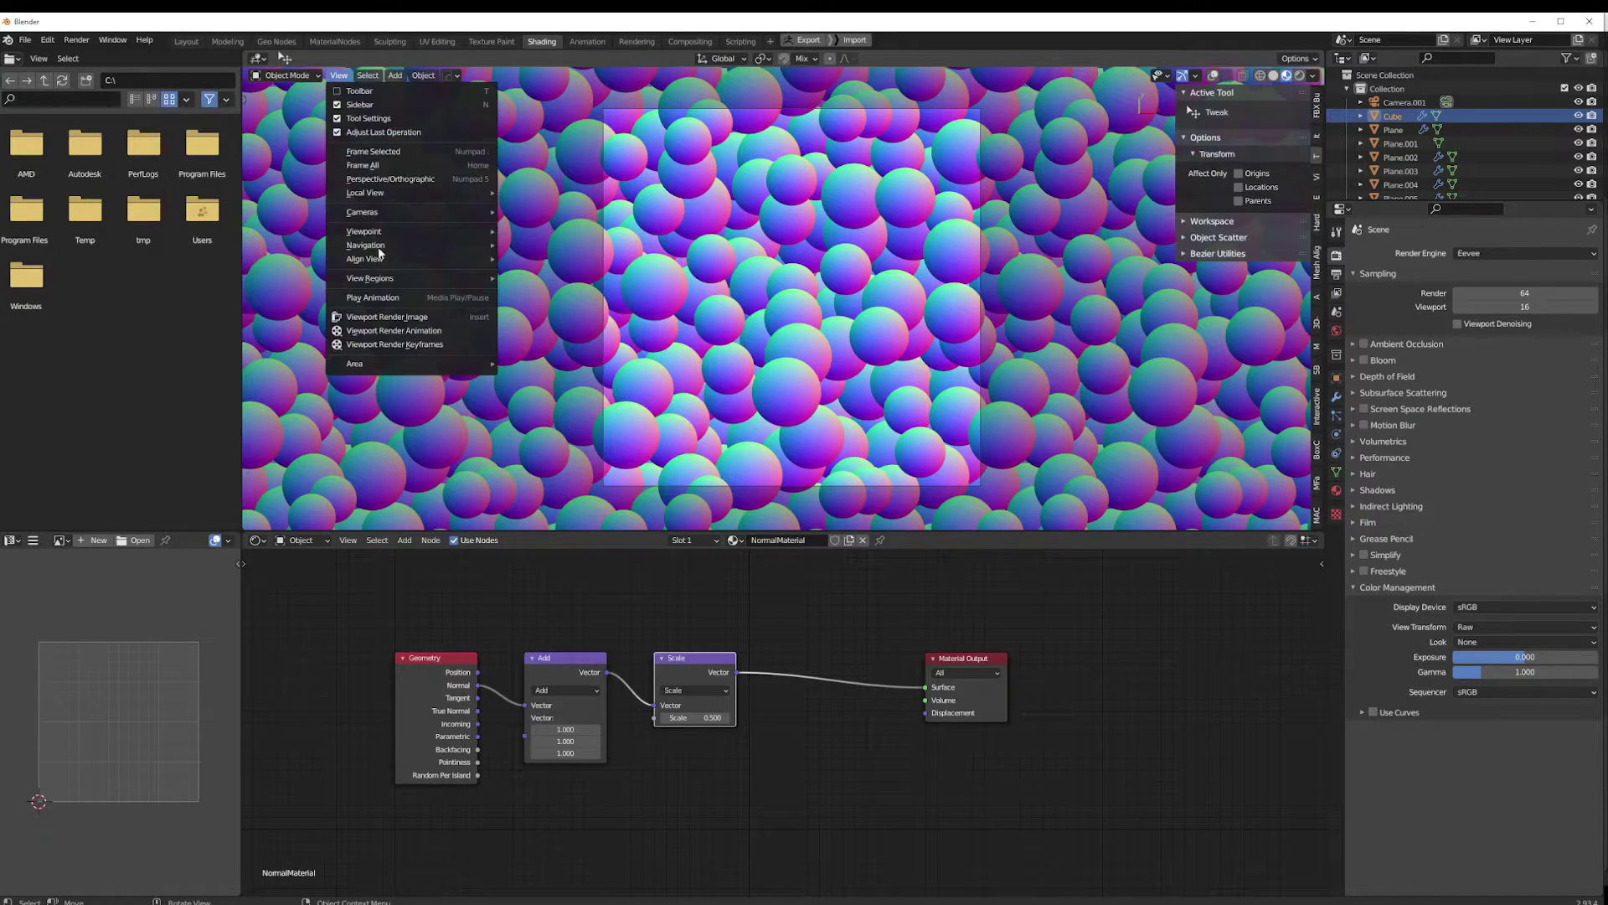
click(394, 312)
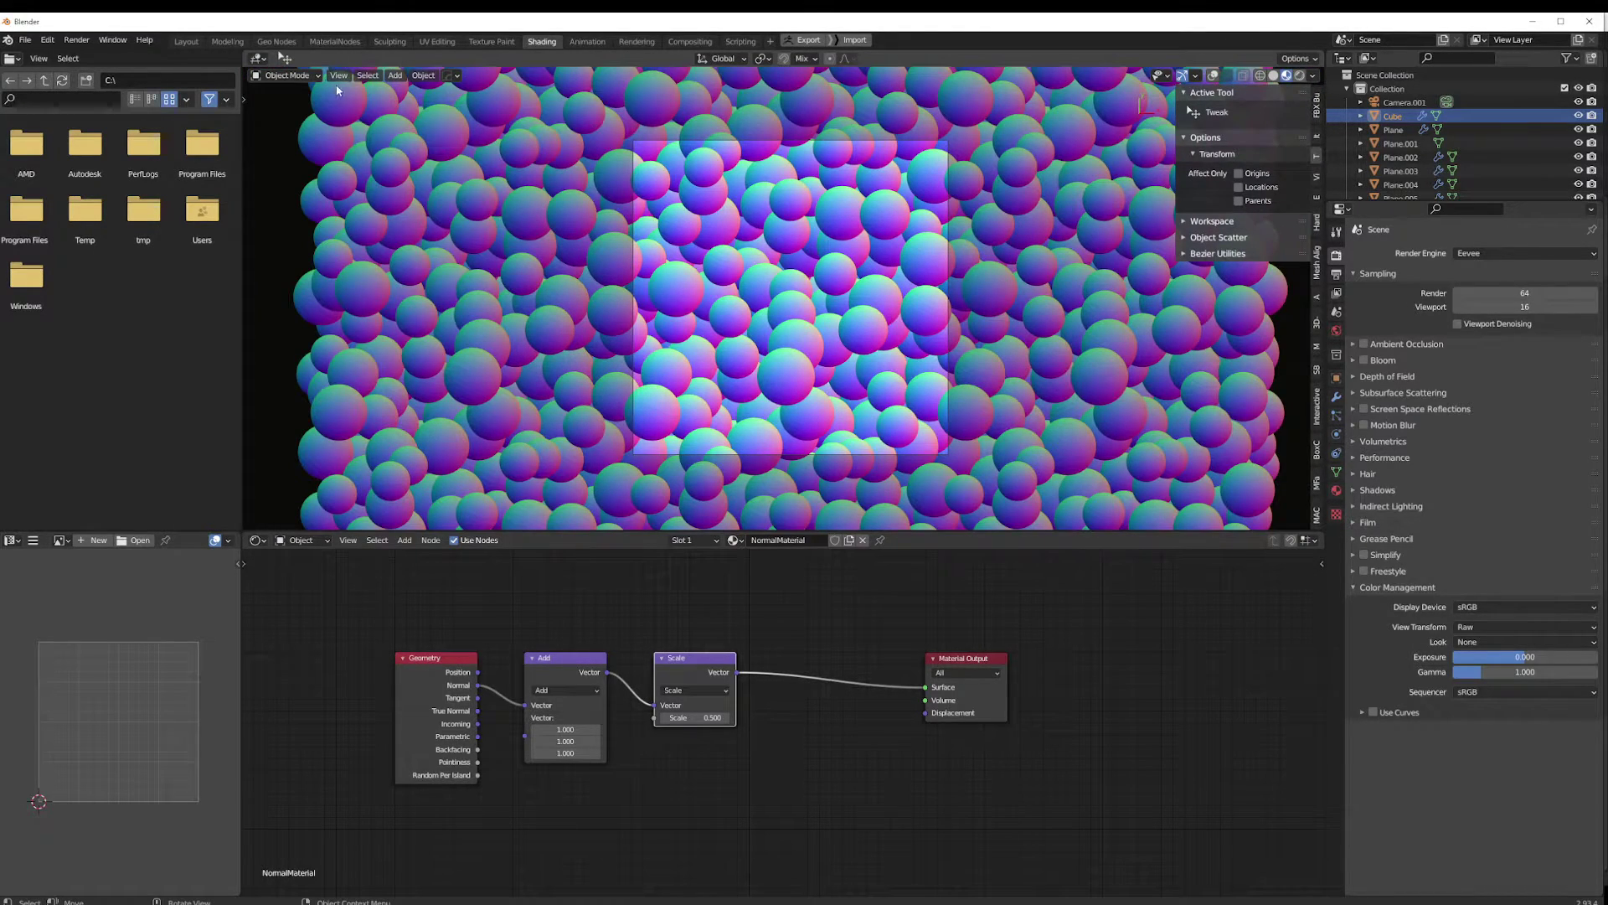
click(338, 76)
click(368, 318)
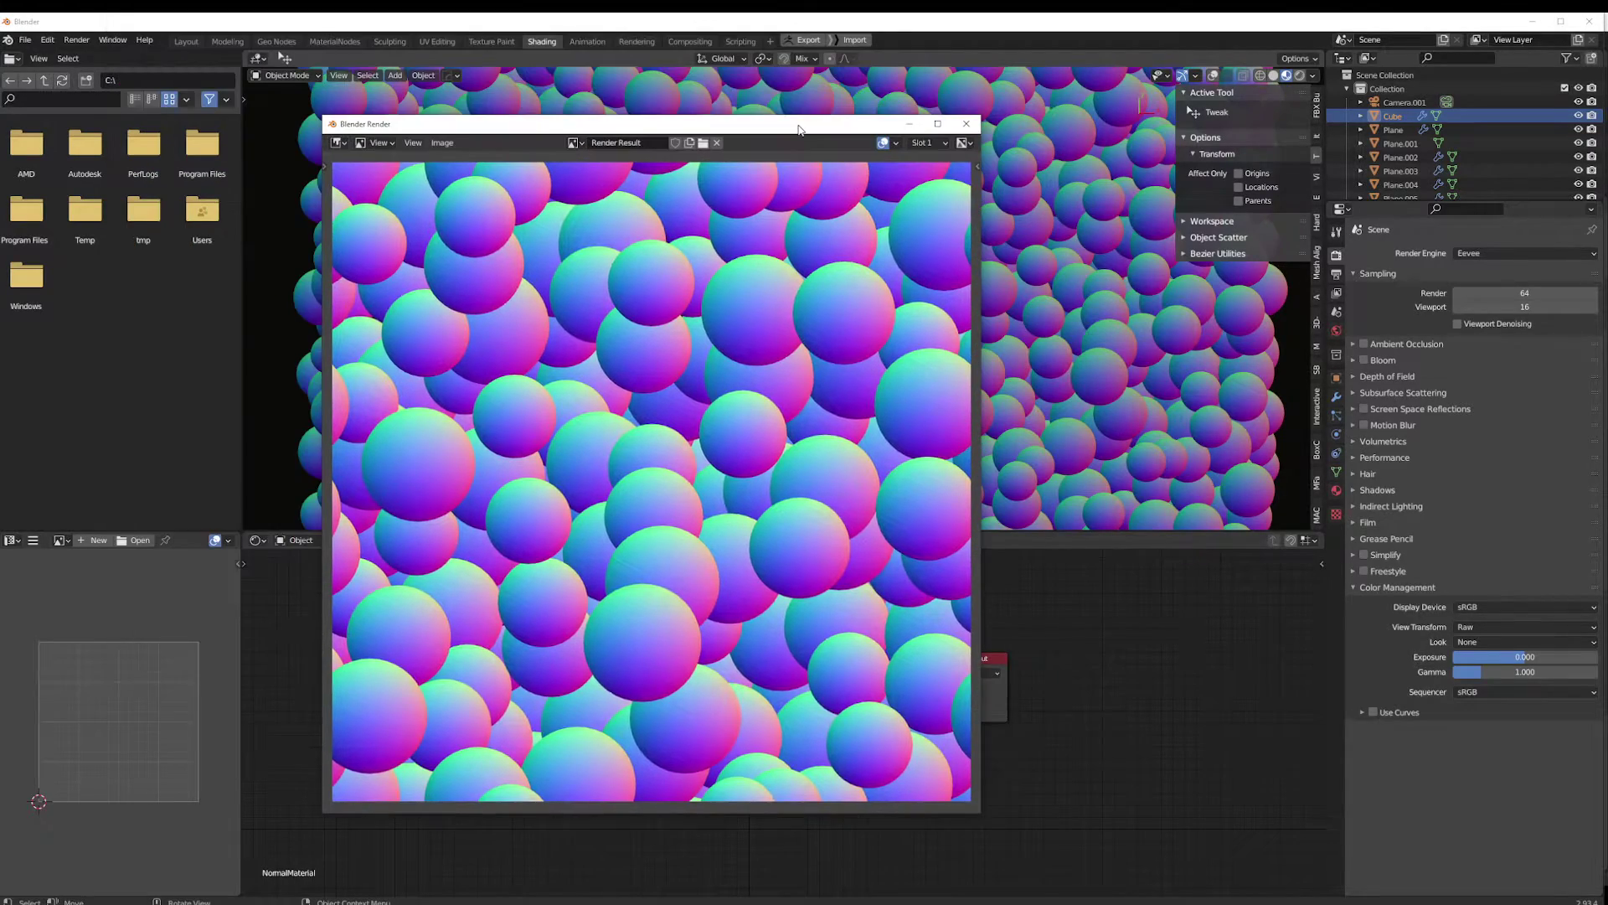
click(970, 122)
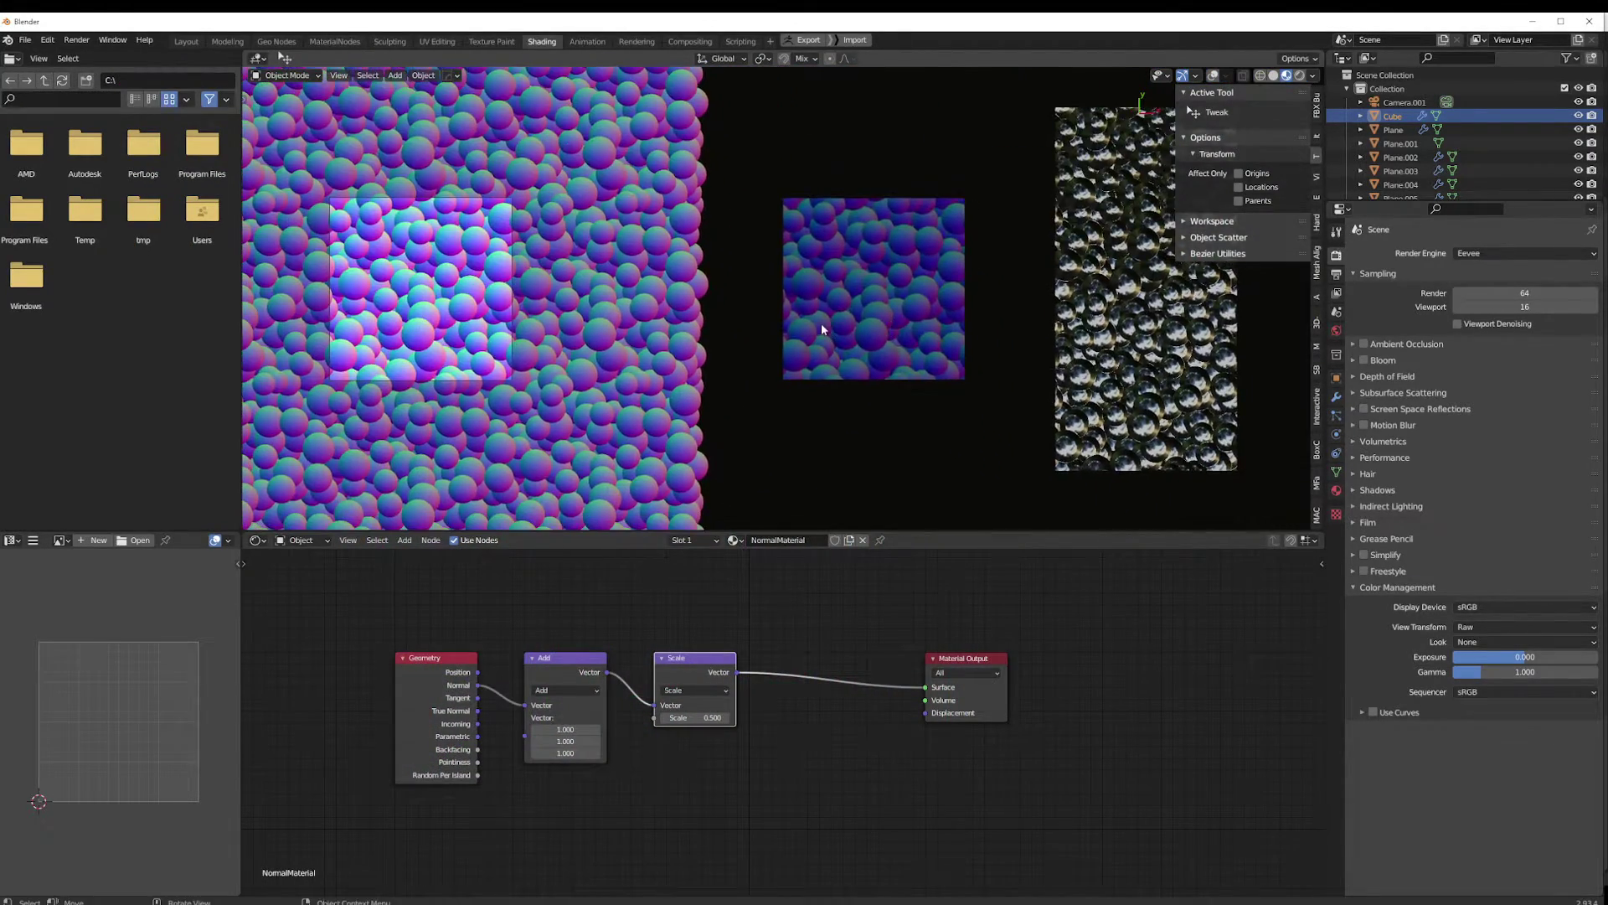
Select the plane with TilingTexture_MaterialRaw and review its image texture and Normal Map nodes
click(810, 302)
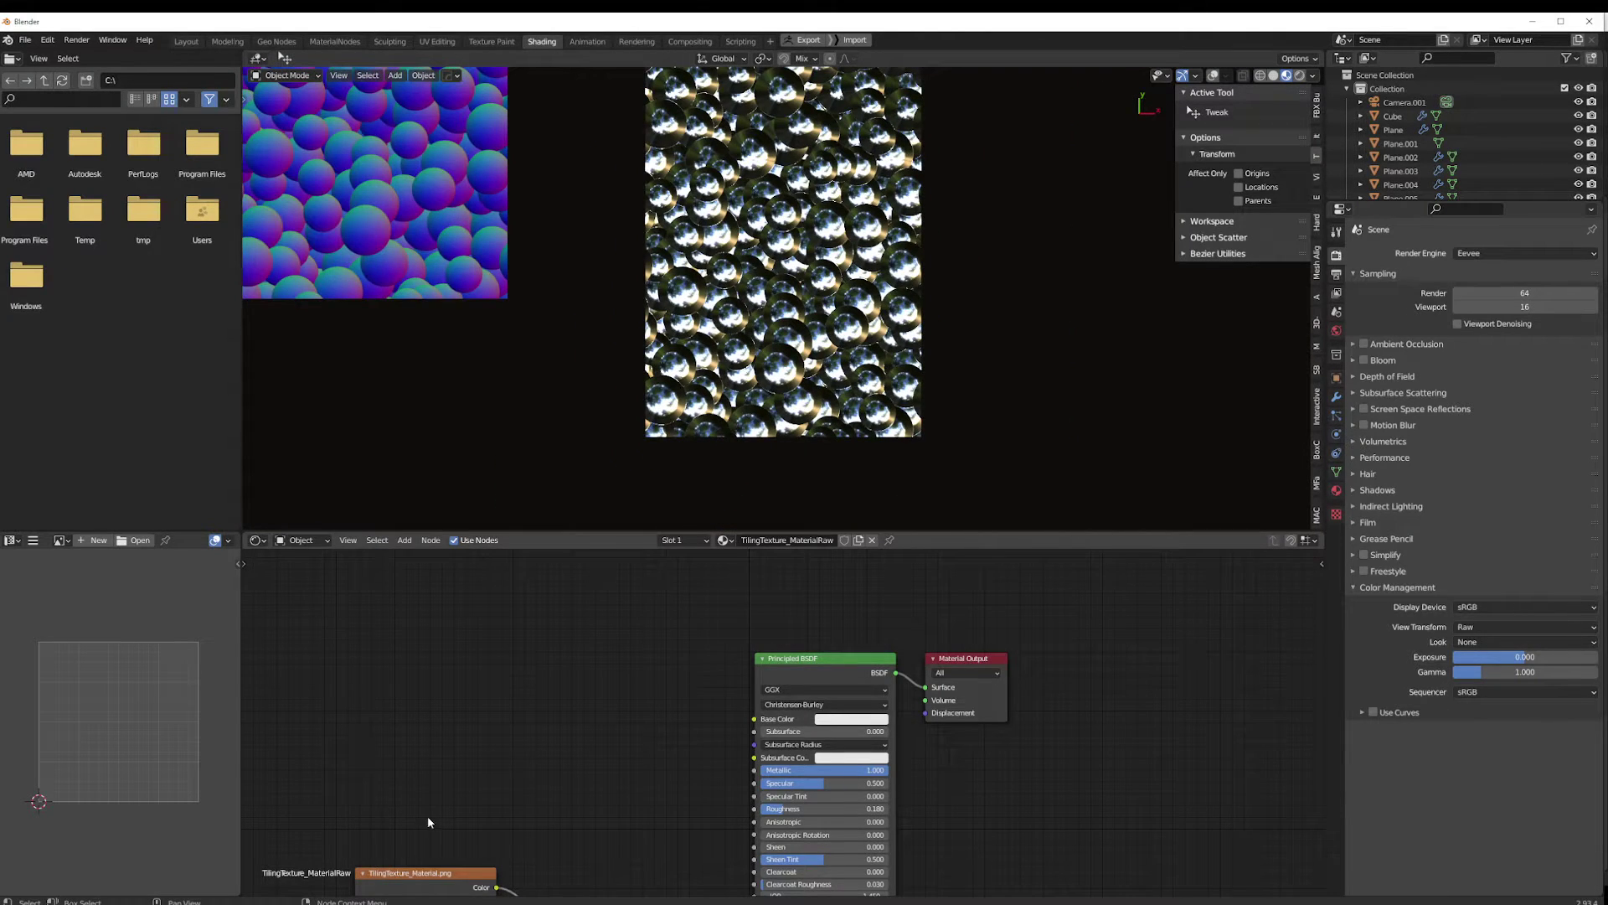
scroll(428, 816, down, 2)
middle_drag(427, 816, 551, 617)
scroll(553, 620, up, 4)
middle_drag(682, 627, 659, 672)
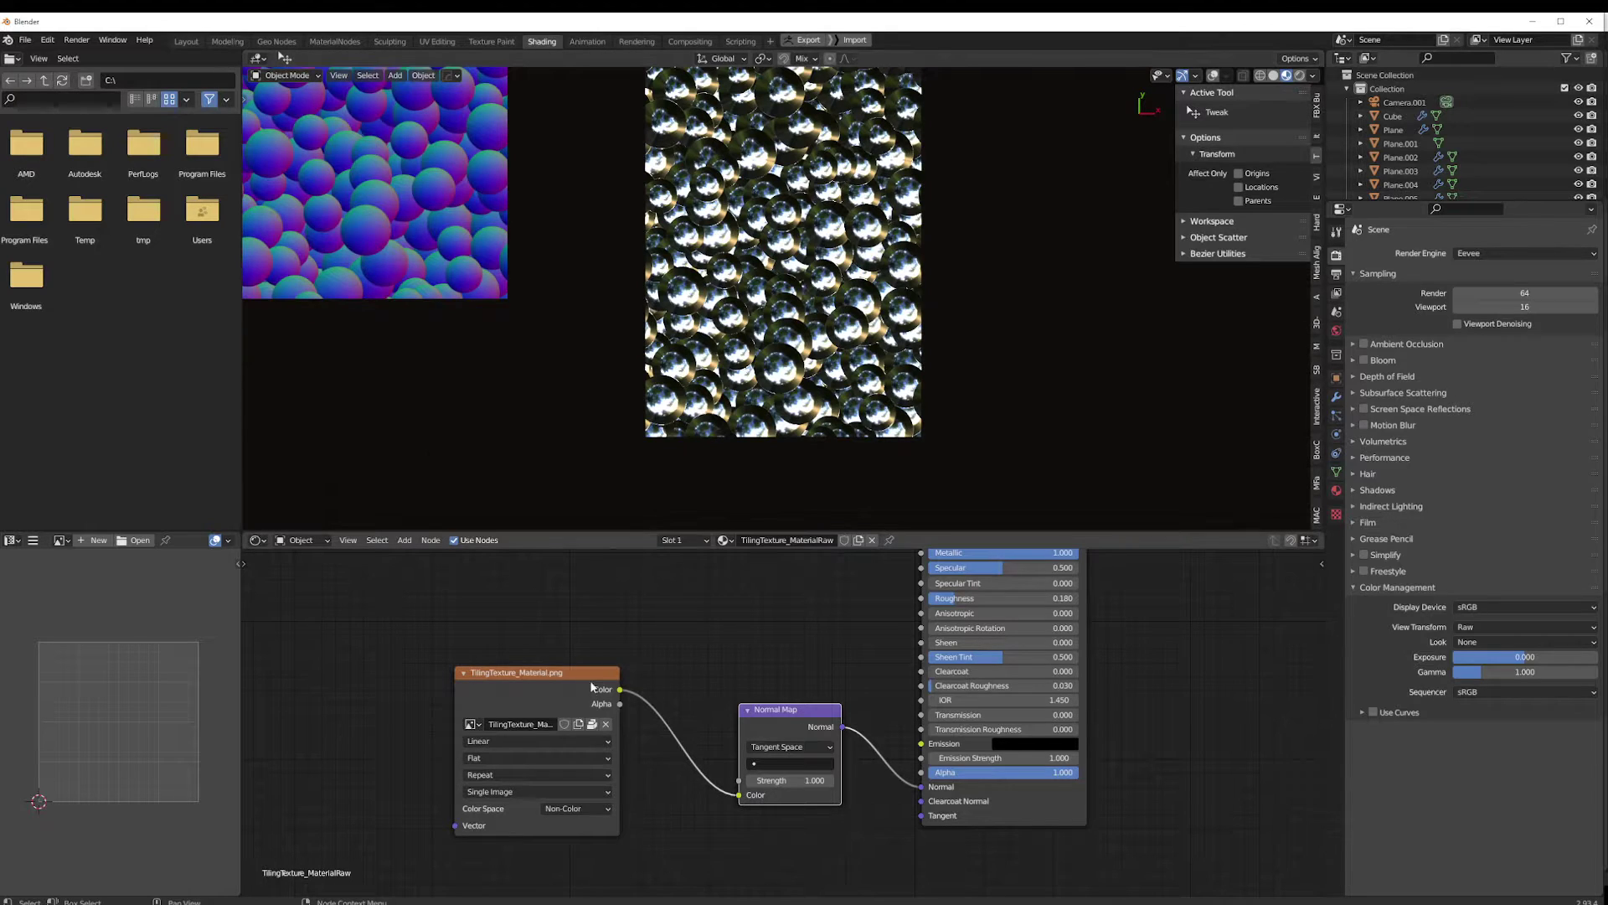
key(shift+a)
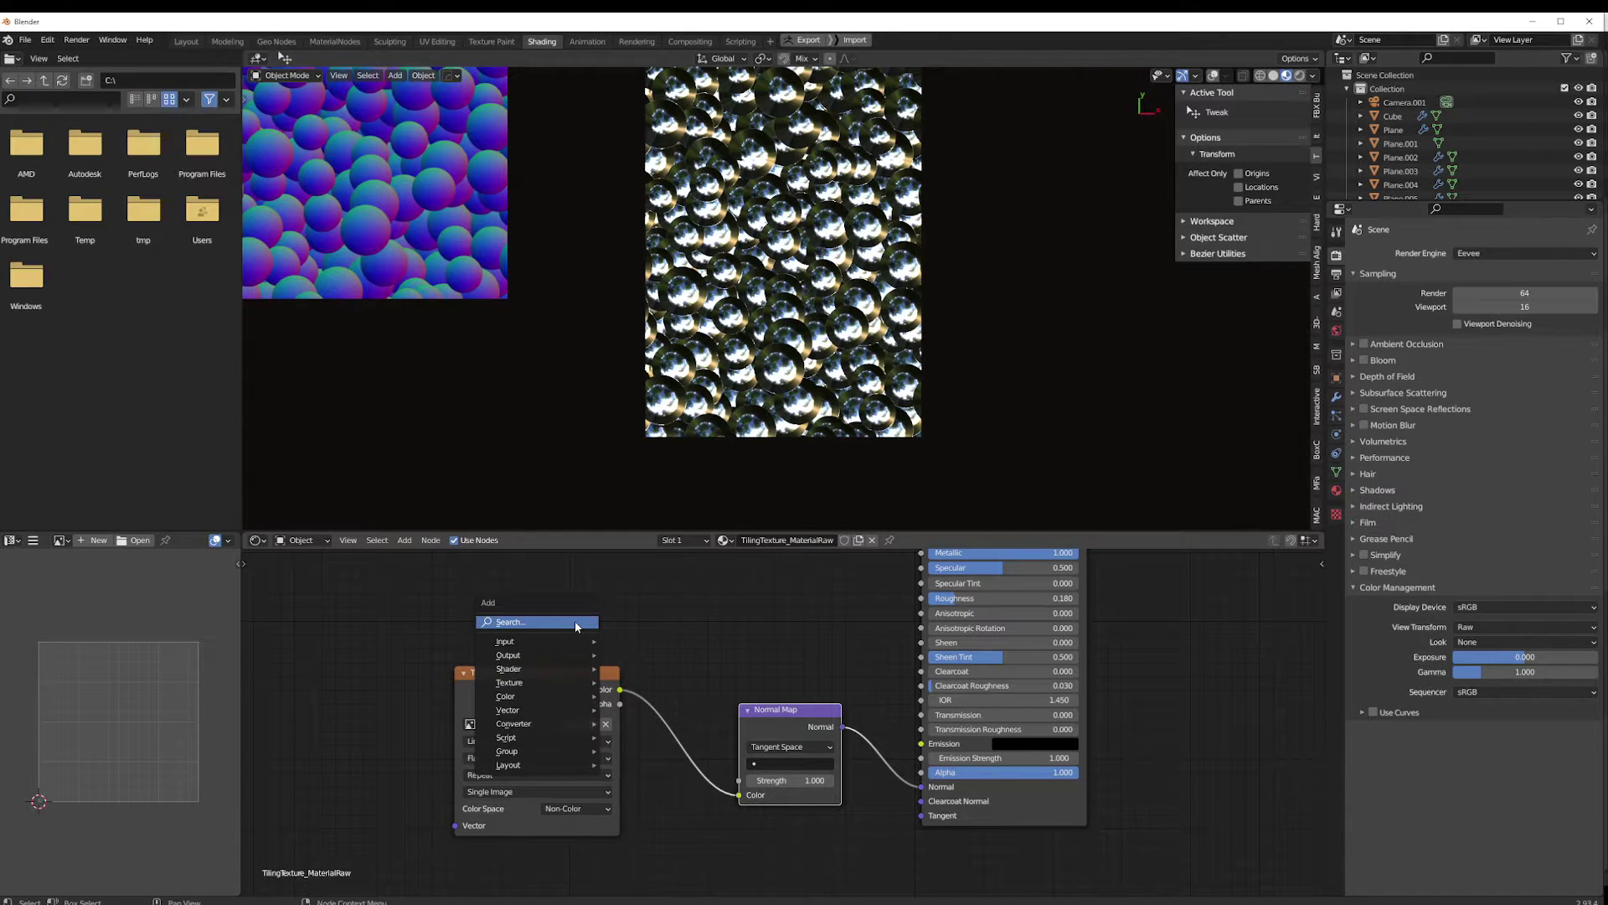
mouse_move(563, 645)
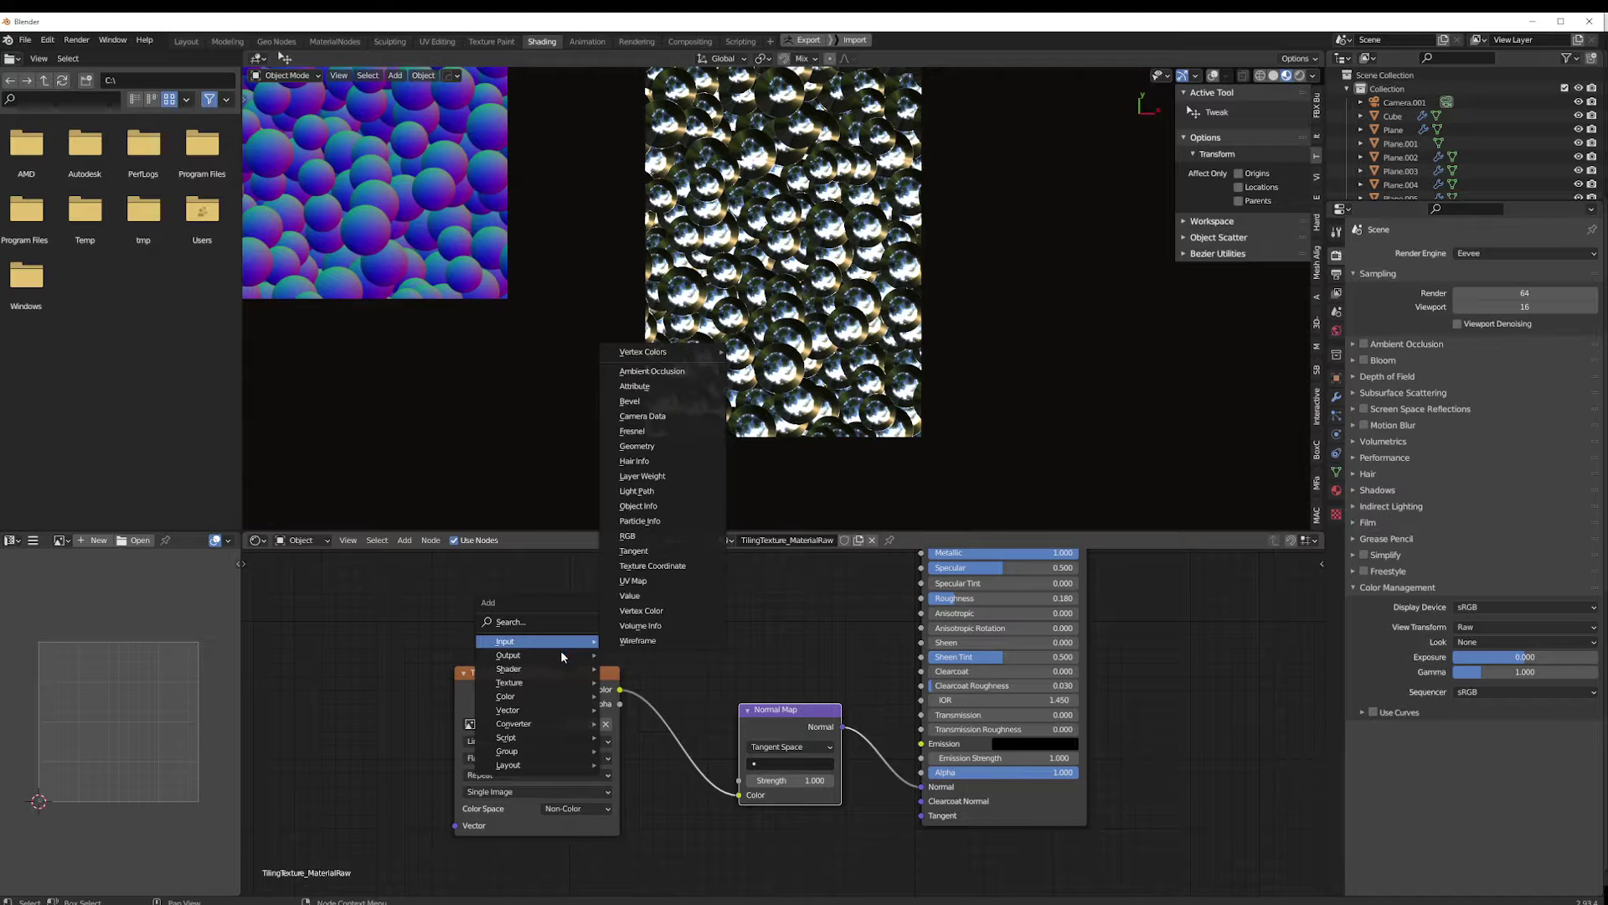
click(814, 591)
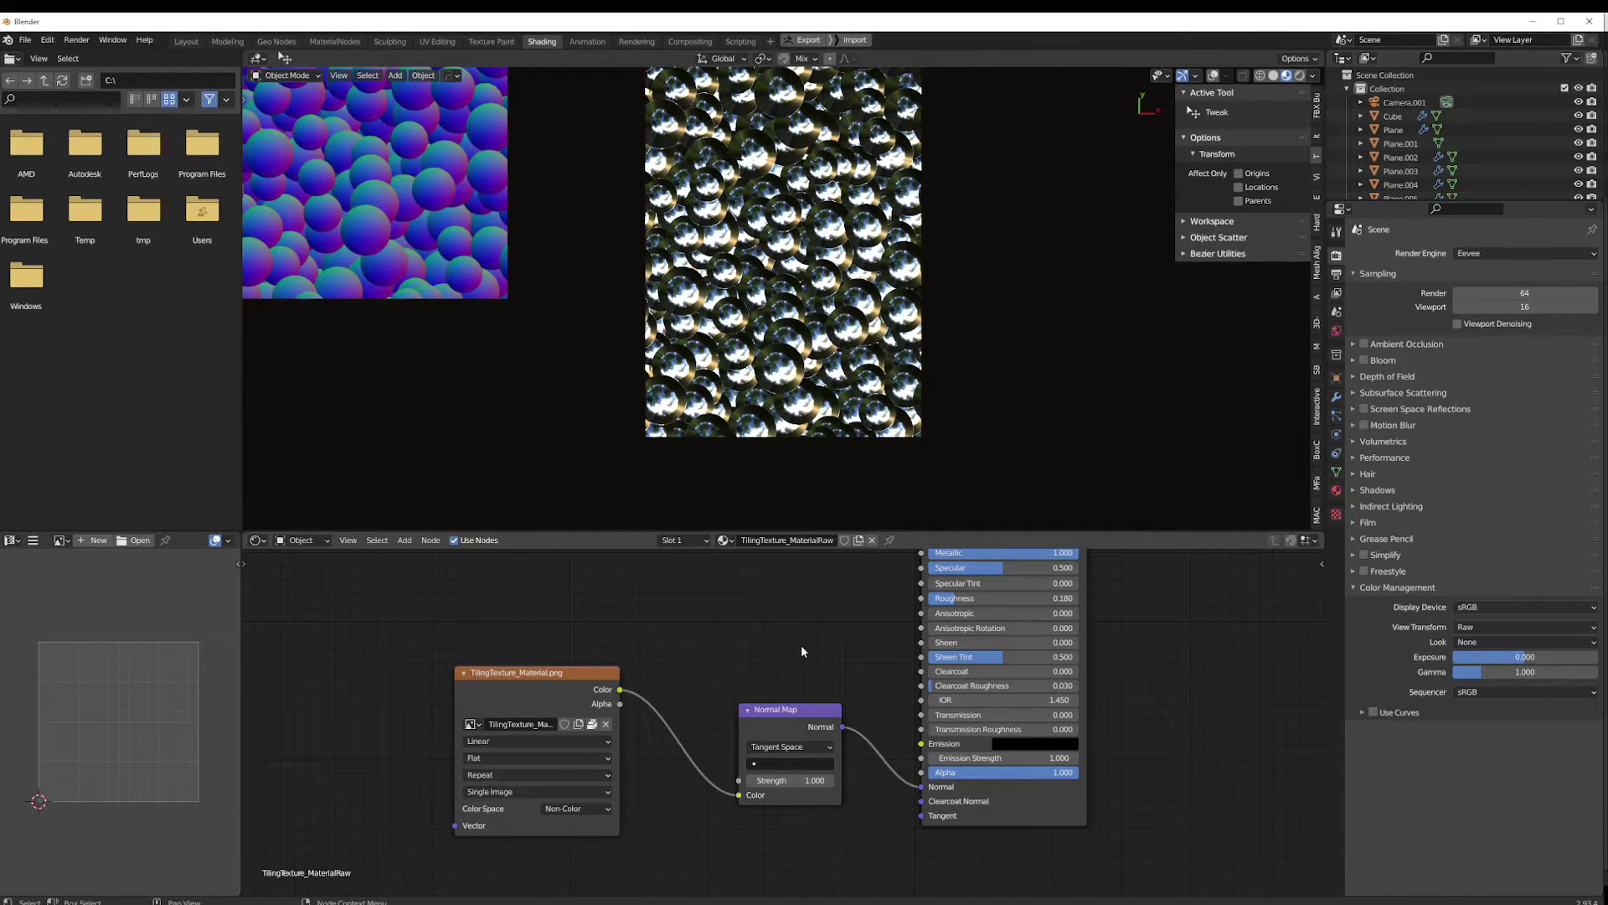
Move the Normal Map node closer to the TilingTexture_Material.png image node
middle_drag(802, 647, 772, 639)
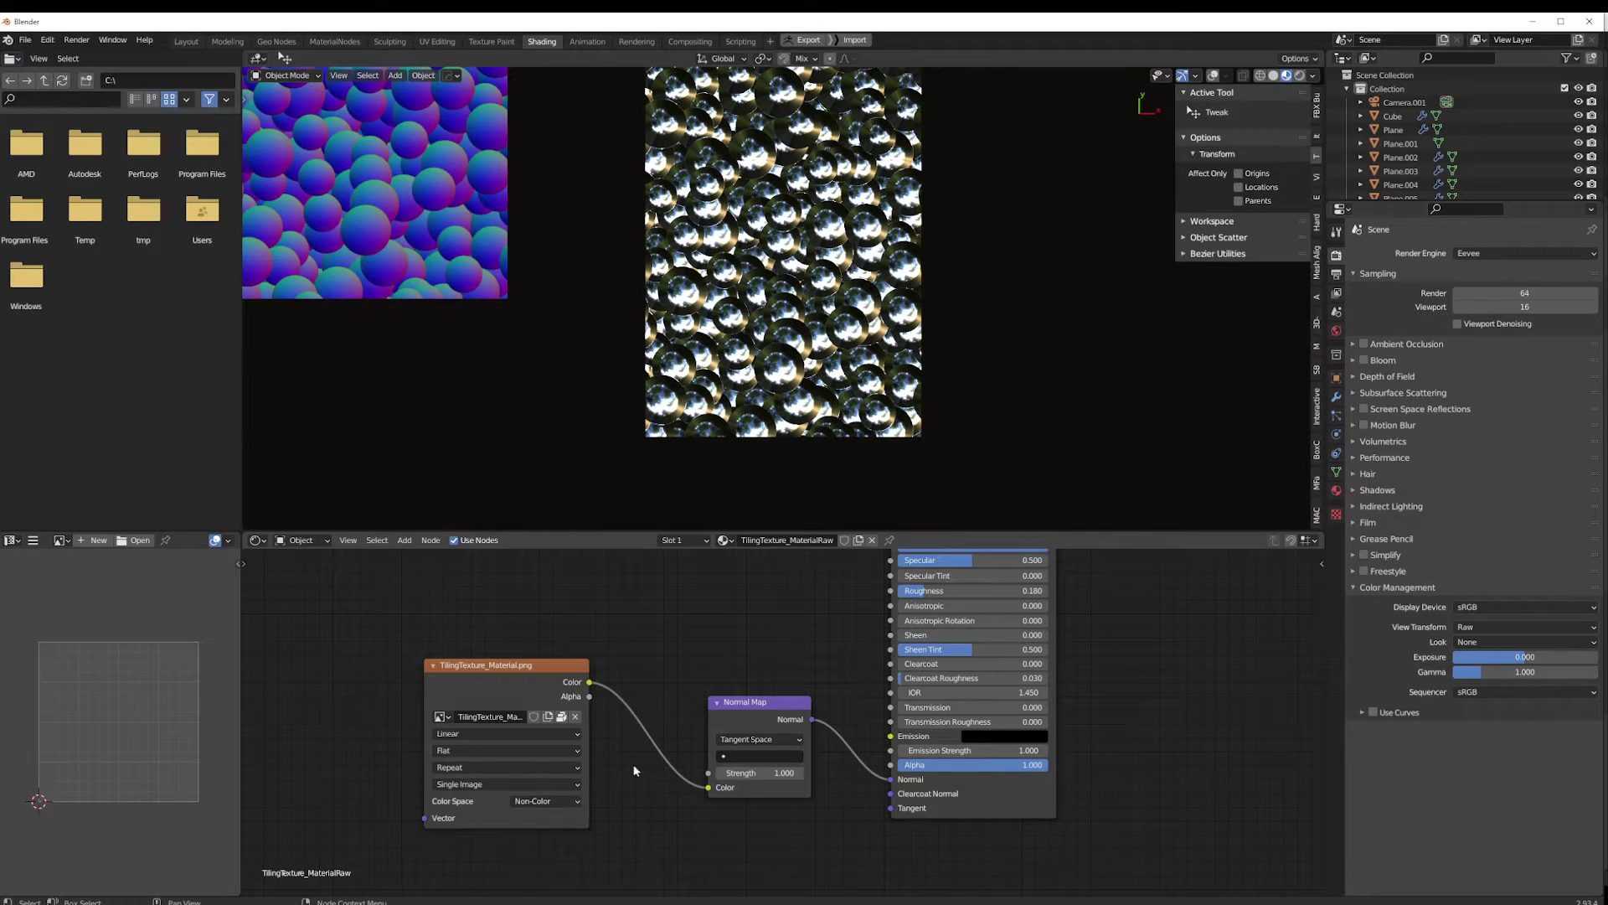
click(761, 703)
key(g)
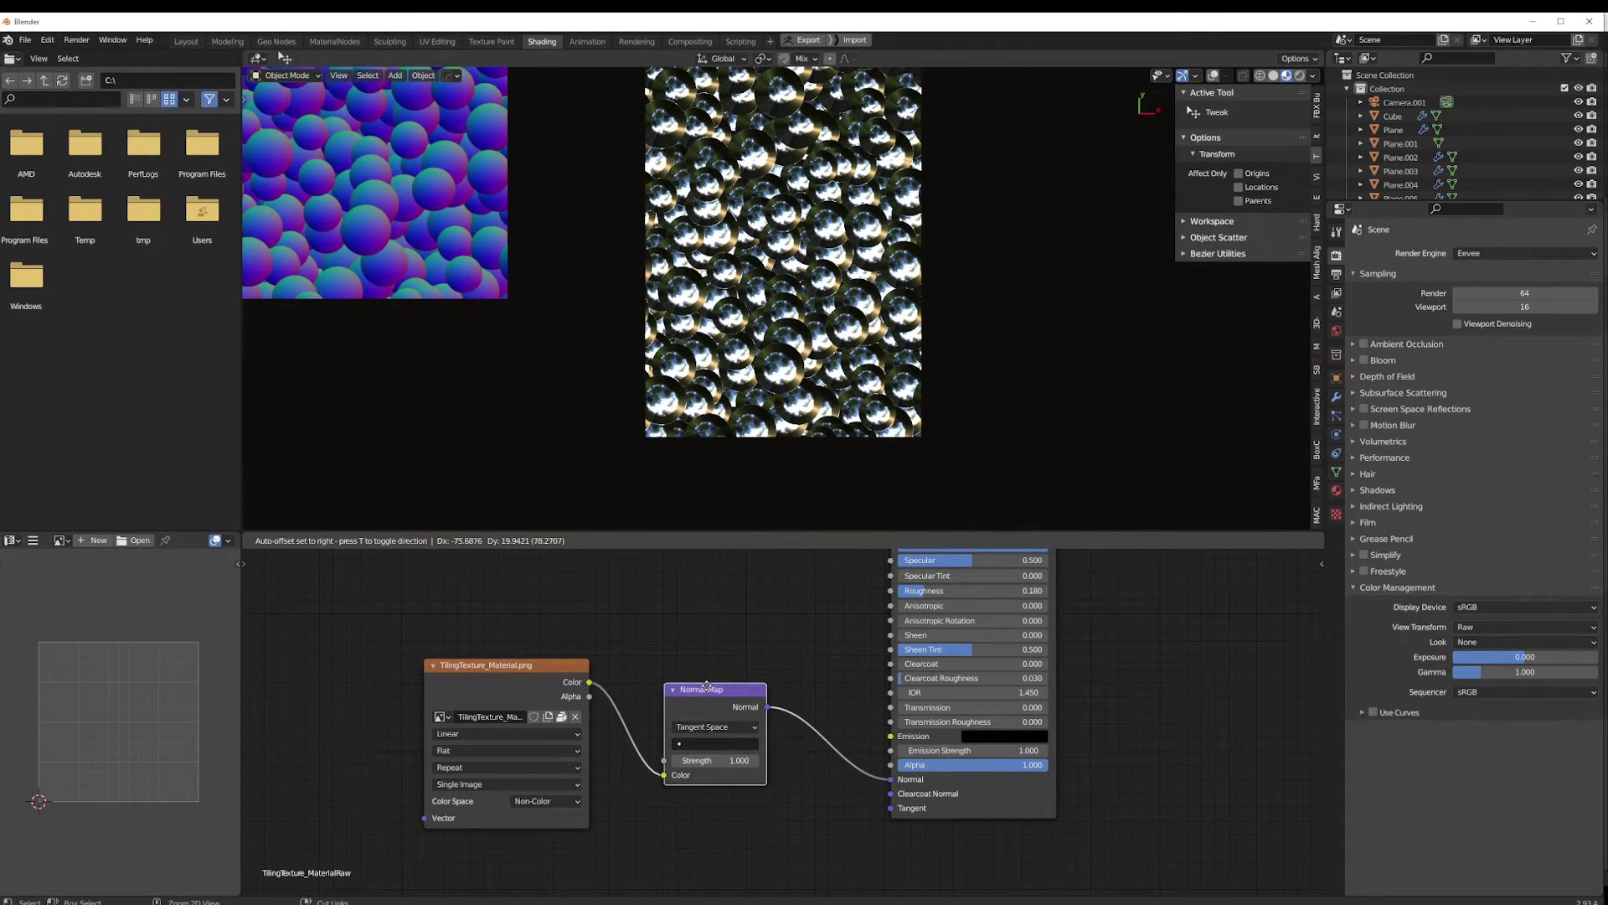
click(704, 680)
middle_drag(738, 700, 681, 734)
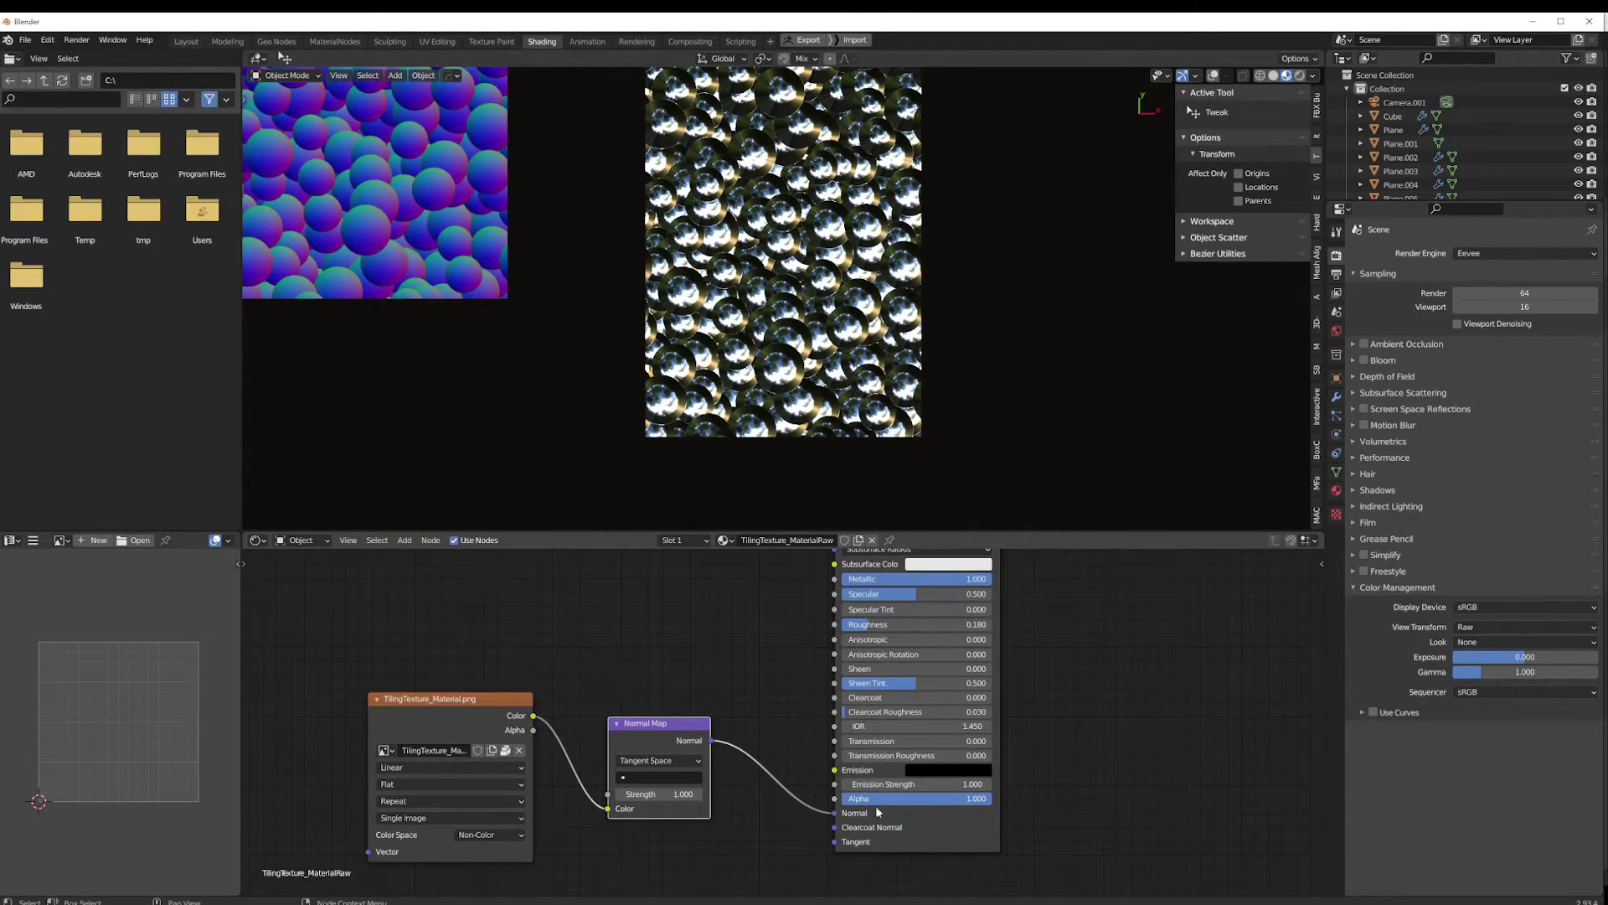
Examine the Principled BSDF settings and the reflective tiling result on the stacked planes from the top view
middle_drag(813, 692, 674, 878)
scroll(750, 712, down, 1)
scroll(751, 711, up, 3)
click(752, 630)
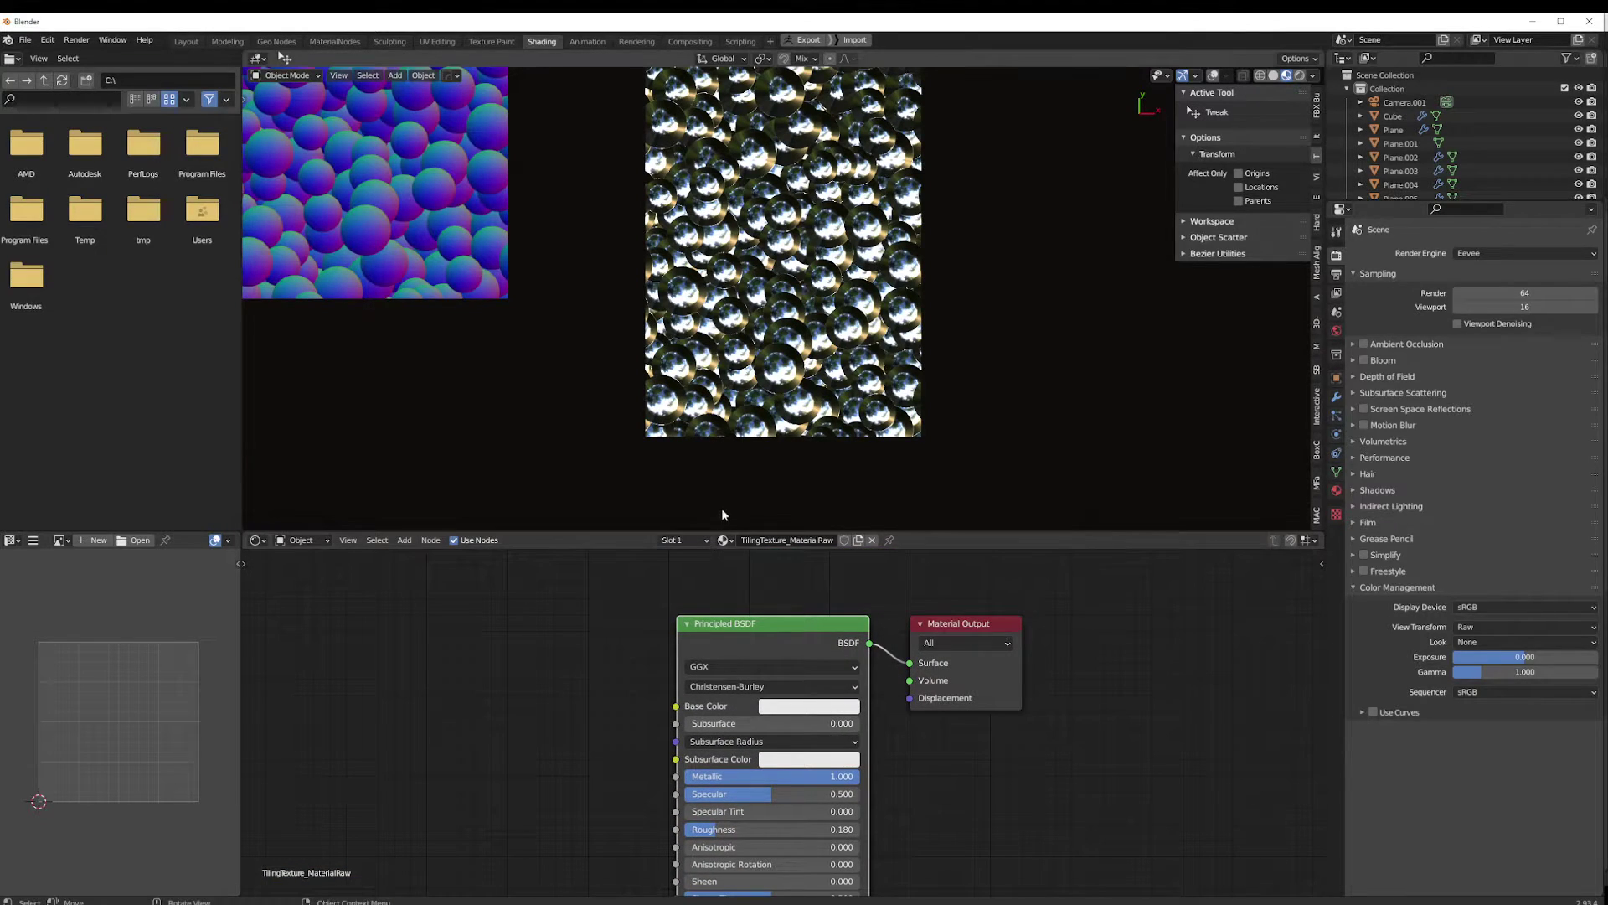
middle_drag(728, 490, 825, 339)
key(KP_7)
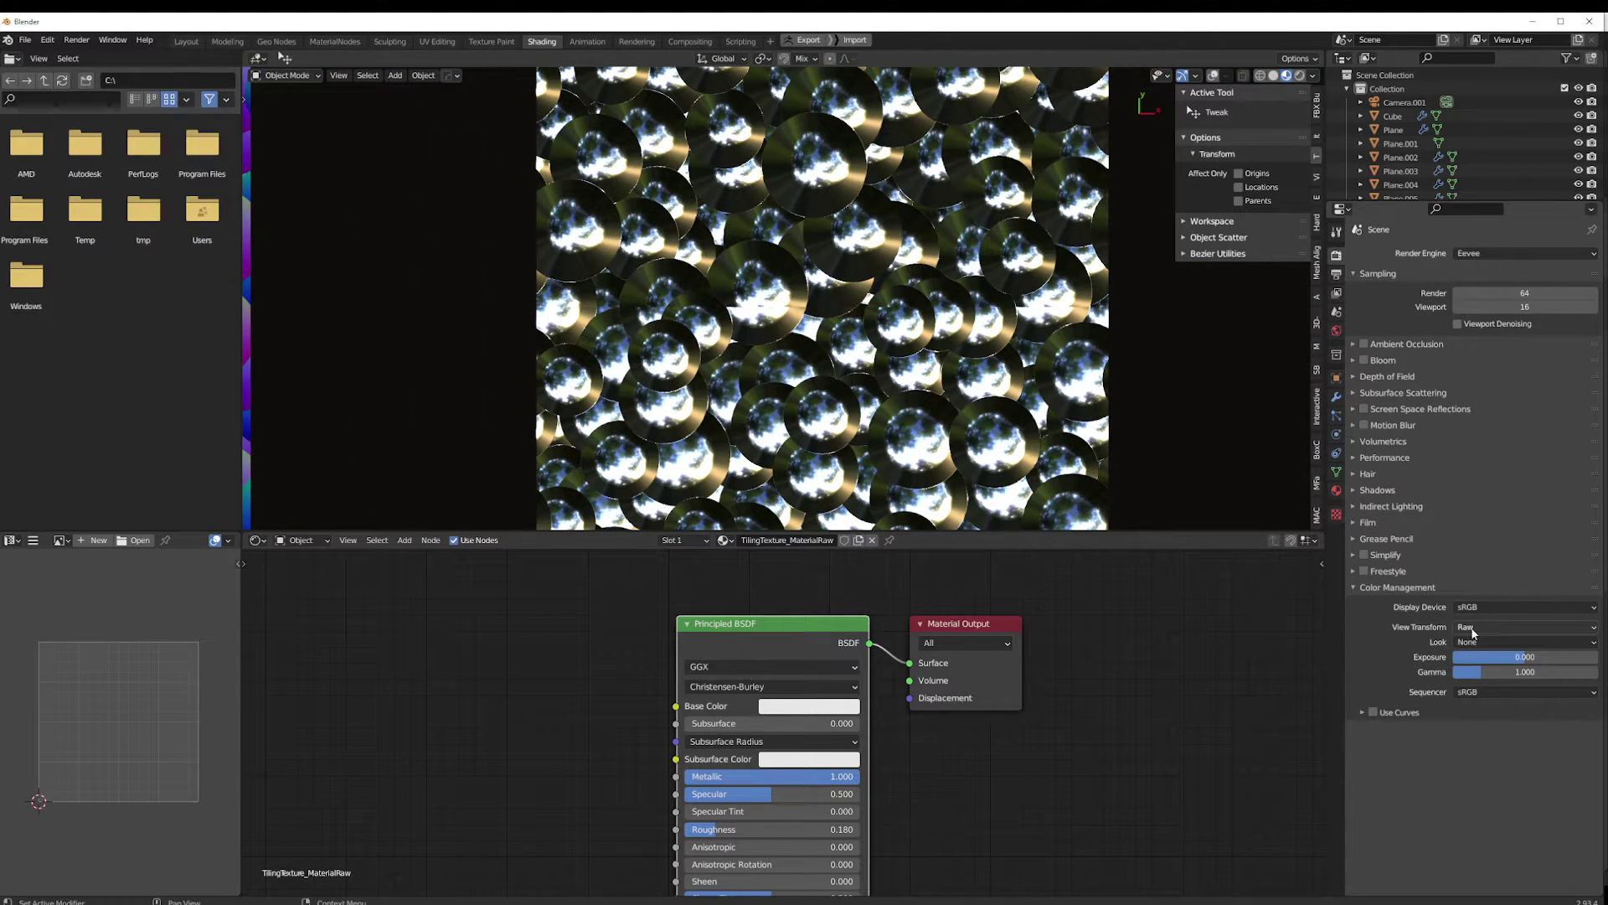
scroll(1025, 223, down, 2)
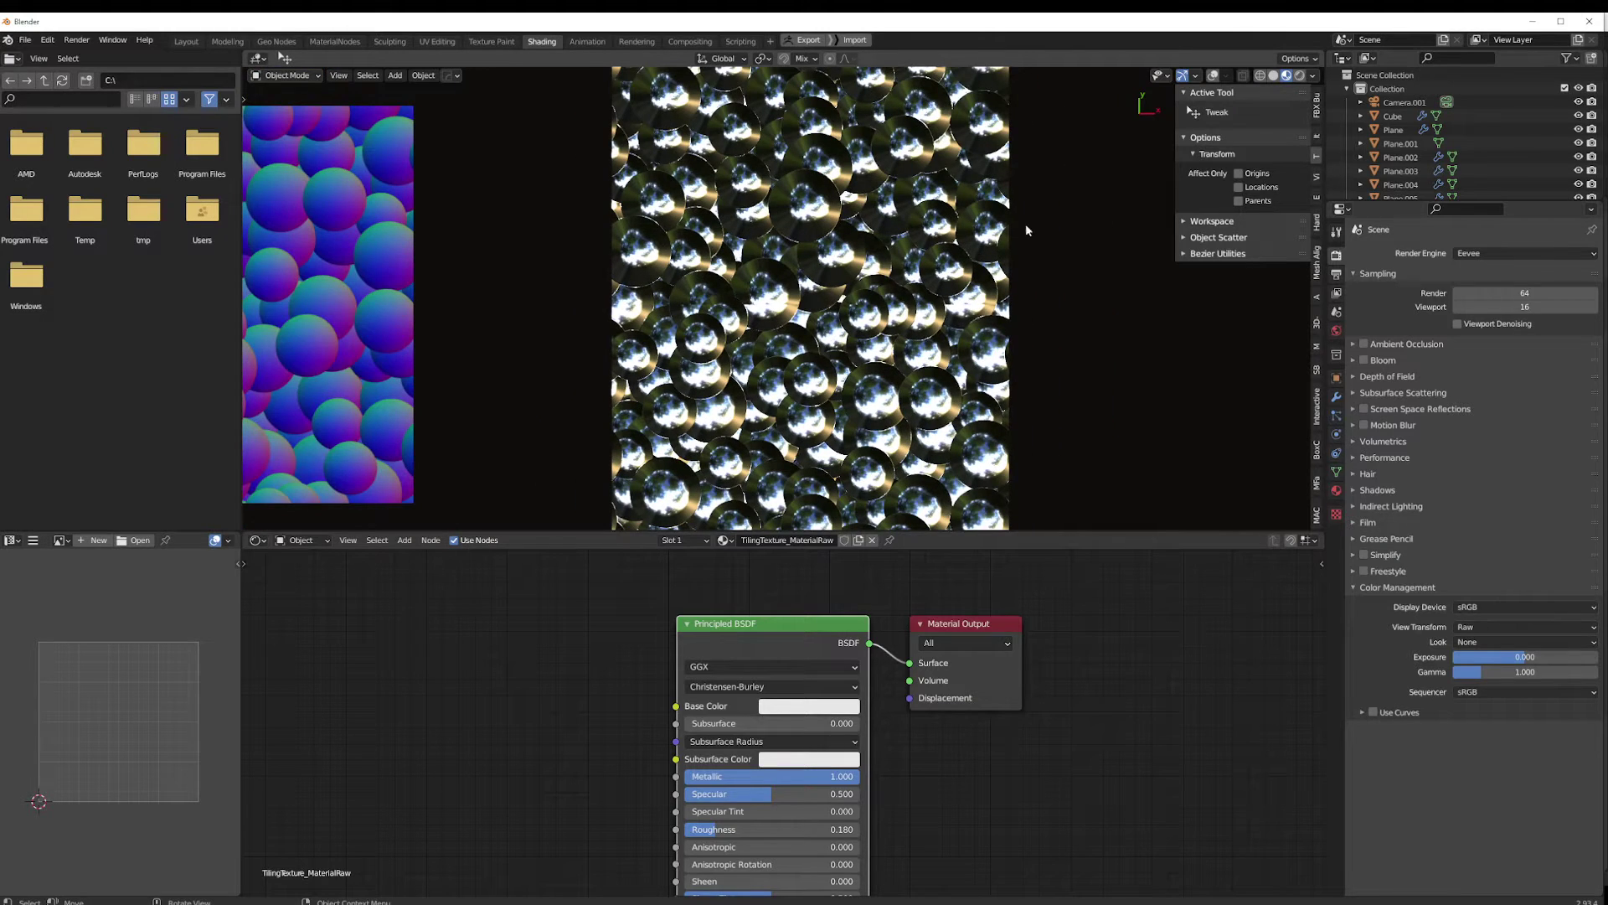
scroll(844, 713, down, 3)
scroll(845, 713, up, 3)
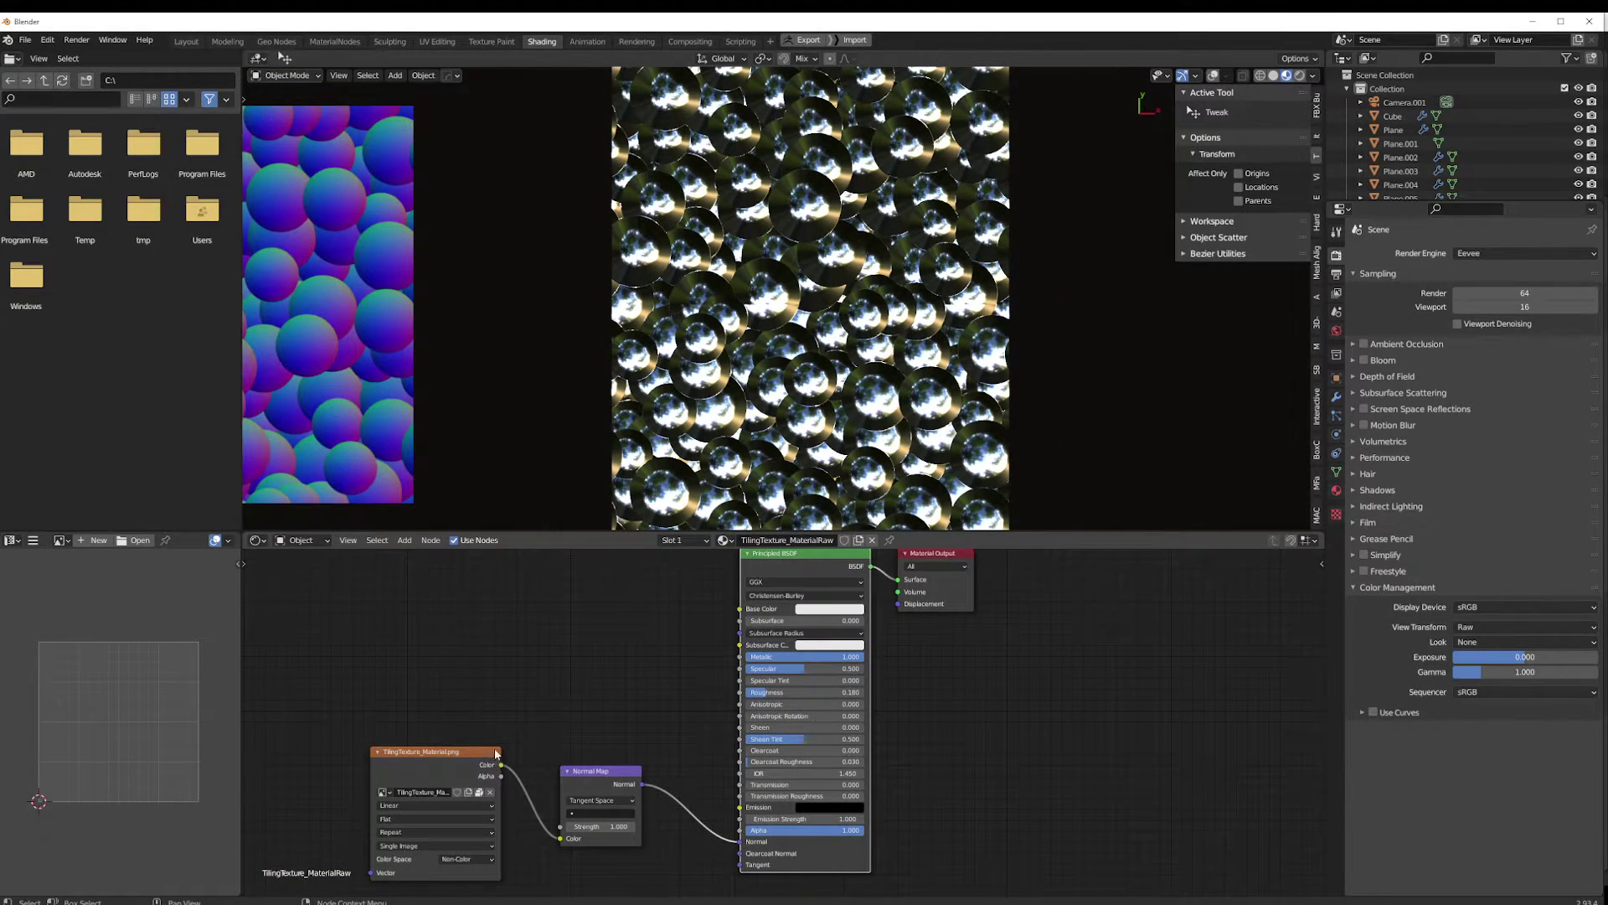
Connect the image texture's Color directly to the Material Output Surface in both stacked planes' materials, Raw and Filmic
middle_drag(499, 754, 442, 793)
drag(443, 803, 845, 618)
click(856, 326)
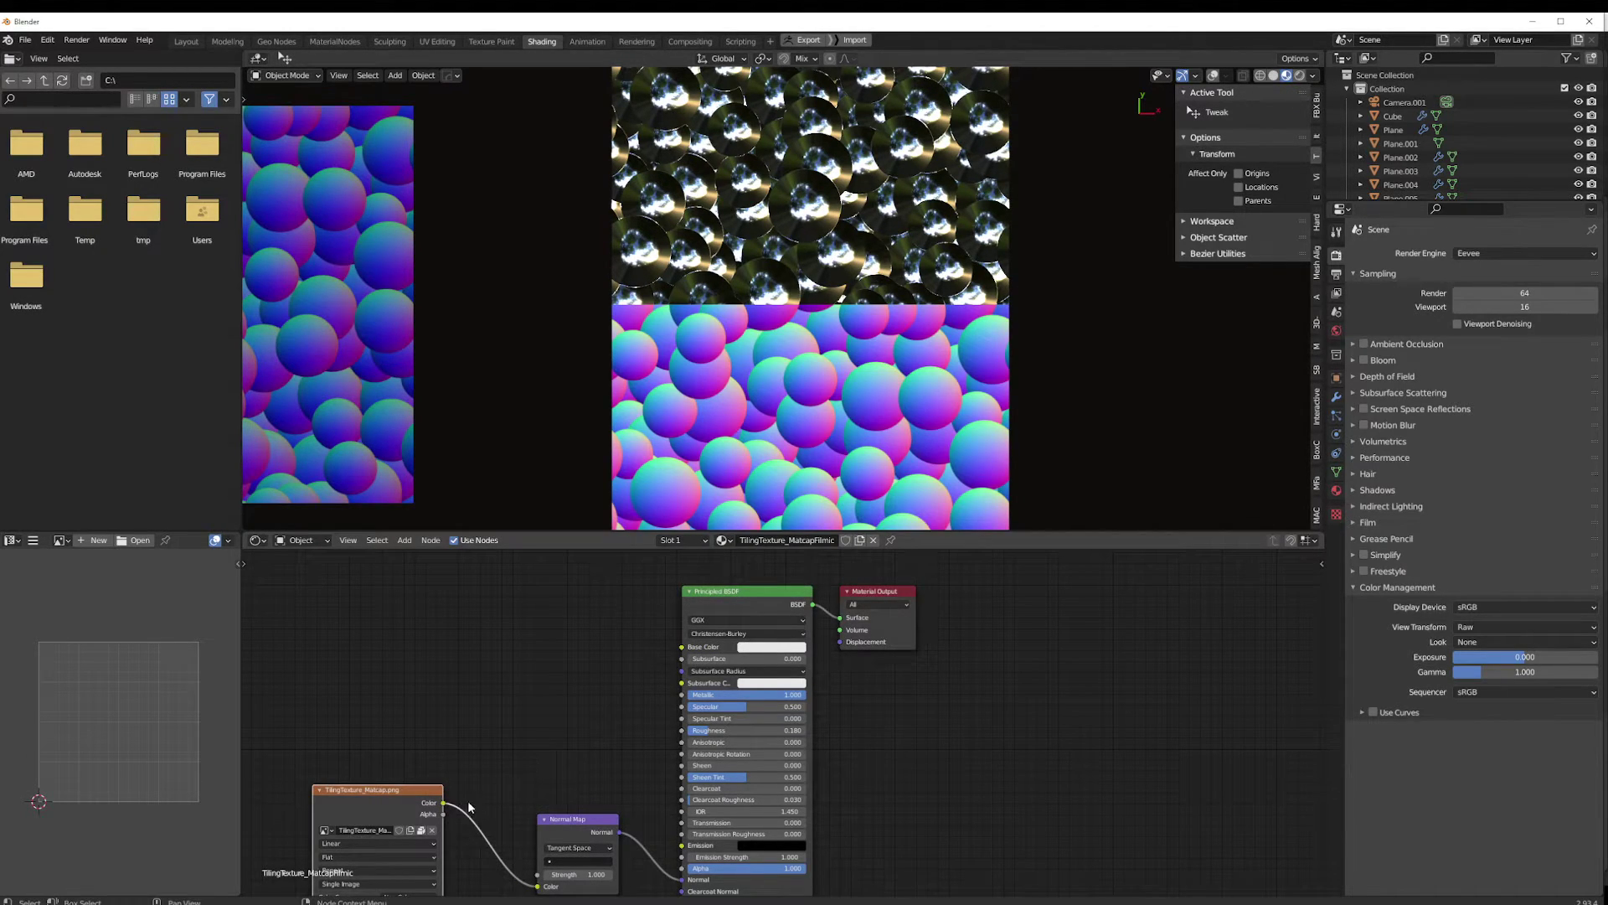
drag(443, 803, 840, 618)
Enlarge the 3D viewport and compare the upper Filmic and lower Raw textures along their shared seam
middle_drag(903, 306, 972, 531)
drag(975, 533, 969, 758)
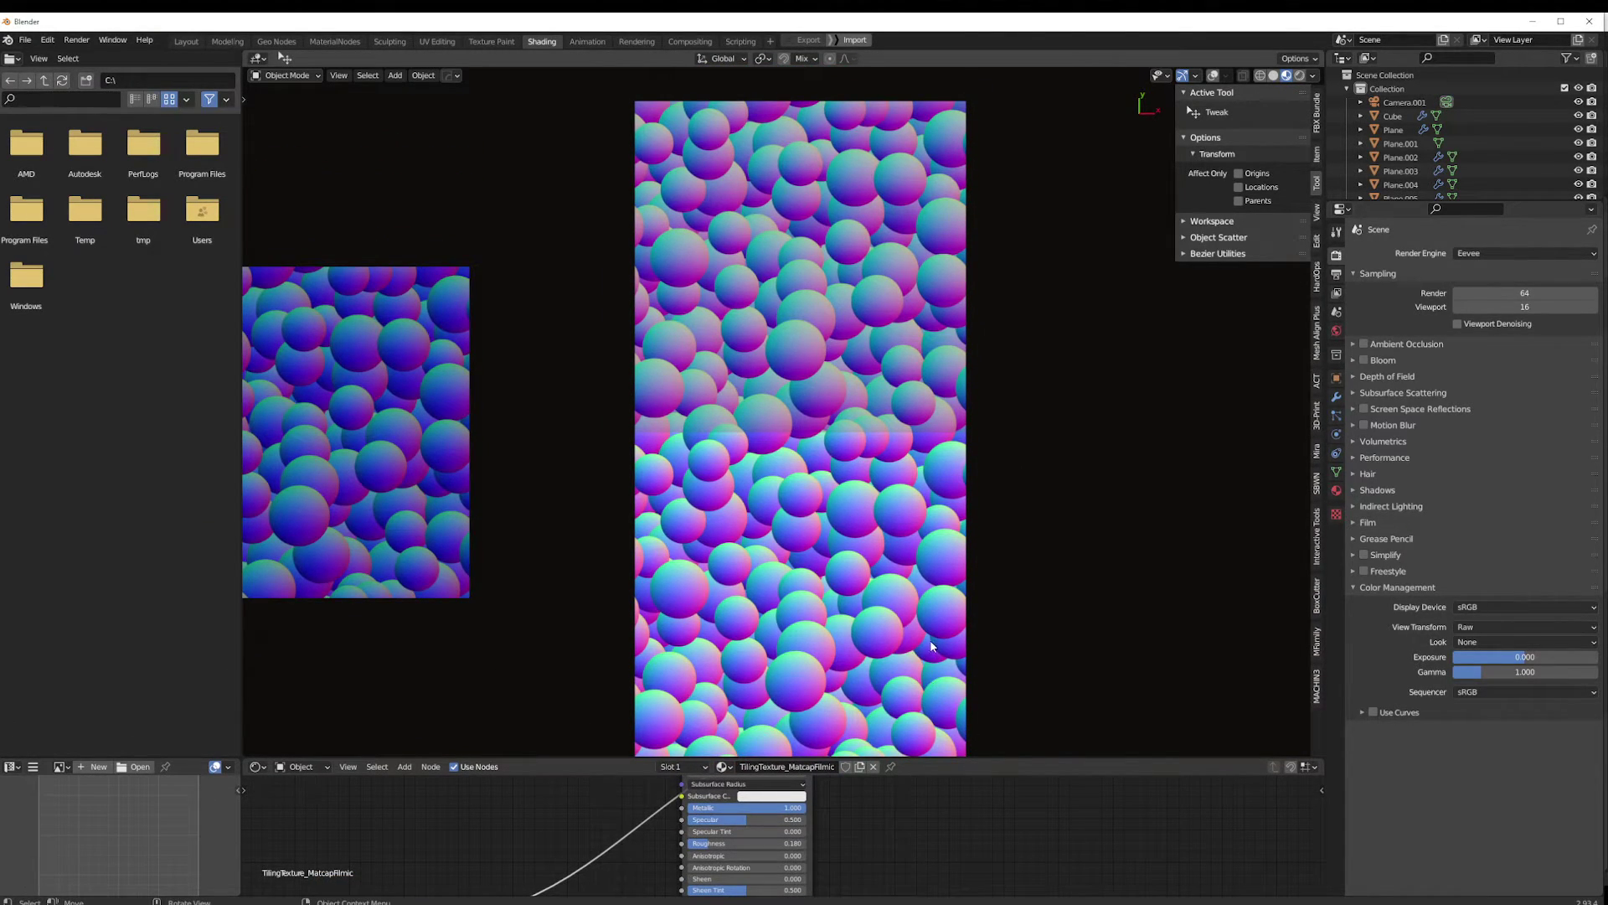
shift+middle_drag(930, 646, 949, 565)
shift+middle_drag(885, 308, 858, 427)
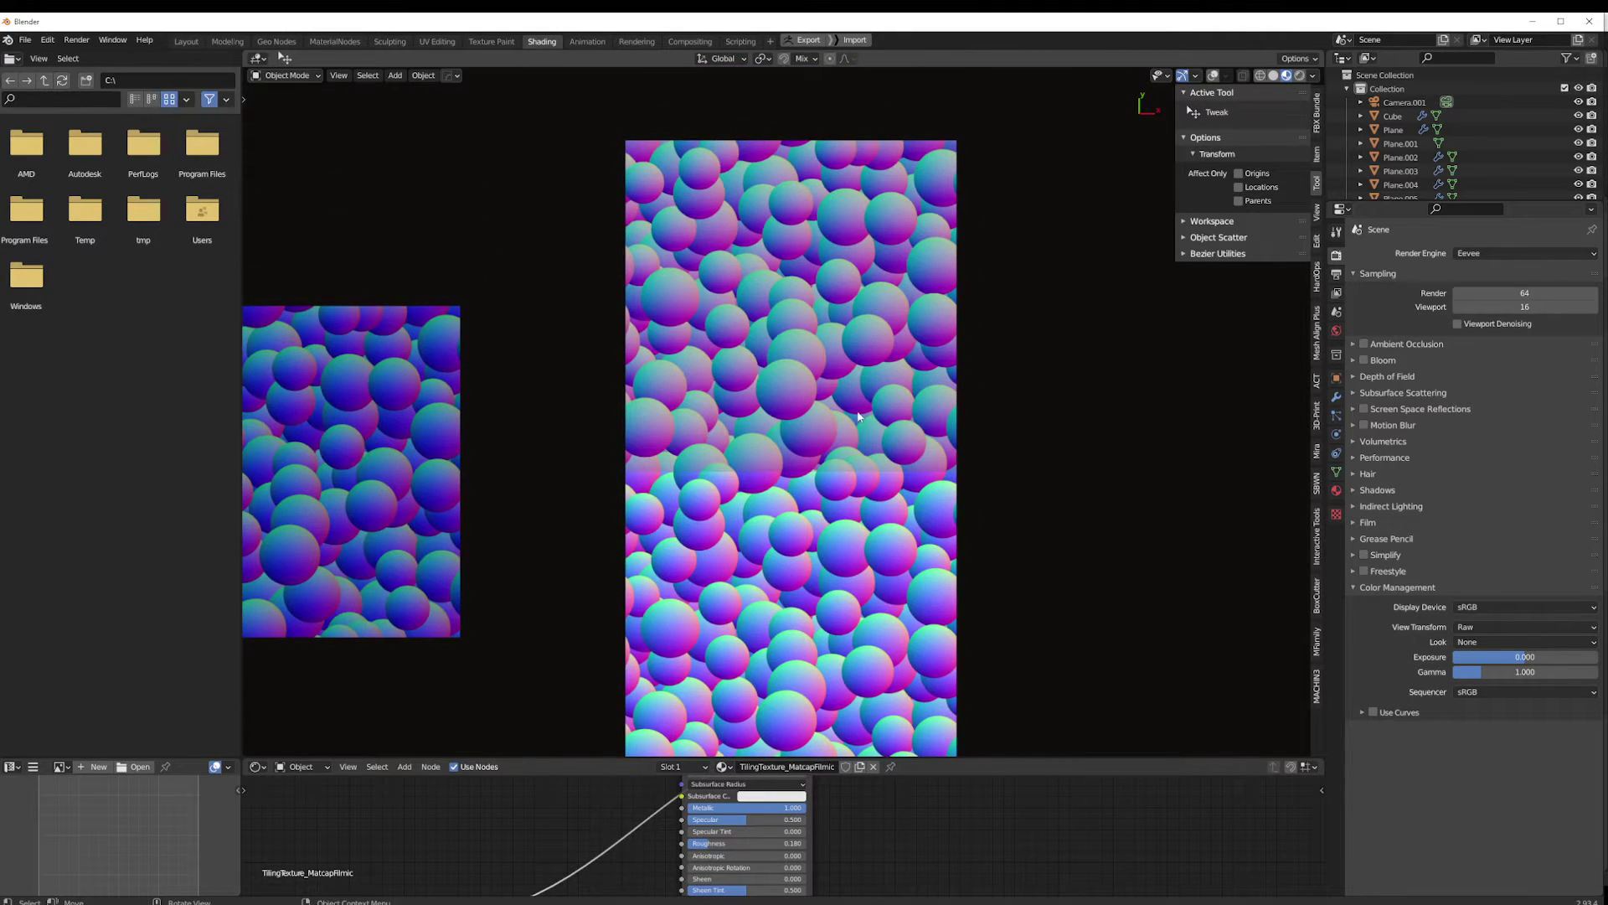
scroll(858, 417, up, 4)
scroll(836, 310, down, 2)
shift+middle_drag(823, 235, 811, 261)
scroll(811, 262, down, 2)
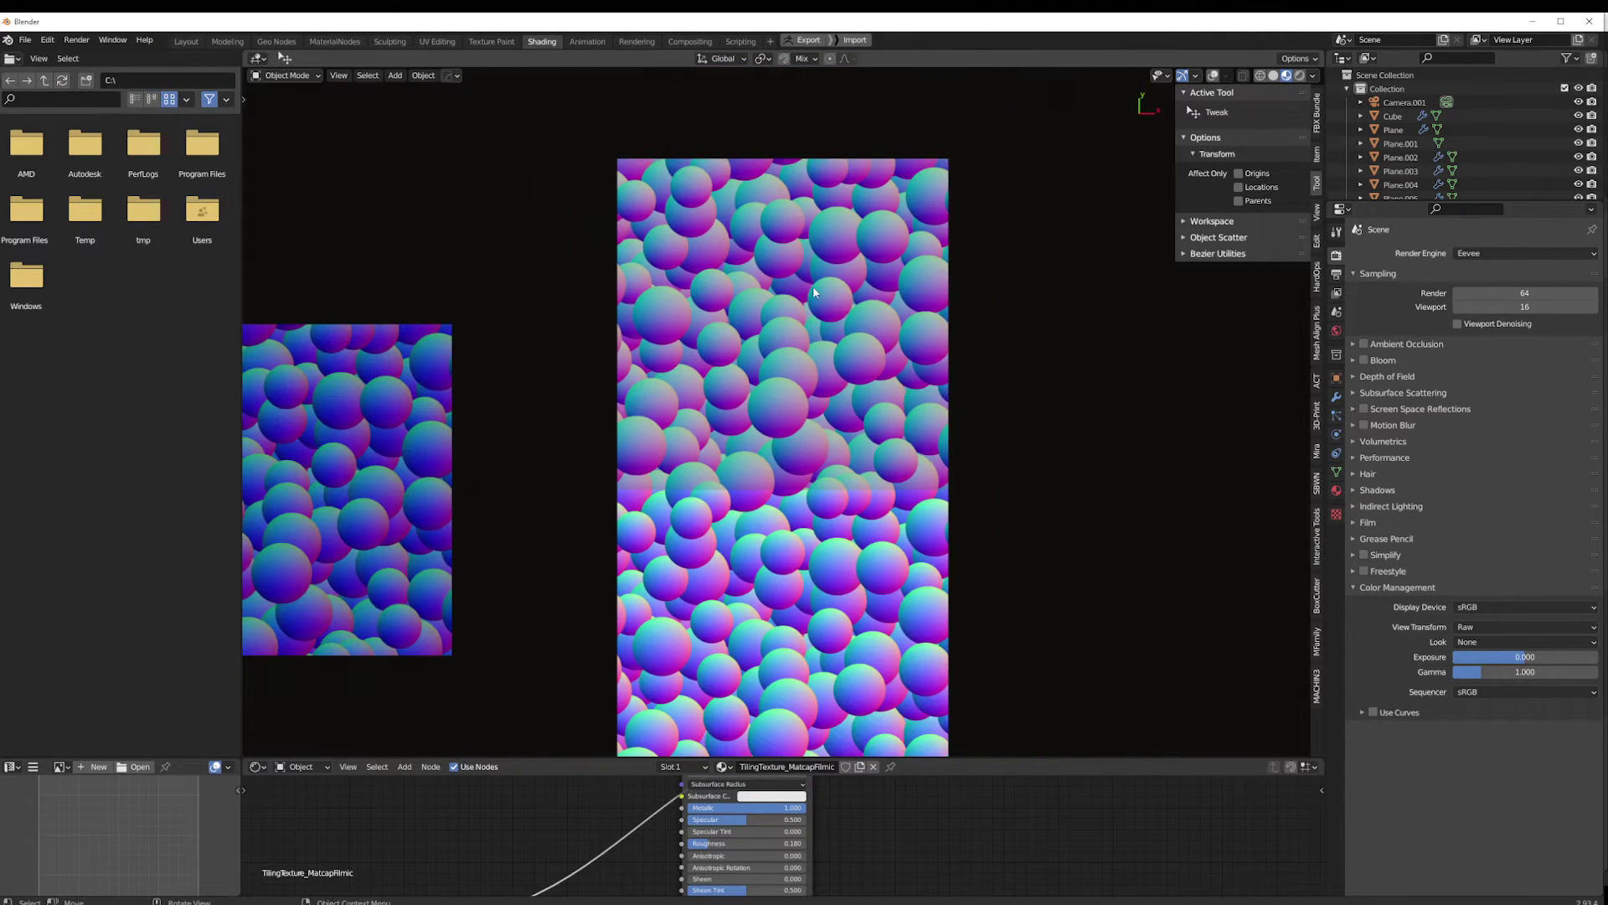
shift+middle_drag(818, 440, 834, 371)
scroll(835, 375, up, 4)
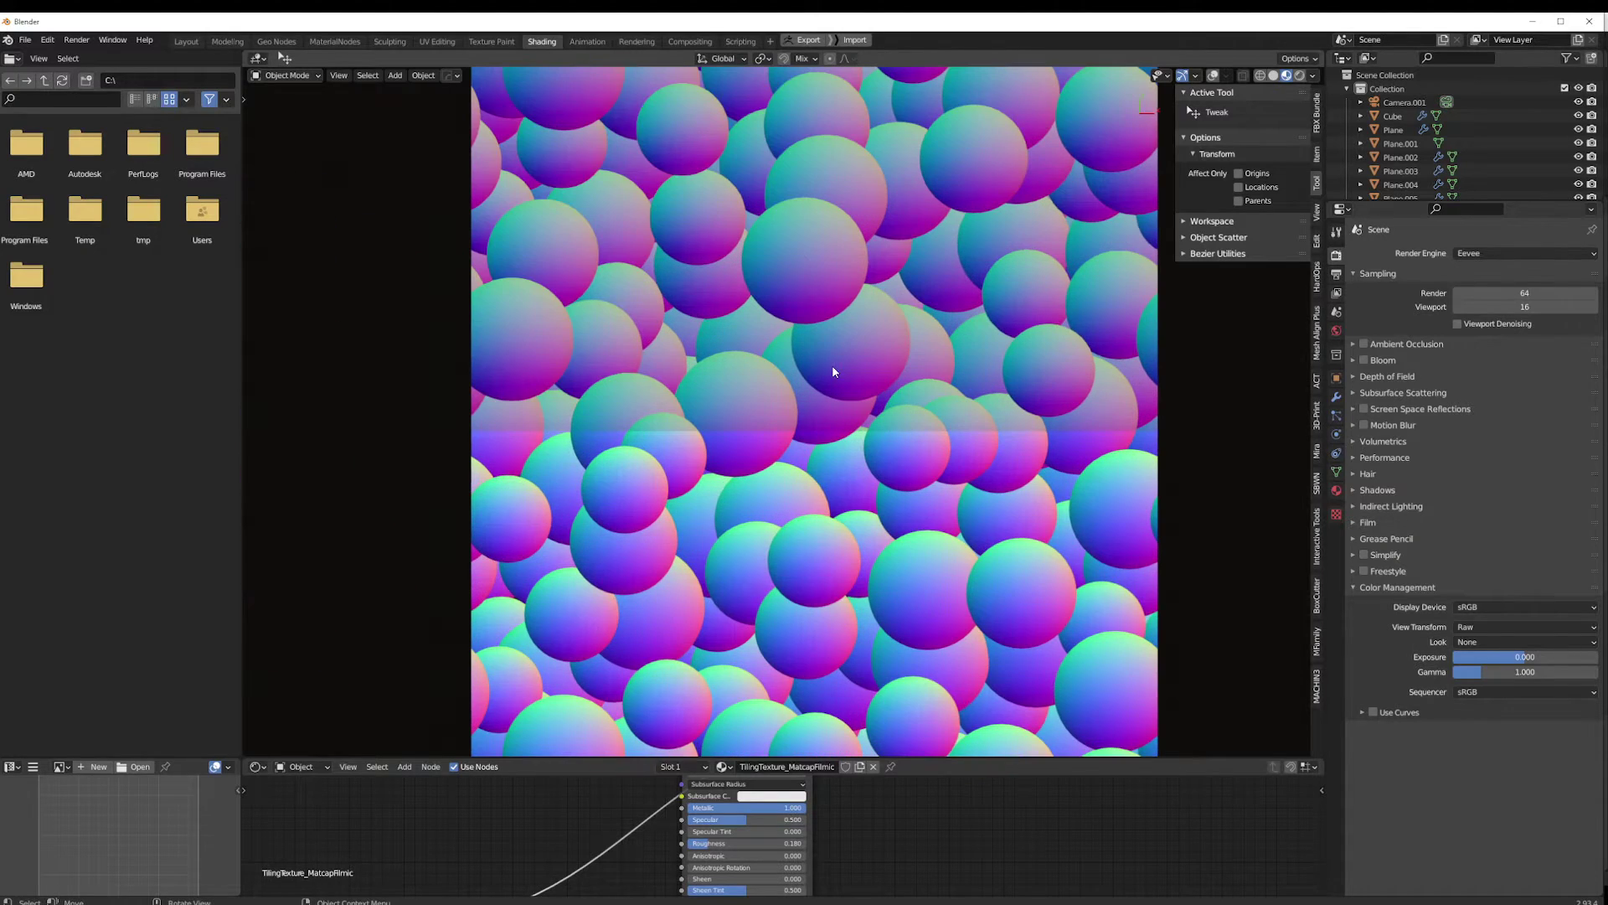
scroll(812, 305, down, 2)
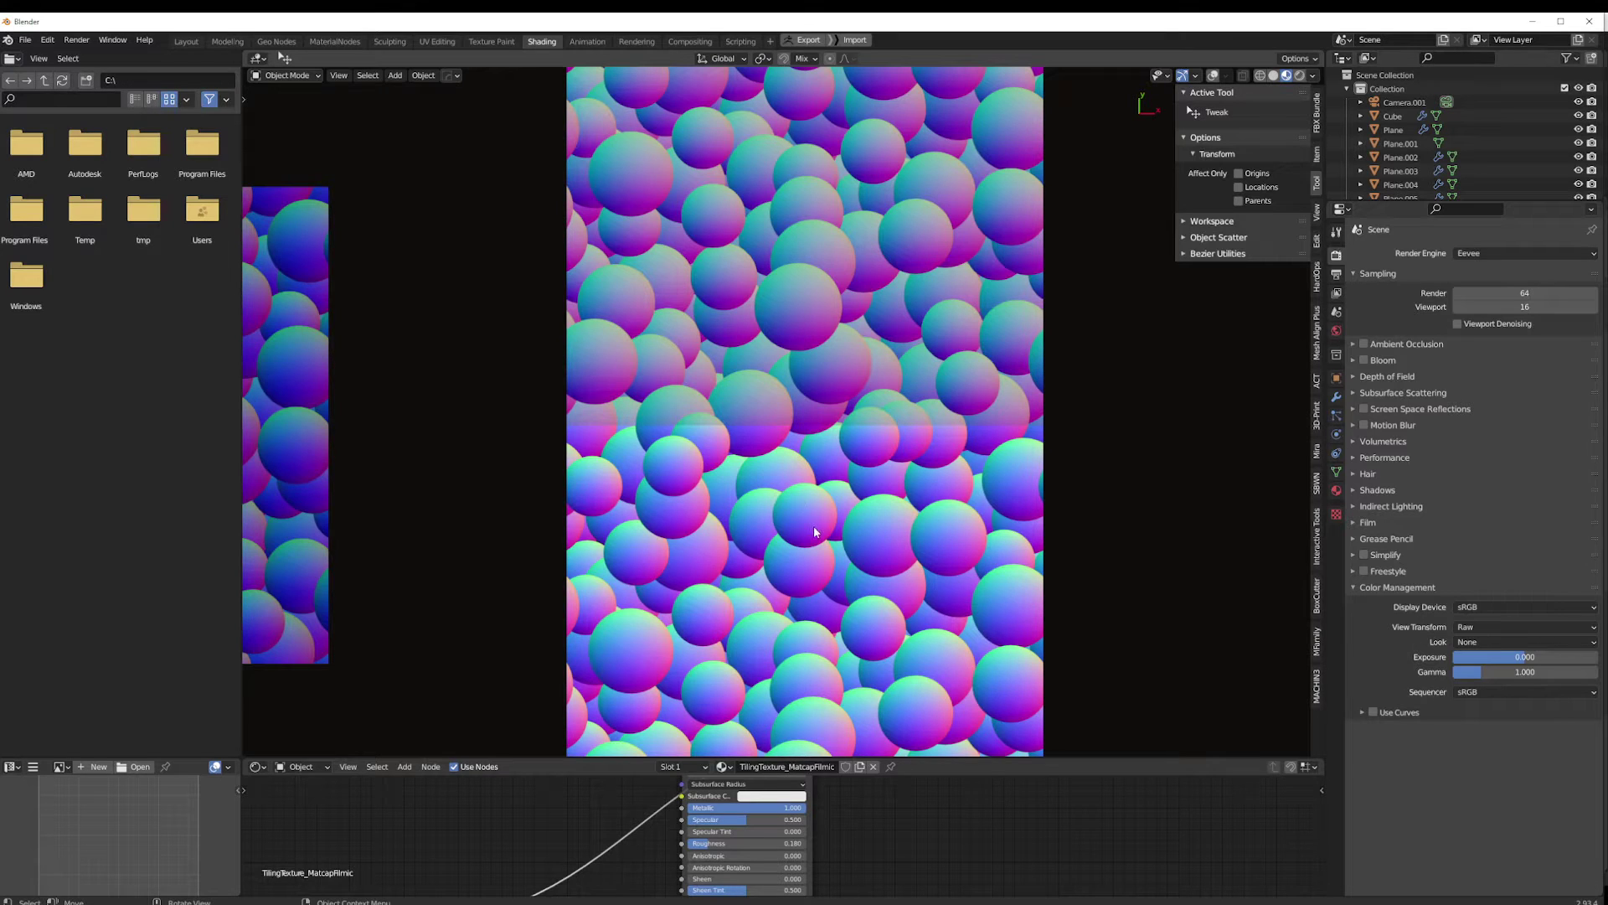
Compare the overall colors of the two stacked textures and inspect the lower Raw plane up close
scroll(814, 530, down, 1)
scroll(852, 480, down, 1)
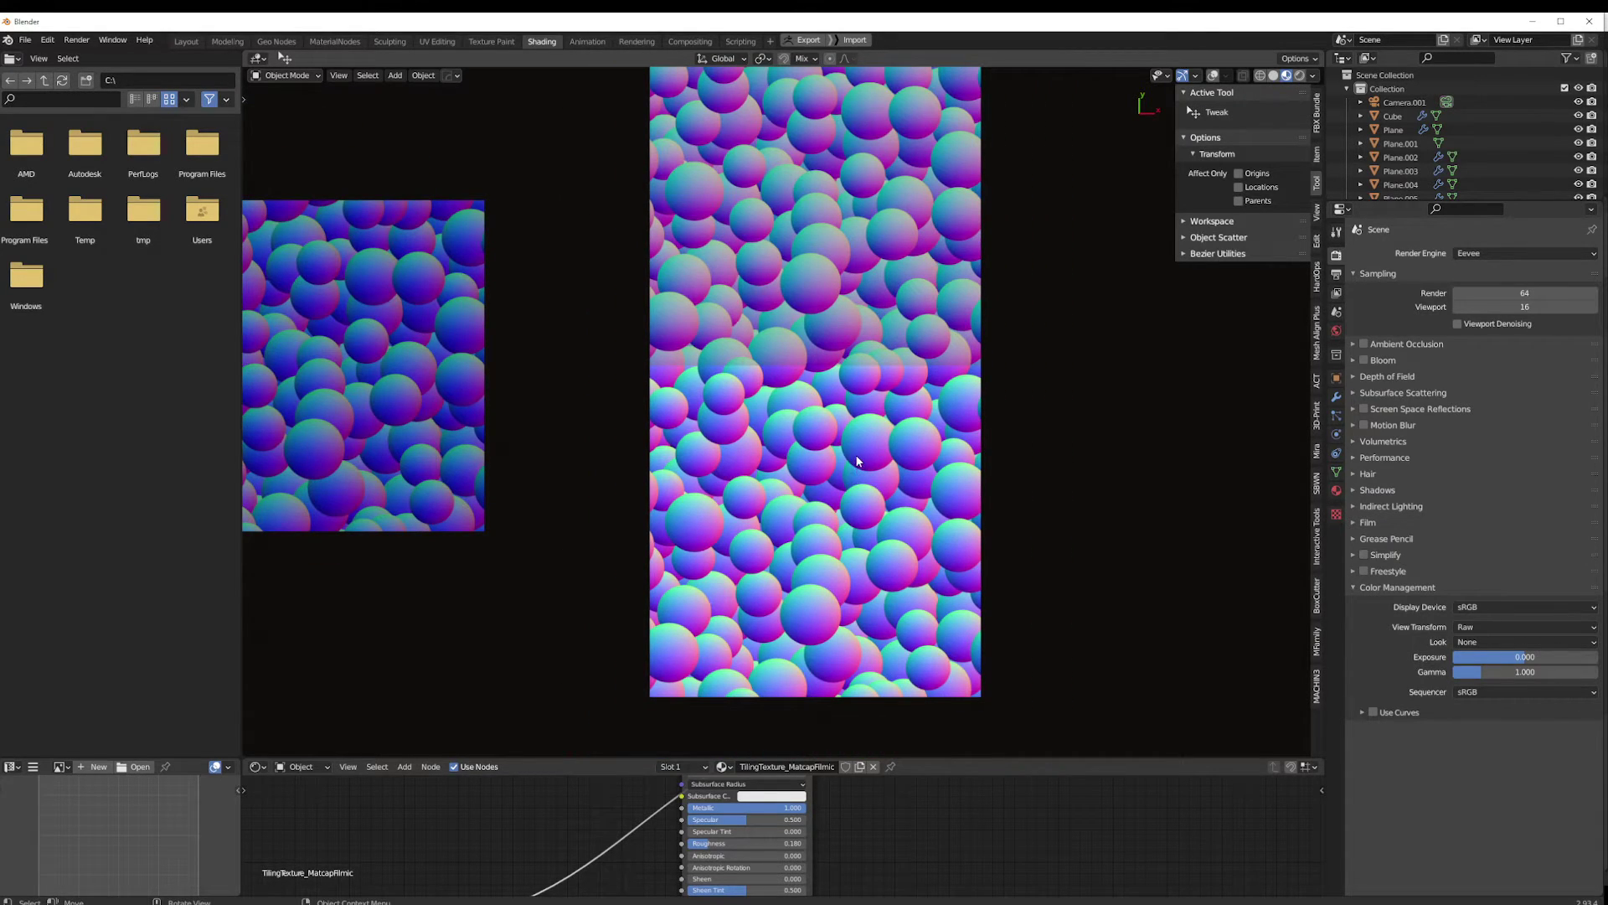
shift+middle_drag(816, 271, 781, 393)
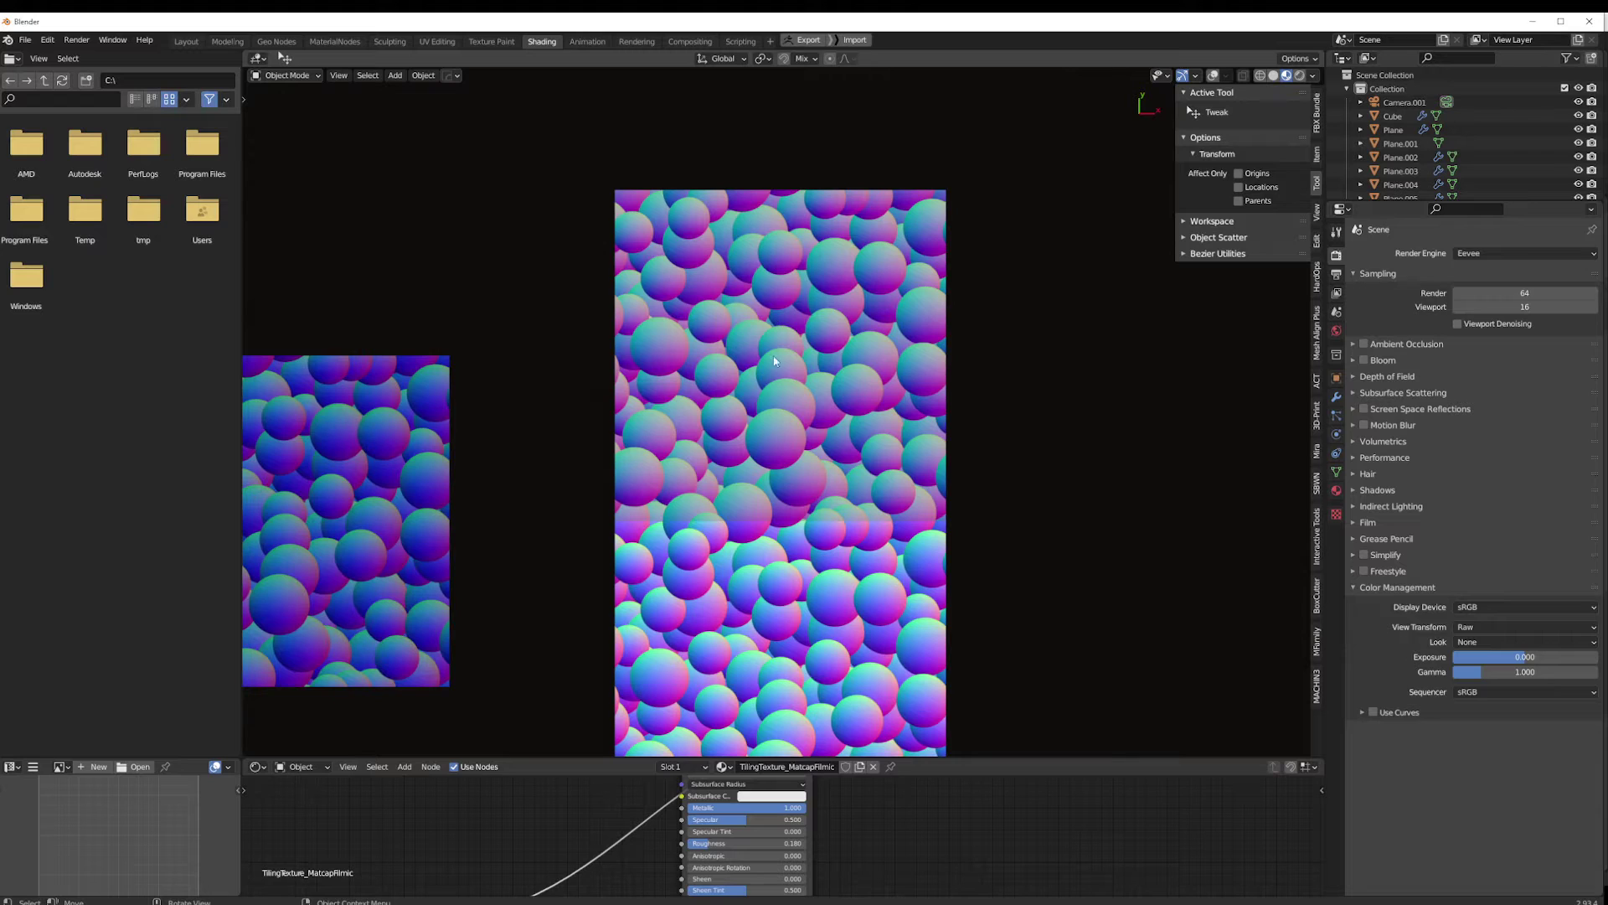
shift+middle_drag(780, 508, 787, 408)
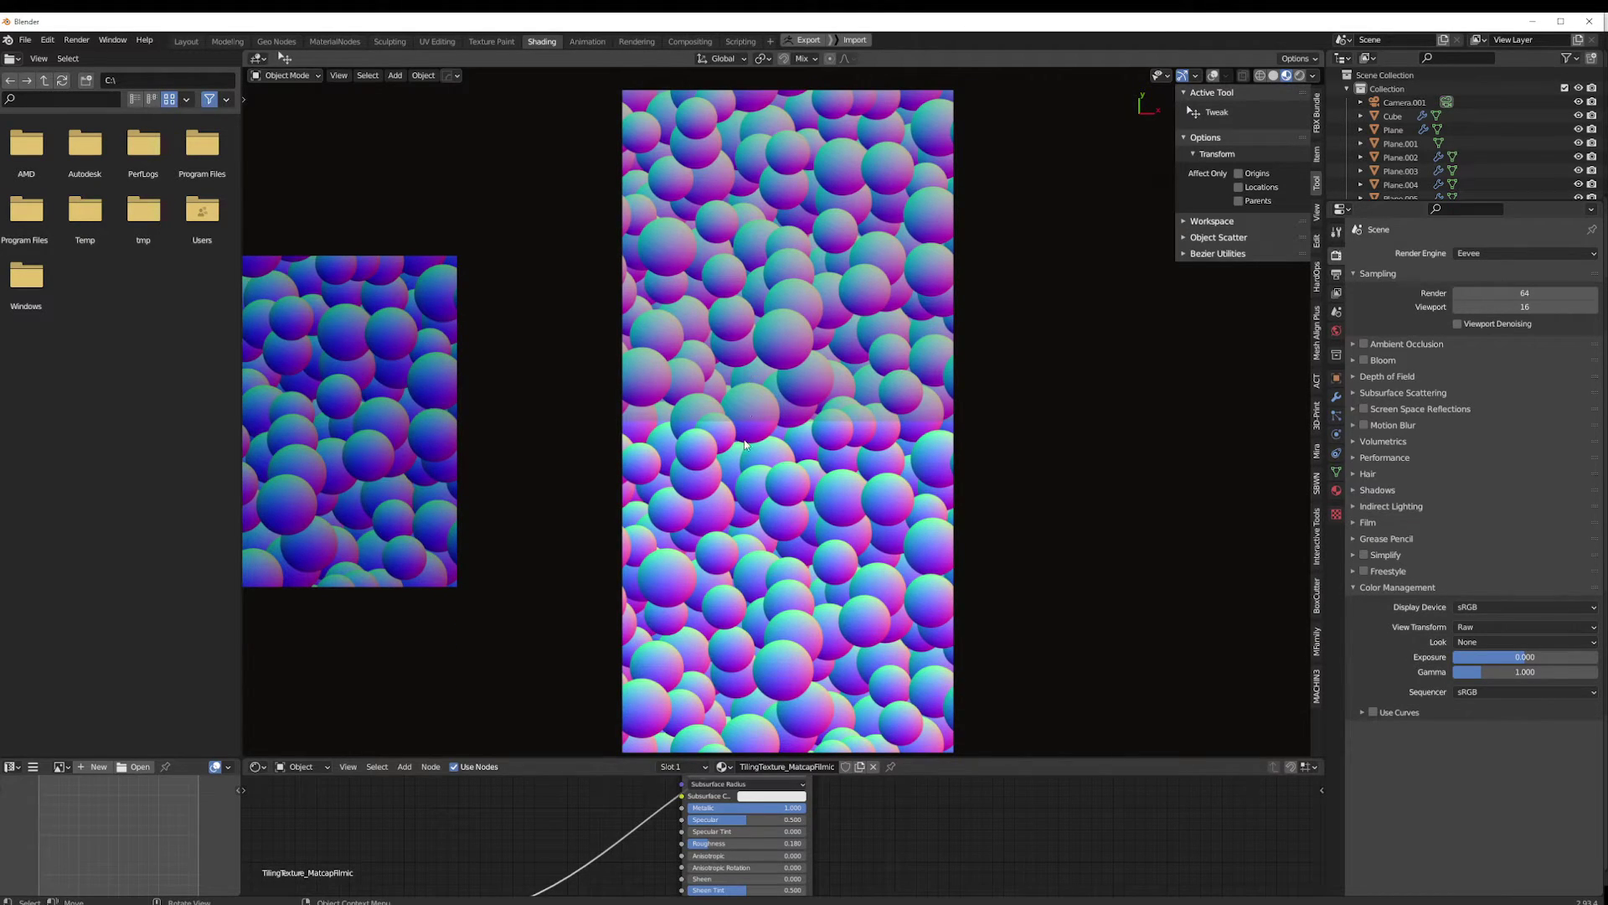
shift+scroll(833, 524, down, 1)
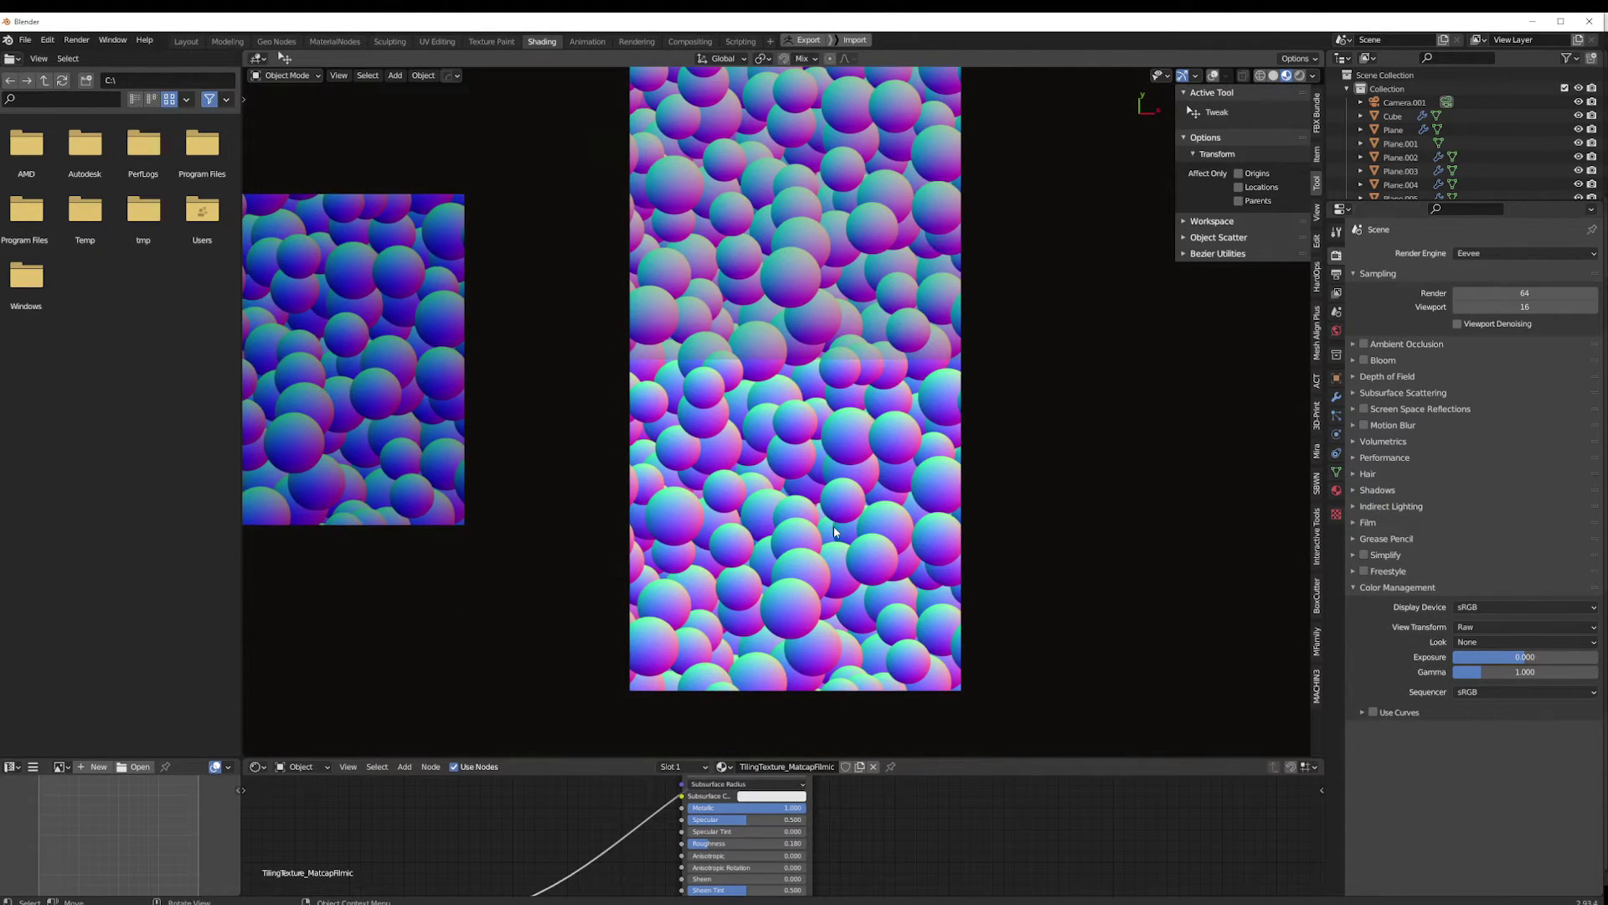
scroll(850, 622, up, 3)
shift+middle_drag(850, 621, 830, 465)
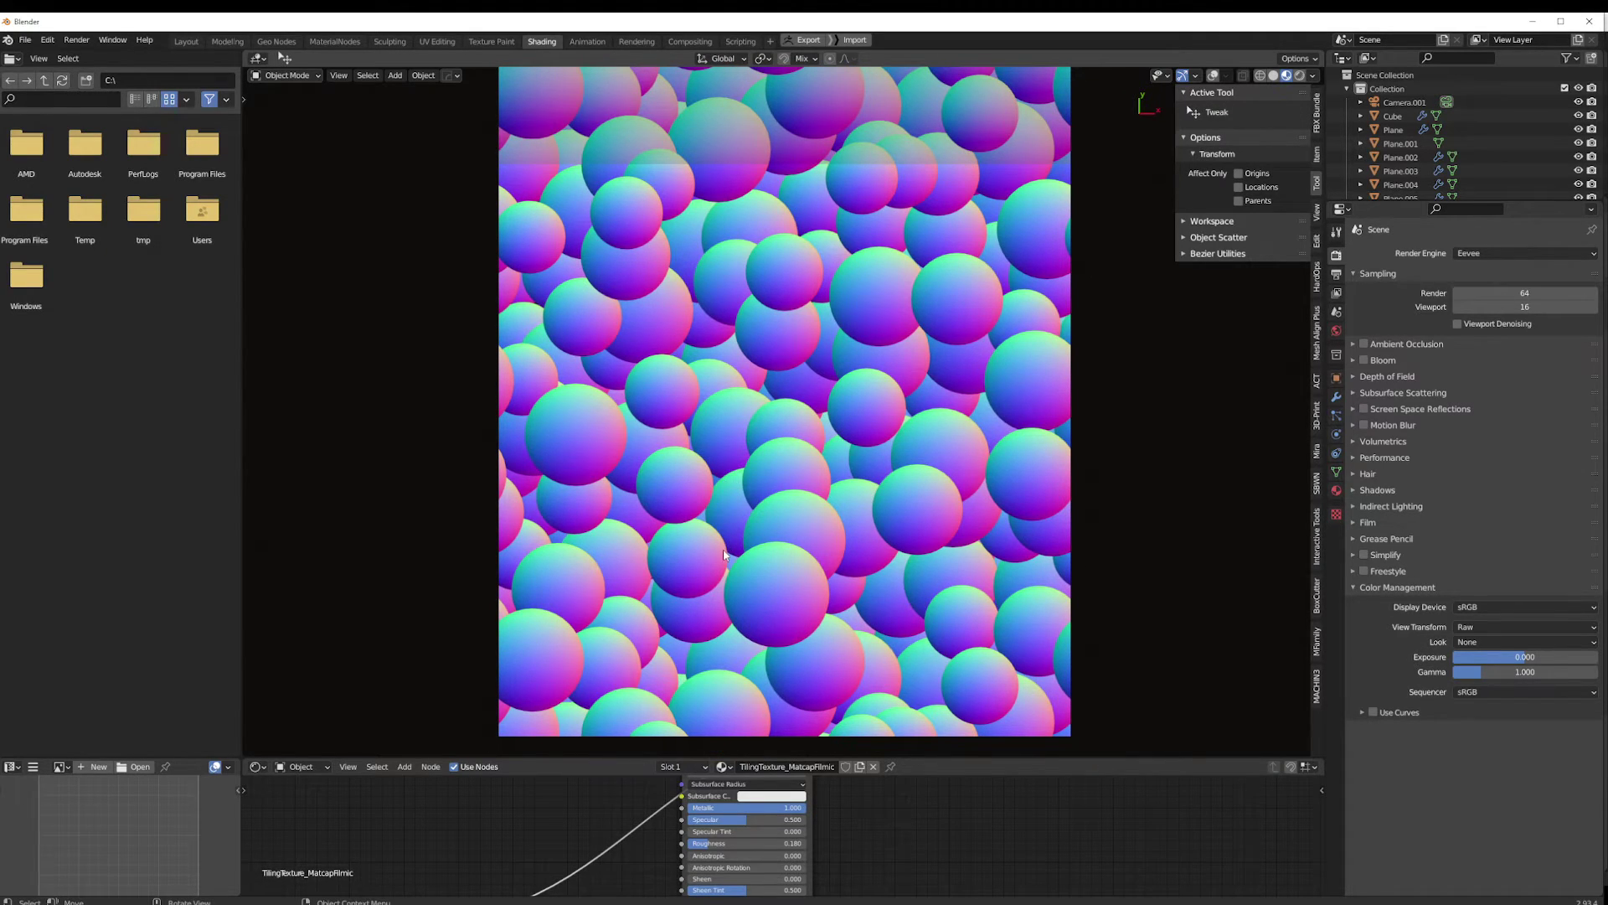
scroll(725, 478, down, 1)
scroll(732, 495, down, 4)
shift+middle_drag(720, 384, 757, 344)
scroll(780, 451, down, 3)
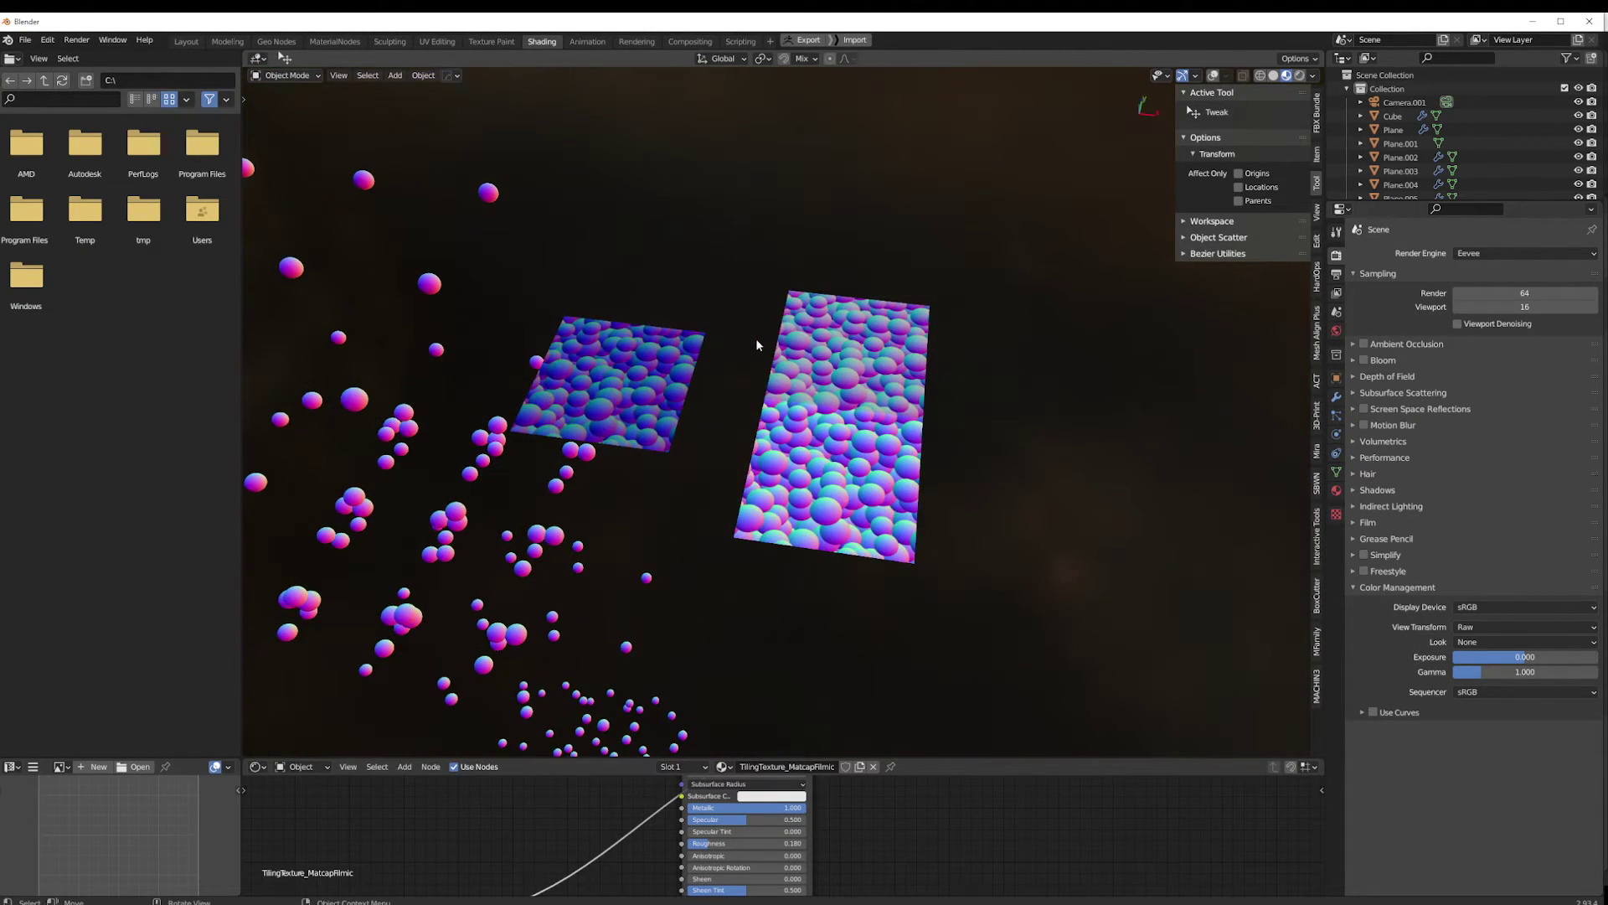
Select the single source sphere beside the scatter in top view and enlarge the node editor around its NormalMaterial nodes
scroll(757, 344, down, 3)
key(KP_7)
shift+middle_drag(293, 394, 570, 393)
click(538, 405)
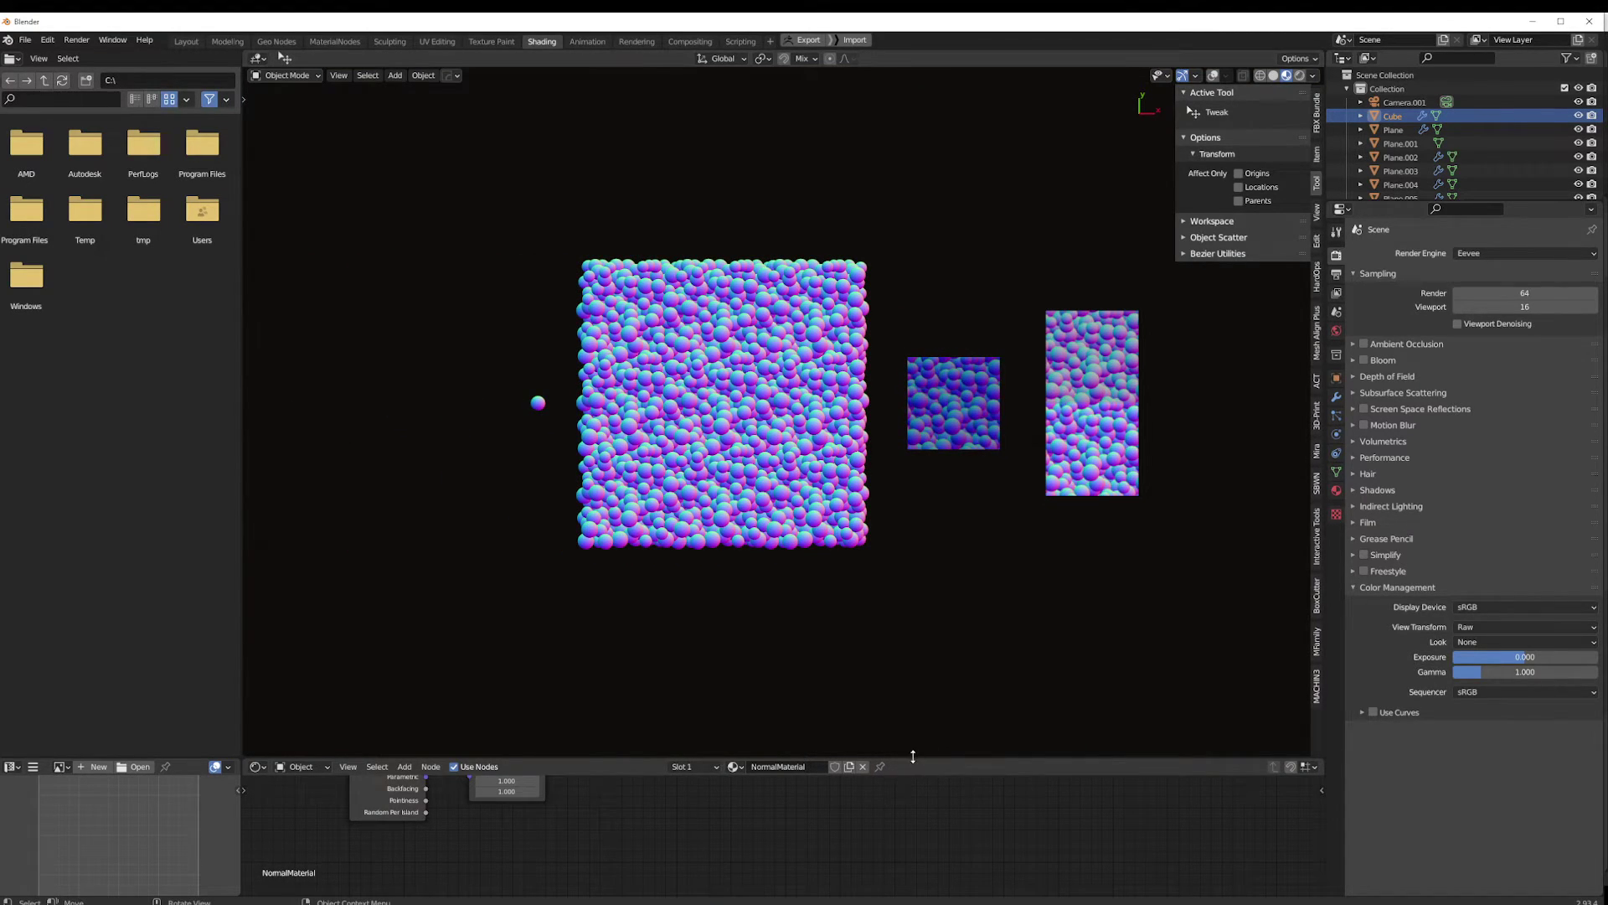
drag(914, 756, 891, 432)
middle_drag(578, 503, 611, 558)
scroll(610, 558, up, 4)
Go through the Geometry, Add and Scale nodes of the NormalMaterial one by one
click(351, 647)
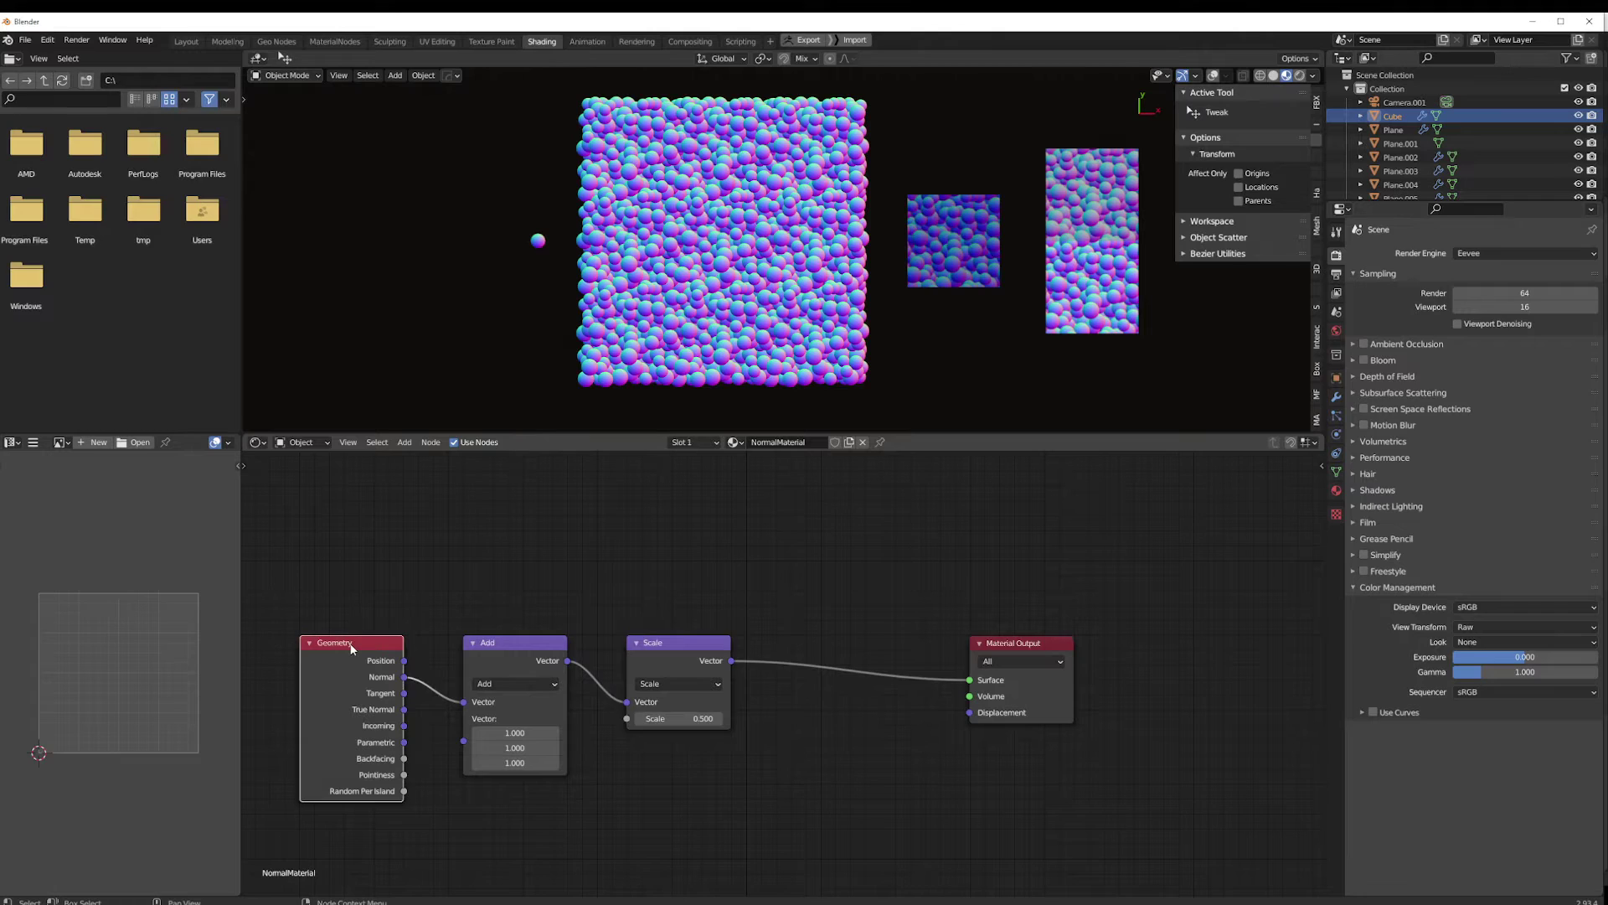
click(487, 651)
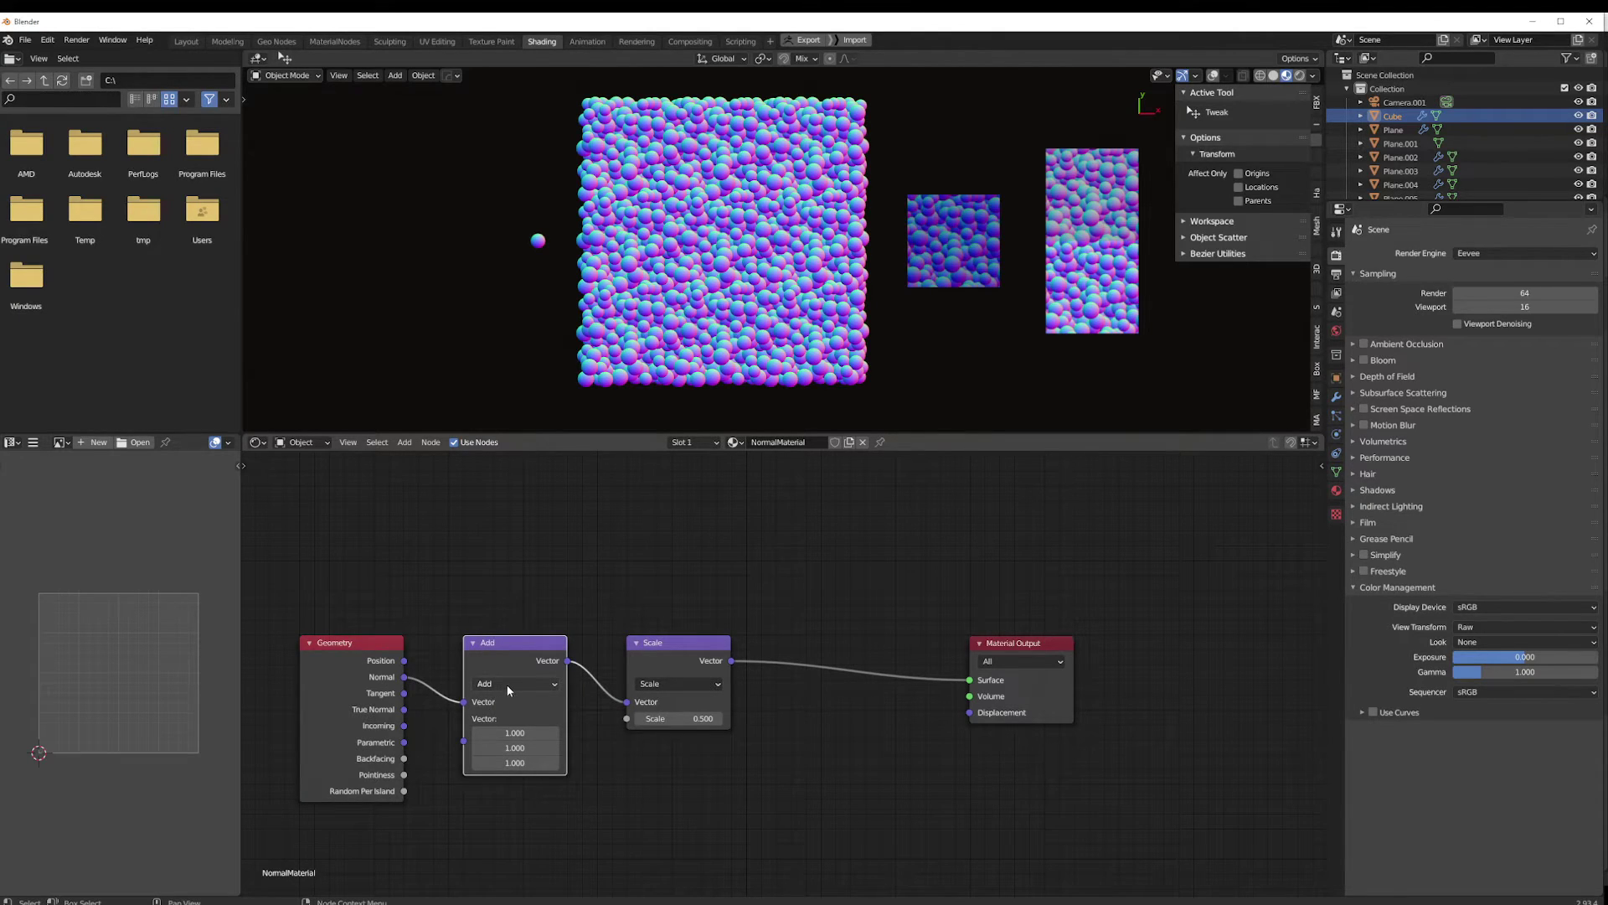
click(671, 650)
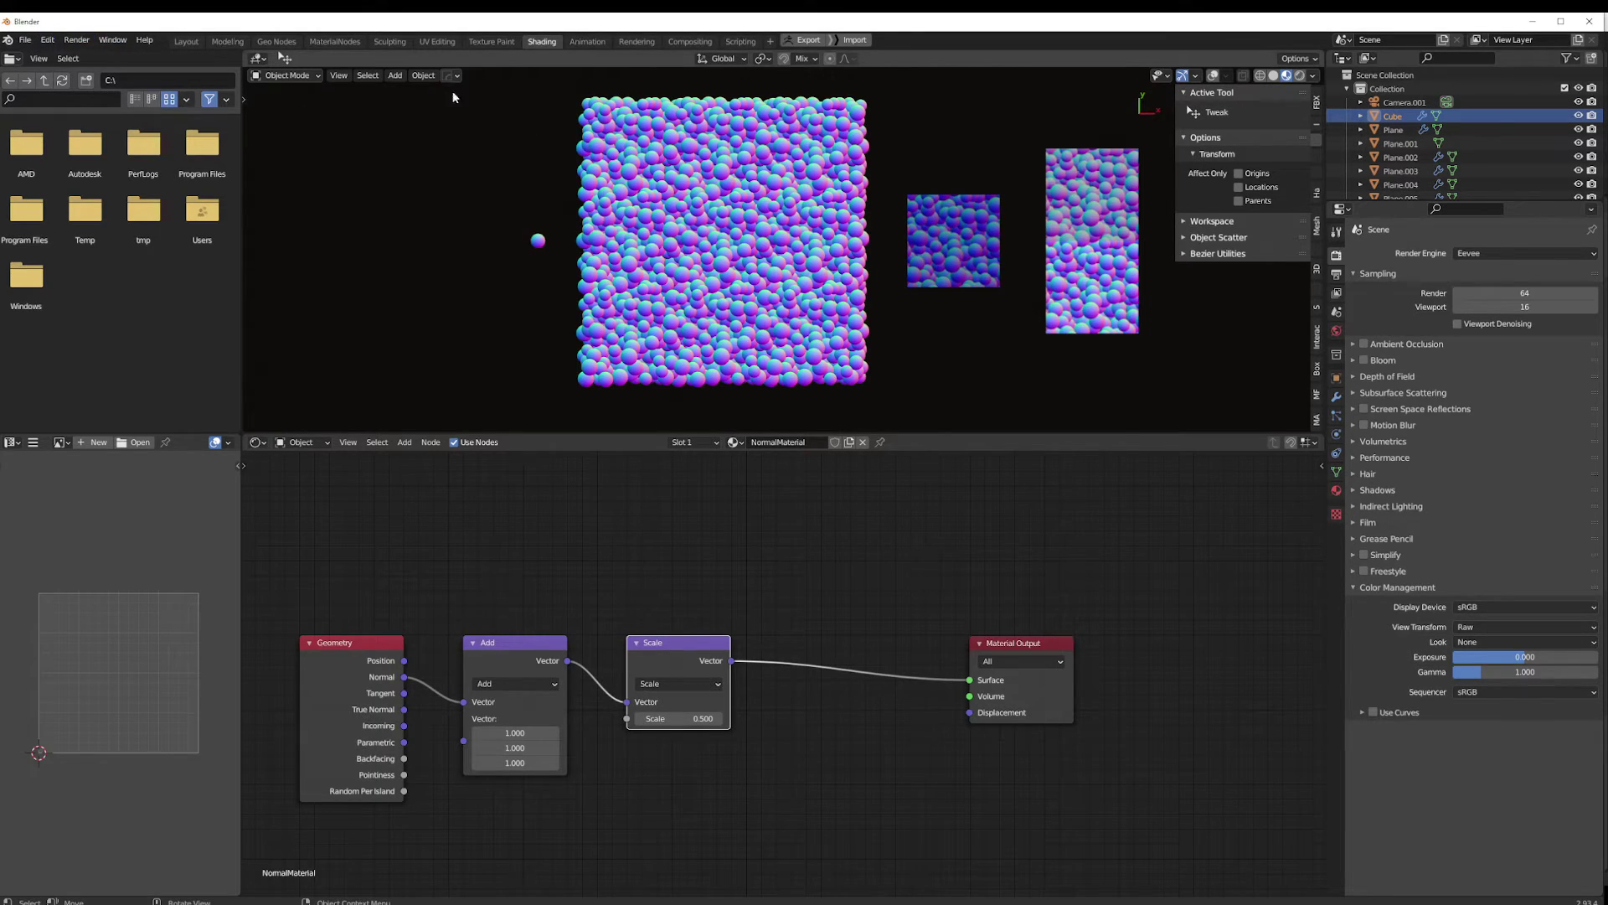
Render the whole top view of the scene with Viewport Render Image and close the result
click(338, 76)
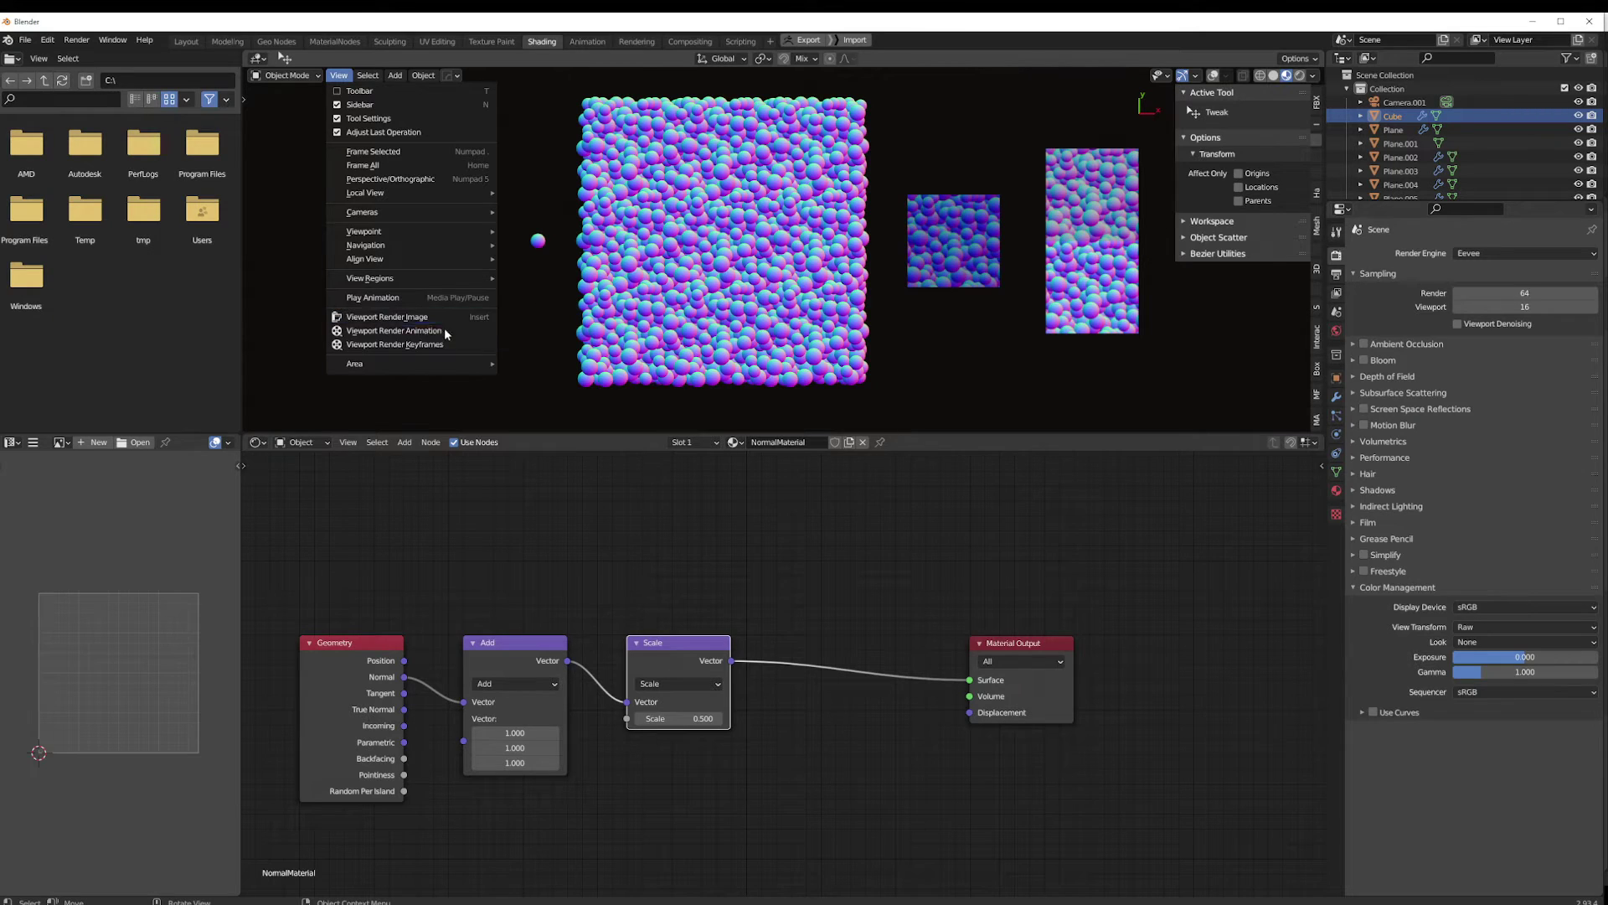
click(393, 317)
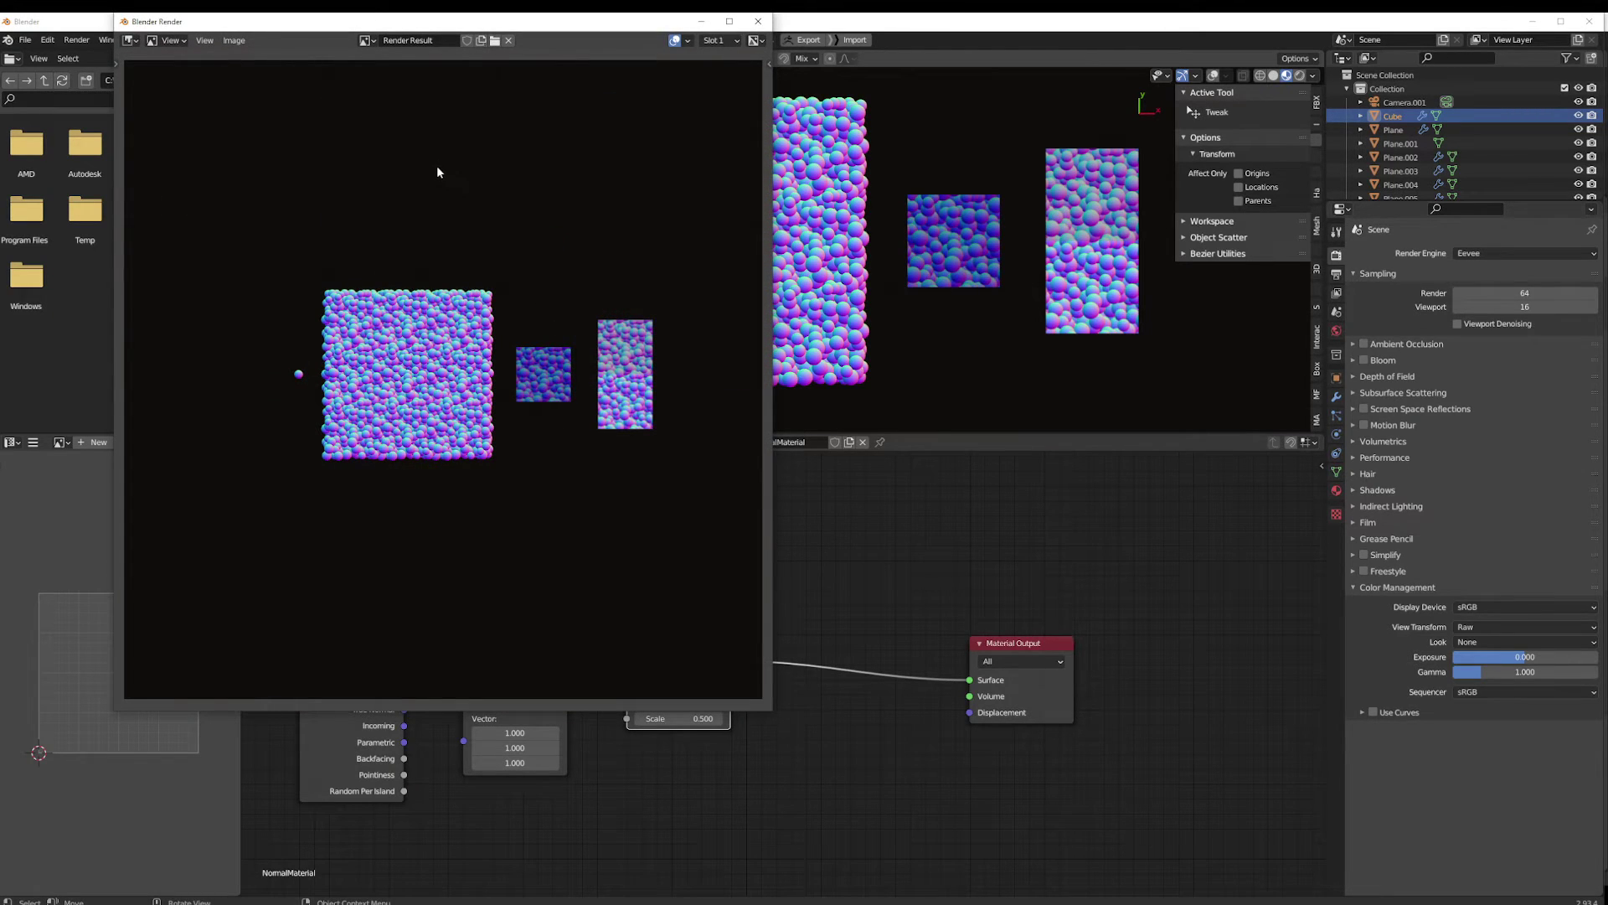
click(758, 21)
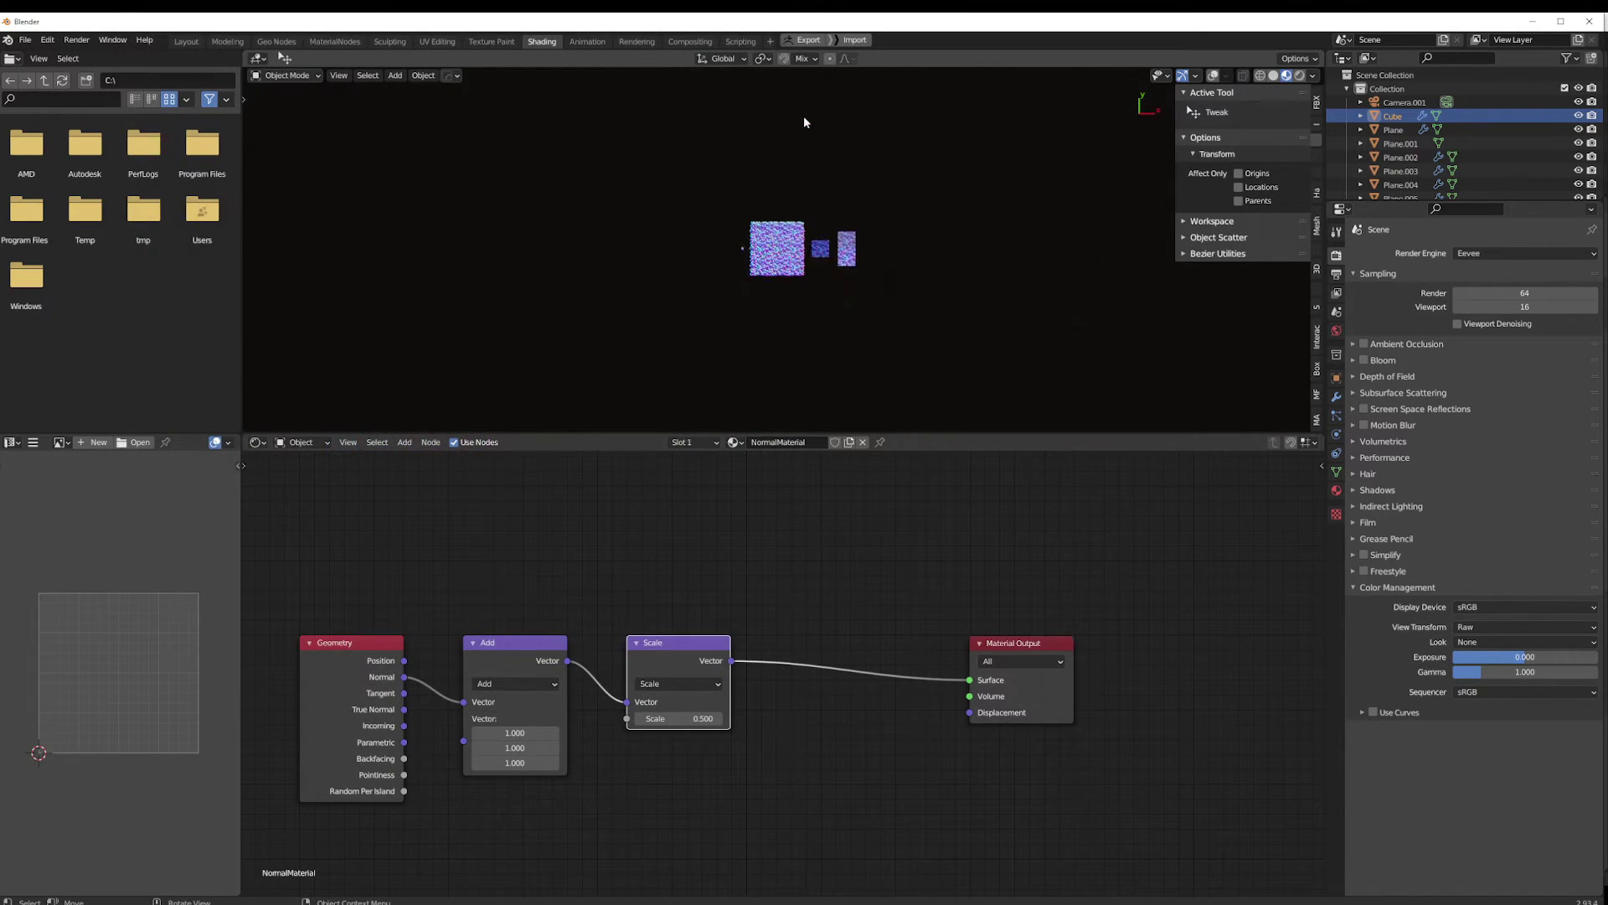
Render the bright square tile area within the sphere scatter as a still image, review it and close the render window
scroll(802, 118, up, 8)
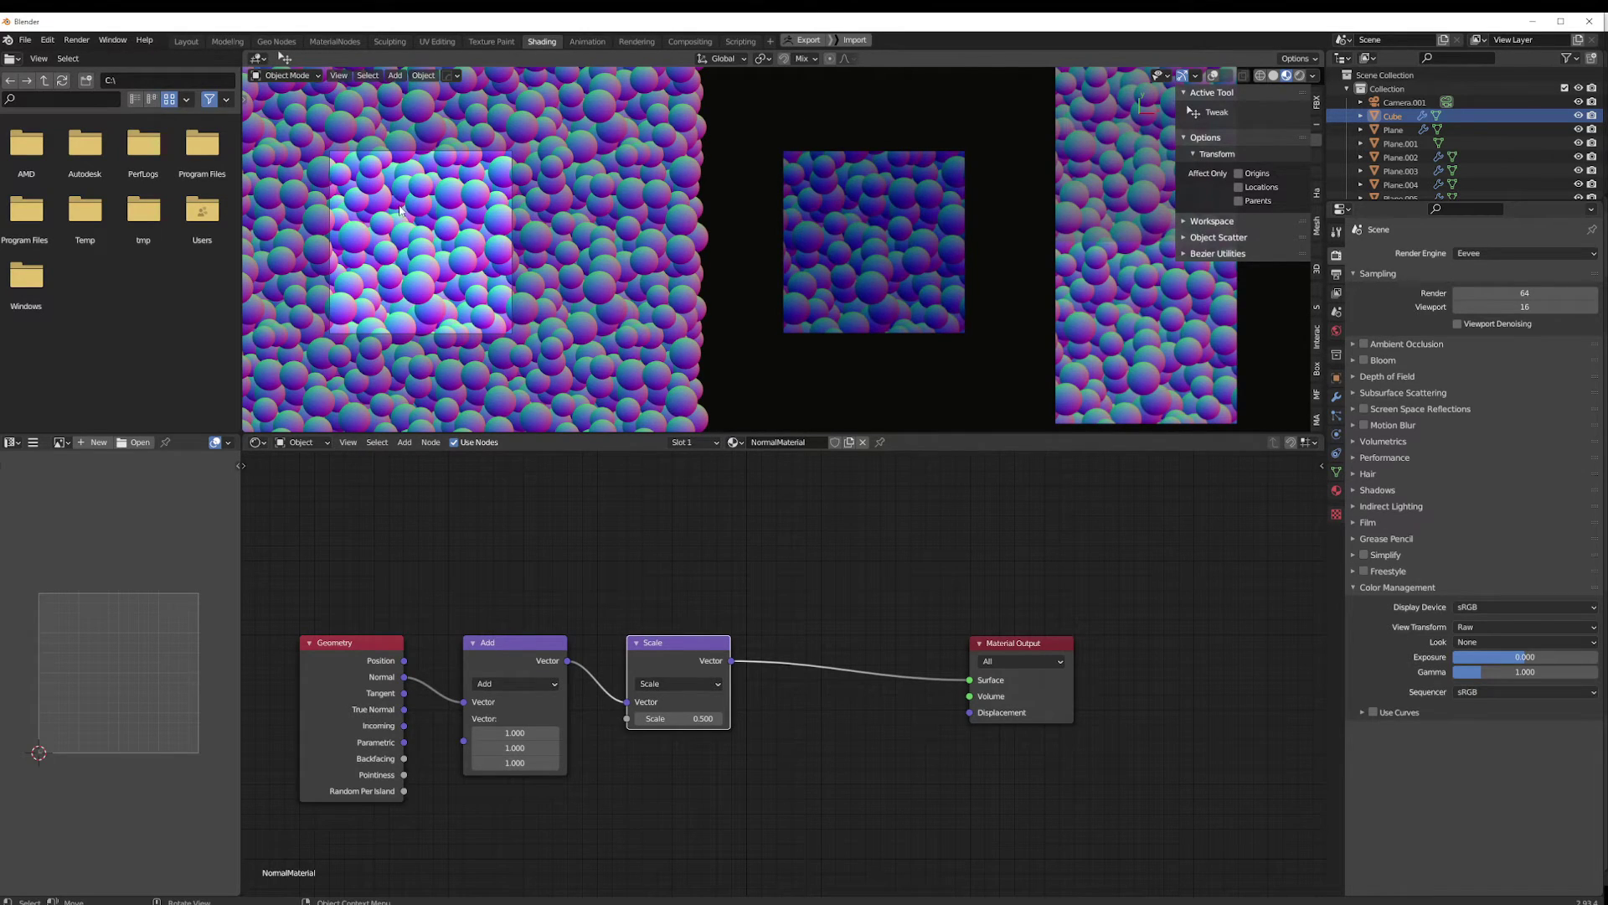
key(F12)
click(186, 43)
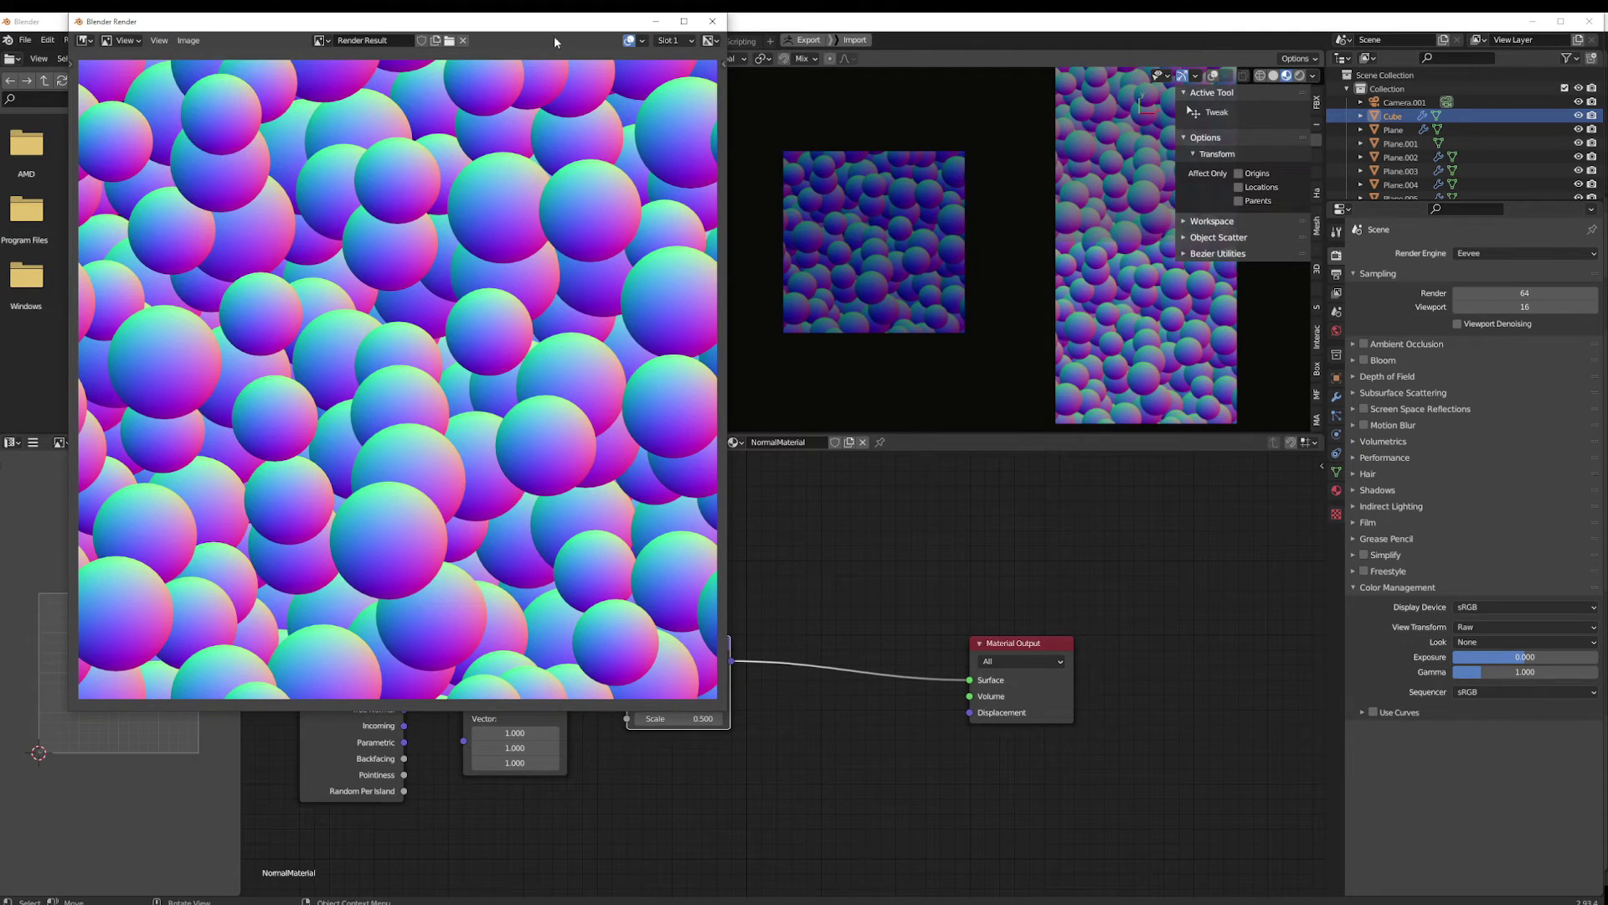
click(710, 23)
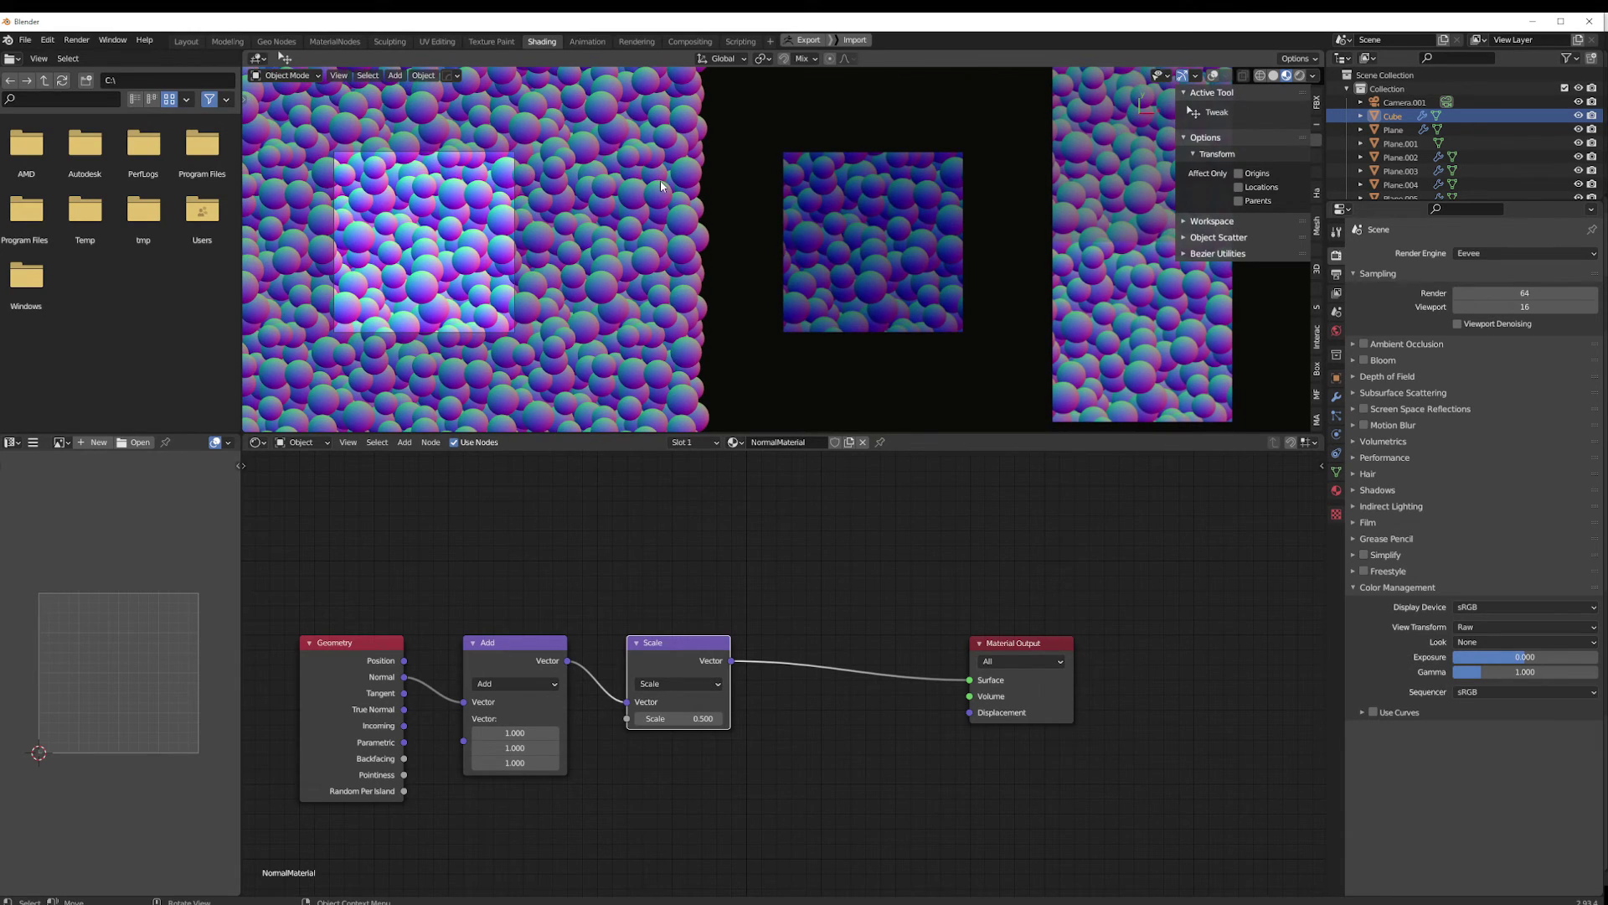
Select the stacked plane using TilingTexture_MaterialRaw and view it beside the sphere scatter and the darker tile from the top
scroll(667, 201, up, 4)
scroll(687, 218, down, 5)
shift+middle_drag(872, 269, 877, 256)
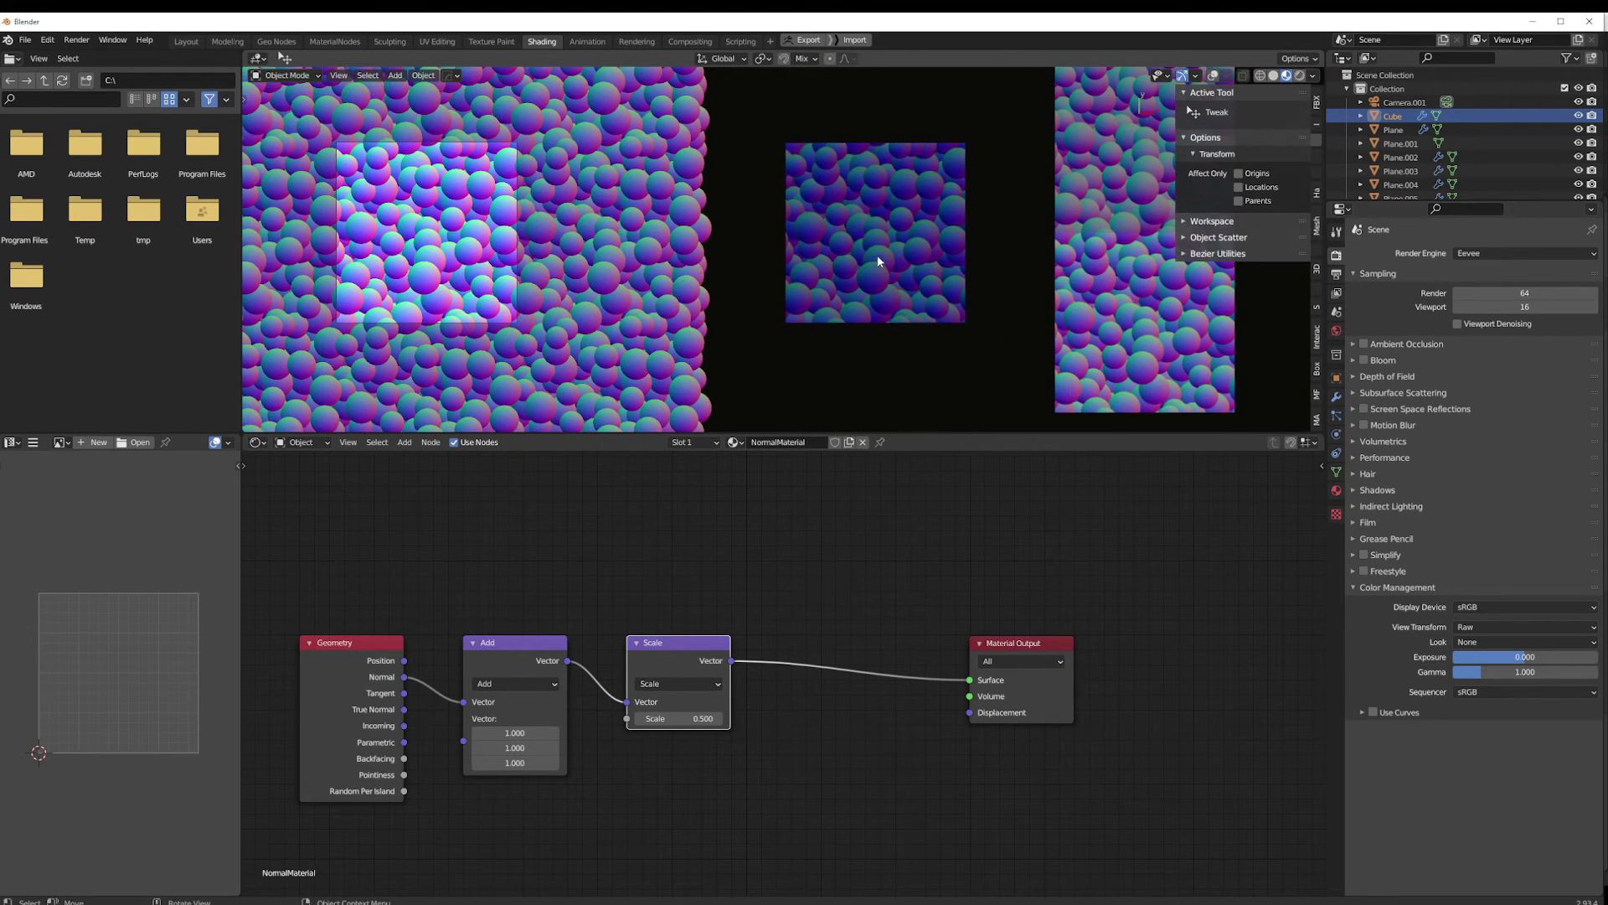
key(KP_Decimal)
click(810, 249)
scroll(810, 250, up, 8)
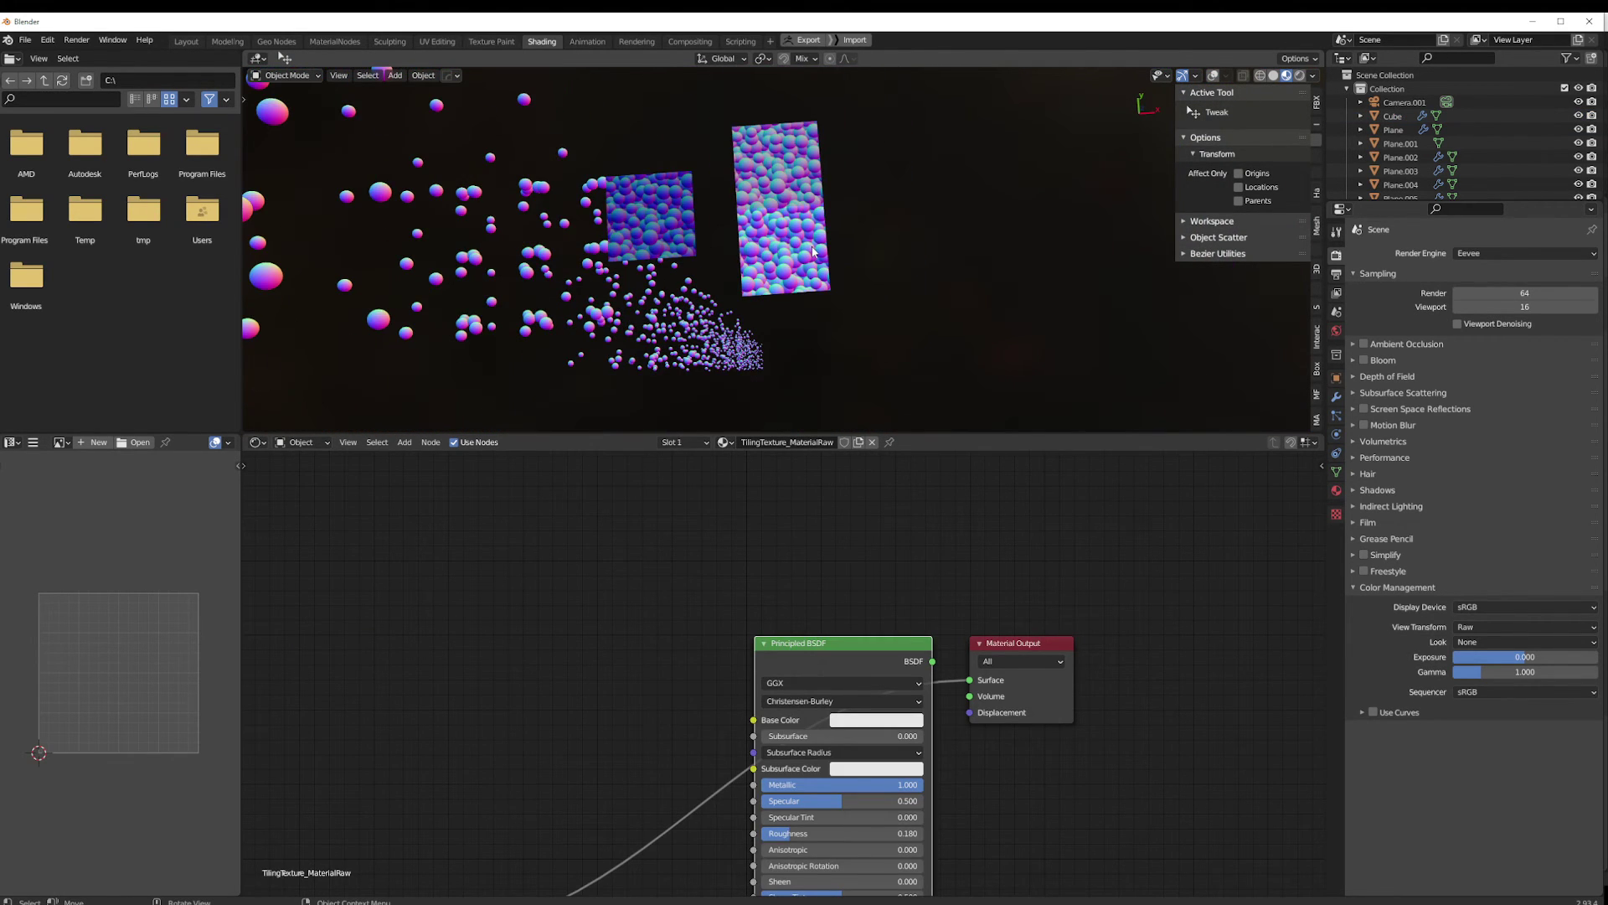
key(KP_7)
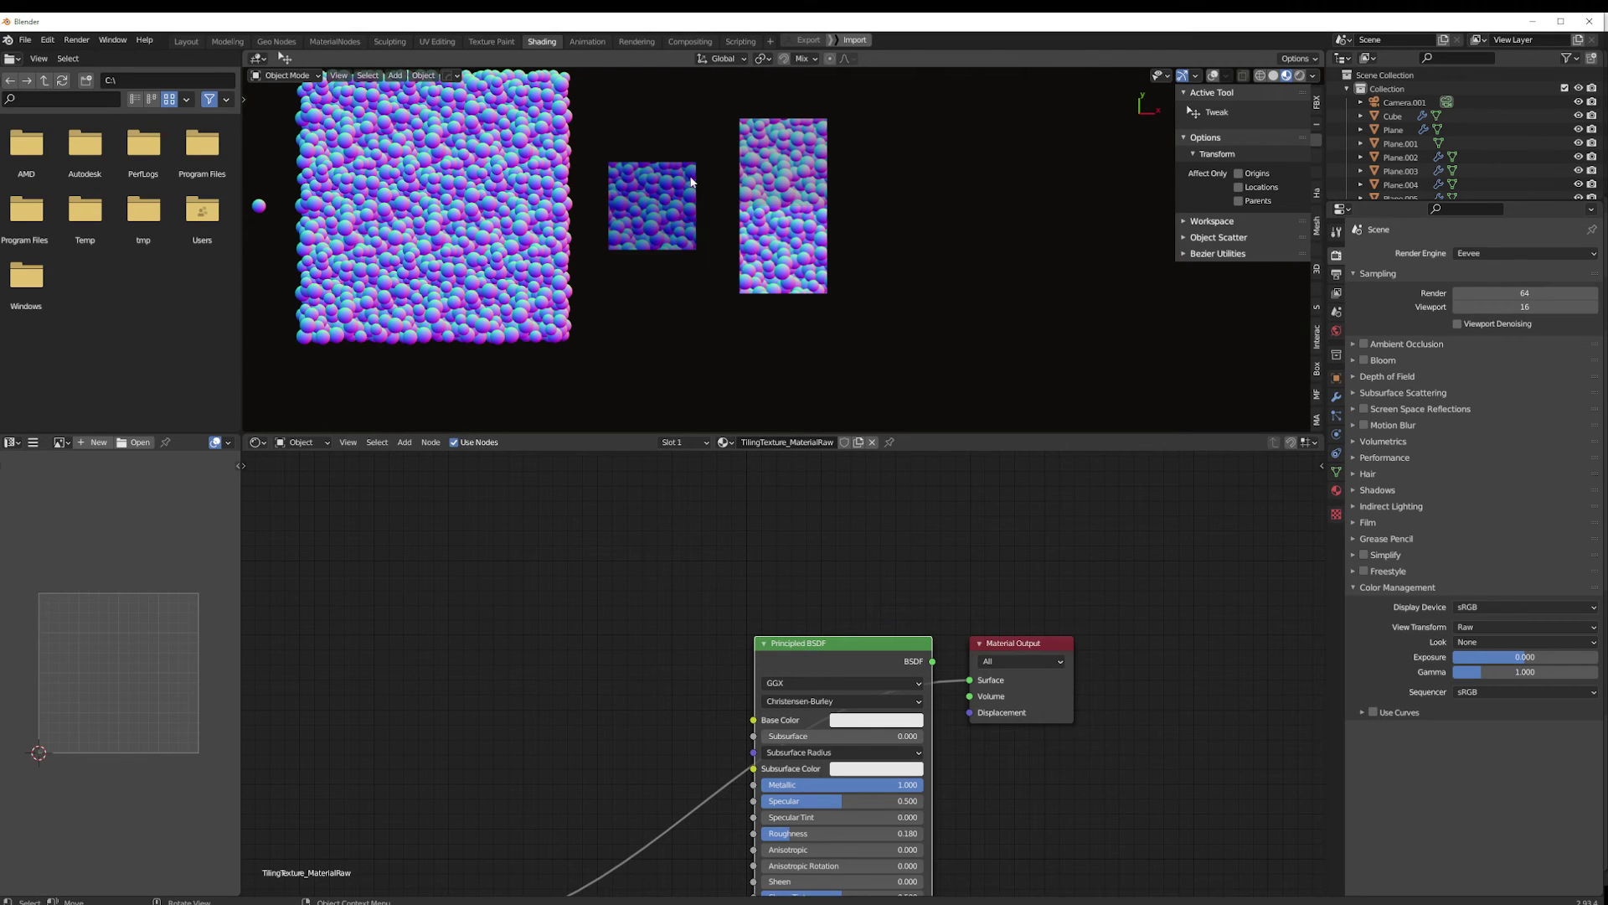
shift+middle_drag(691, 182, 735, 213)
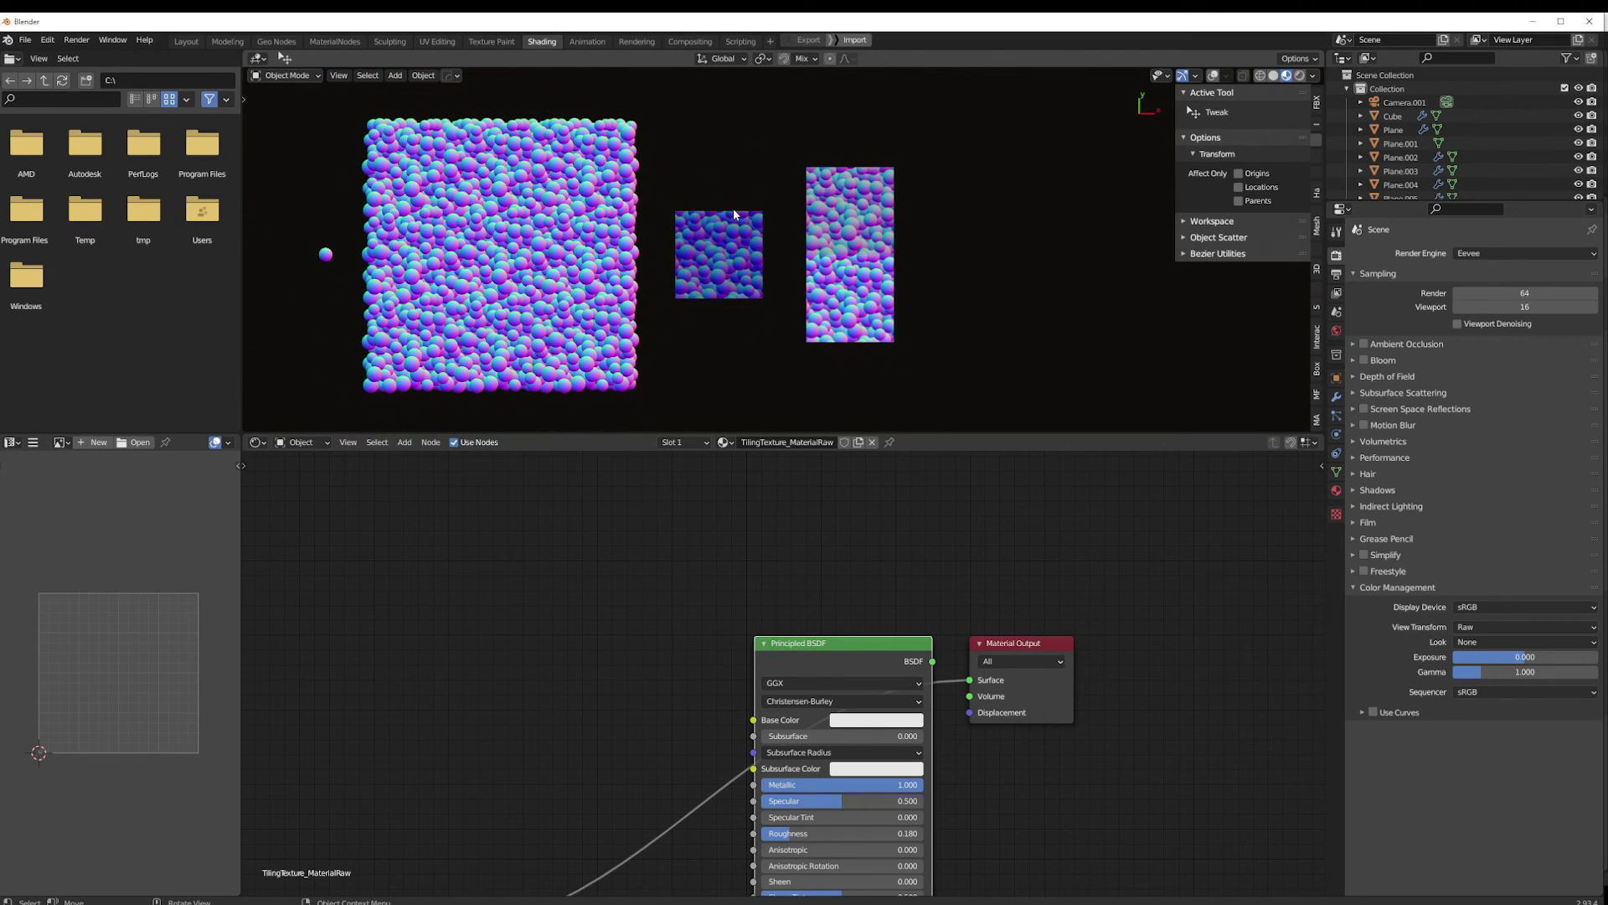